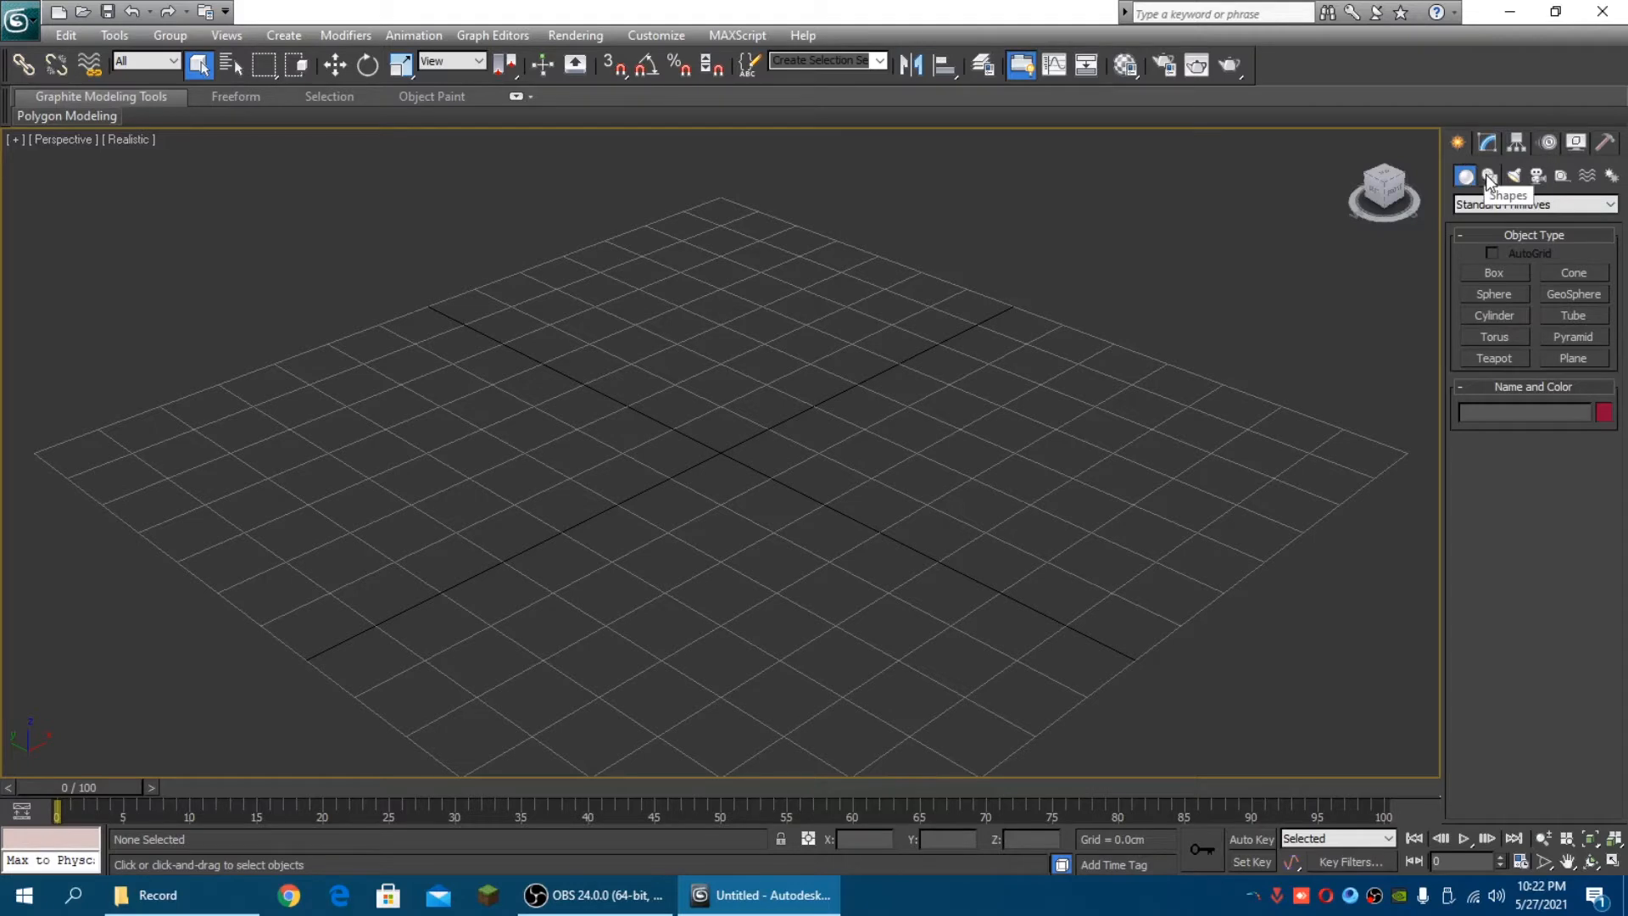
Draw a closed Line spline with two straight segments followed by looping Bezier curves on the grid, and delete it
{"action": "left_click", "coordinate": [1488, 178]}
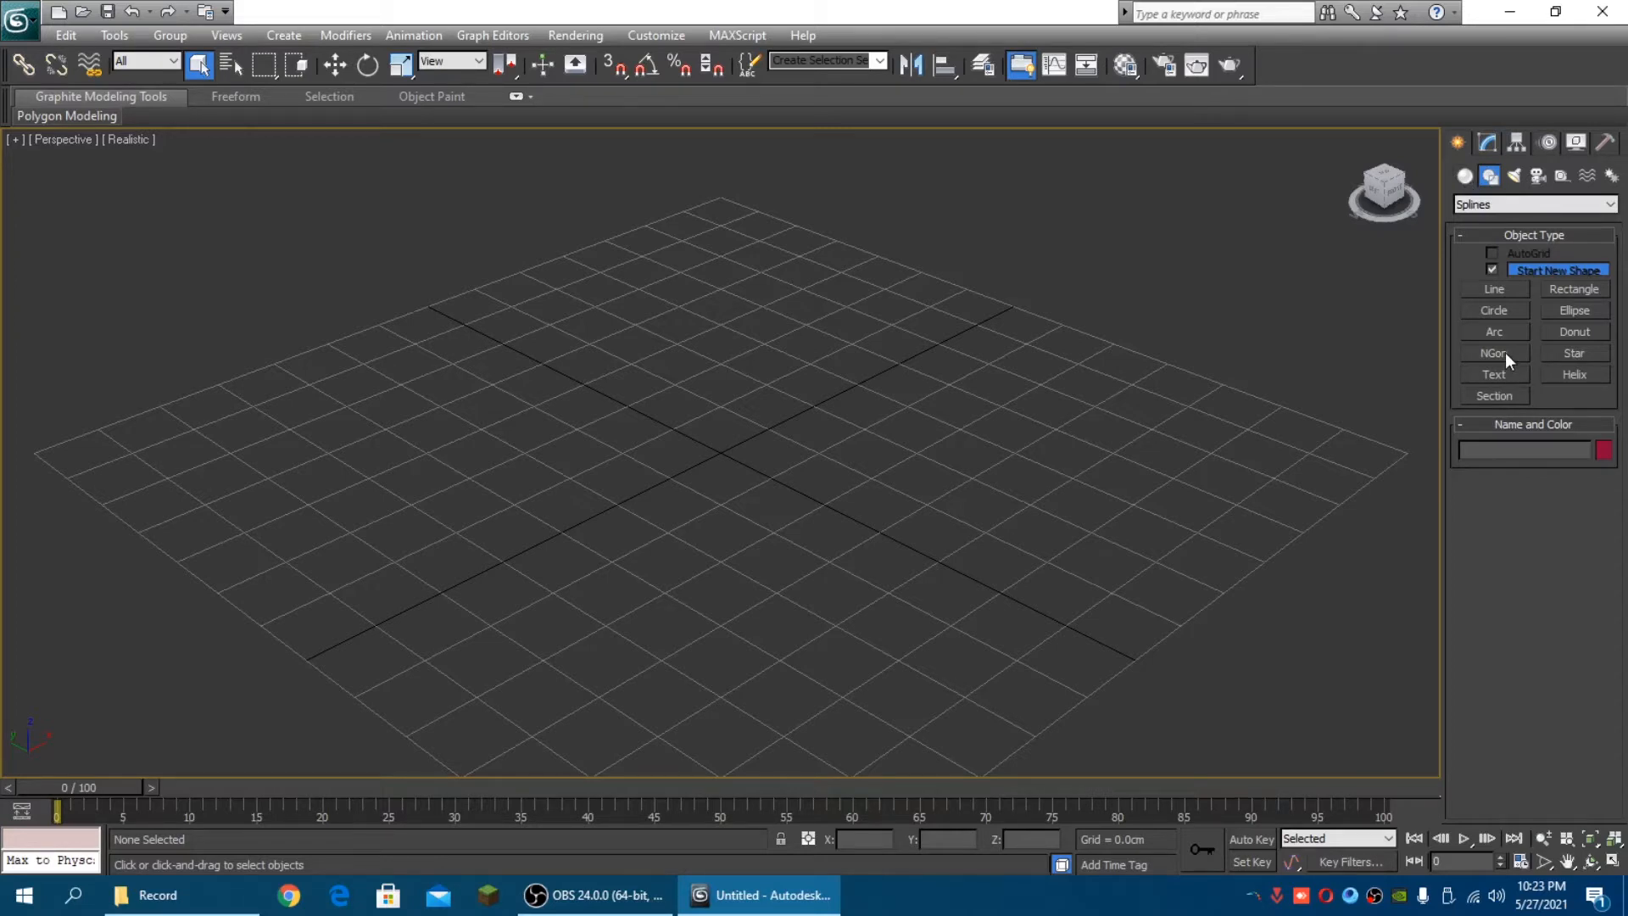
{"action": "left_click", "coordinate": [1497, 290]}
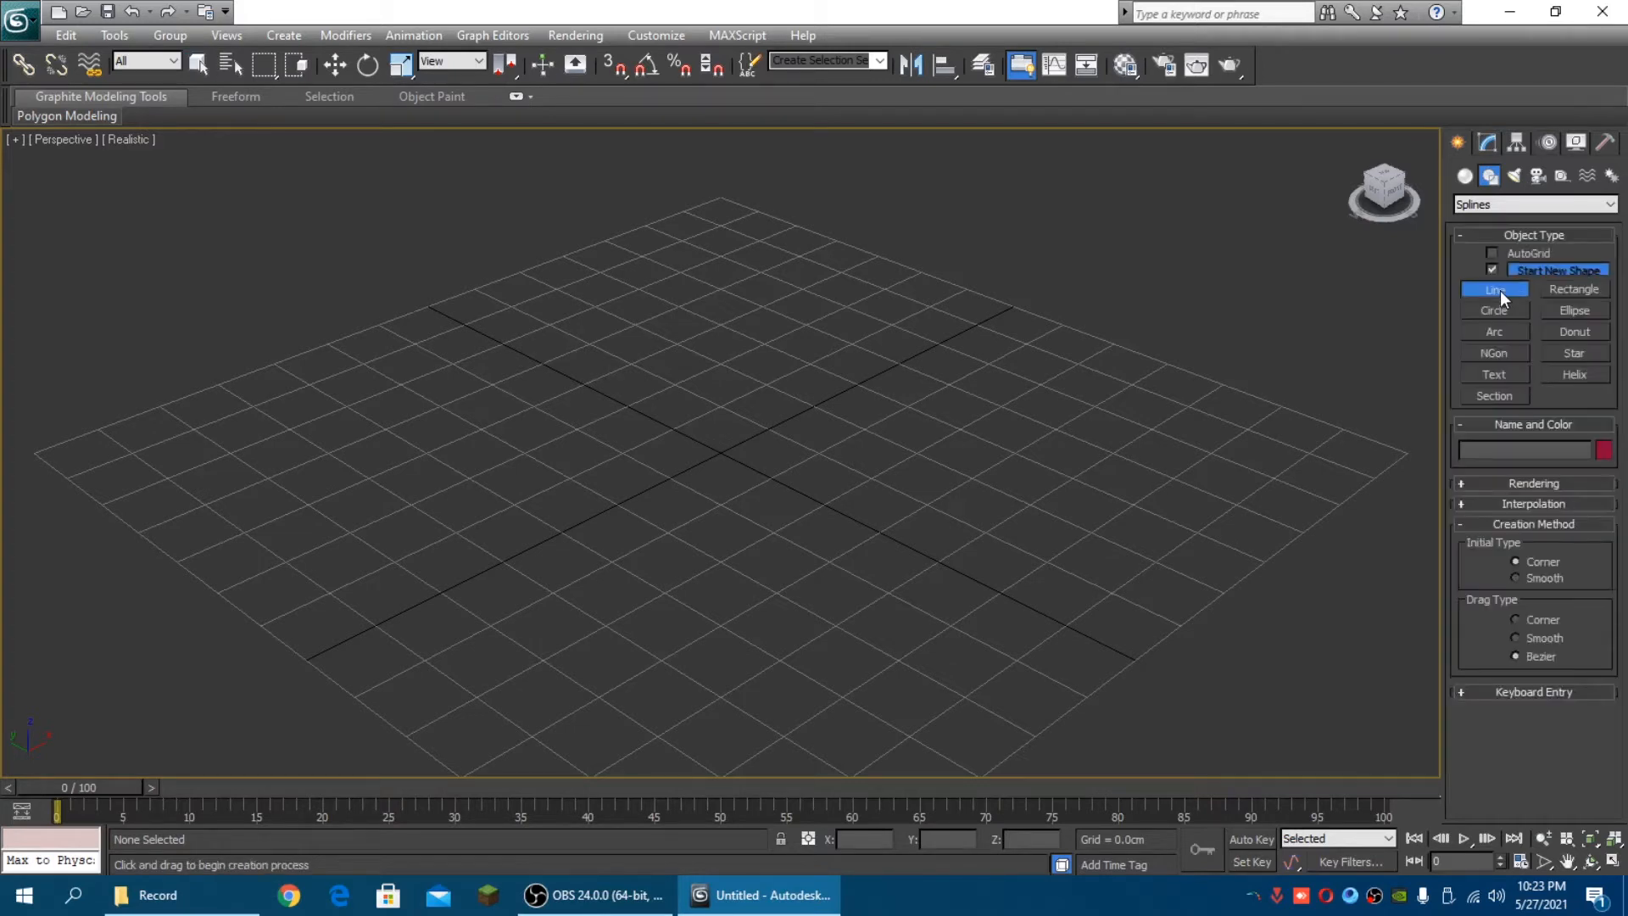
{"action": "left_click", "coordinate": [597, 481]}
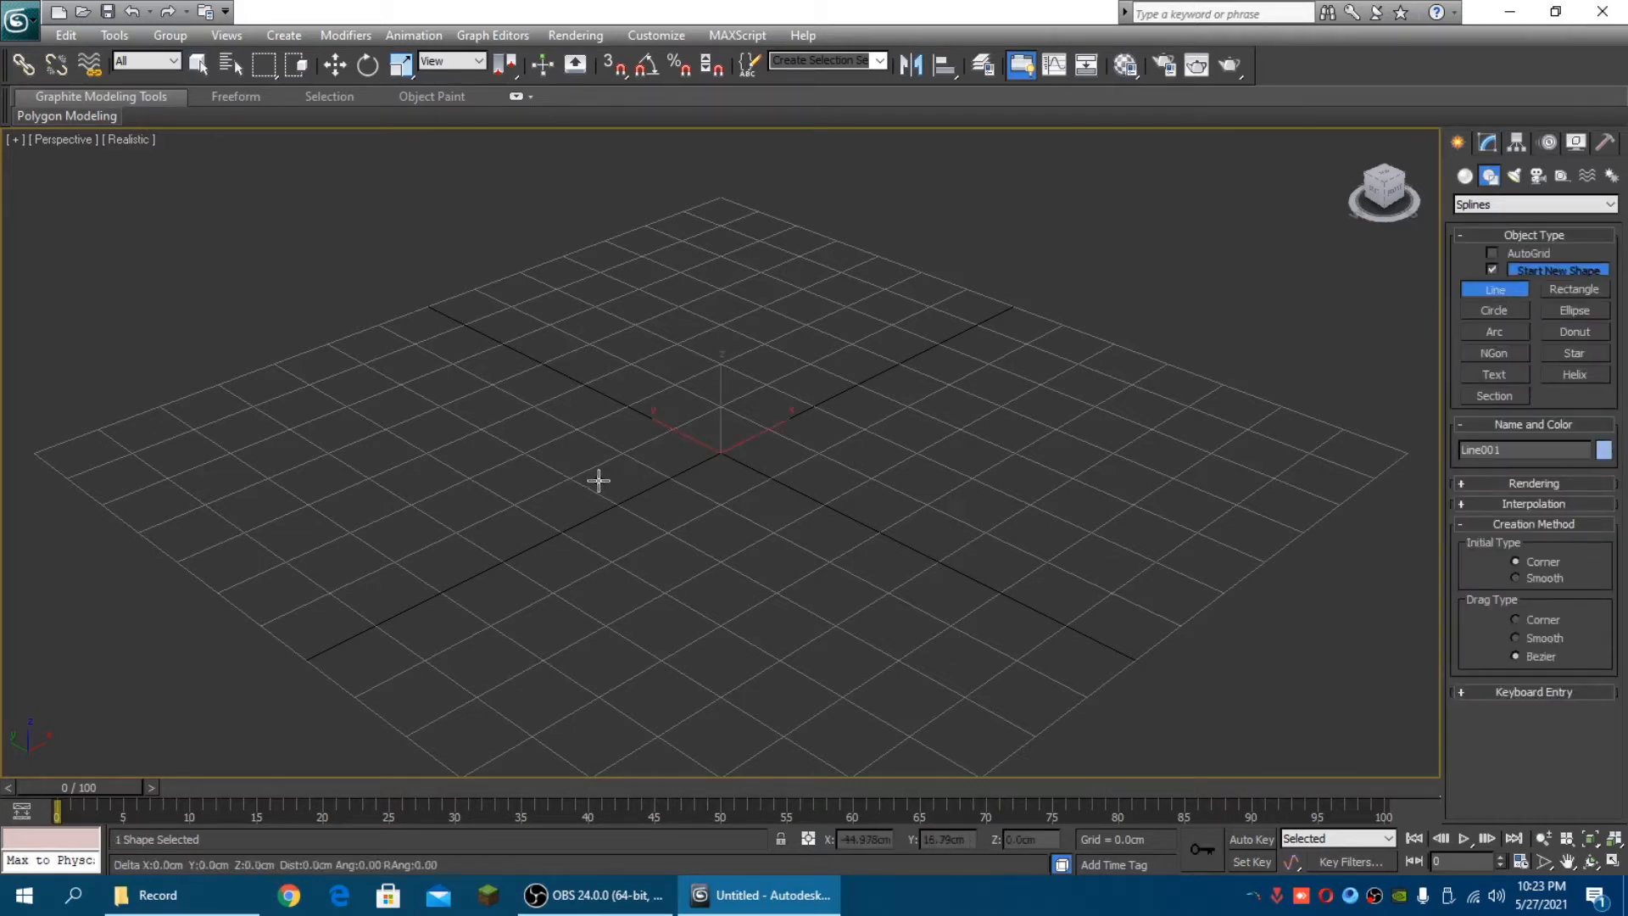
{"action": "left_click", "coordinate": [794, 409]}
{"action": "left_click", "coordinate": [958, 453]}
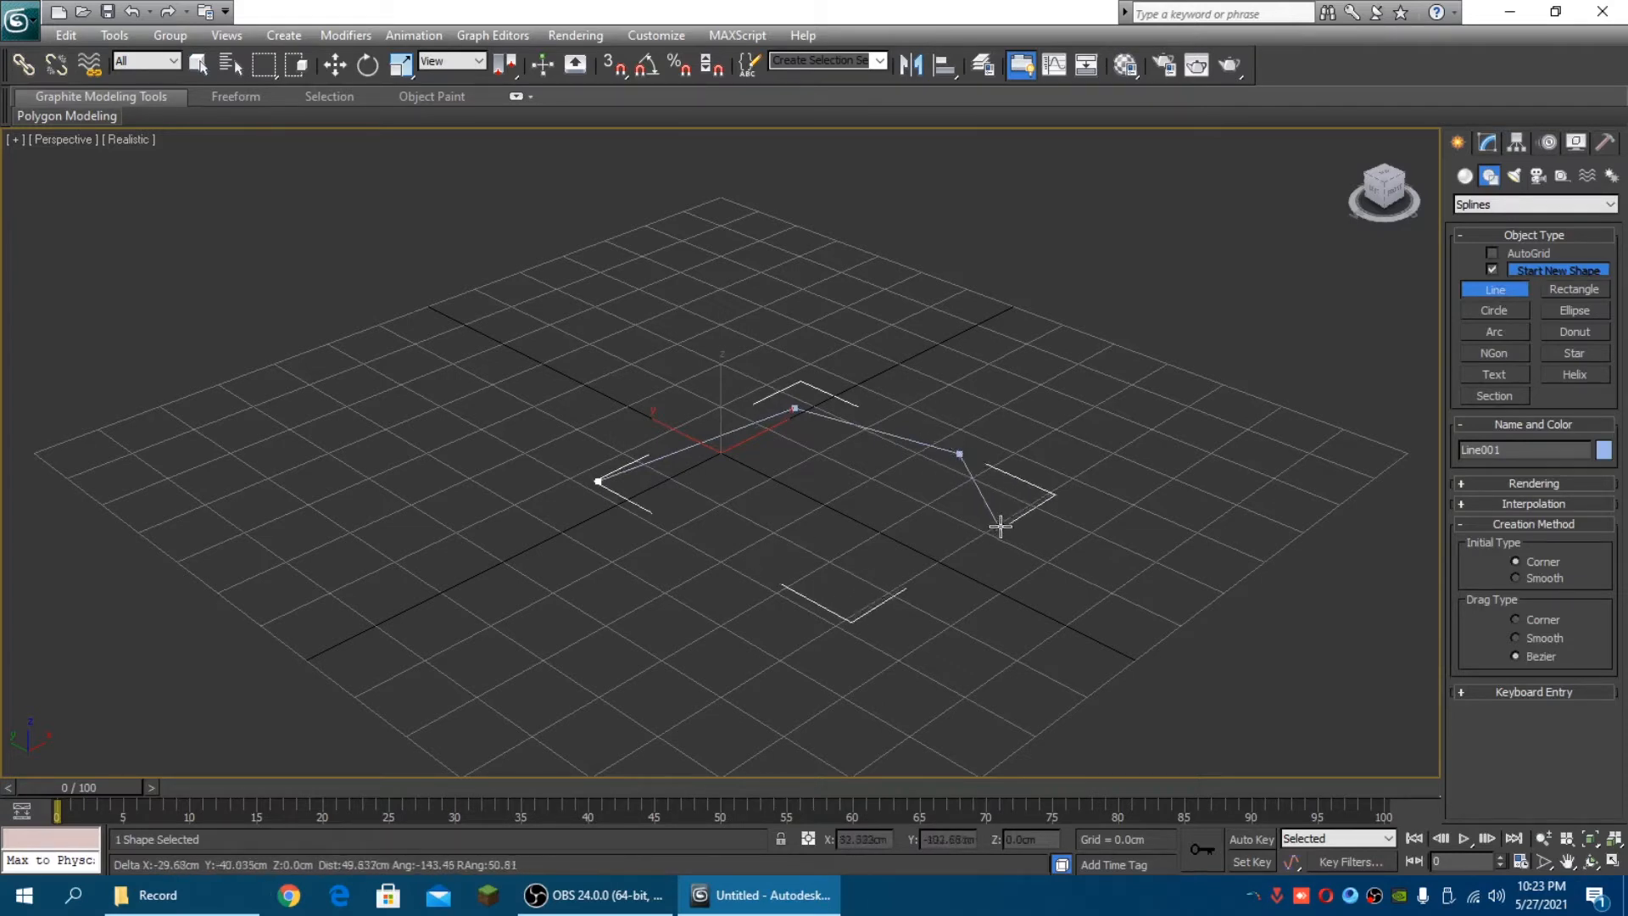
{"action": "left_click_drag", "start_coordinate": [994, 540], "coordinate": [1086, 563]}
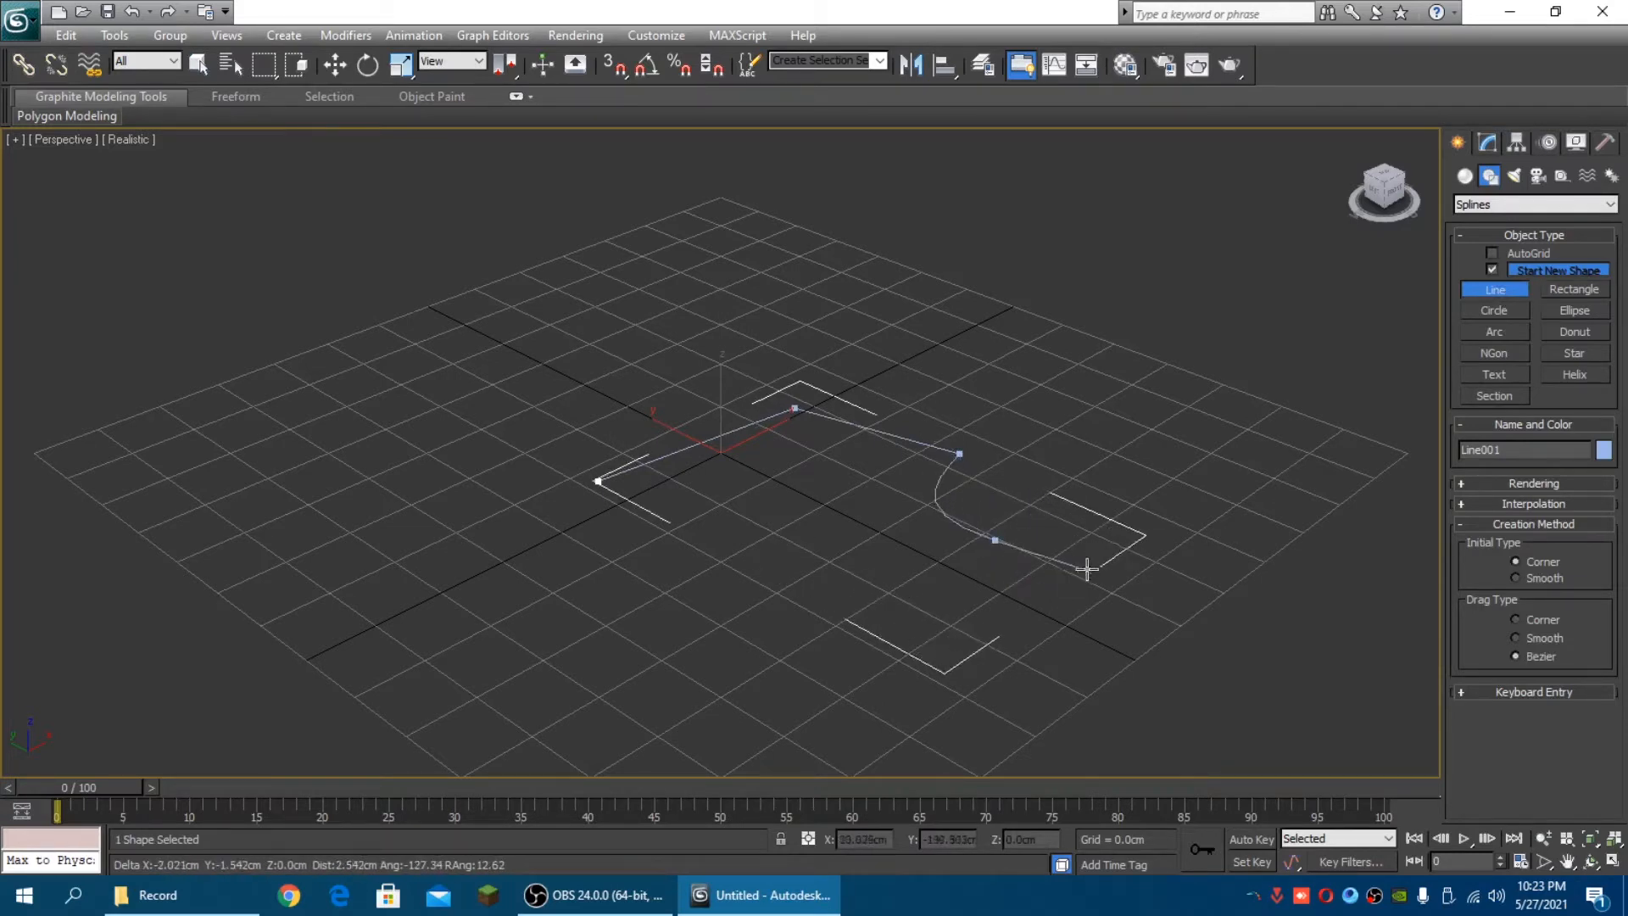
{"action": "left_click_drag", "start_coordinate": [1184, 495], "coordinate": [1195, 461]}
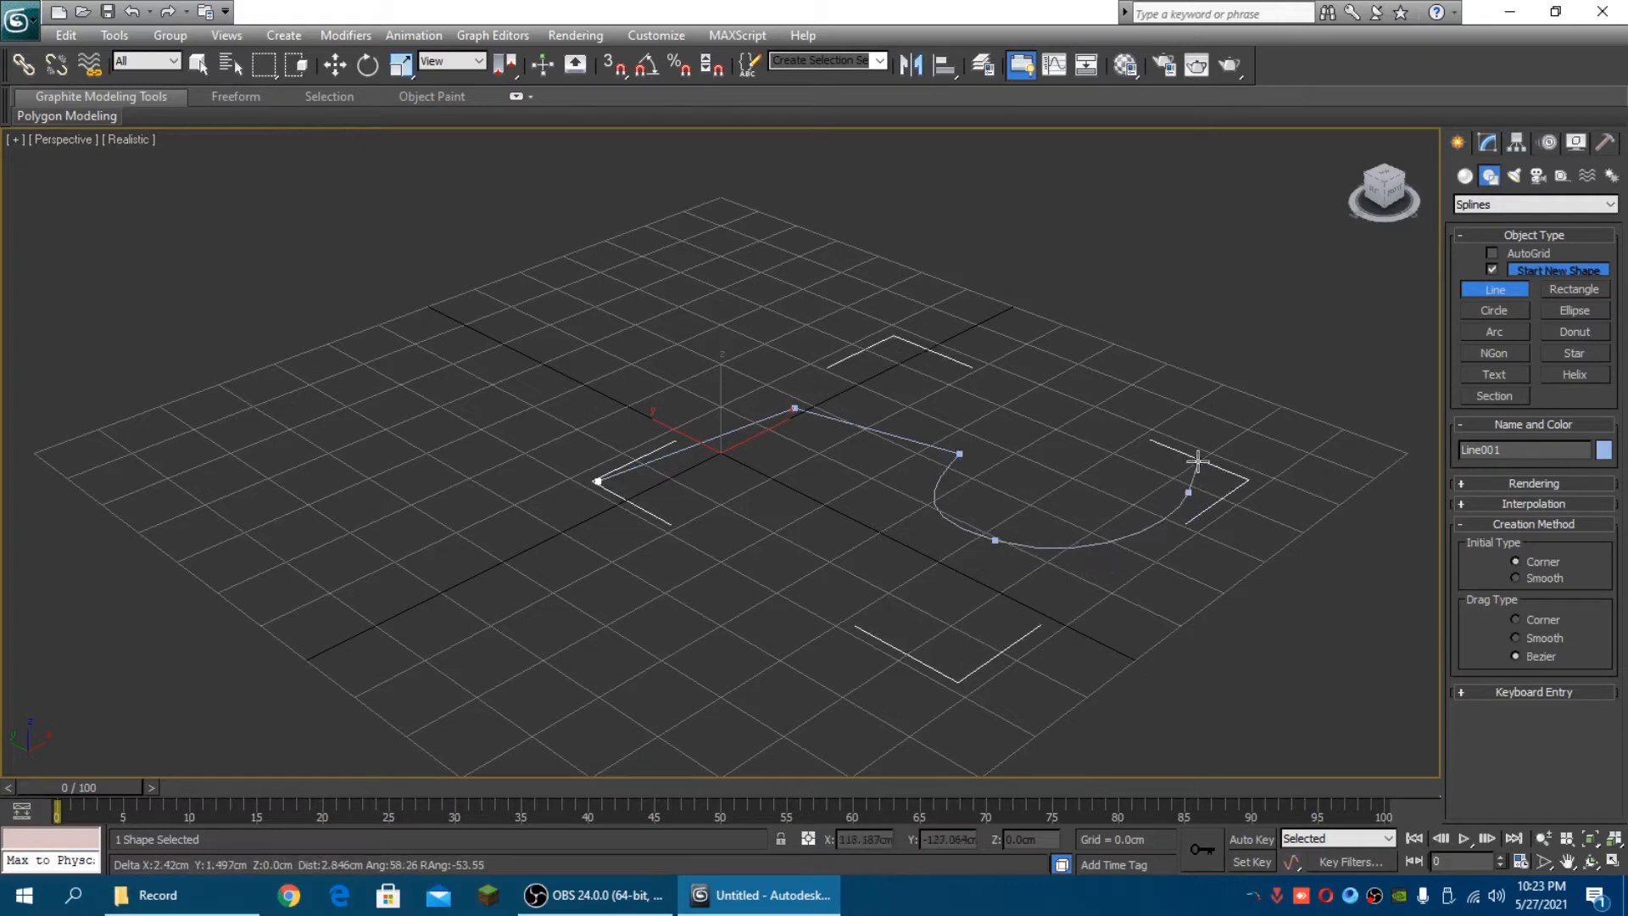
{"action": "left_click_drag", "start_coordinate": [1111, 348], "coordinate": [1084, 334]}
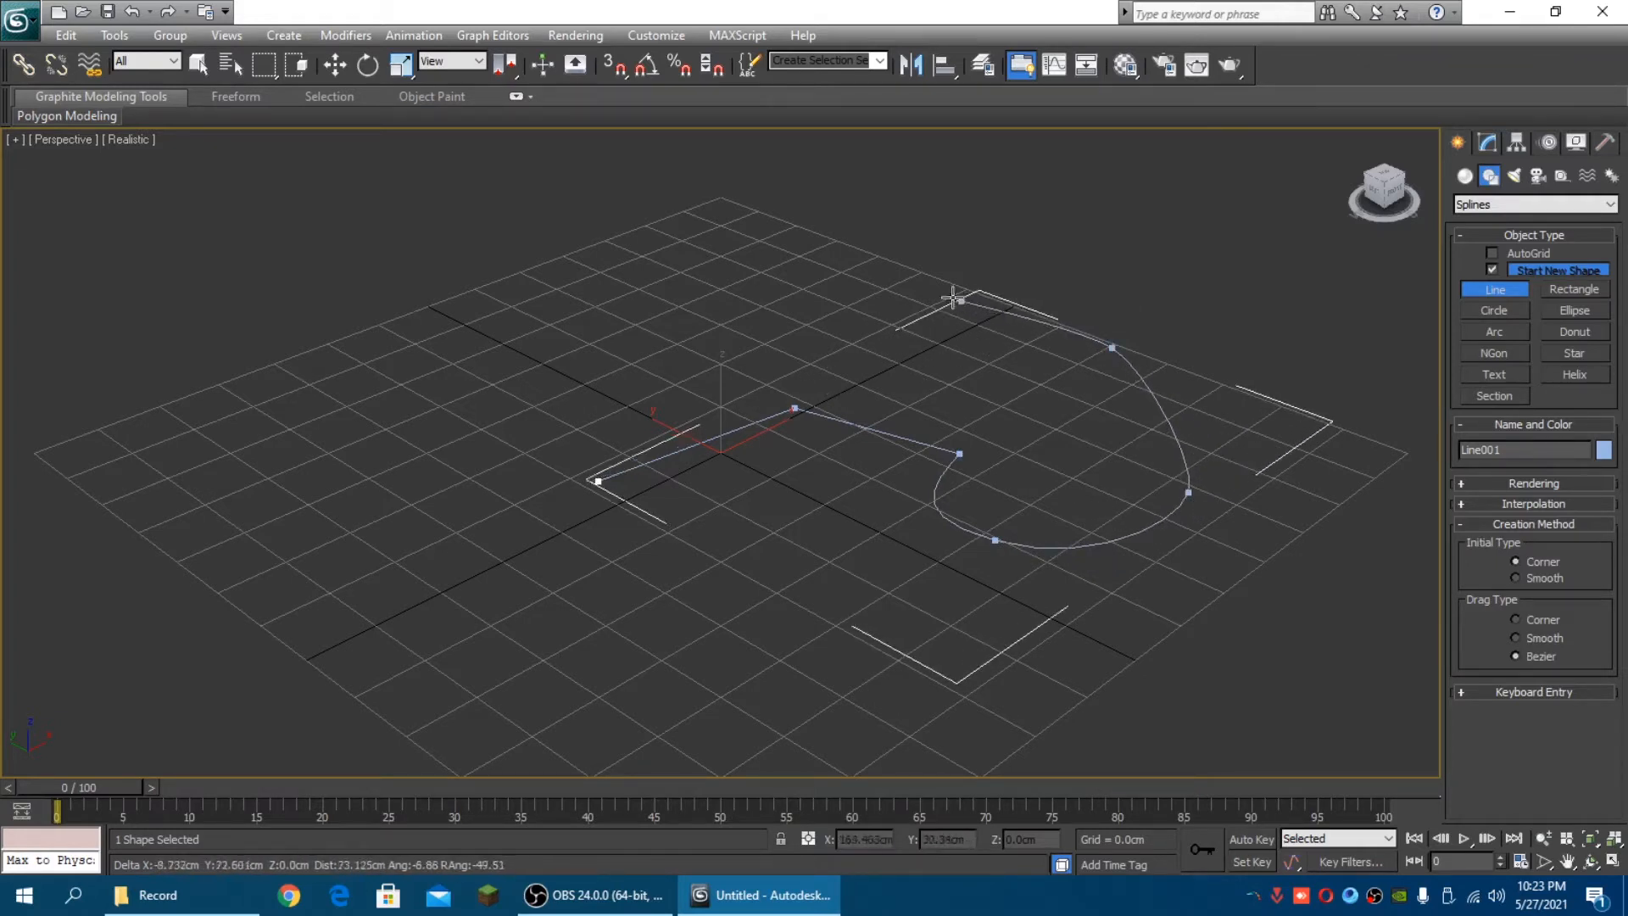
{"action": "left_click_drag", "start_coordinate": [929, 289], "coordinate": [911, 296]}
{"action": "left_click_drag", "start_coordinate": [858, 478], "coordinate": [854, 543]}
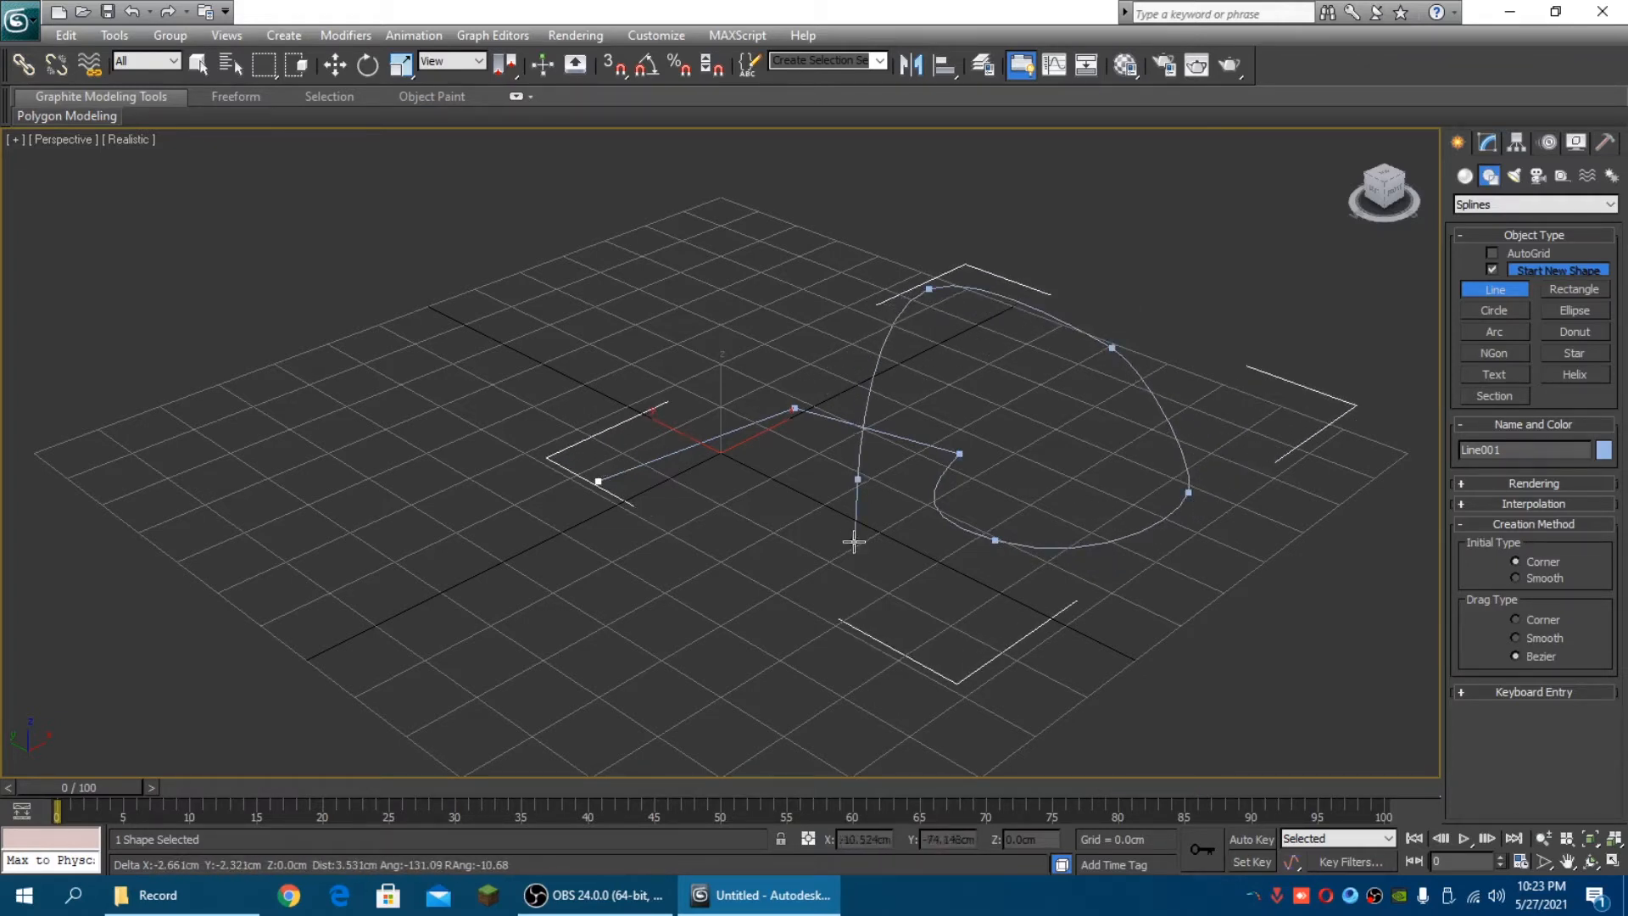
{"action": "left_click_drag", "start_coordinate": [778, 615], "coordinate": [738, 617]}
{"action": "left_click_drag", "start_coordinate": [585, 604], "coordinate": [574, 582]}
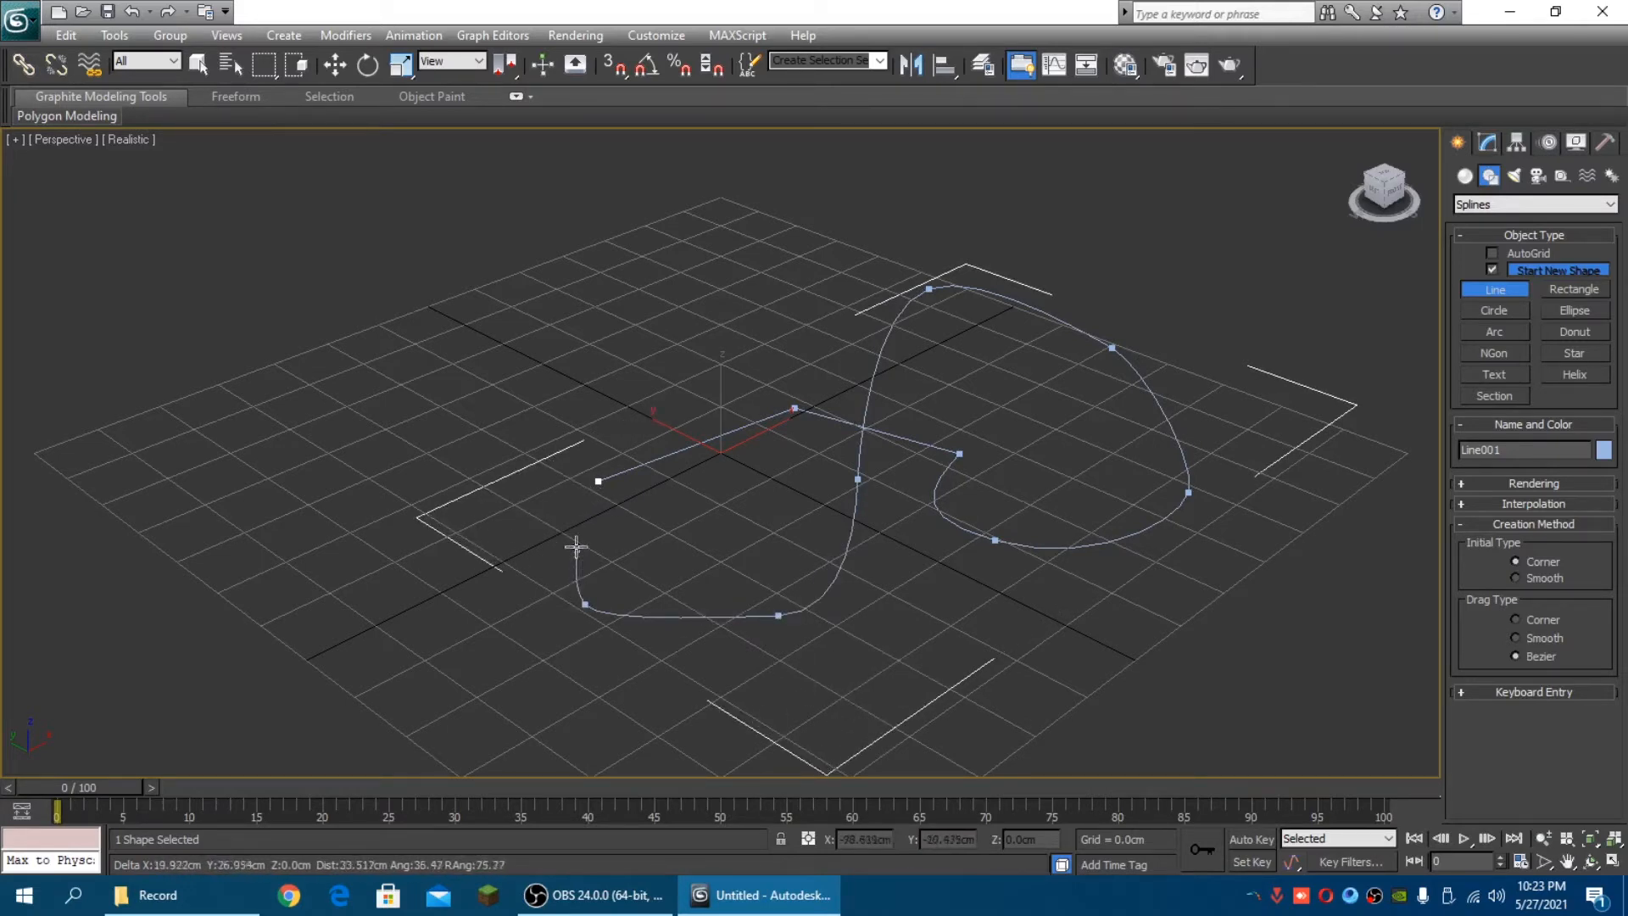
{"action": "left_click", "coordinate": [598, 481]}
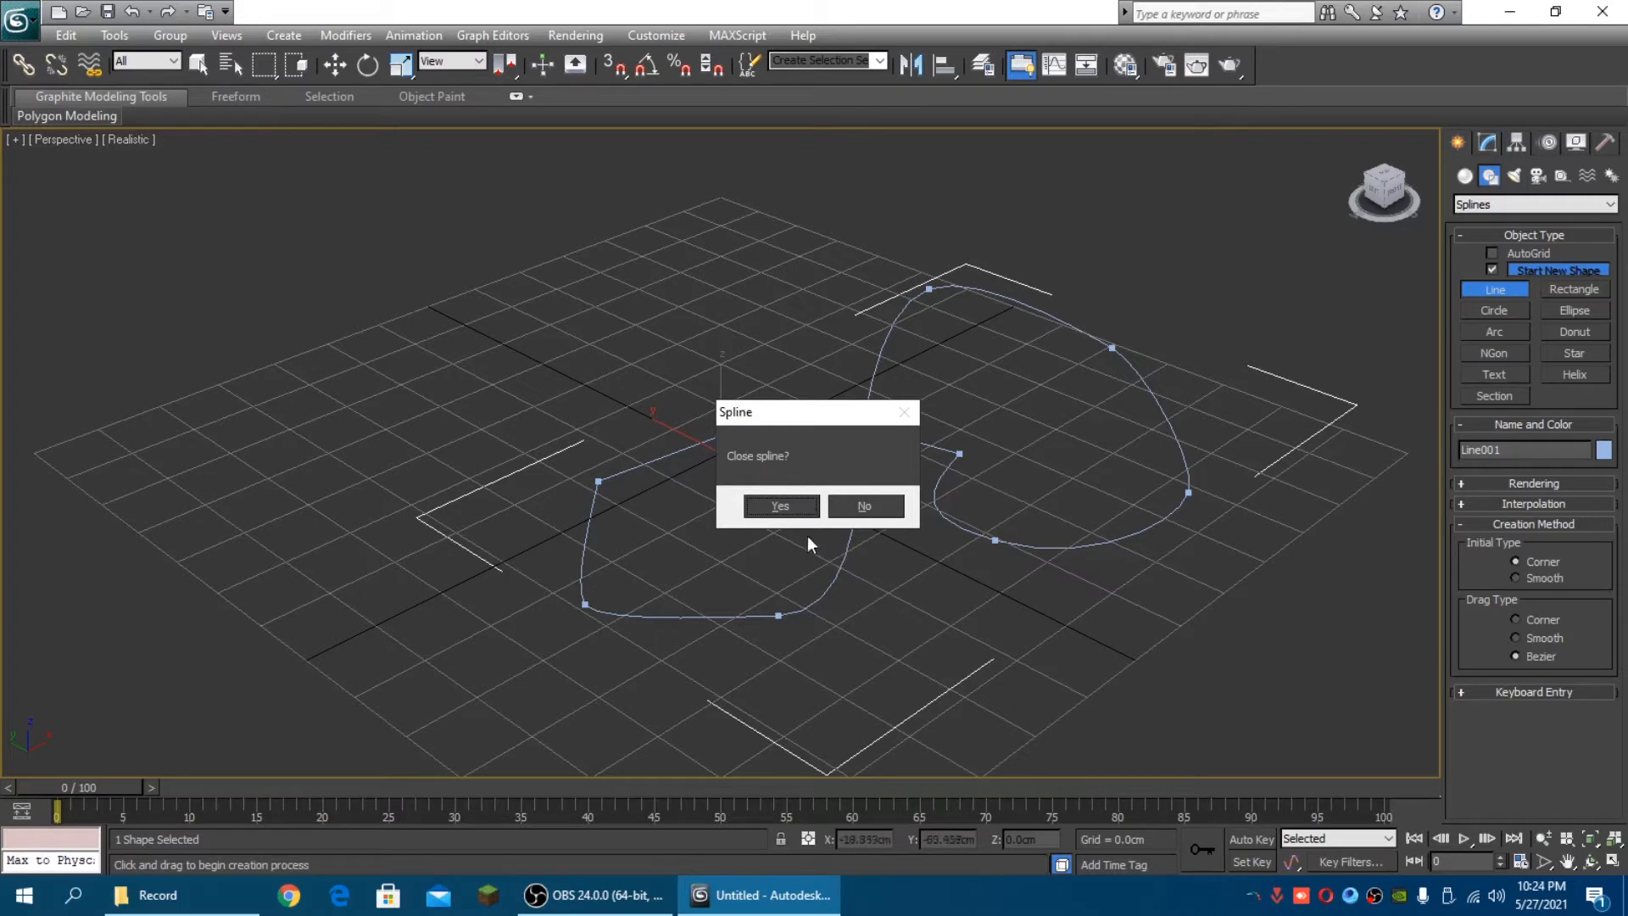
{"action": "left_click", "coordinate": [780, 507]}
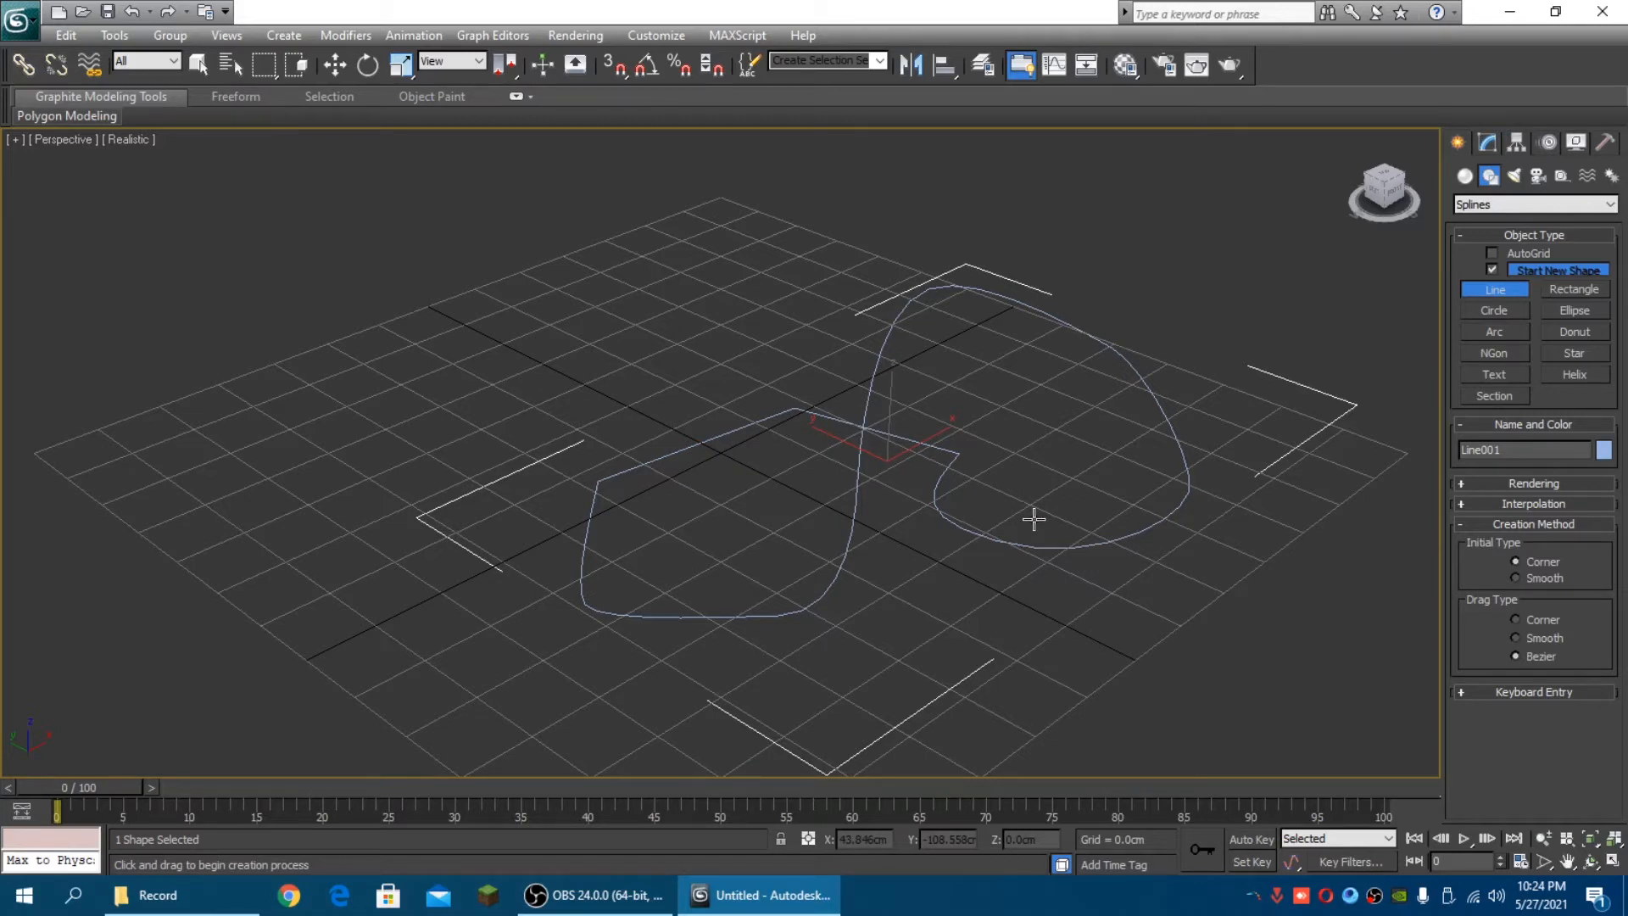
{"action": "key", "text": "Delete"}
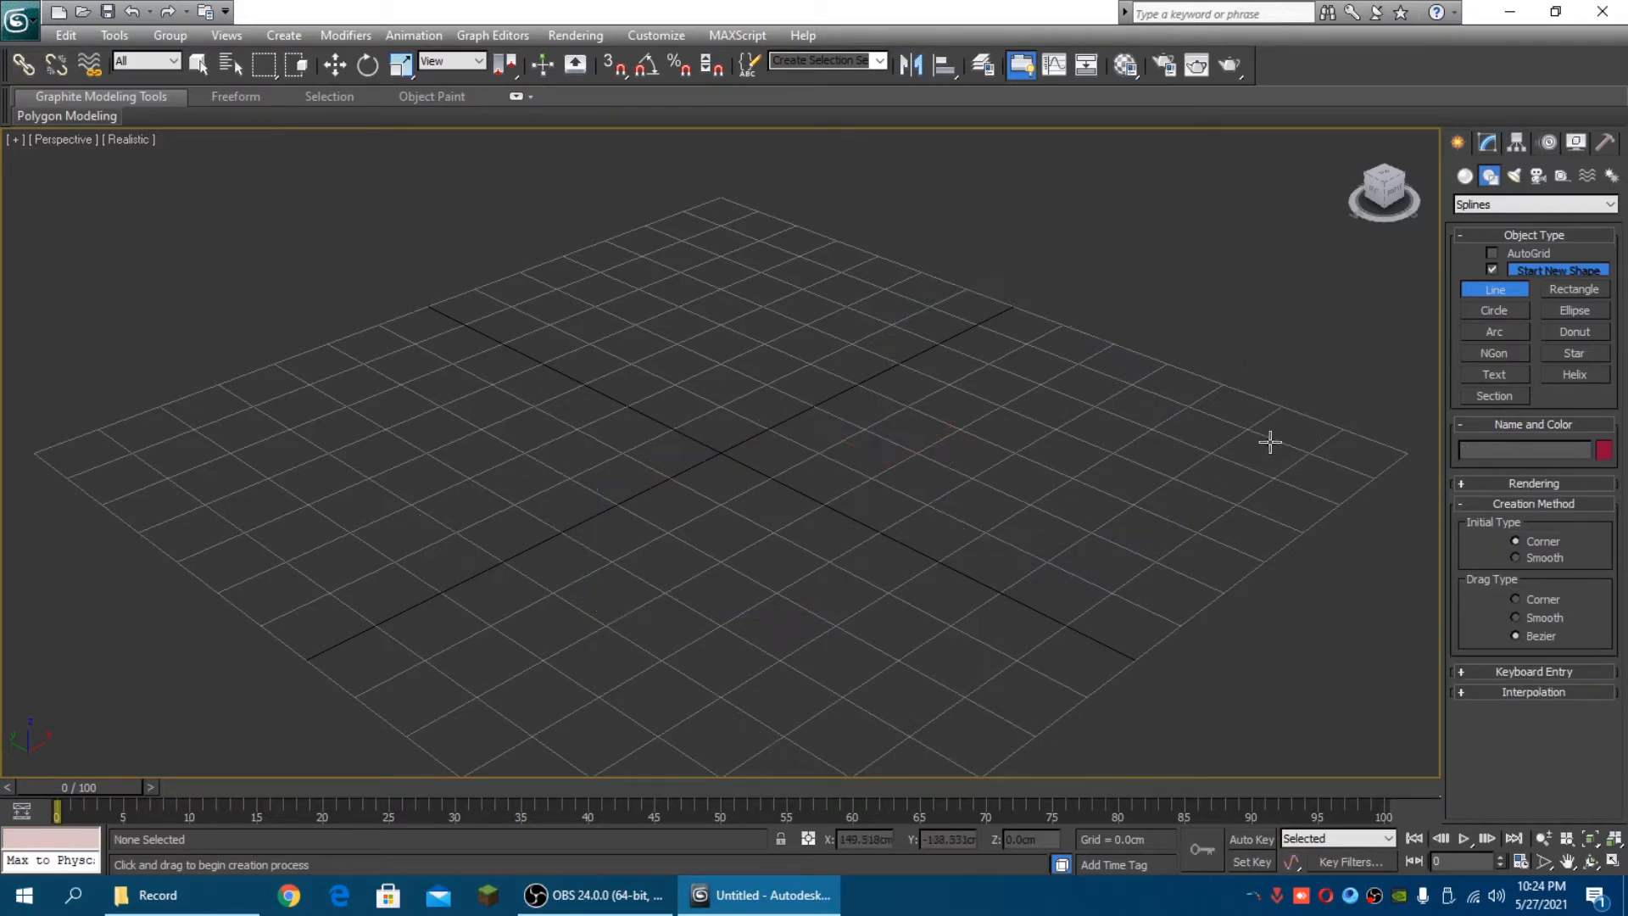
Draw a rectangle about 102 by 139 cm on the grid and a separate circle with a radius of about 40 cm
{"action": "left_click", "coordinate": [1562, 288]}
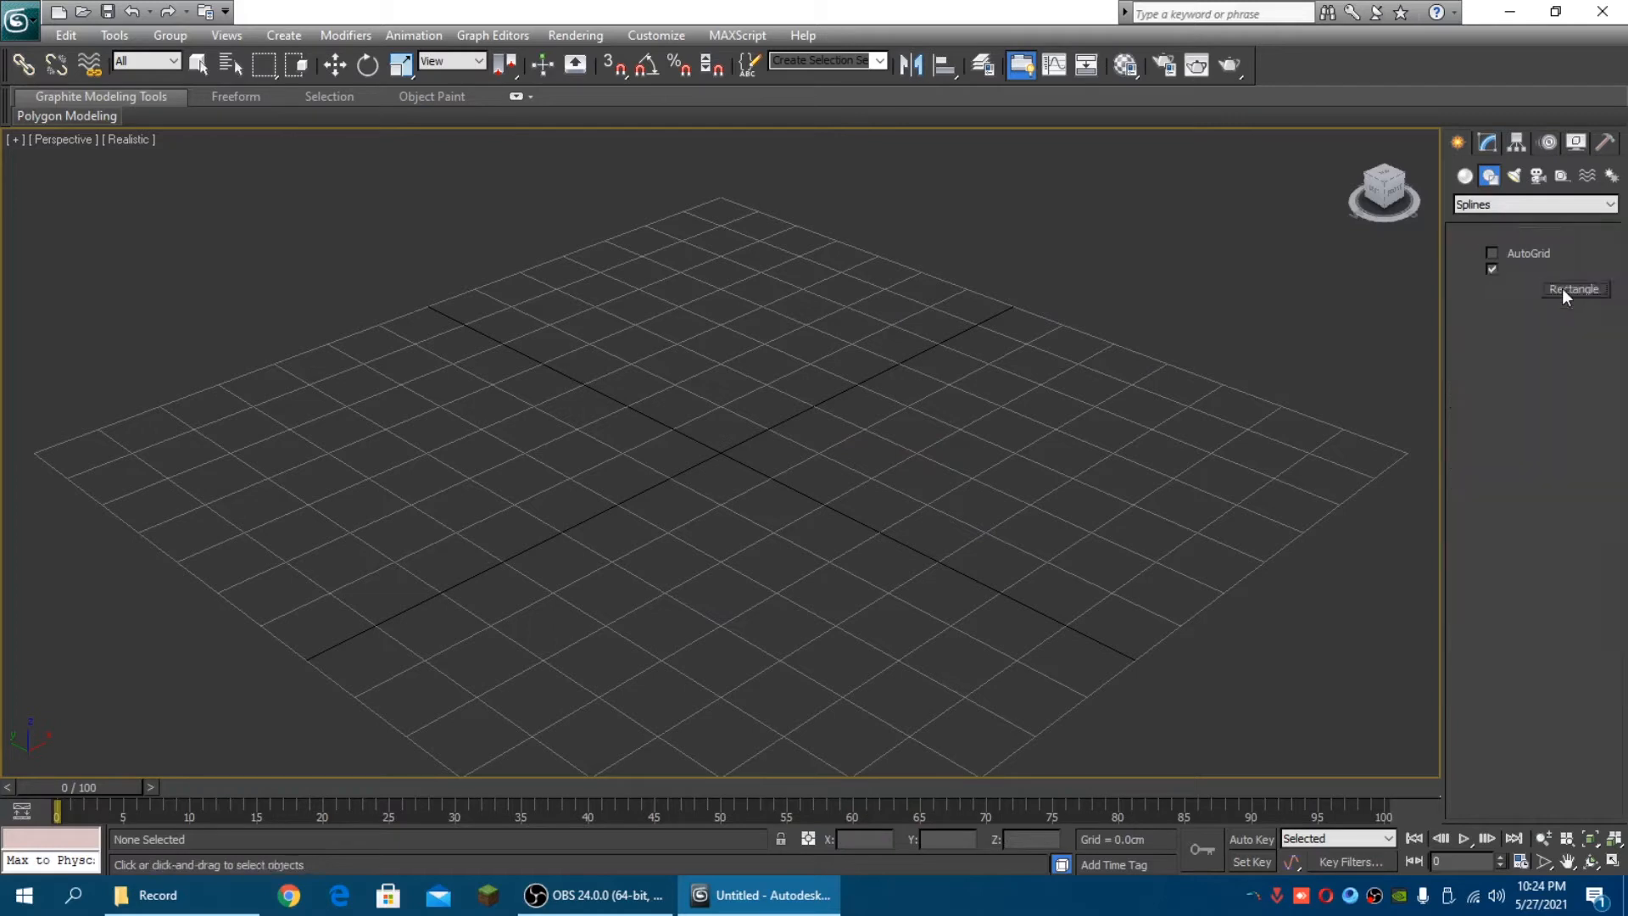
{"action": "left_click_drag", "start_coordinate": [687, 506], "coordinate": [1164, 467]}
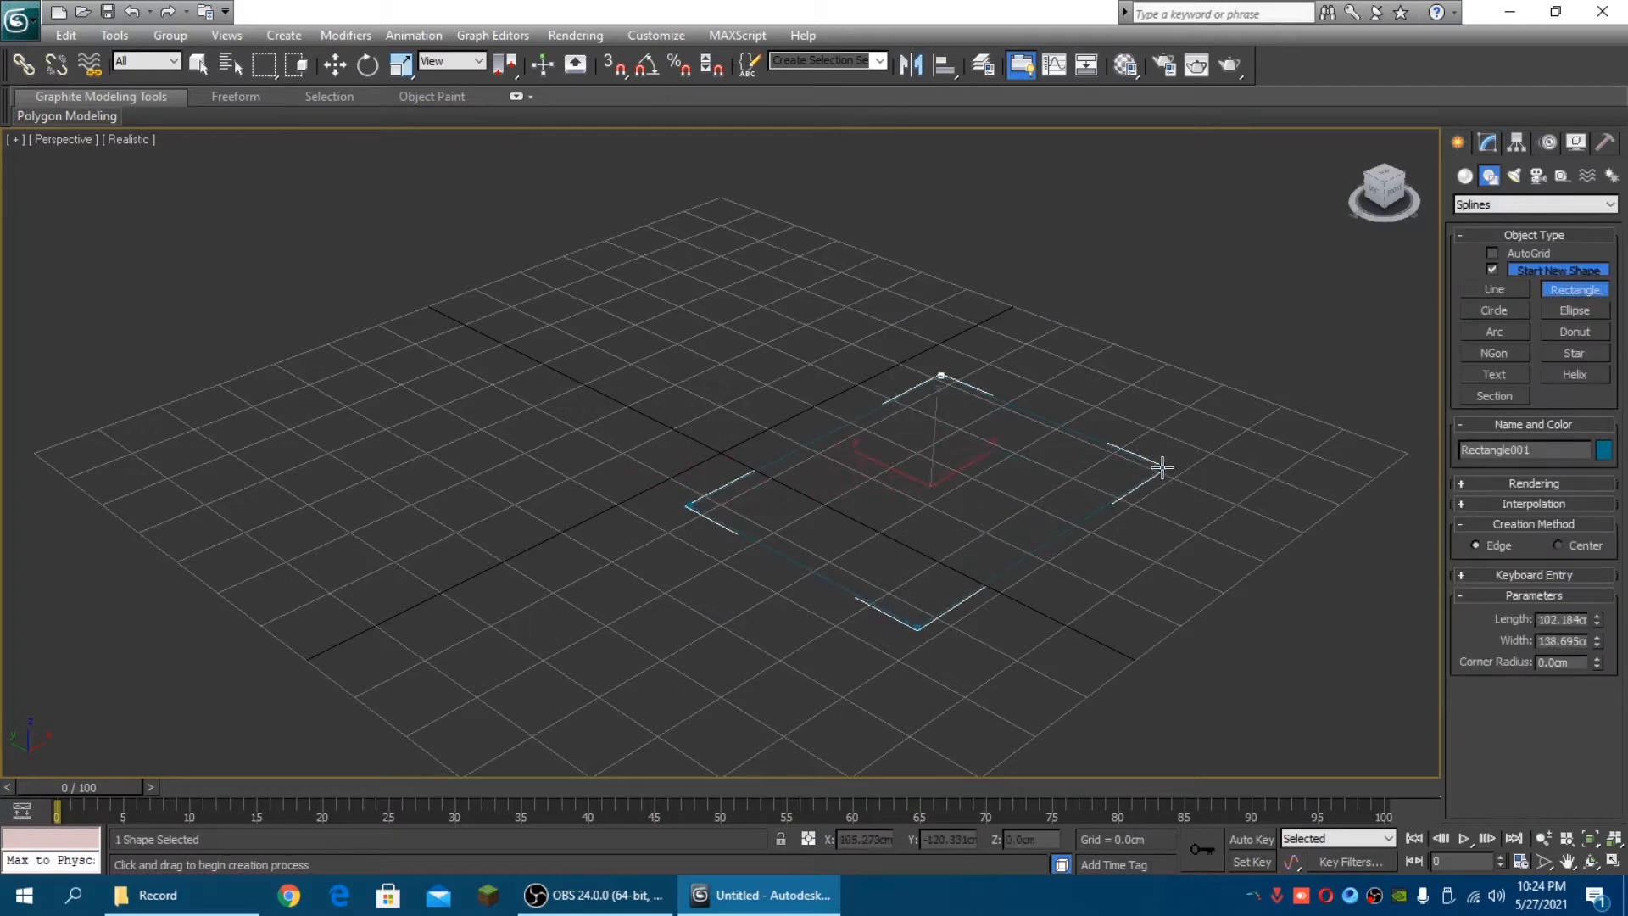
{"action": "left_click", "coordinate": [1494, 311]}
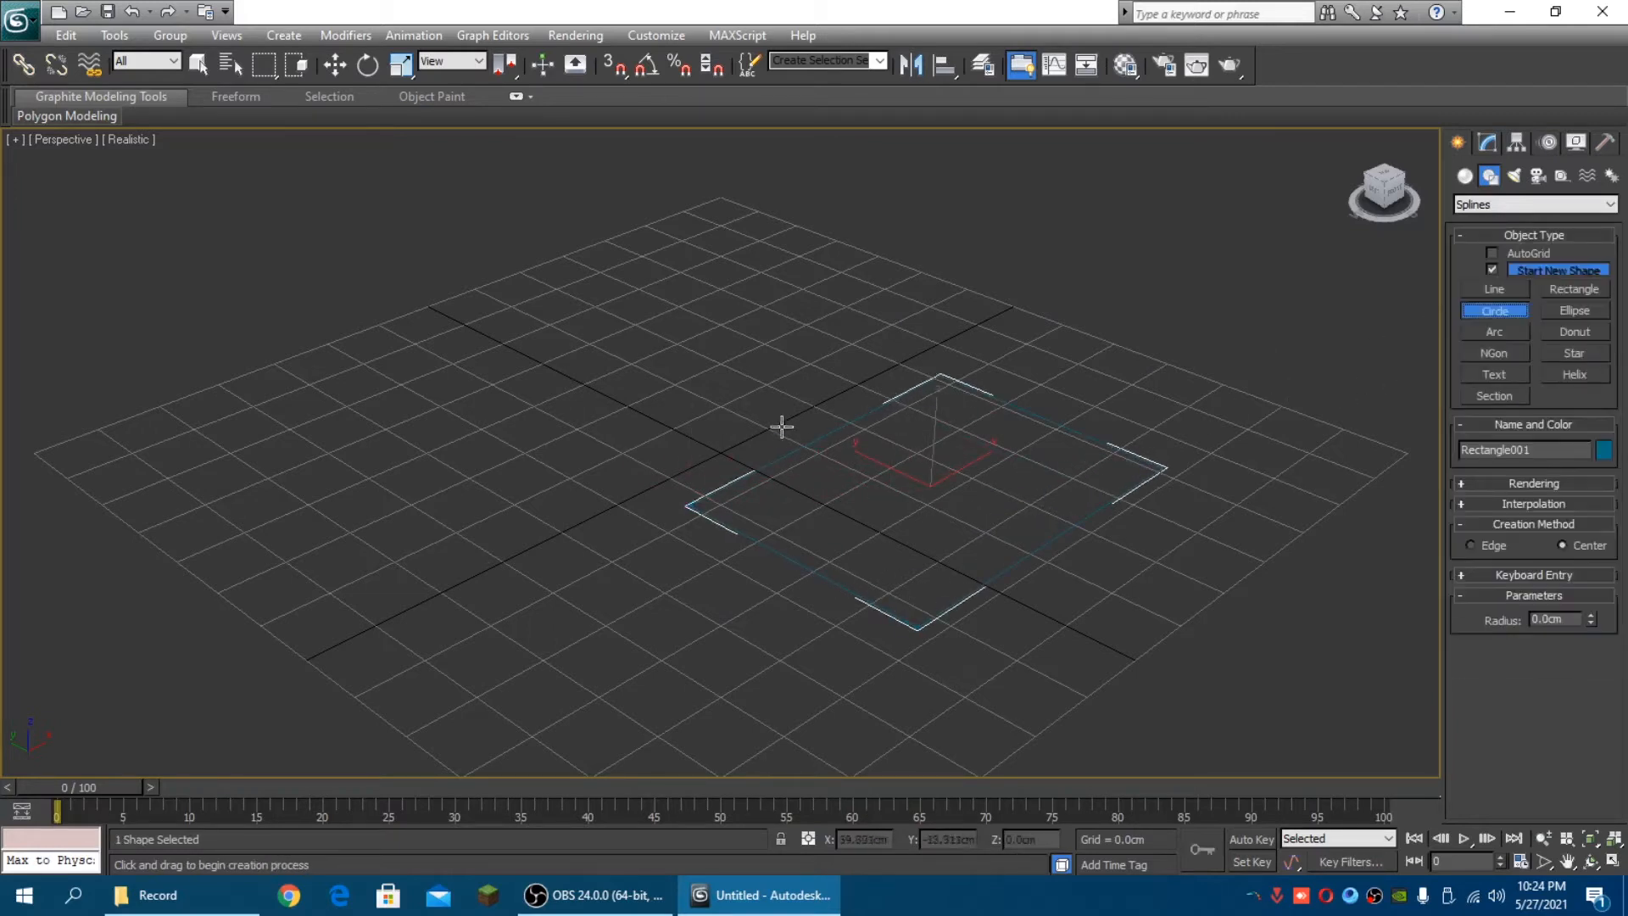
{"action": "left_click_drag", "start_coordinate": [617, 376], "coordinate": [679, 380]}
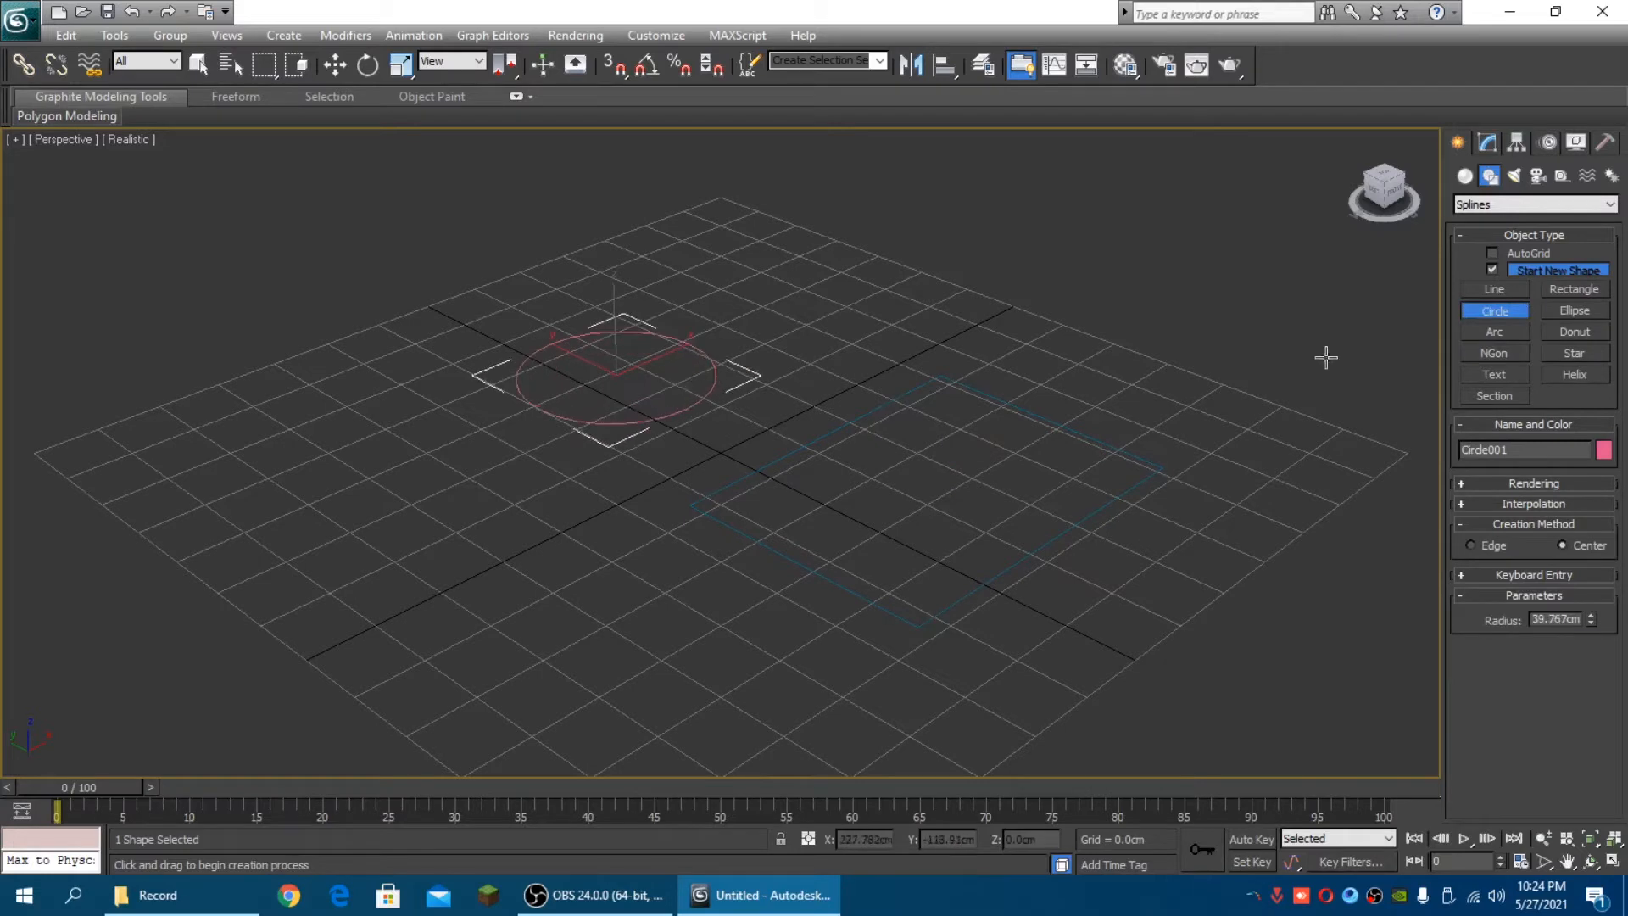
Draw an ellipse about 51 cm long and 63 cm wide in front of the circle
{"action": "left_click", "coordinate": [1570, 312]}
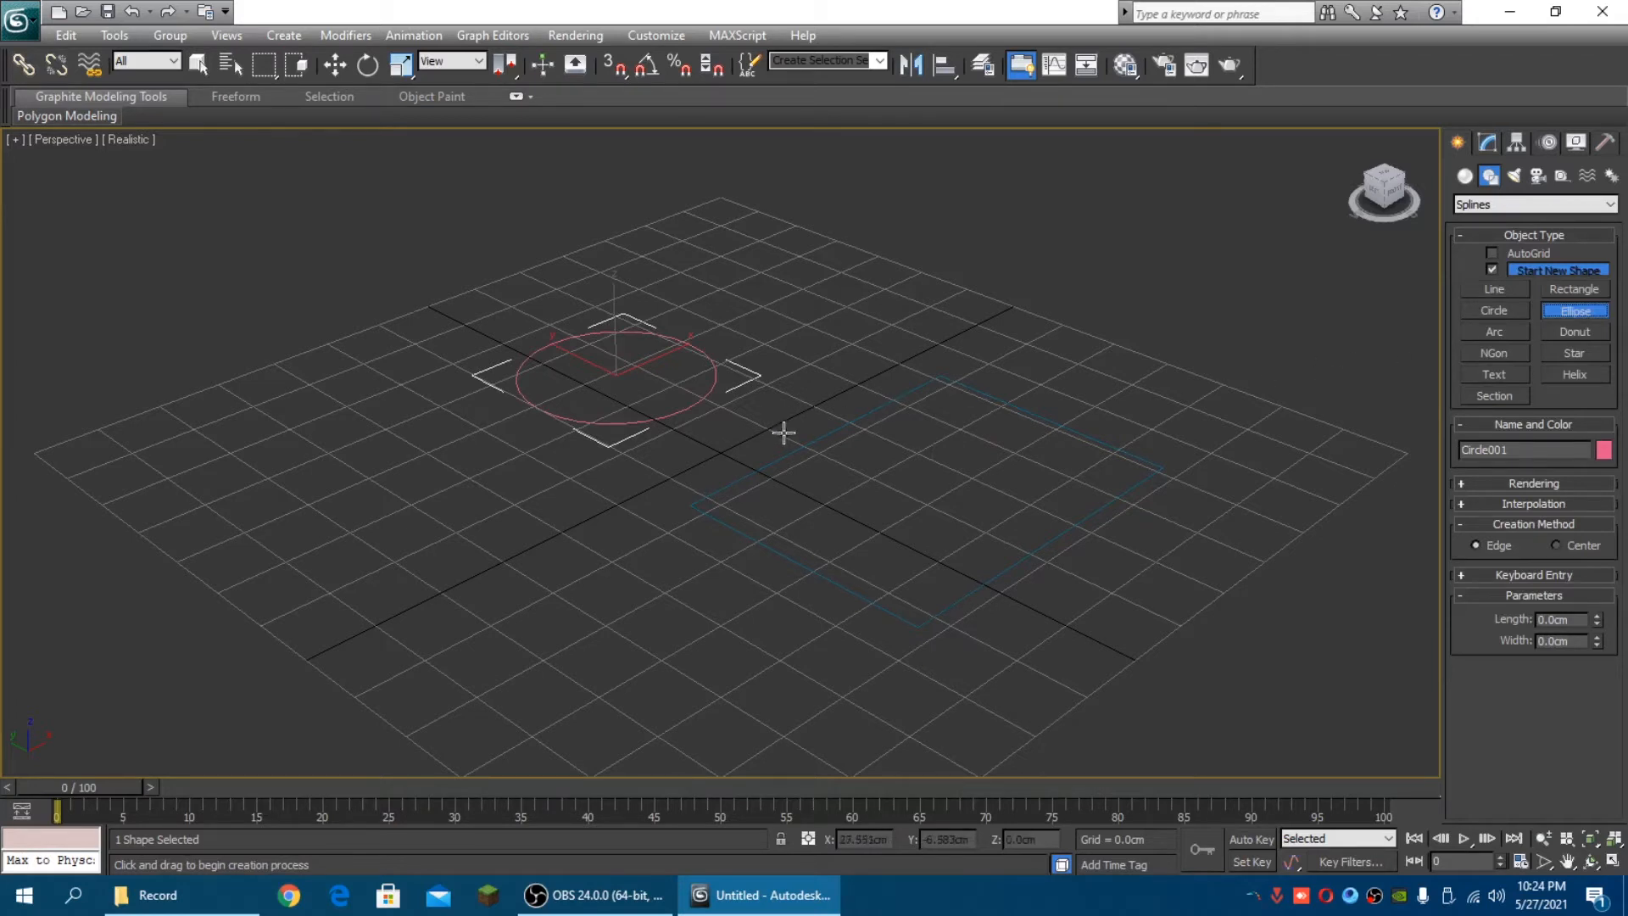
{"action": "mouse_move", "coordinate": [486, 571]}
{"action": "left_mouse_down"}
{"action": "mouse_move", "coordinate": [723, 559]}
{"action": "mouse_move", "coordinate": [713, 547]}
{"action": "mouse_move", "coordinate": [736, 560]}
{"action": "left_mouse_up"}
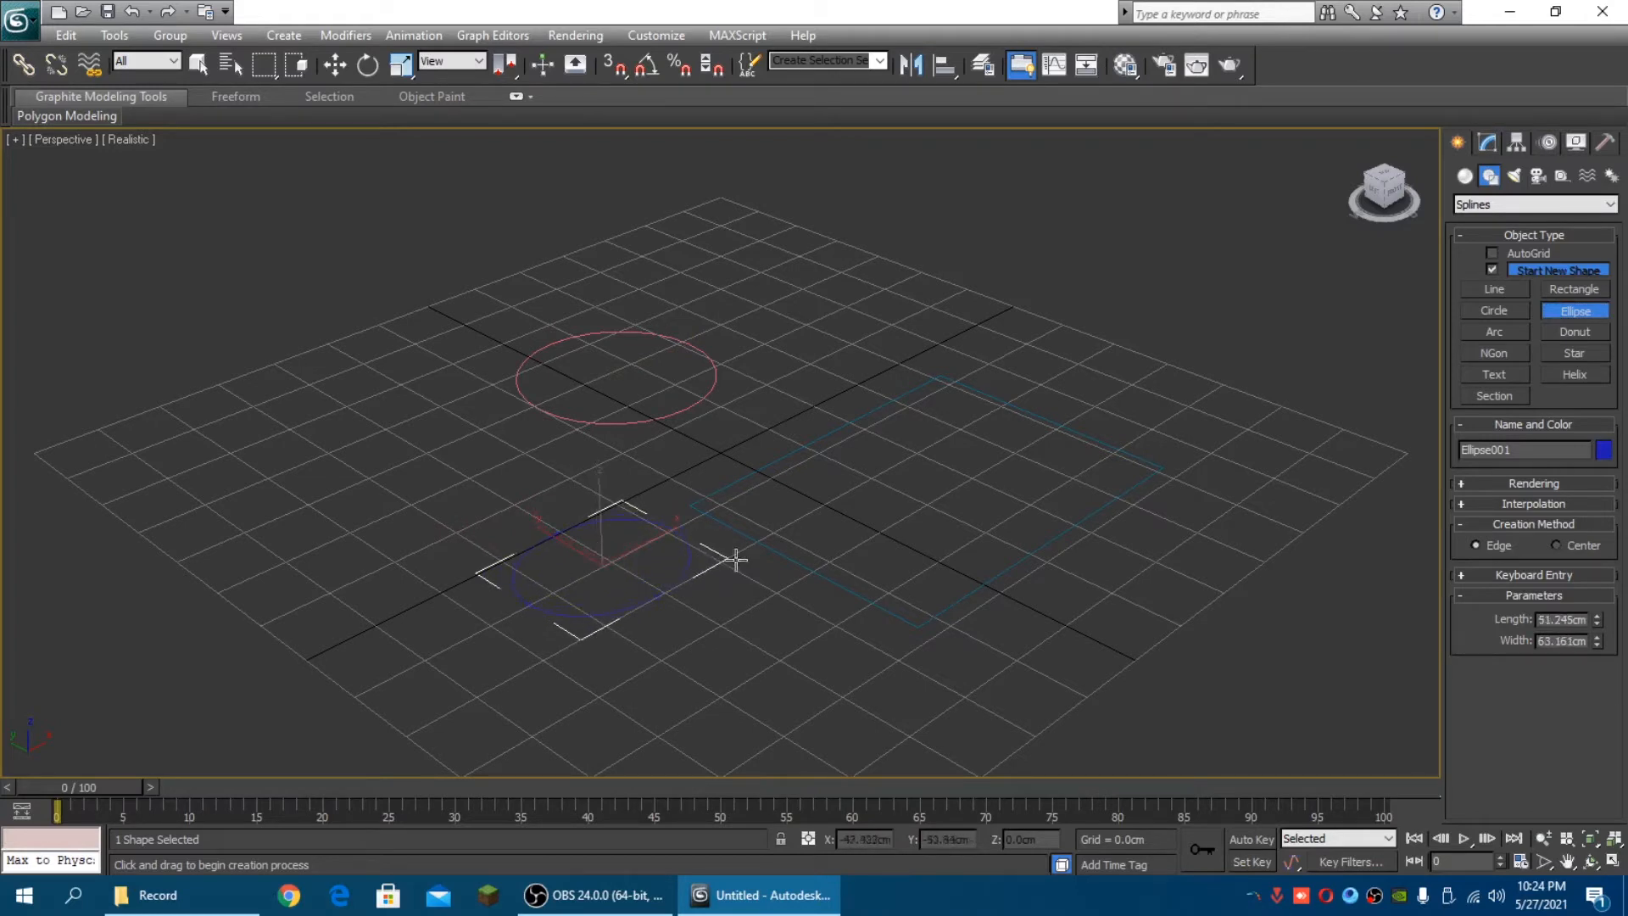
{"action": "right_click", "coordinate": [978, 541]}
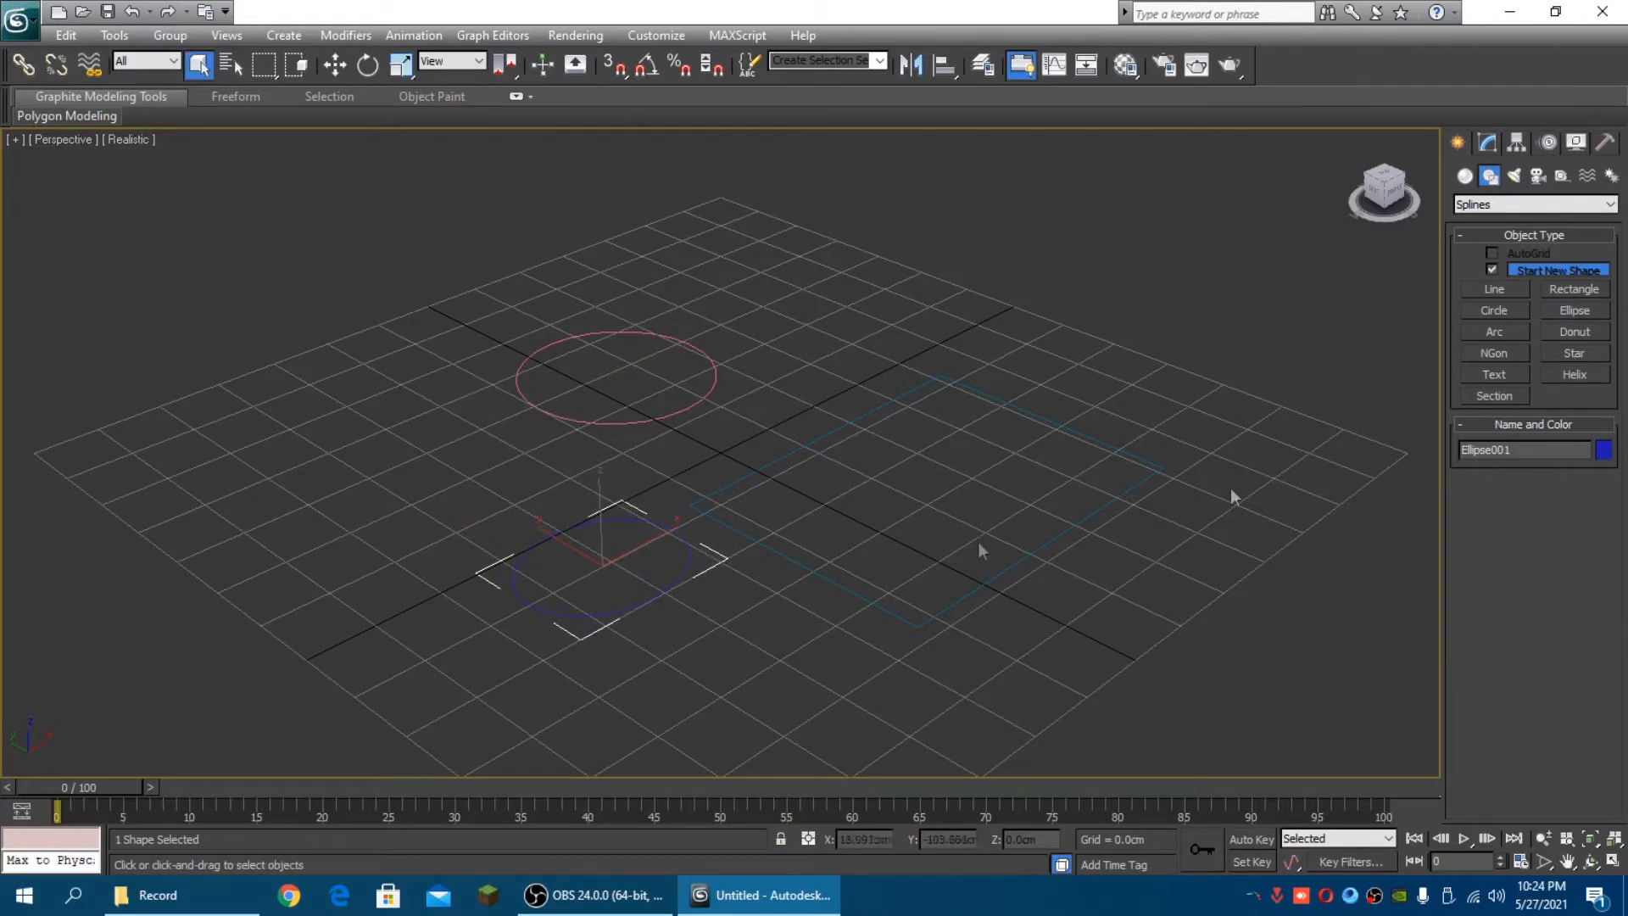
Delete the rectangle, circle and ellipse to clear the scene
{"action": "left_click", "coordinate": [343, 68]}
{"action": "left_click_drag", "start_coordinate": [1171, 692], "coordinate": [1225, 699]}
{"action": "key", "text": "Delete"}
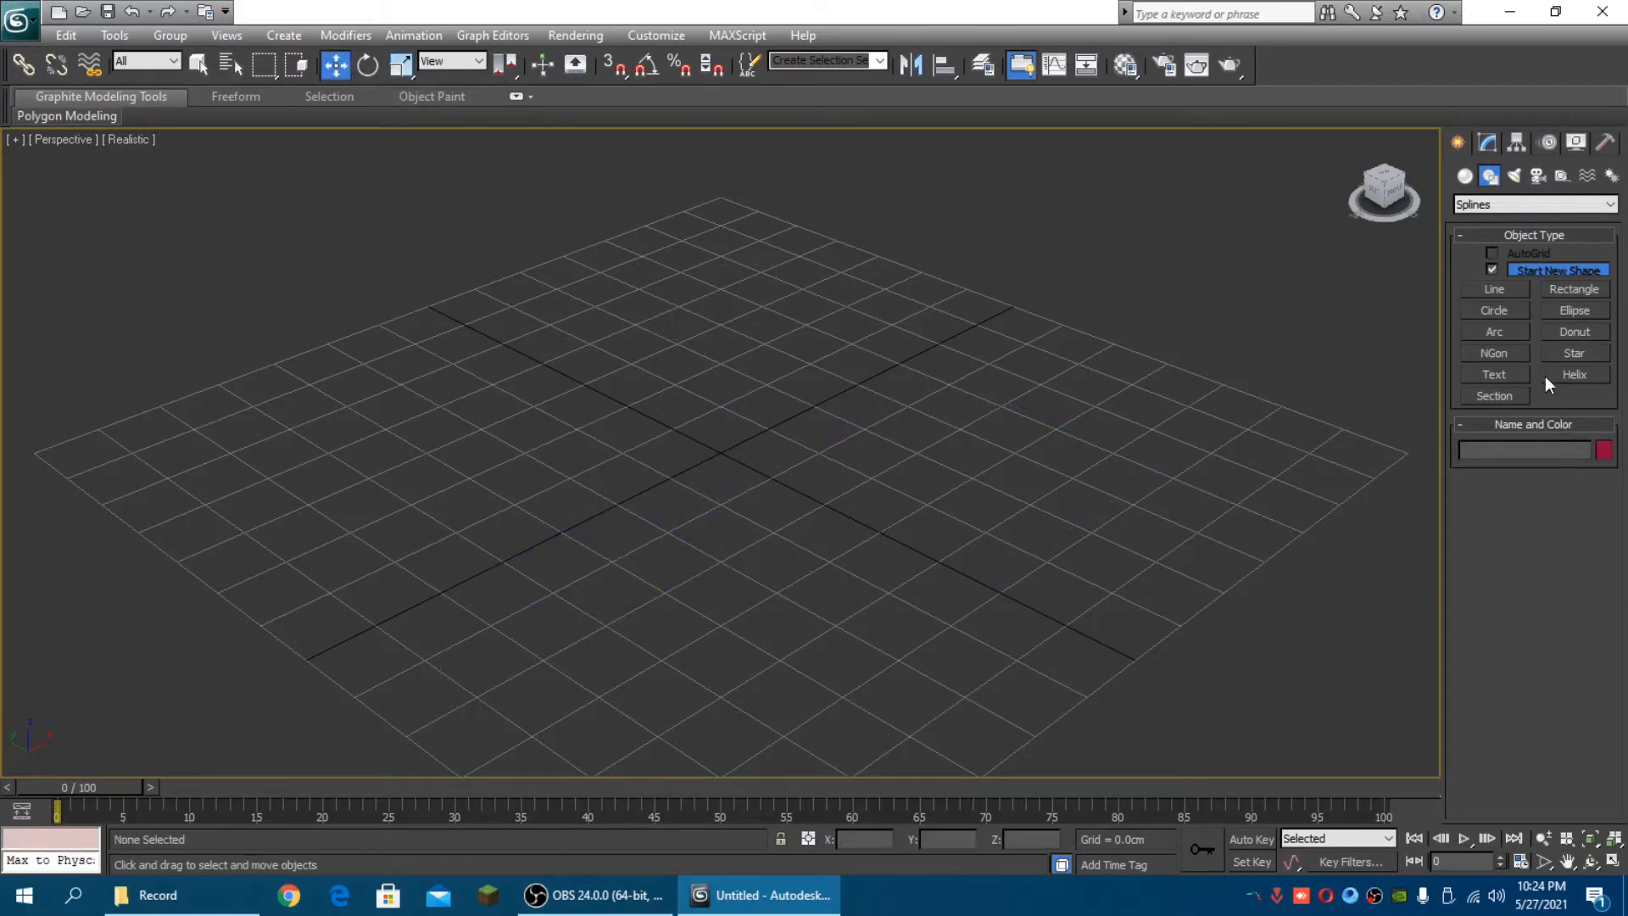
Draw an inscribed NGon with a radius of about 55 cm near the grid centre and give it 5 sides
{"action": "left_click", "coordinate": [1502, 352]}
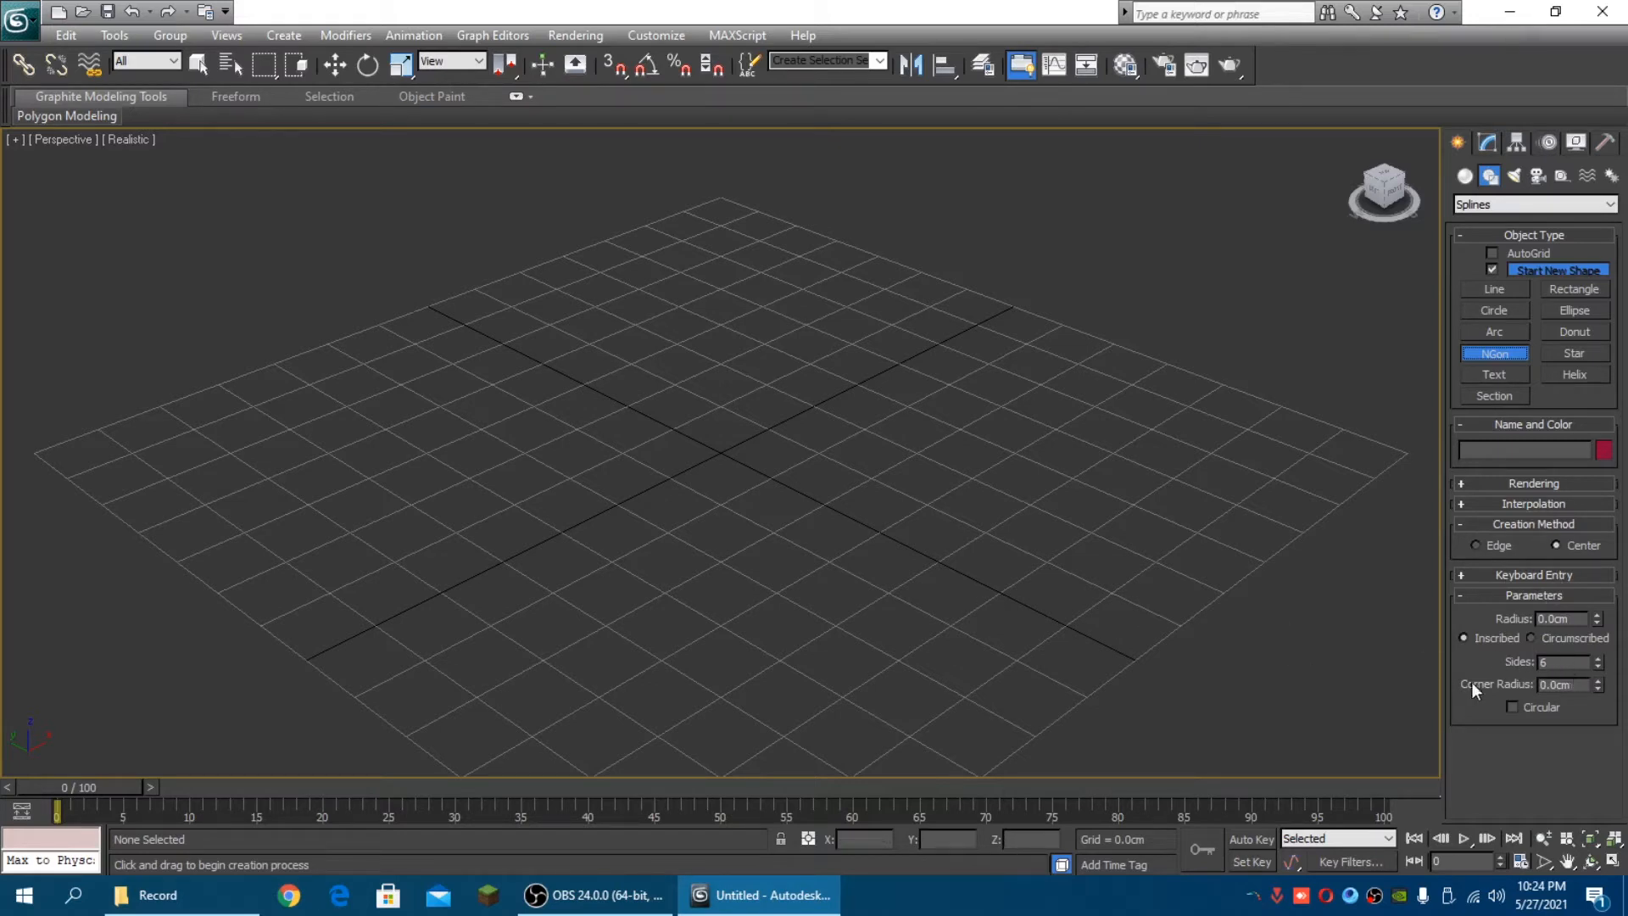
{"action": "left_click_drag", "start_coordinate": [801, 450], "coordinate": [897, 522]}
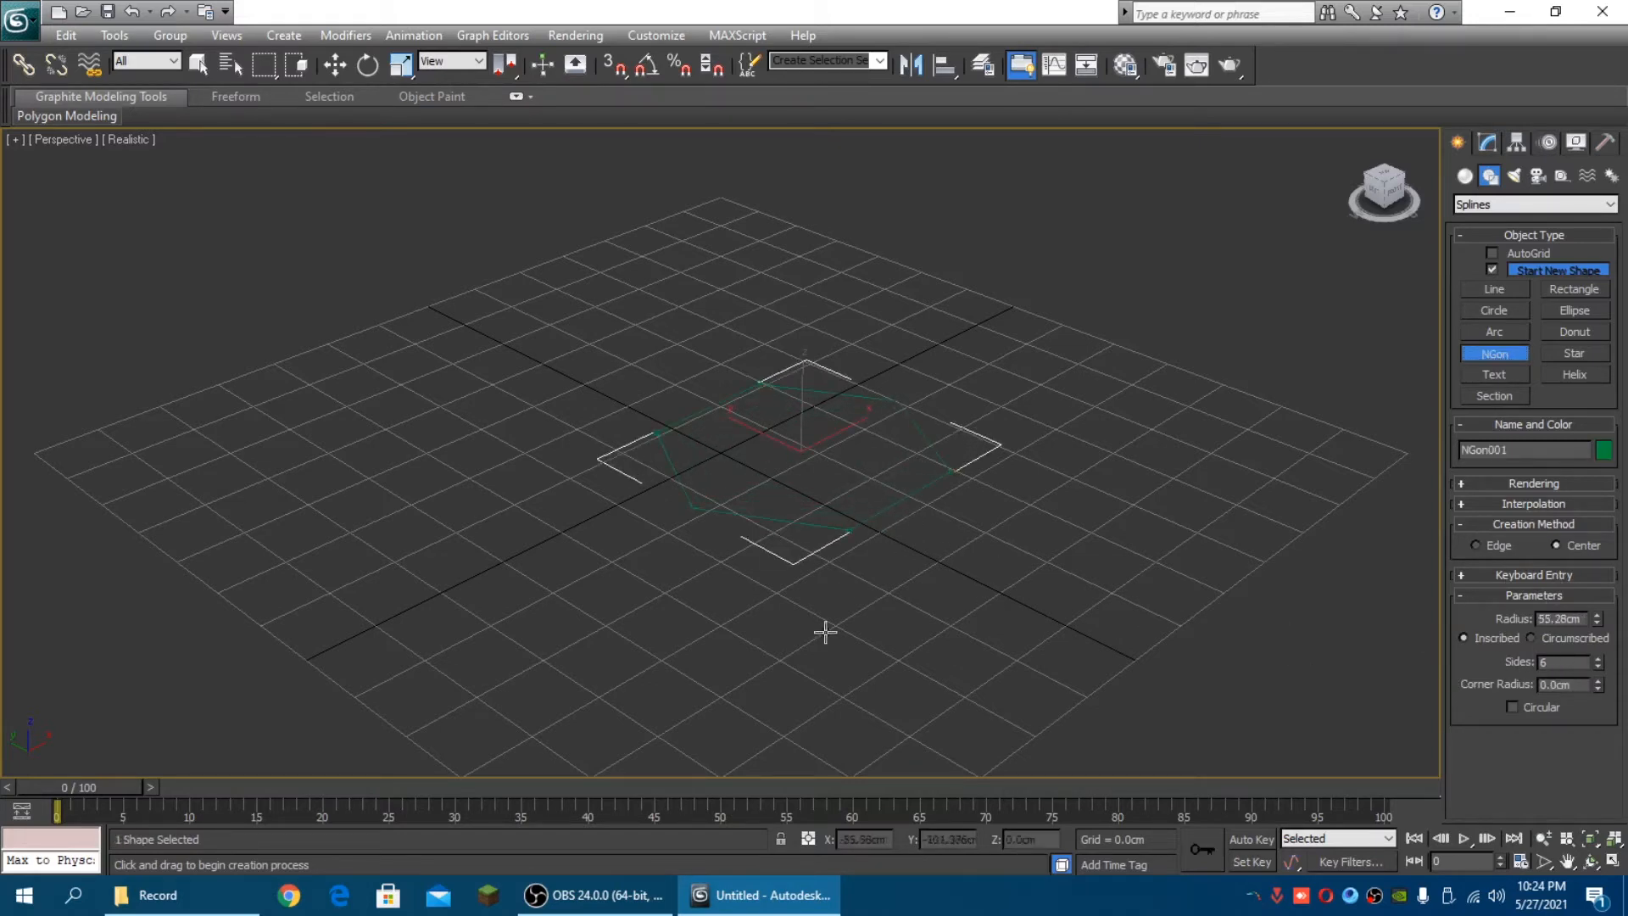
{"action": "left_click", "coordinate": [1598, 666]}
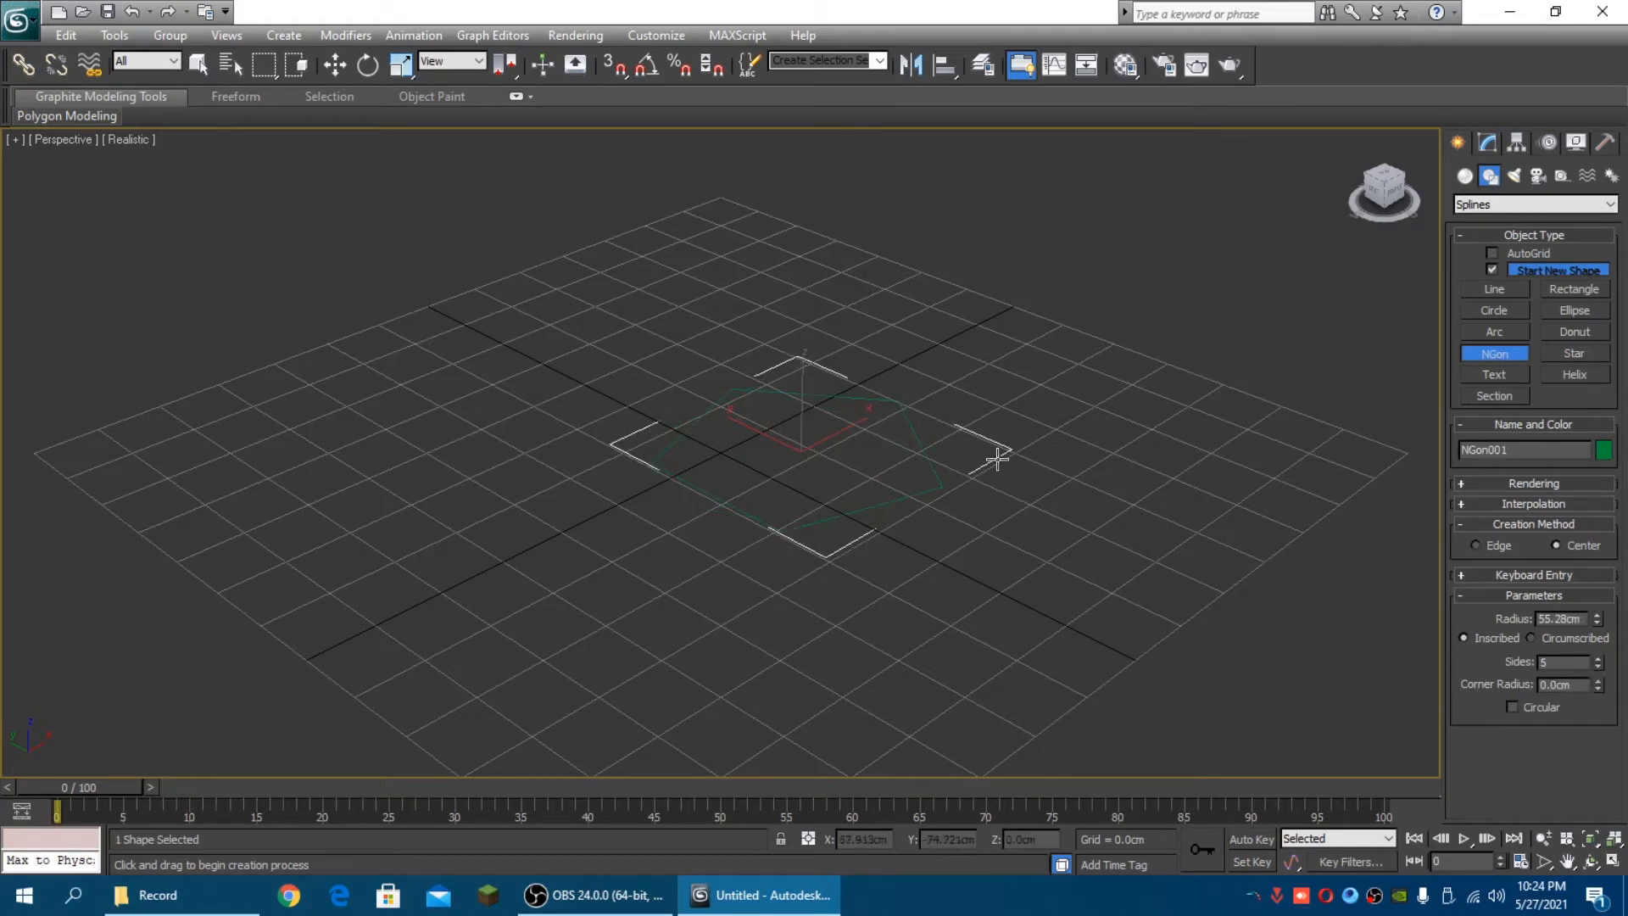
Change the pentagon's object color to white
{"action": "left_click", "coordinate": [1603, 450]}
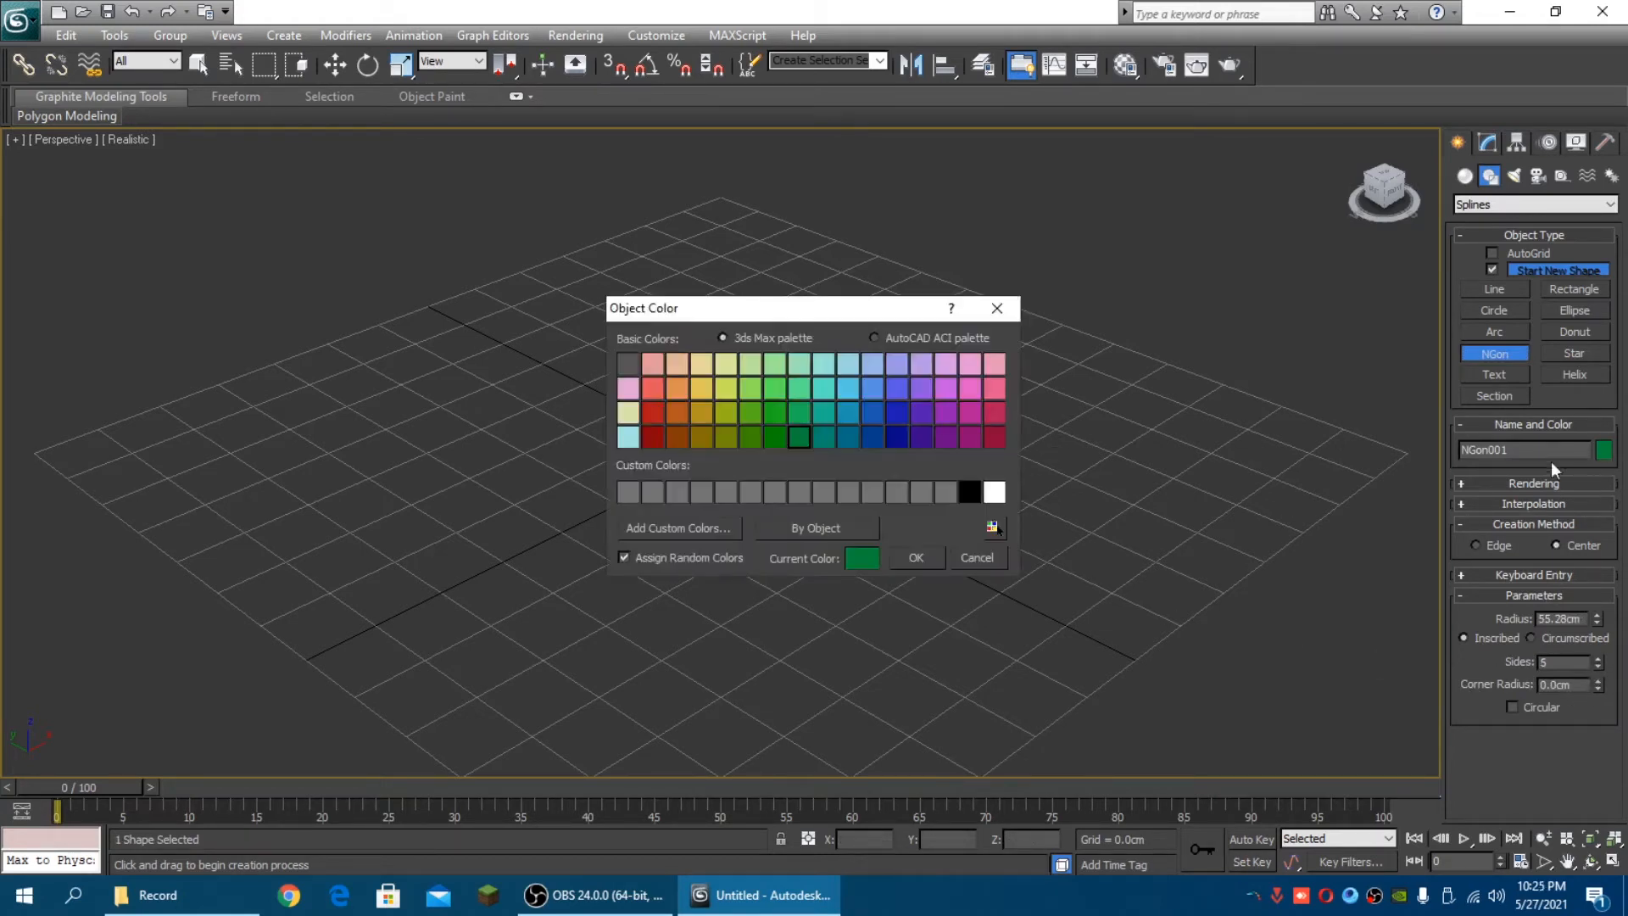
{"action": "left_click", "coordinate": [995, 494]}
{"action": "left_click", "coordinate": [916, 557]}
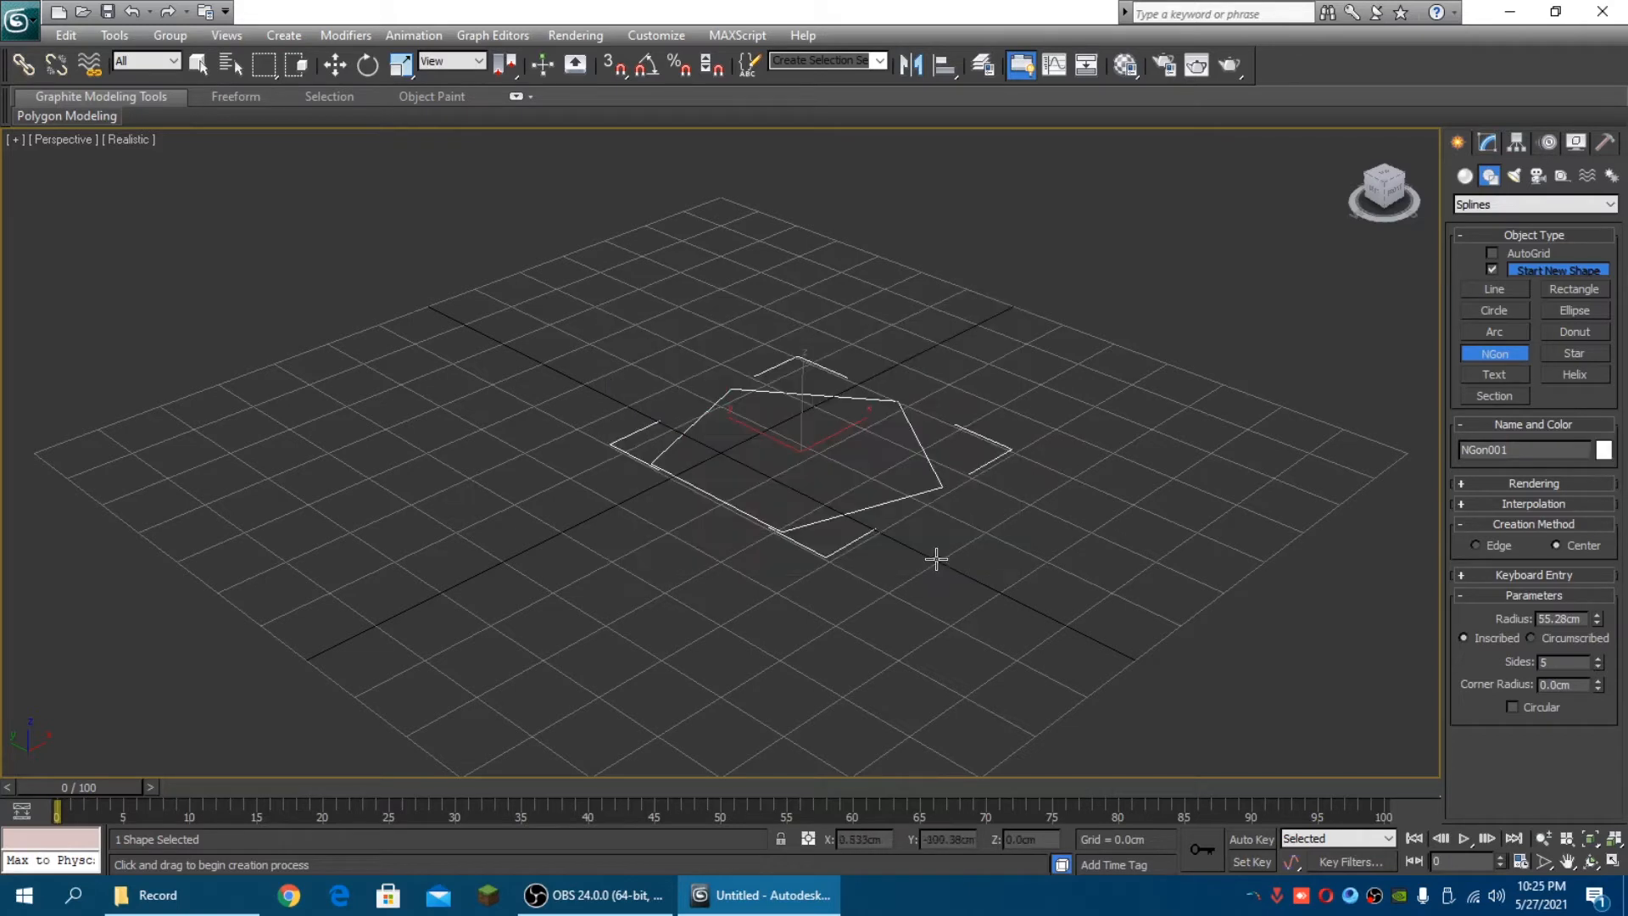
Draw a 5-point star beside the pentagon with Radius 1 about 57 cm and Radius 2 about 25 cm
{"action": "left_click", "coordinate": [1582, 354]}
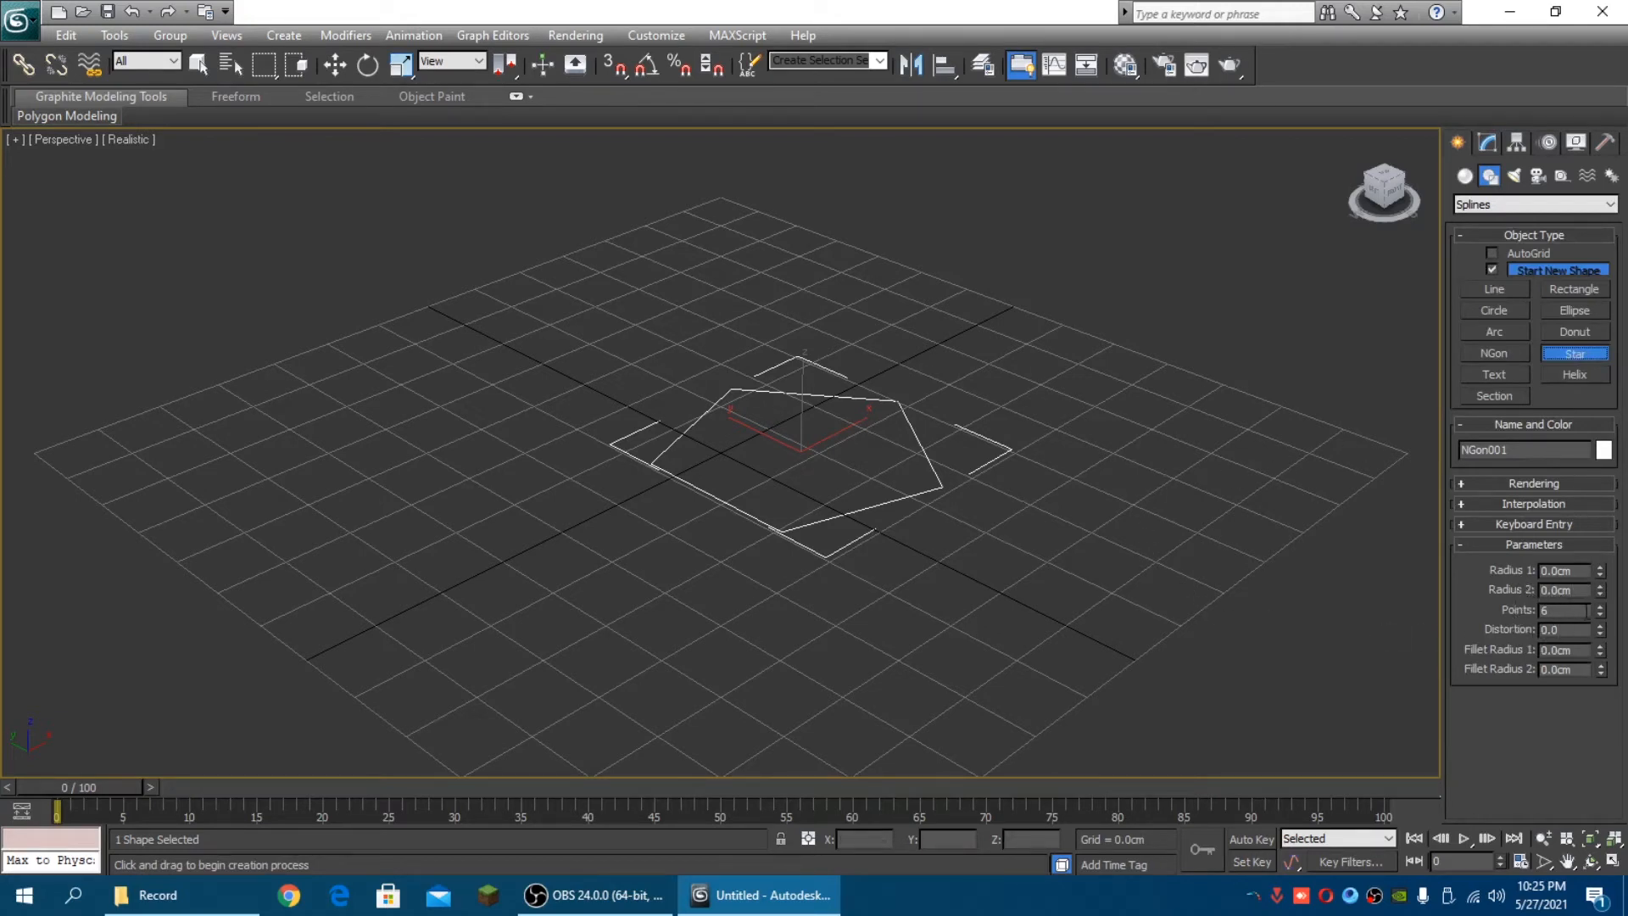
{"action": "left_click", "coordinate": [1599, 607]}
{"action": "left_click", "coordinate": [1601, 615]}
{"action": "left_click_drag", "start_coordinate": [1162, 520], "coordinate": [1255, 574]}
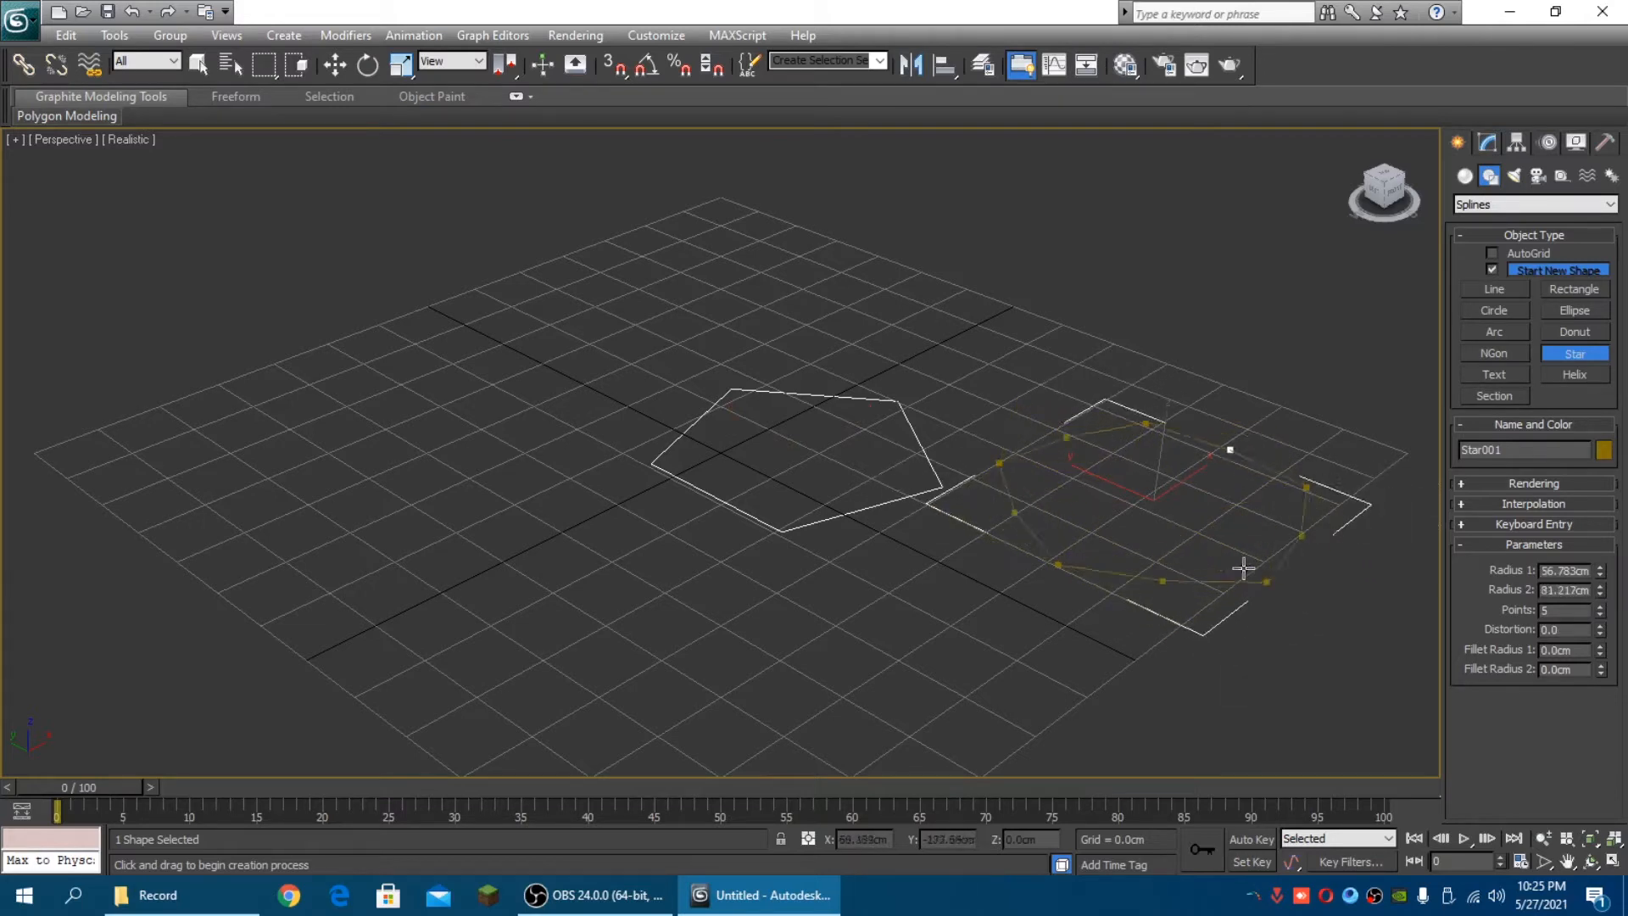
{"action": "left_click", "coordinate": [1202, 534]}
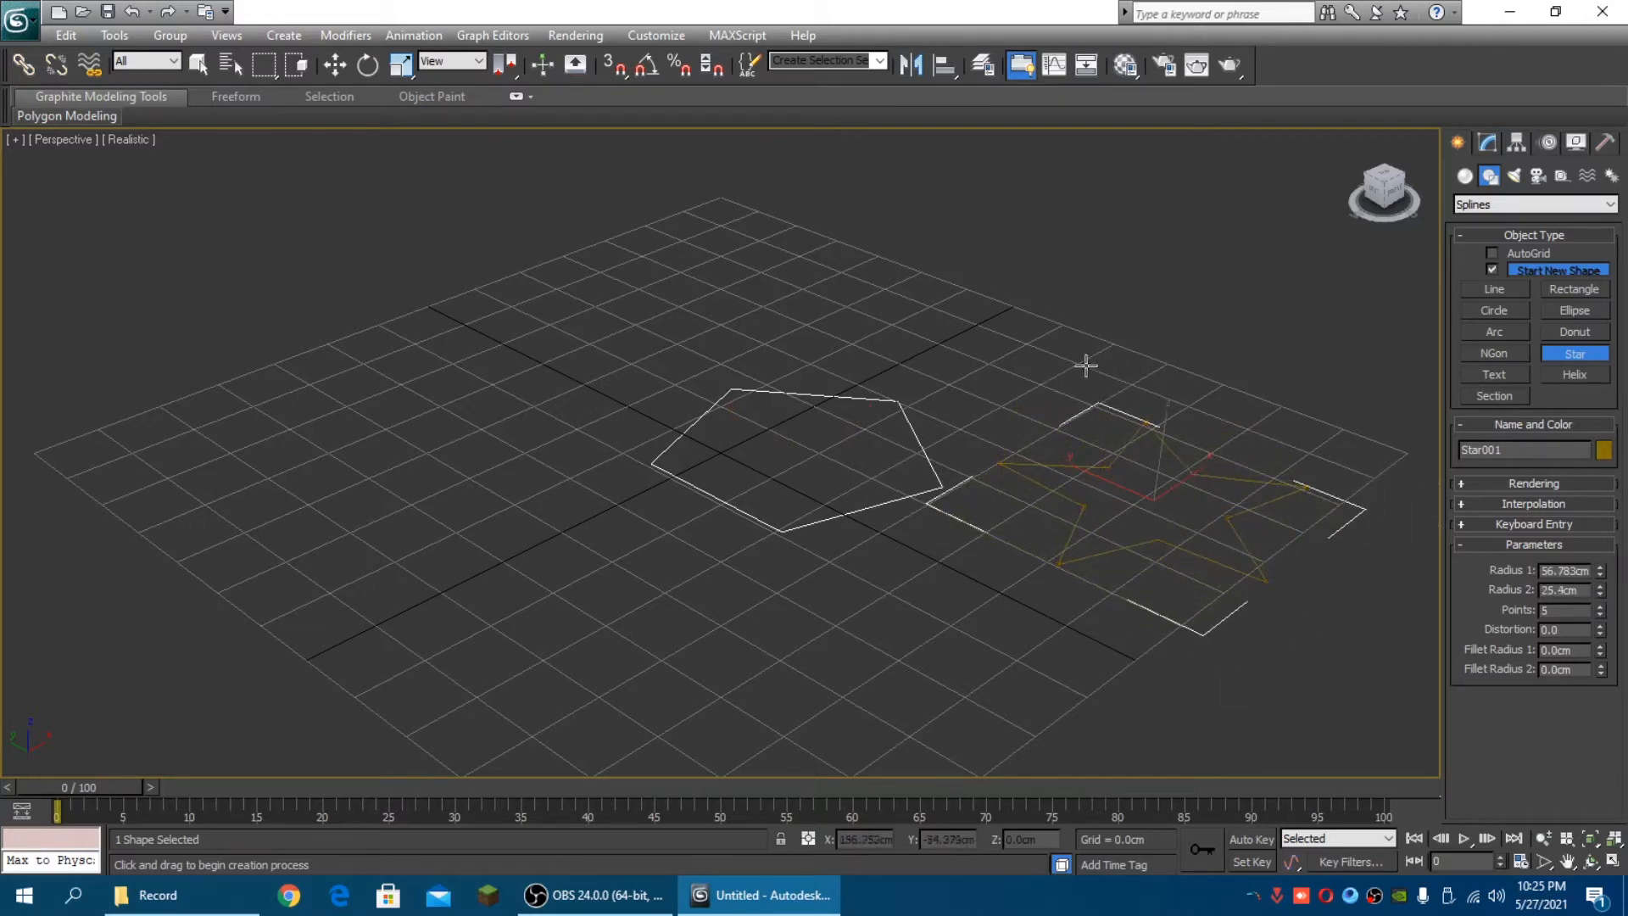
Change the star's object color to white
{"action": "left_click", "coordinate": [1603, 450]}
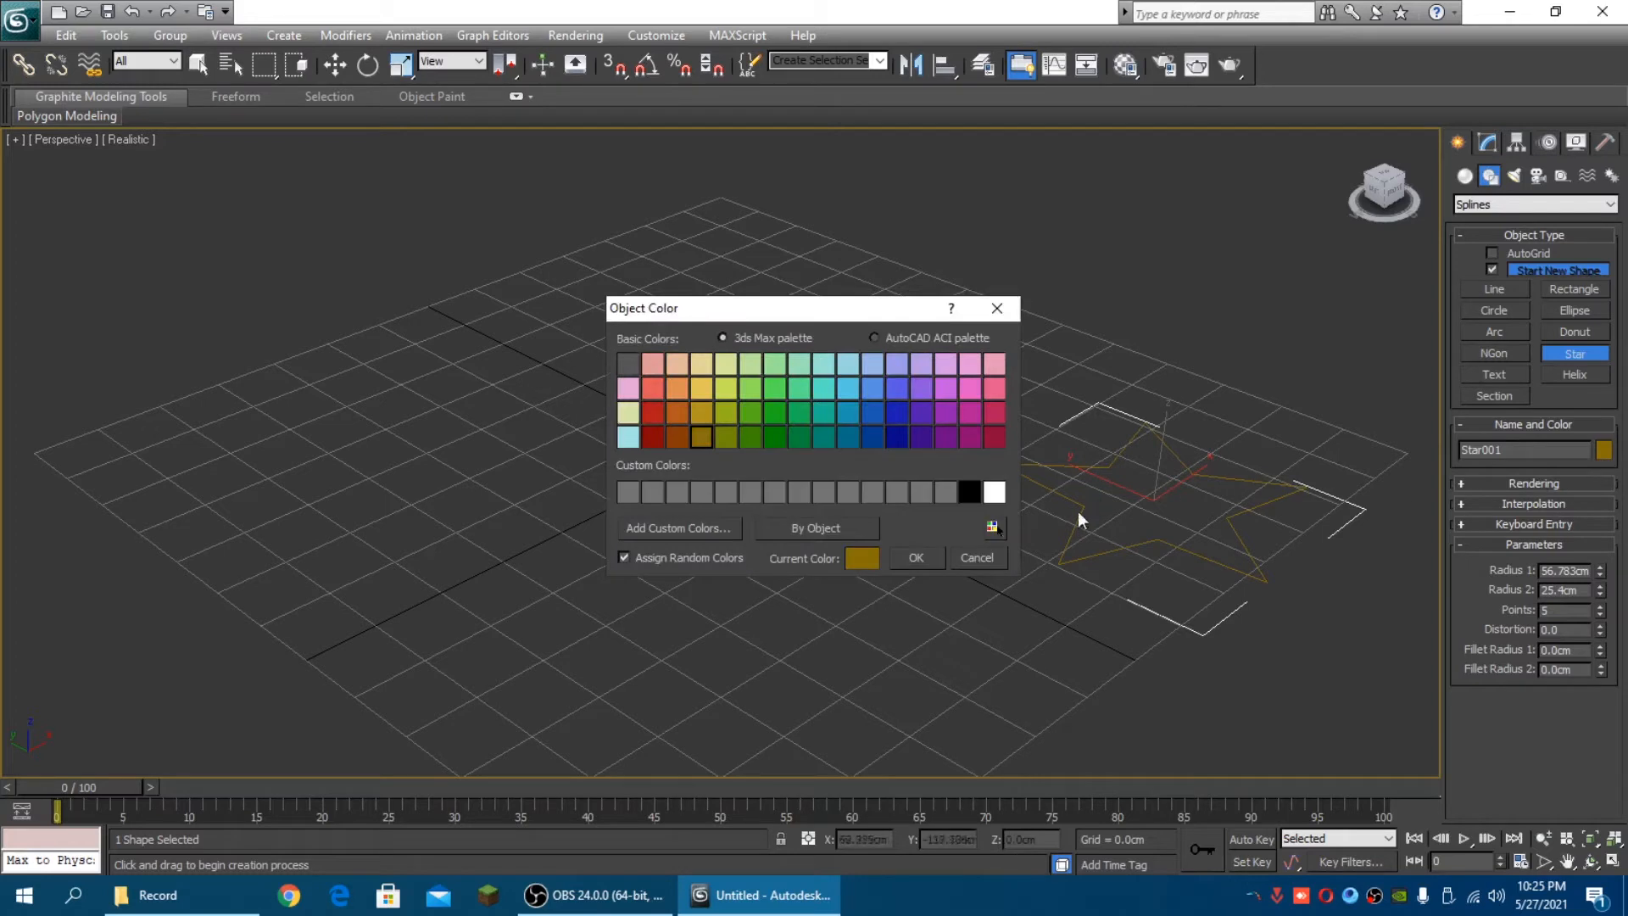
{"action": "left_click", "coordinate": [1000, 495]}
{"action": "left_click", "coordinate": [933, 557]}
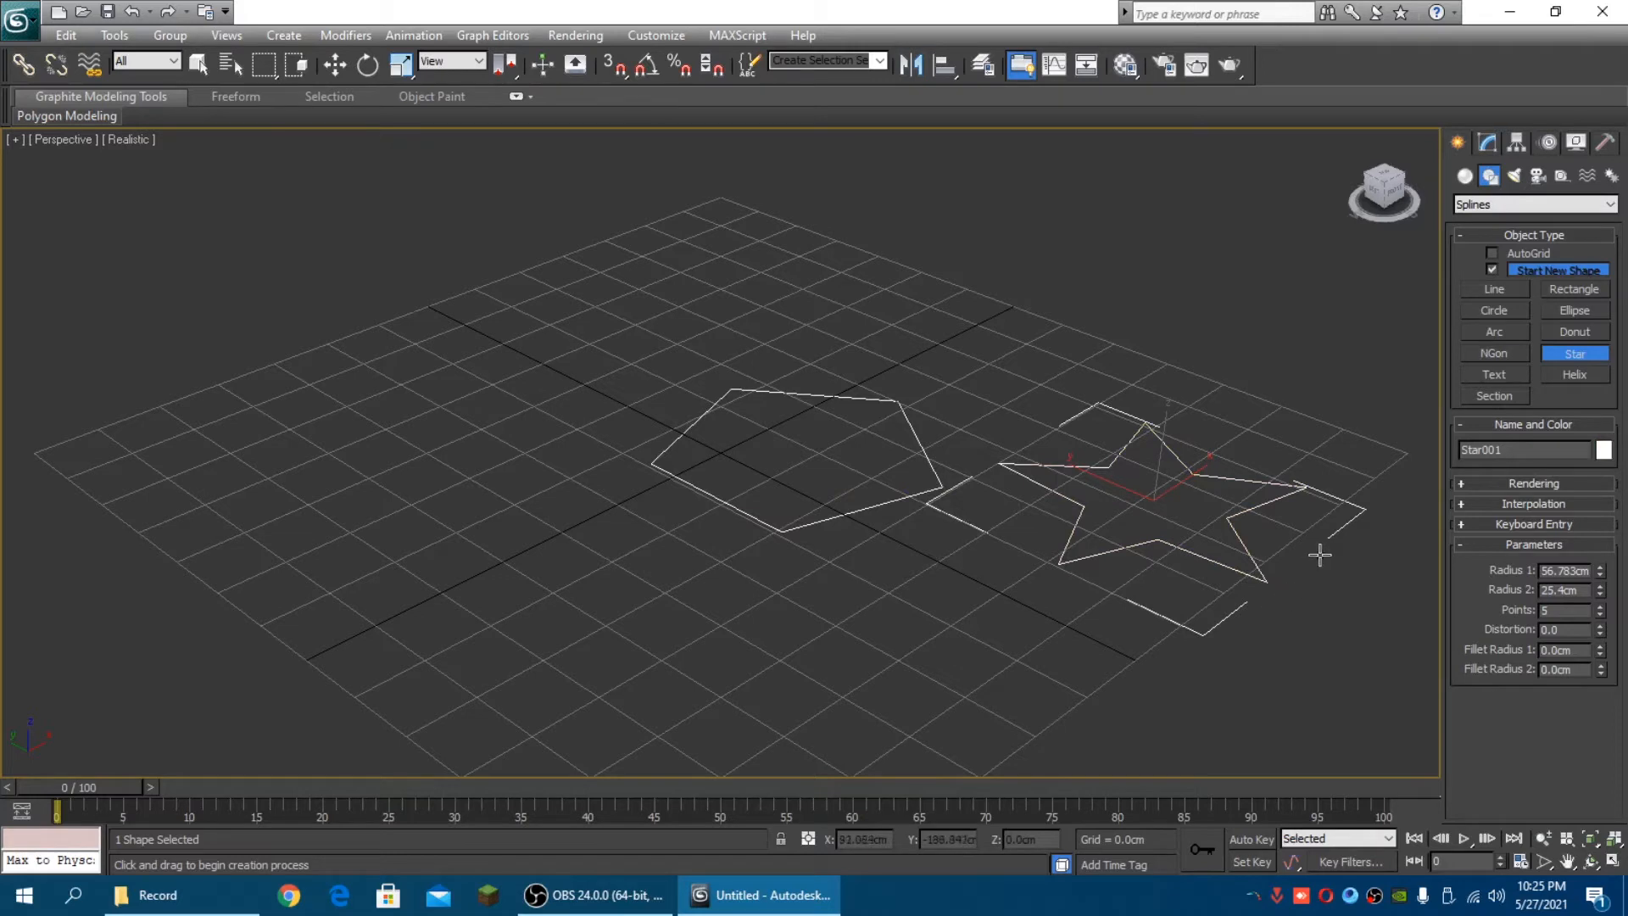
Set up a Text spline with the content RAYA and the font Arial Black
{"action": "left_click", "coordinate": [1510, 375]}
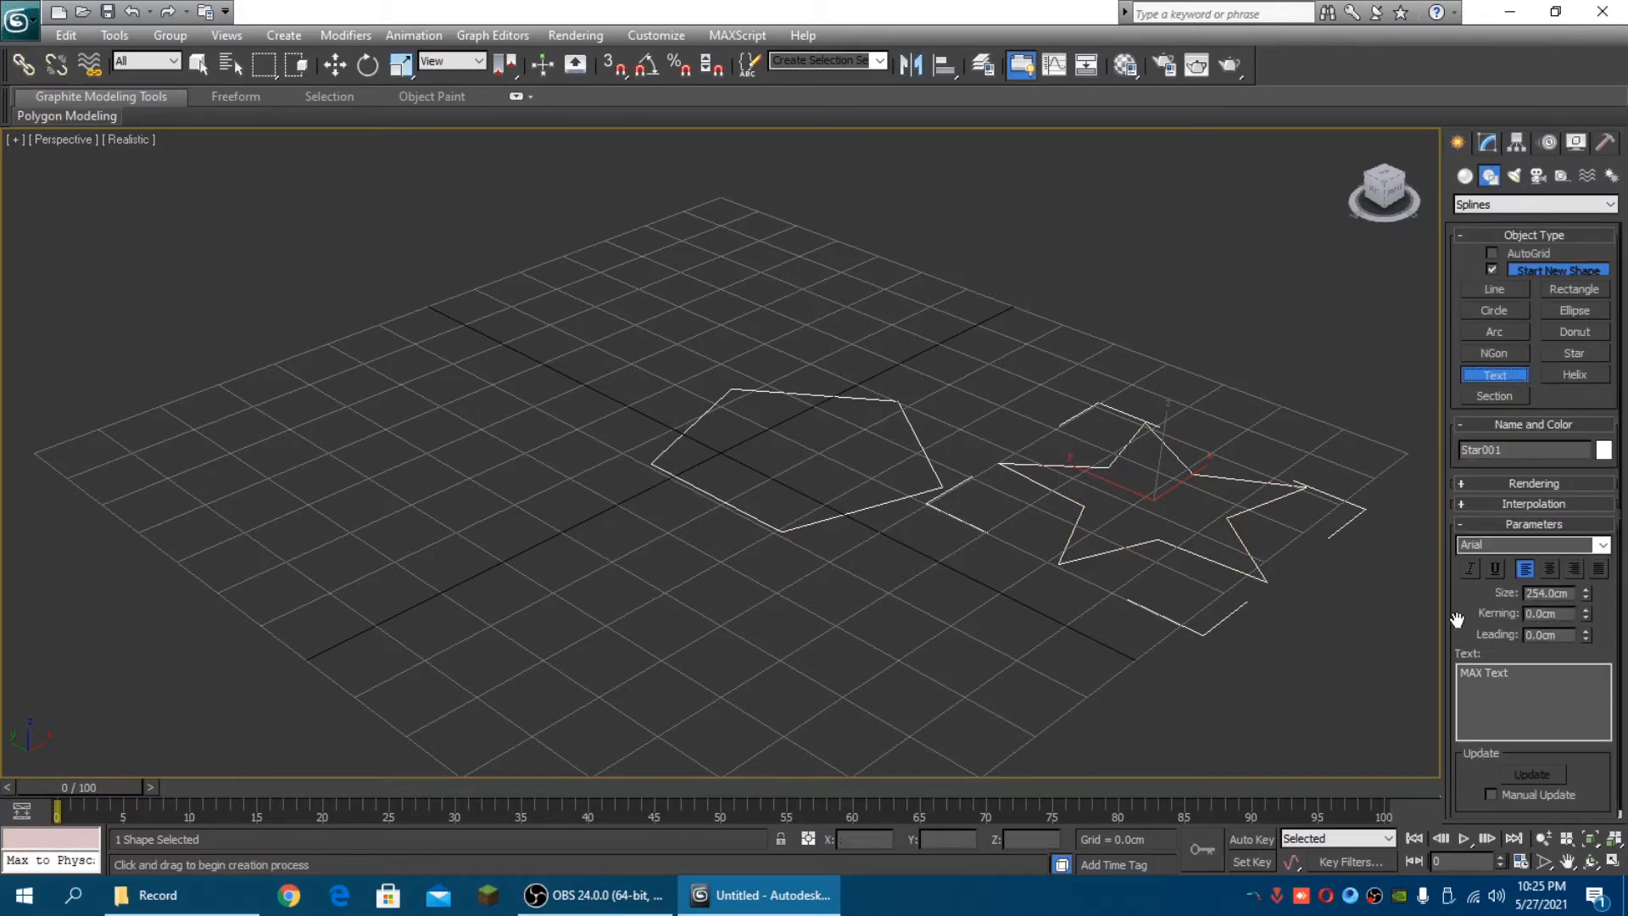
{"action": "left_click_drag", "start_coordinate": [1456, 619], "coordinate": [1460, 572]}
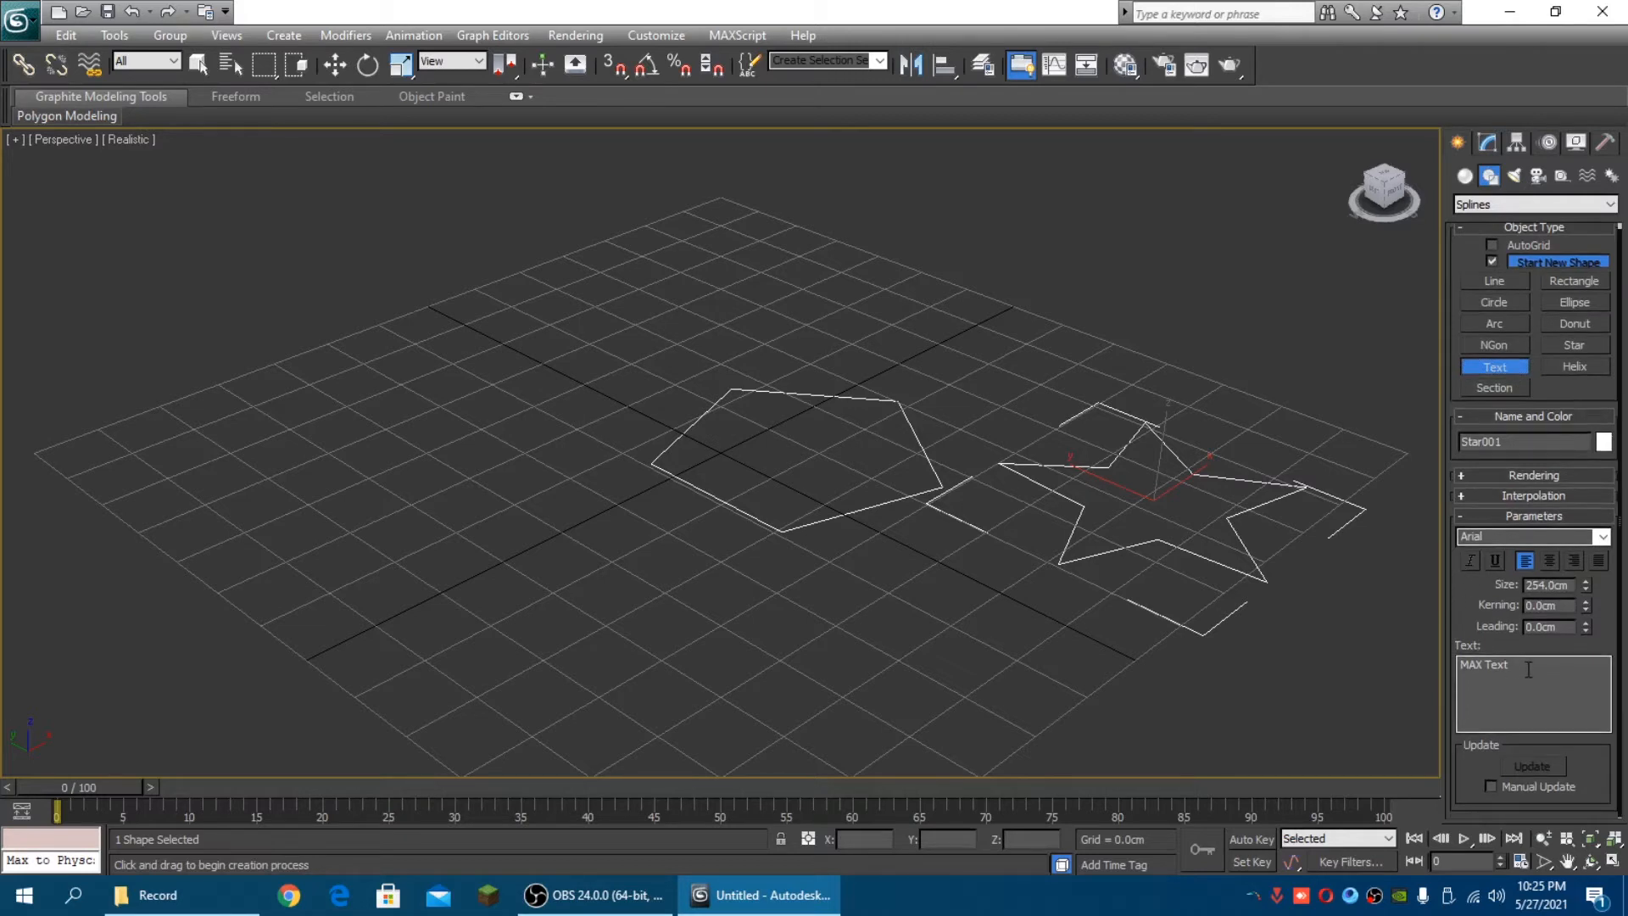
{"action": "left_click_drag", "start_coordinate": [1526, 671], "coordinate": [1438, 667]}
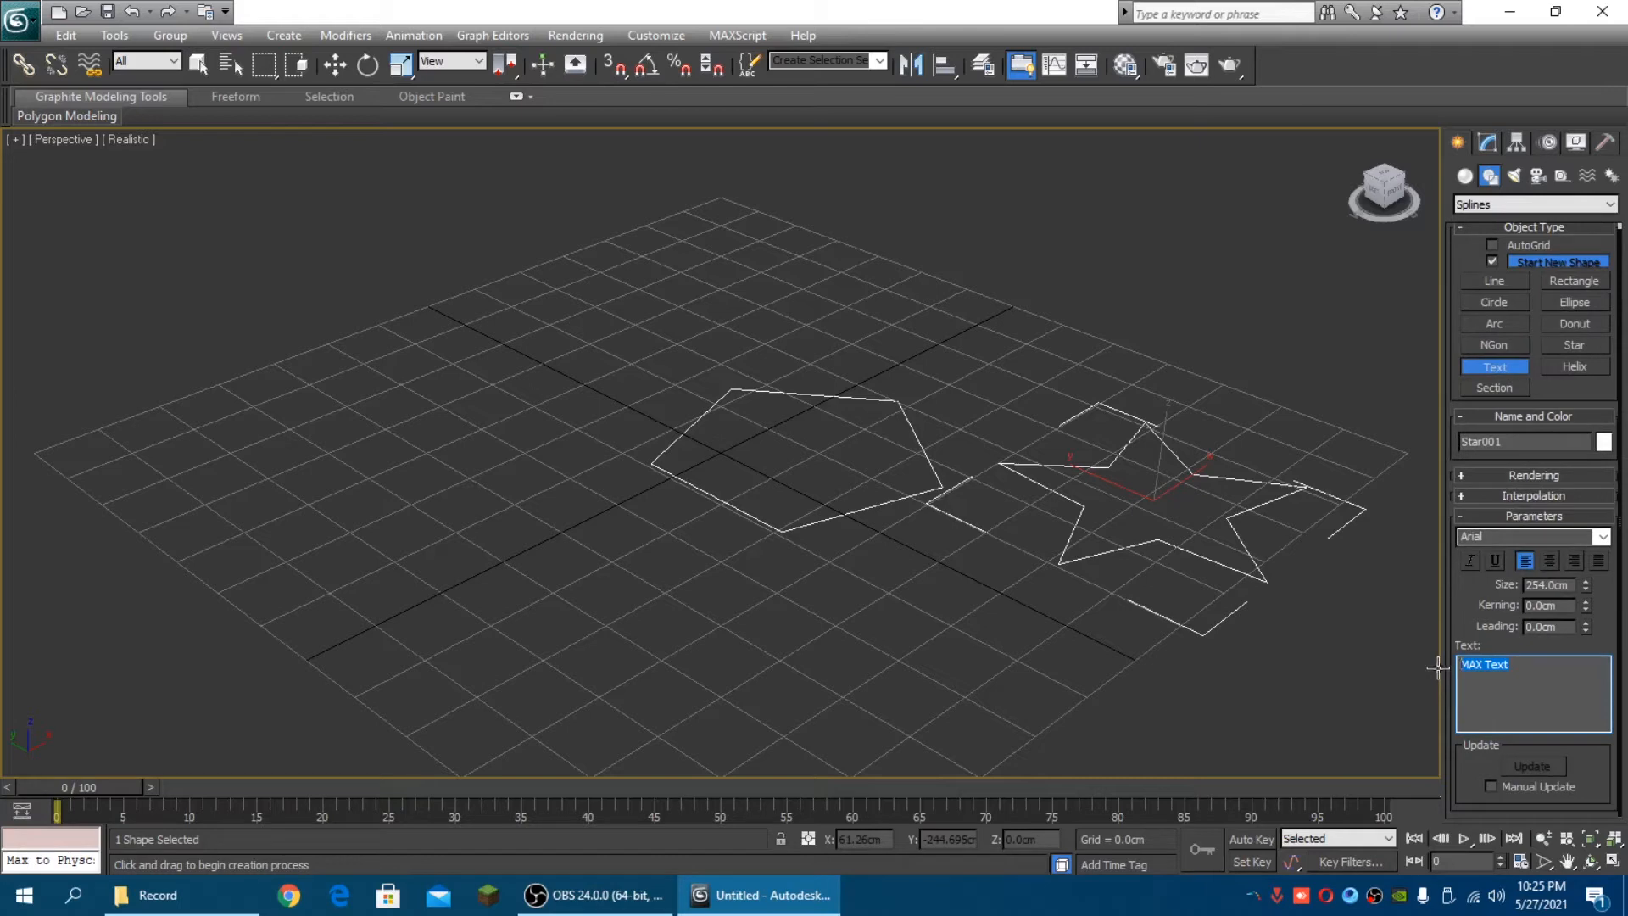
{"action": "type", "text": "RAYA"}
{"action": "left_click", "coordinate": [1601, 537]}
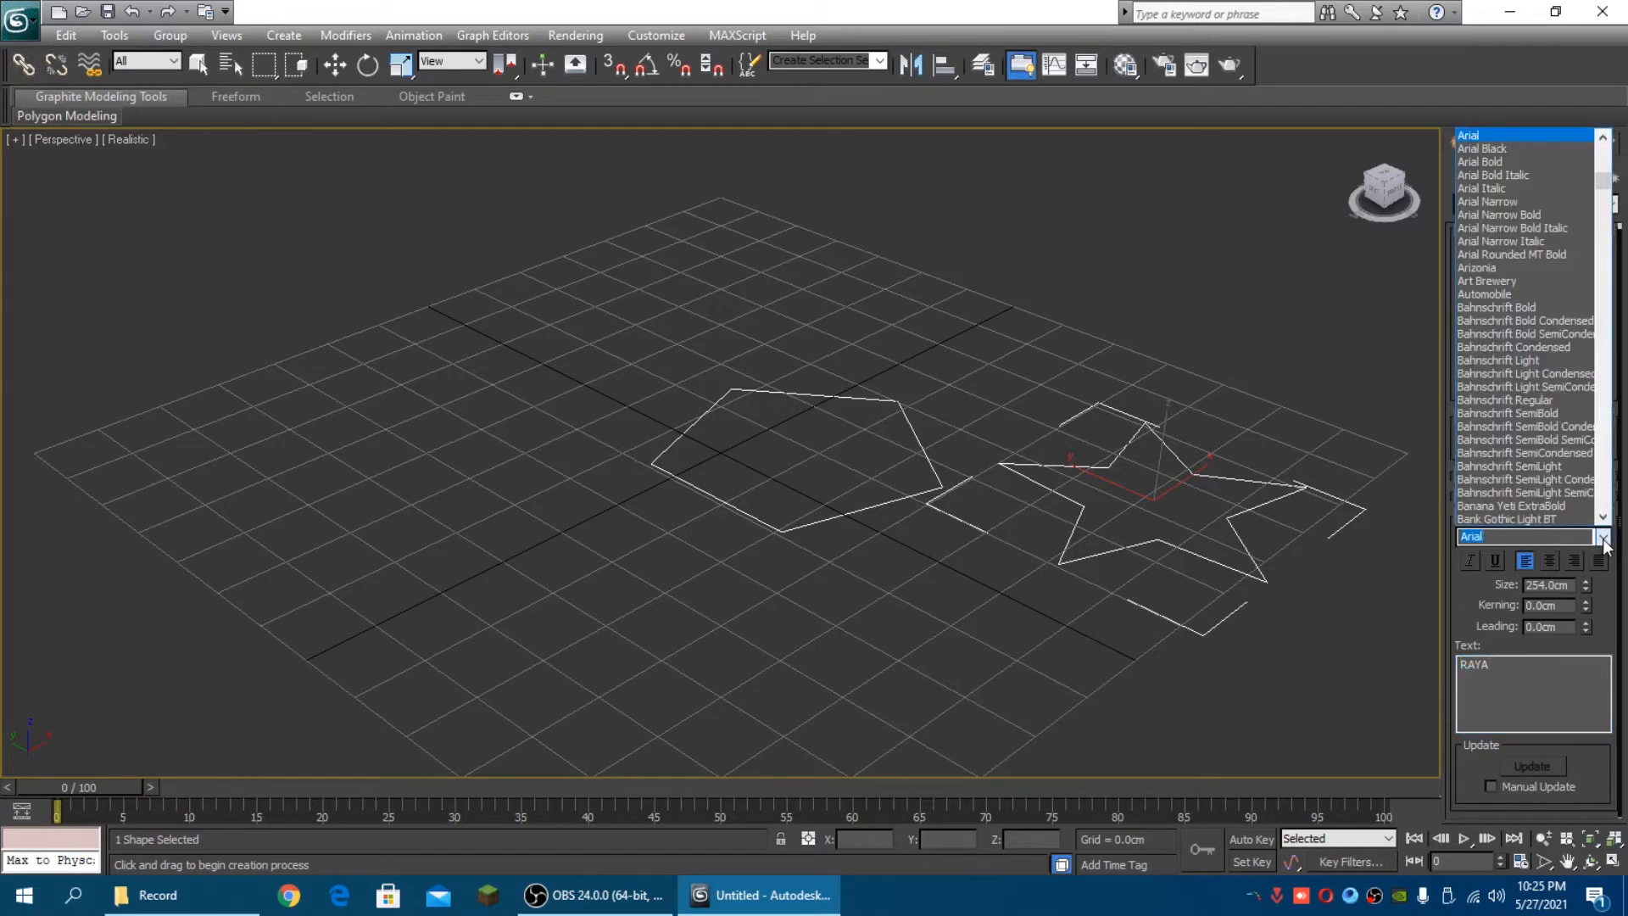
{"action": "left_click", "coordinate": [1516, 150]}
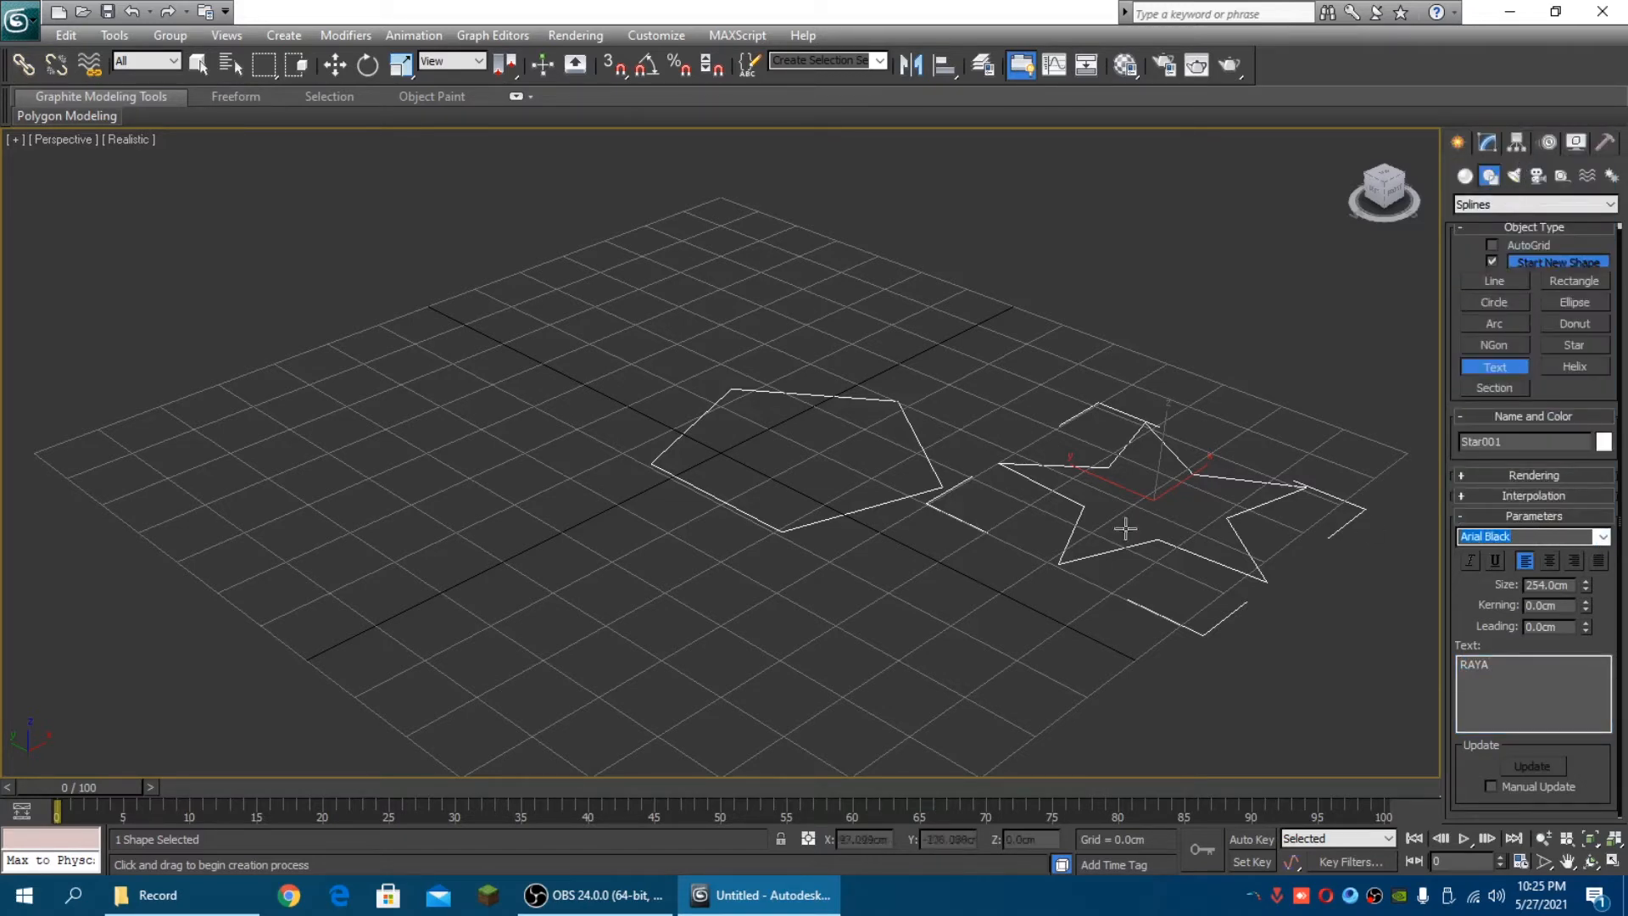
Place the RAYA text on the grid behind the pentagon and star at a size of 254 cm
{"action": "left_click", "coordinate": [535, 397]}
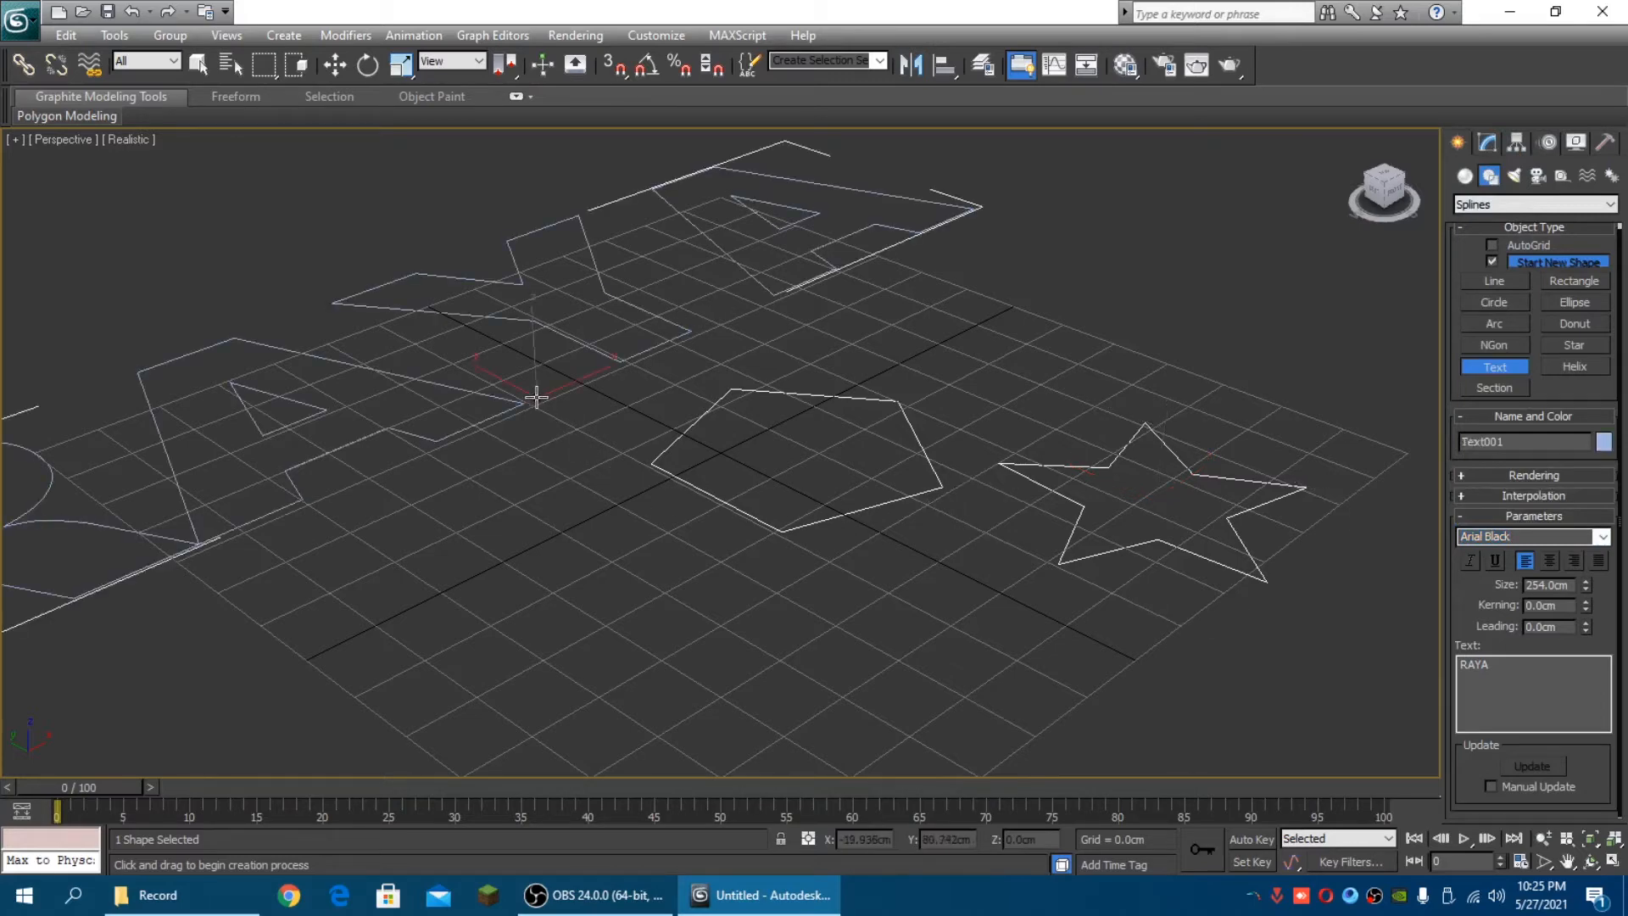
{"action": "scroll", "coordinate": [672, 461], "scroll_direction": "down", "scroll_amount": 6}
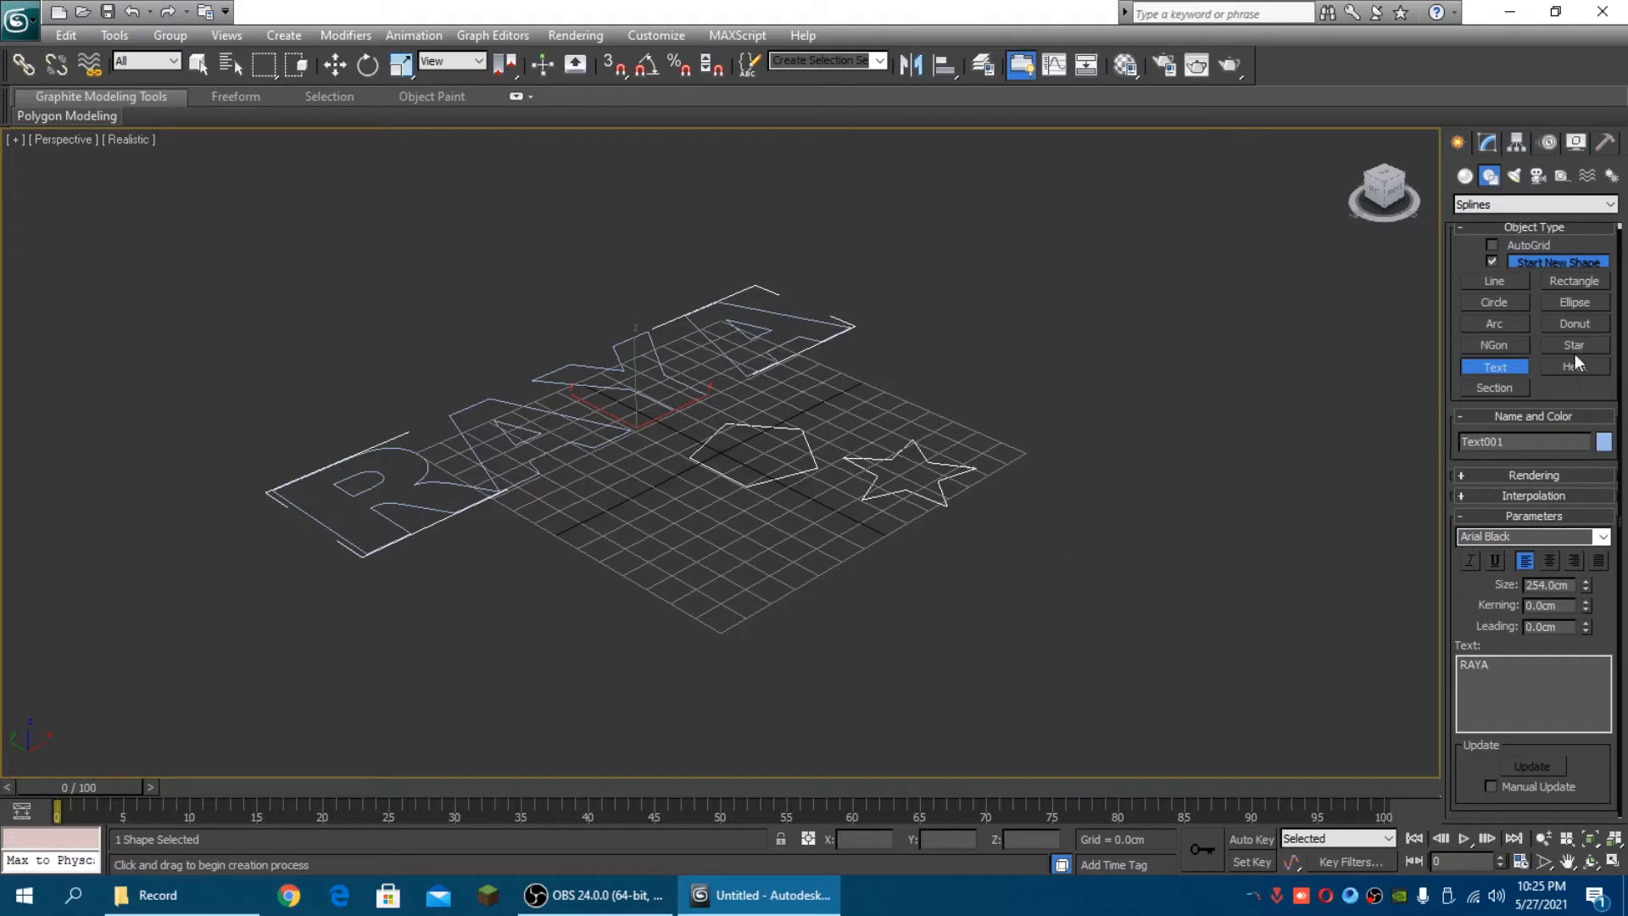
{"action": "scroll", "coordinate": [1581, 356], "scroll_direction": "up", "scroll_amount": 1}
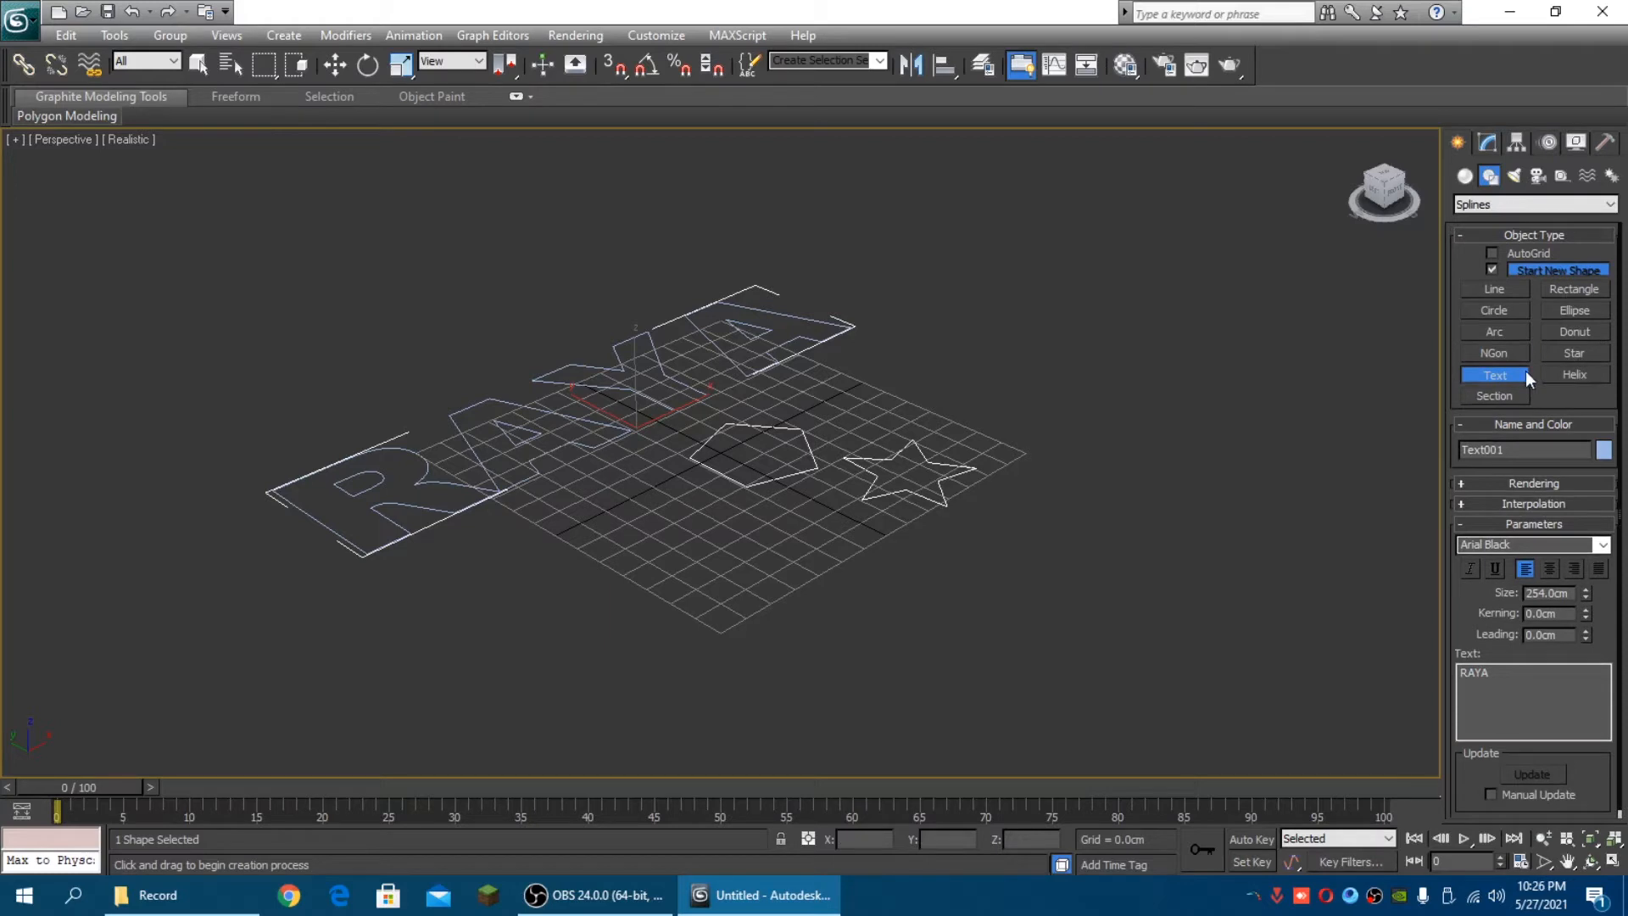
{"action": "right_click", "coordinate": [994, 621]}
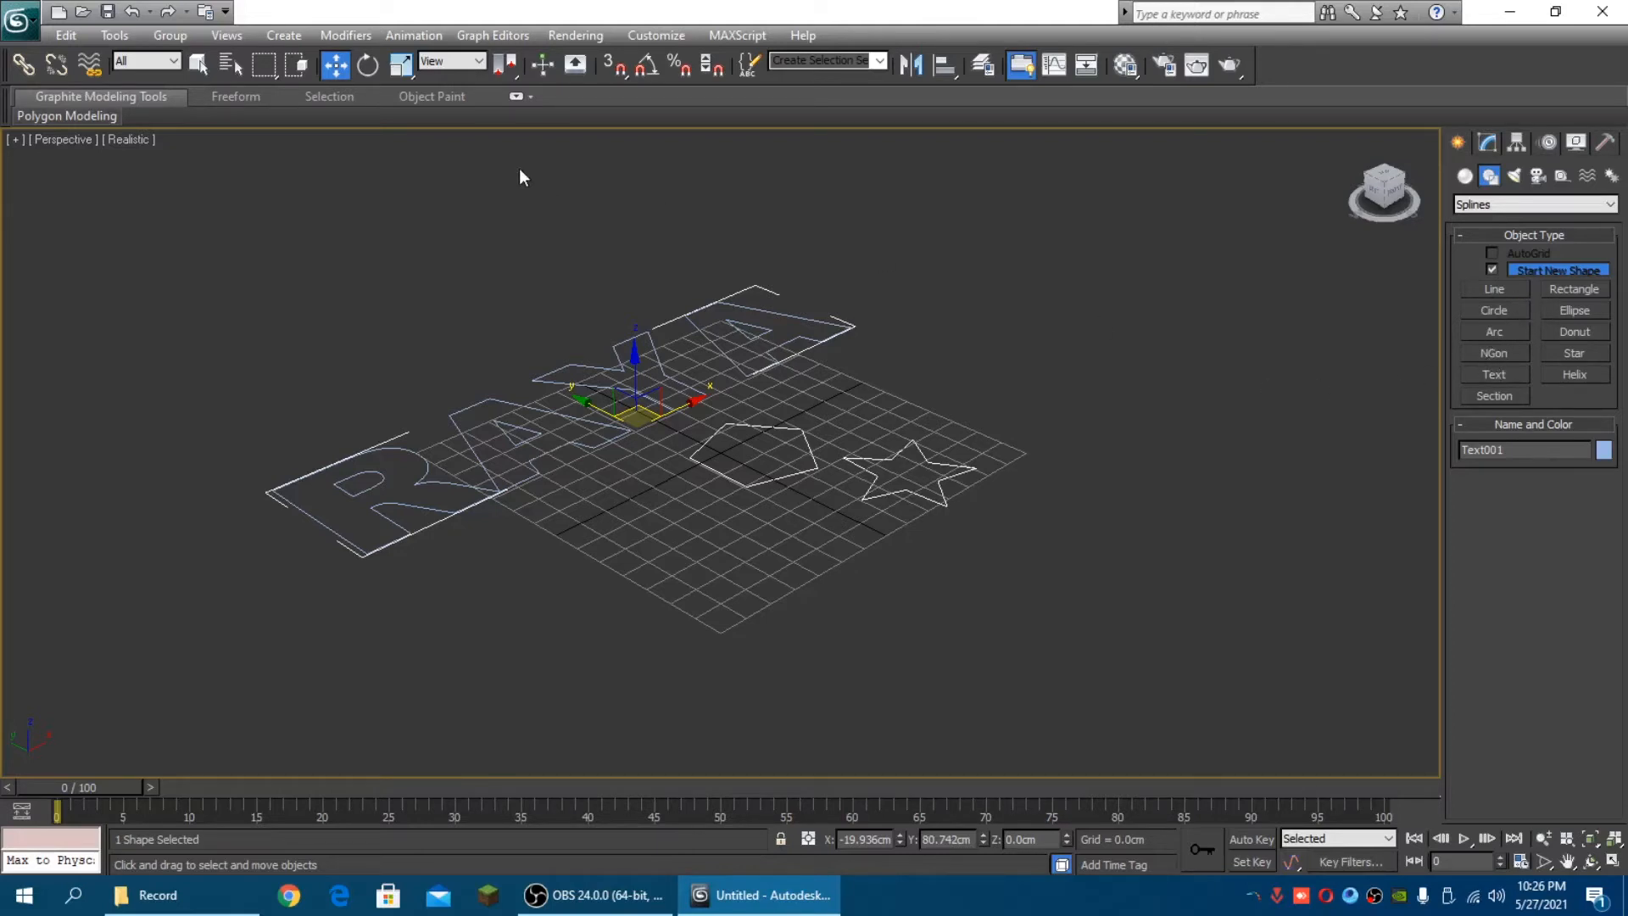
Delete the text, pentagon and star shapes all together
{"action": "left_click_drag", "start_coordinate": [360, 334], "coordinate": [1032, 598]}
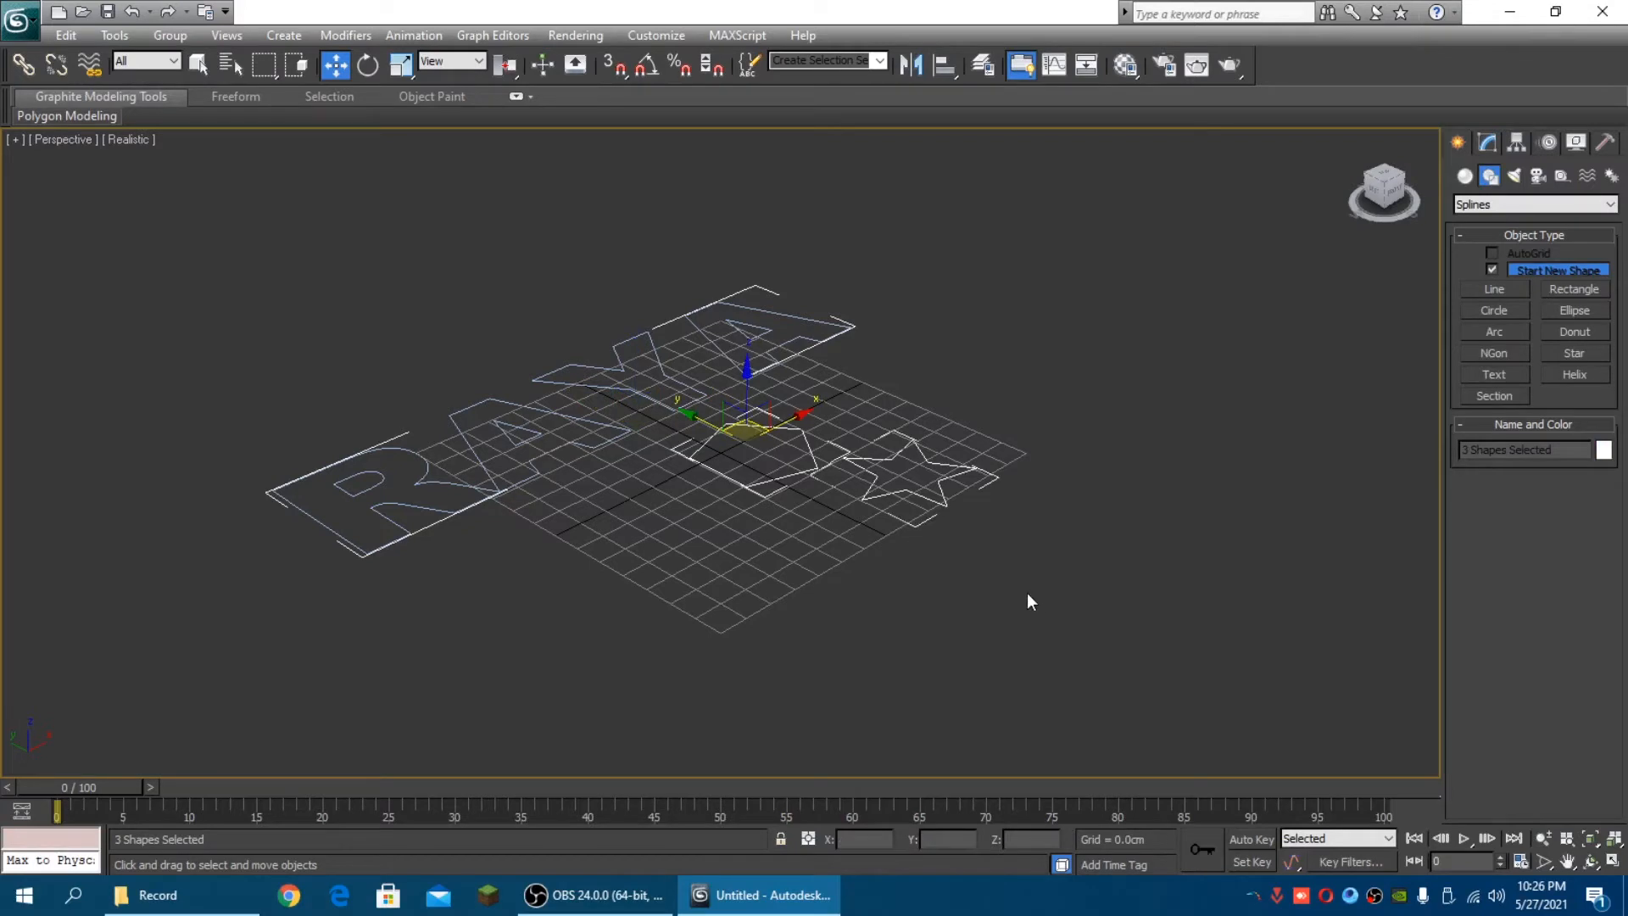
{"action": "key", "text": "Delete"}
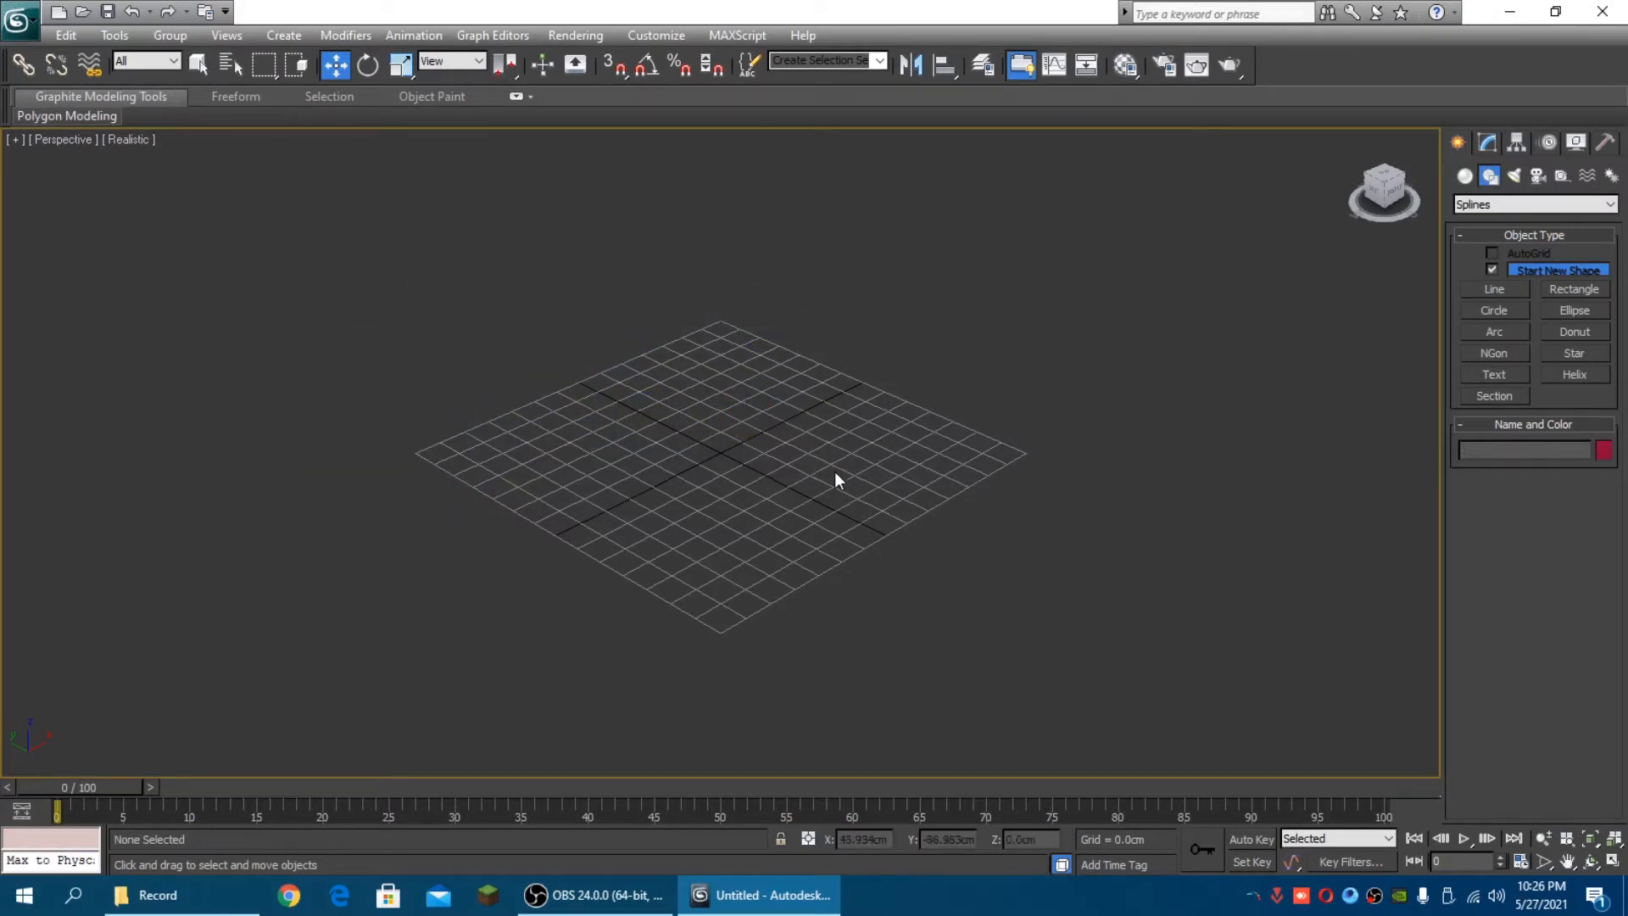
Draw a rectangle about 130 cm long and 240 cm wide in the Front view, over the horizontal axis
{"action": "key", "text": "f"}
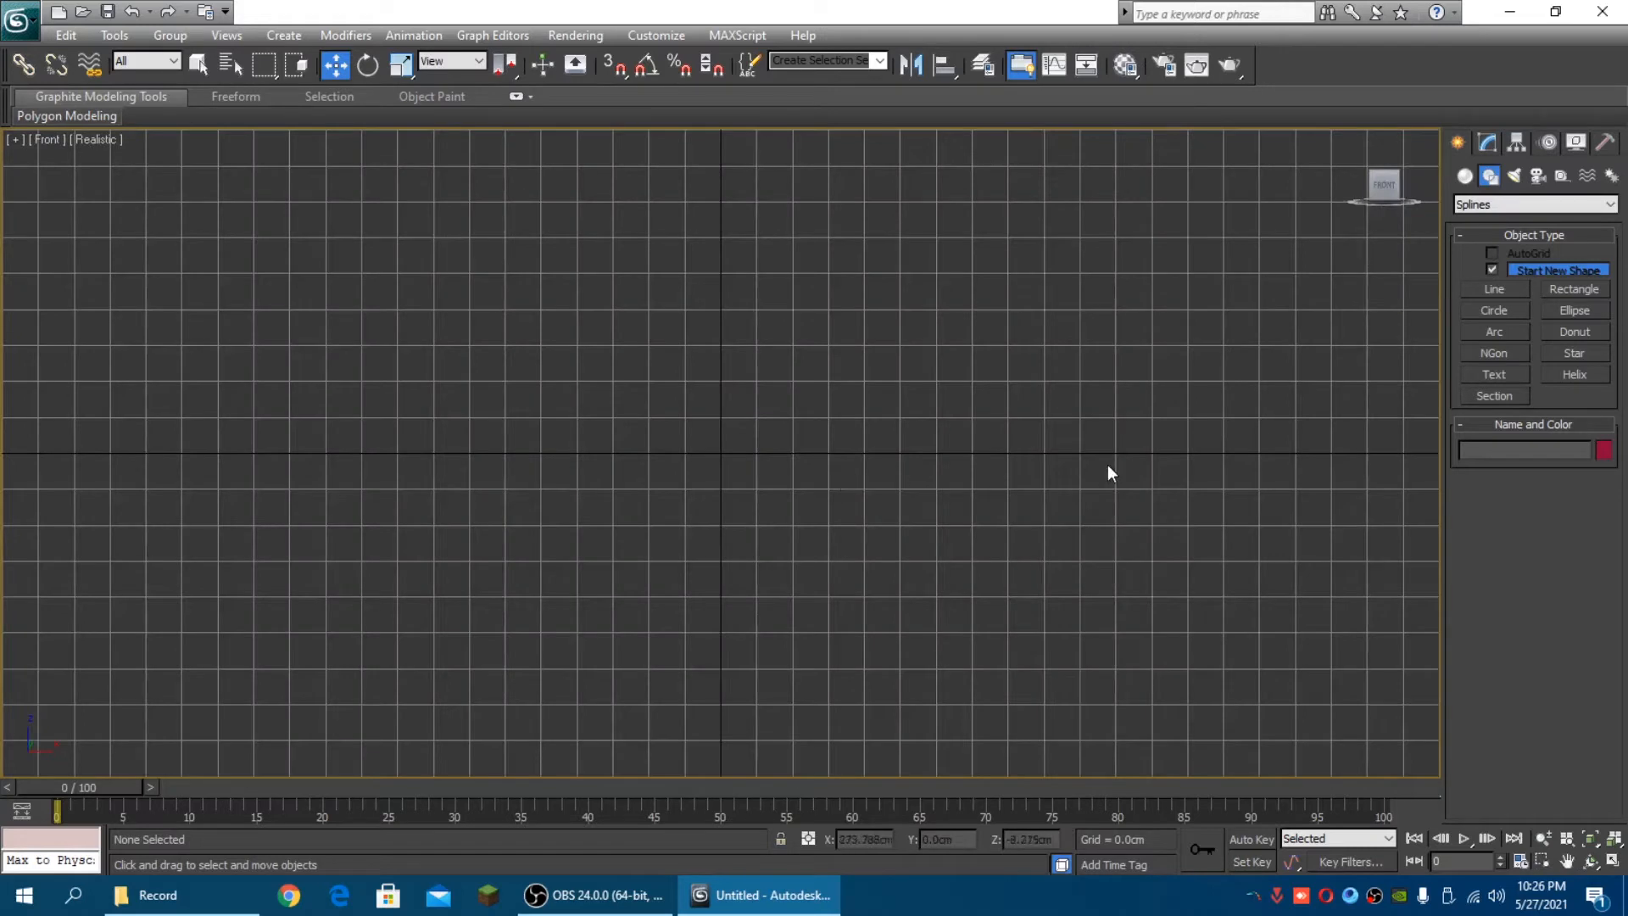
{"action": "left_click", "coordinate": [1568, 290]}
{"action": "left_click_drag", "start_coordinate": [705, 362], "coordinate": [1049, 546]}
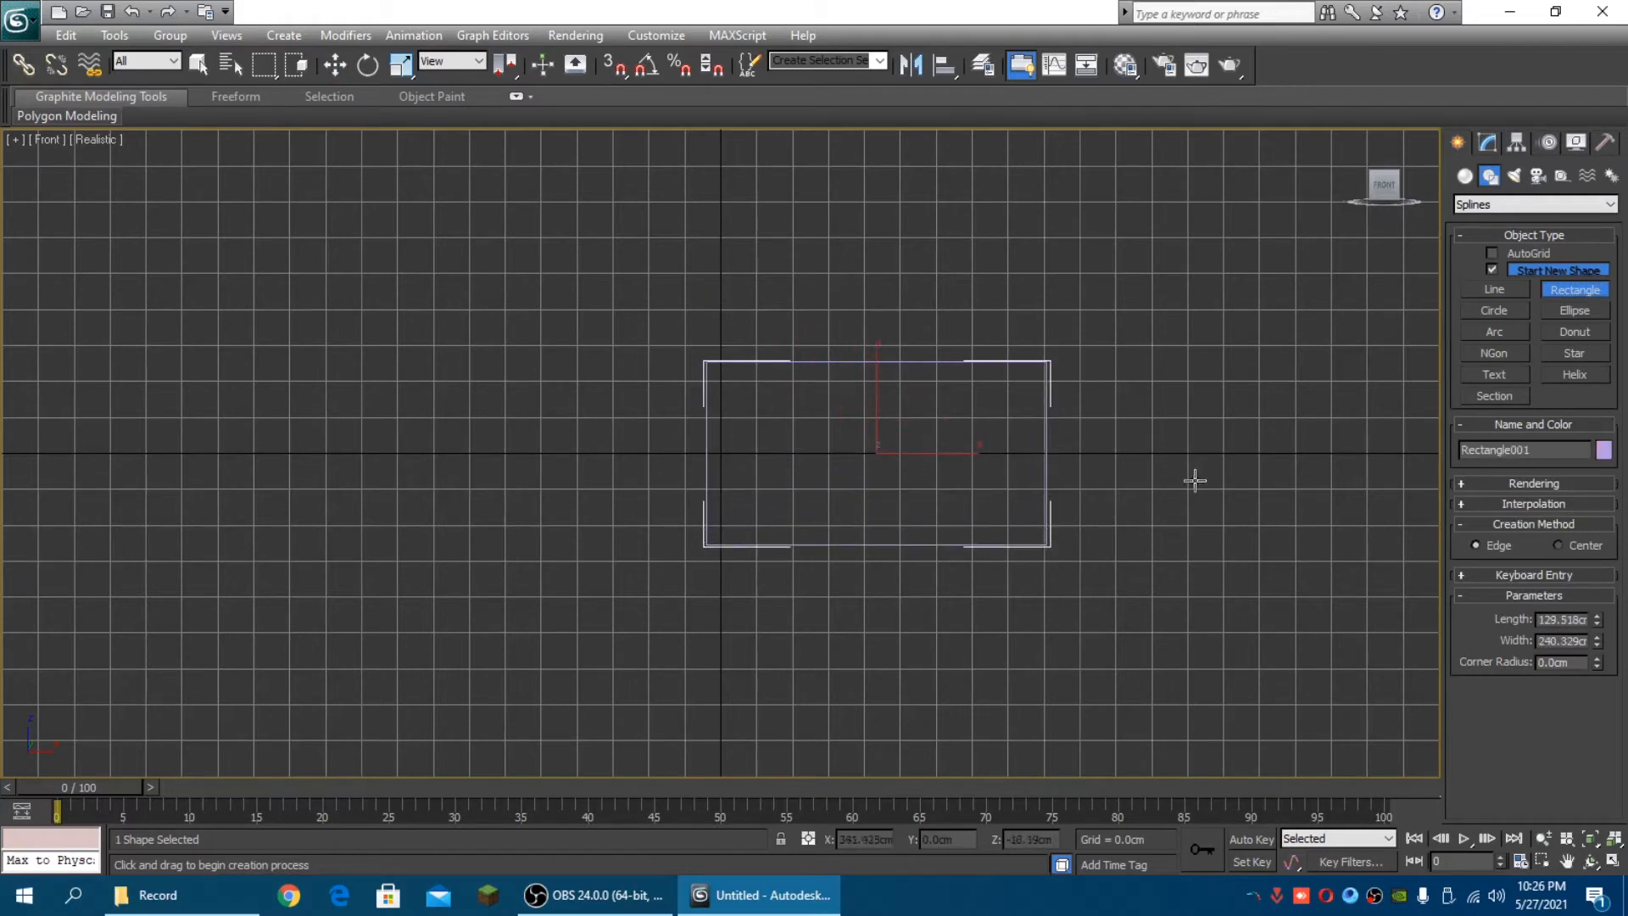
Change the rectangle's object color to white
{"action": "left_click", "coordinate": [1603, 449]}
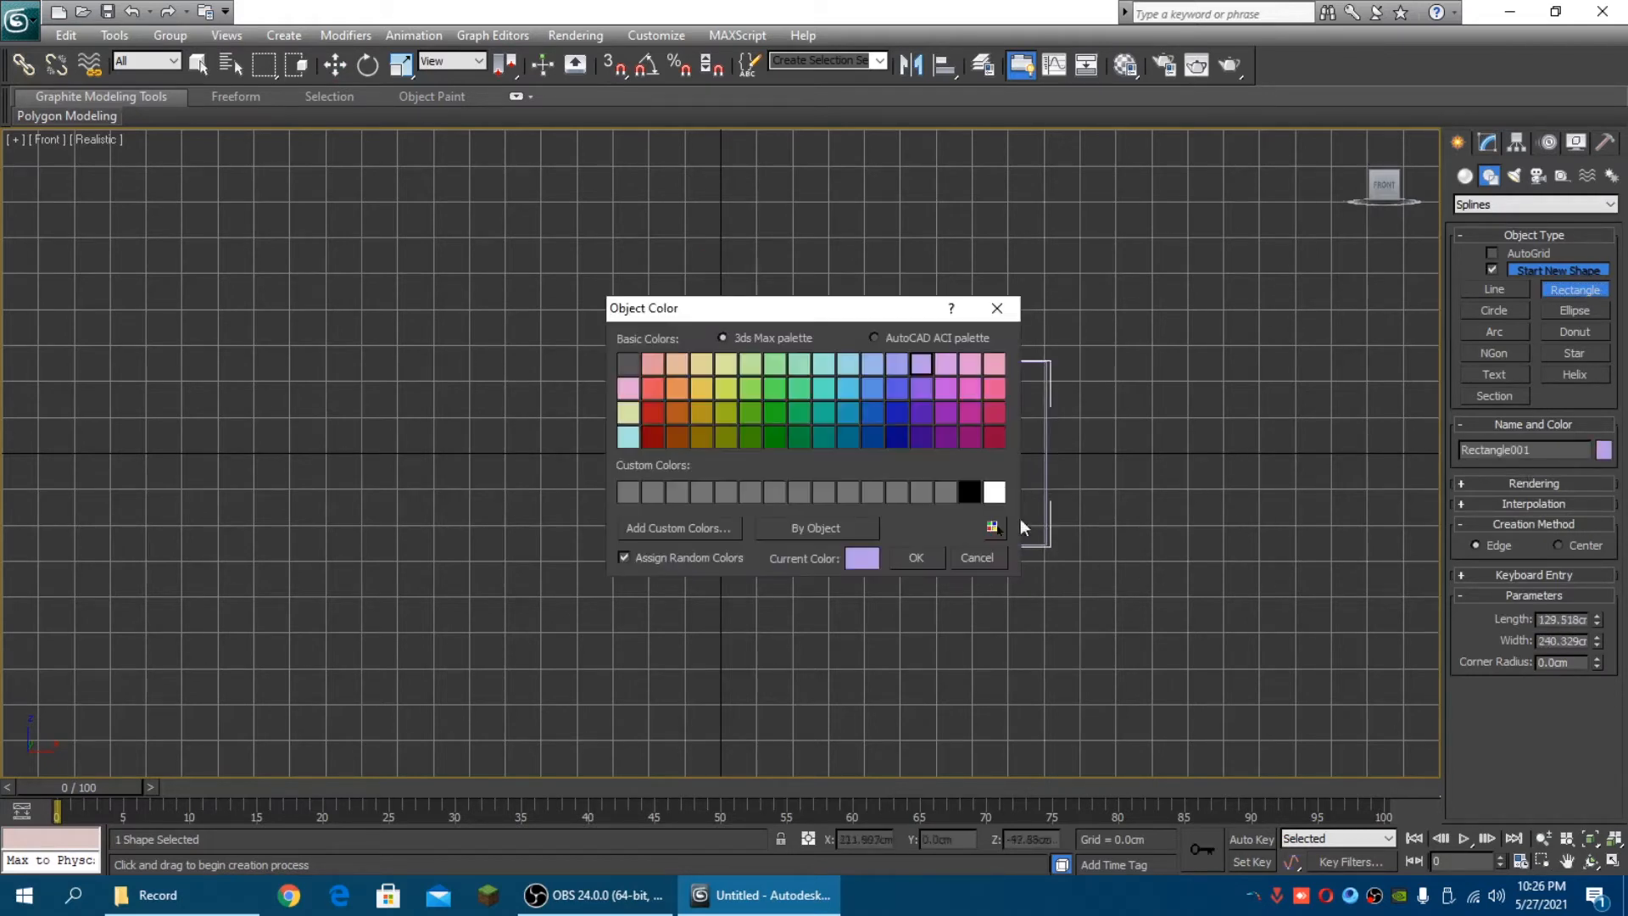
{"action": "left_click", "coordinate": [995, 493]}
{"action": "left_click", "coordinate": [917, 558]}
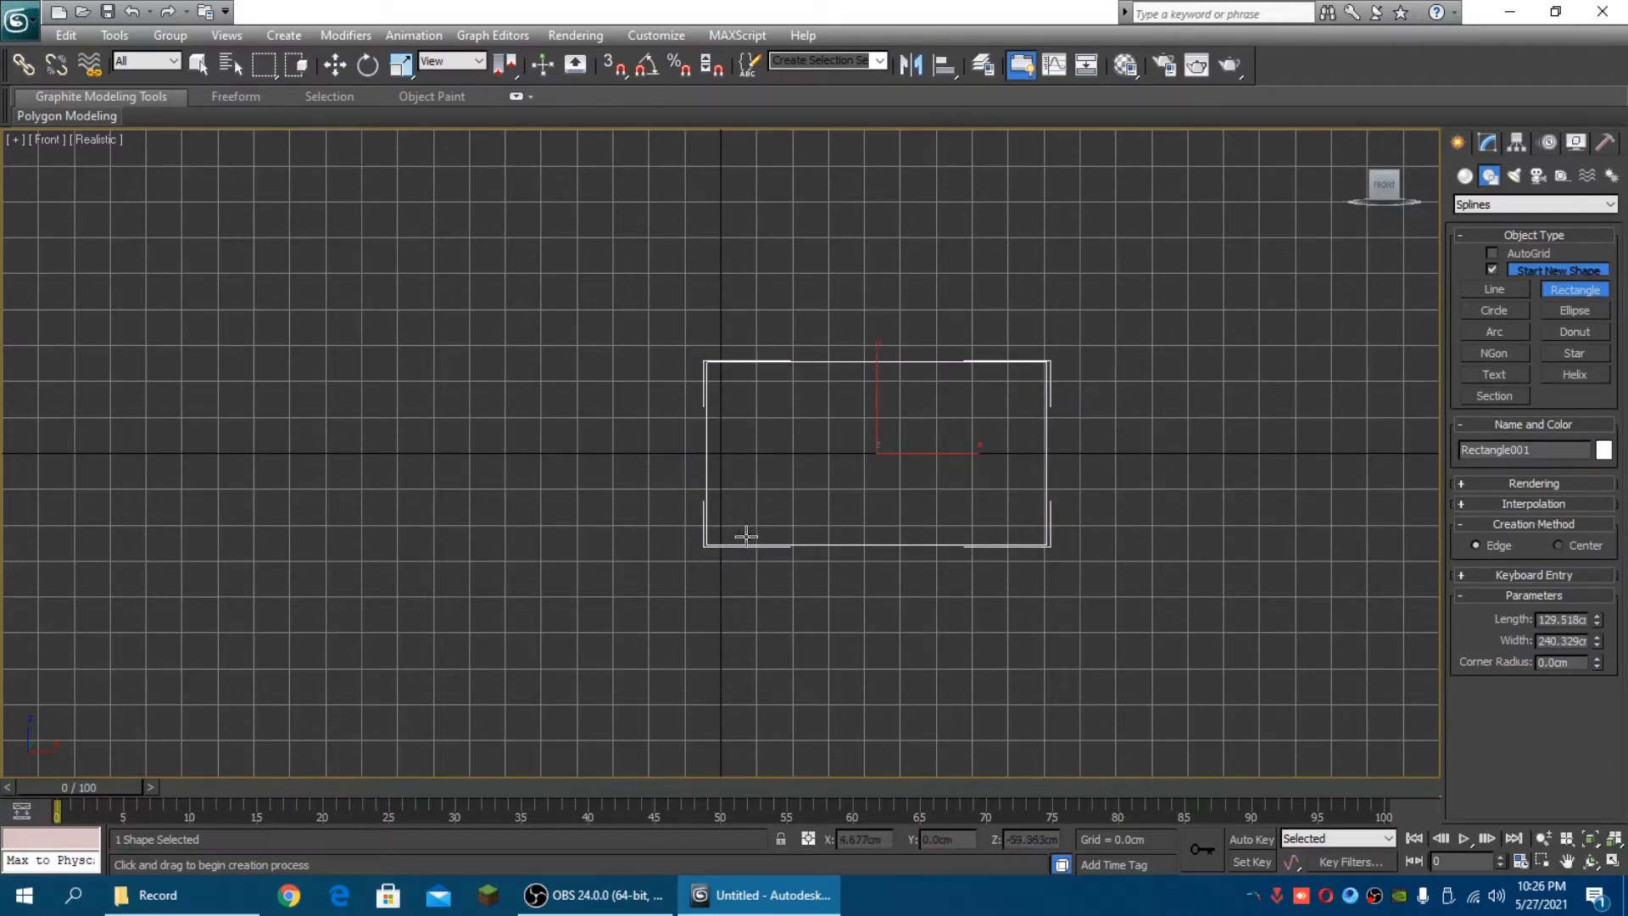
Convert the rectangle to an Editable Spline
{"action": "left_click", "coordinate": [334, 65]}
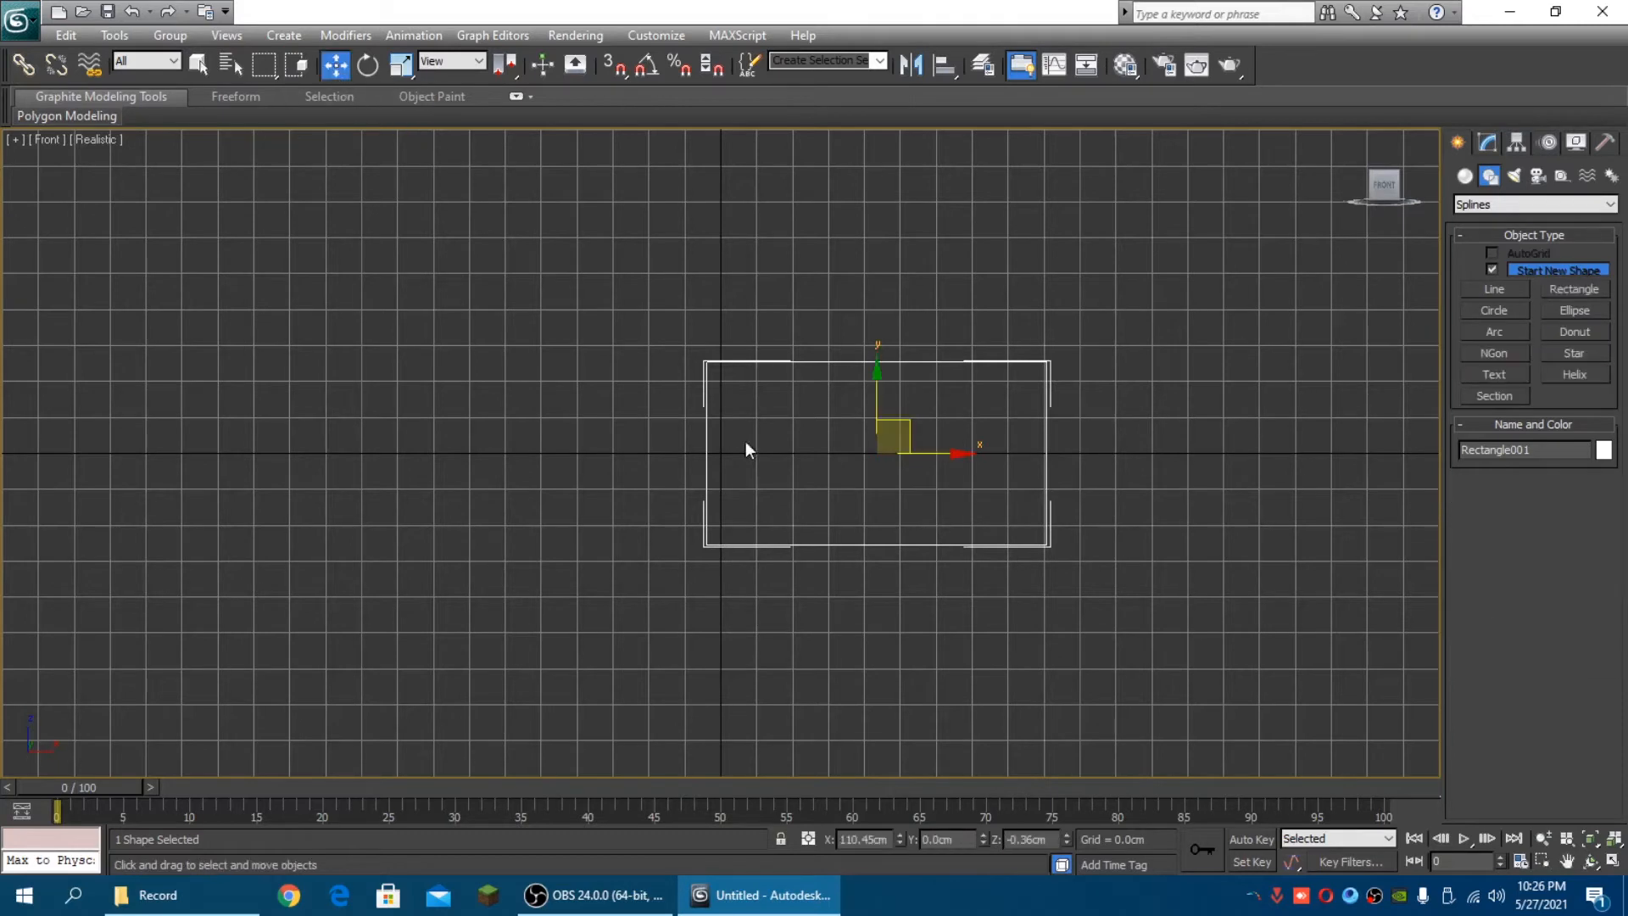
{"action": "right_click", "coordinate": [912, 443]}
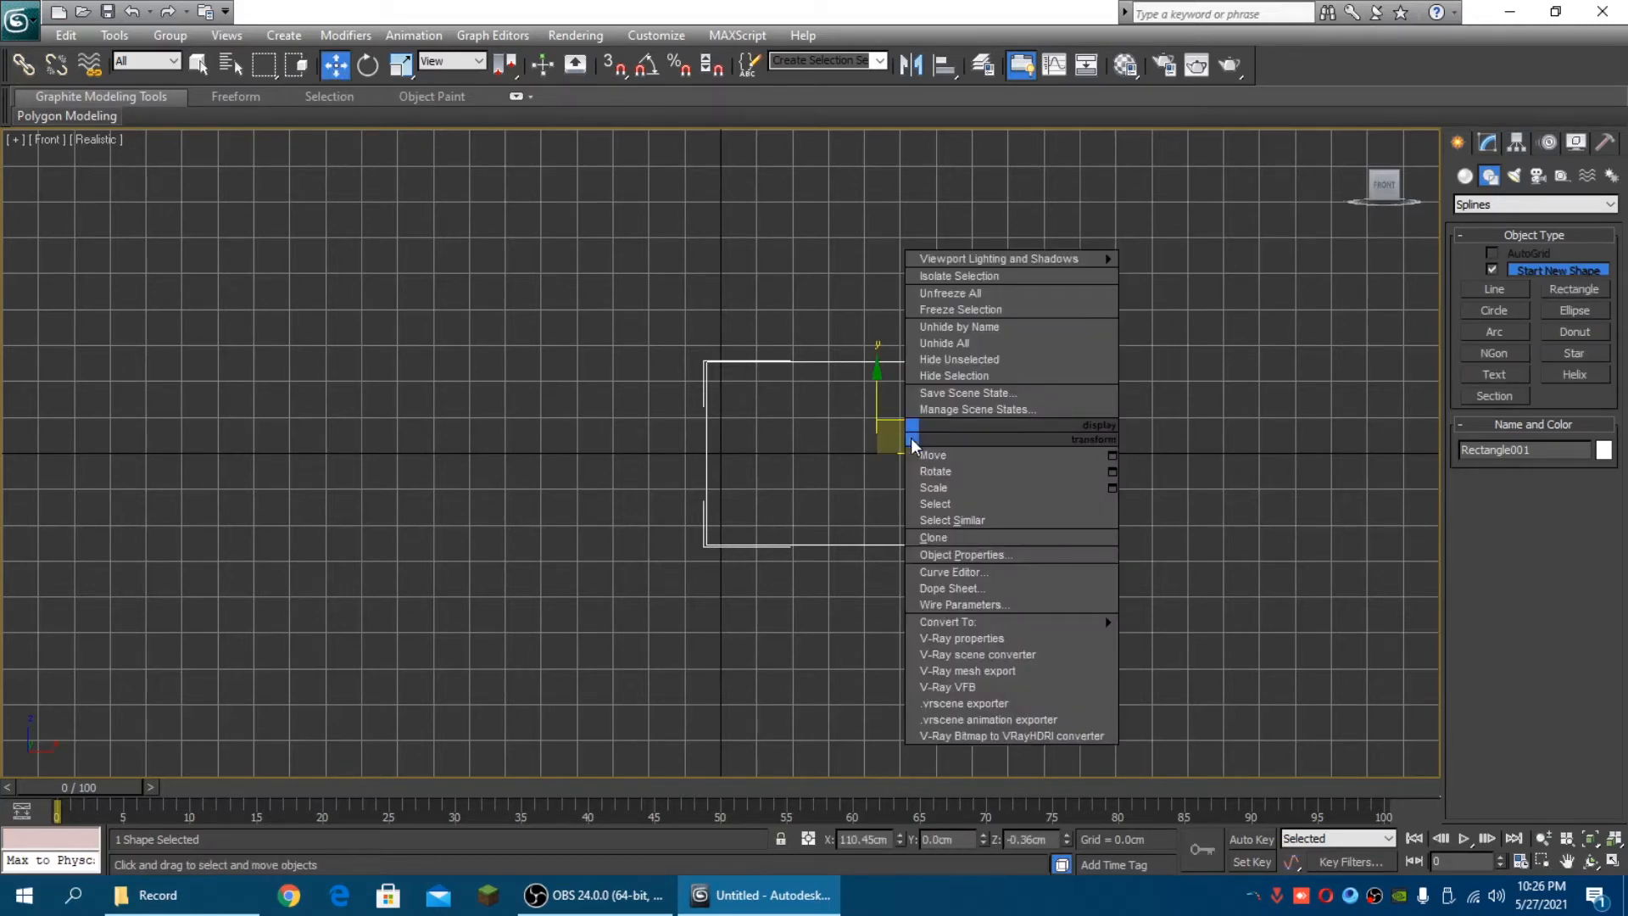
{"action": "mouse_move", "coordinate": [965, 622]}
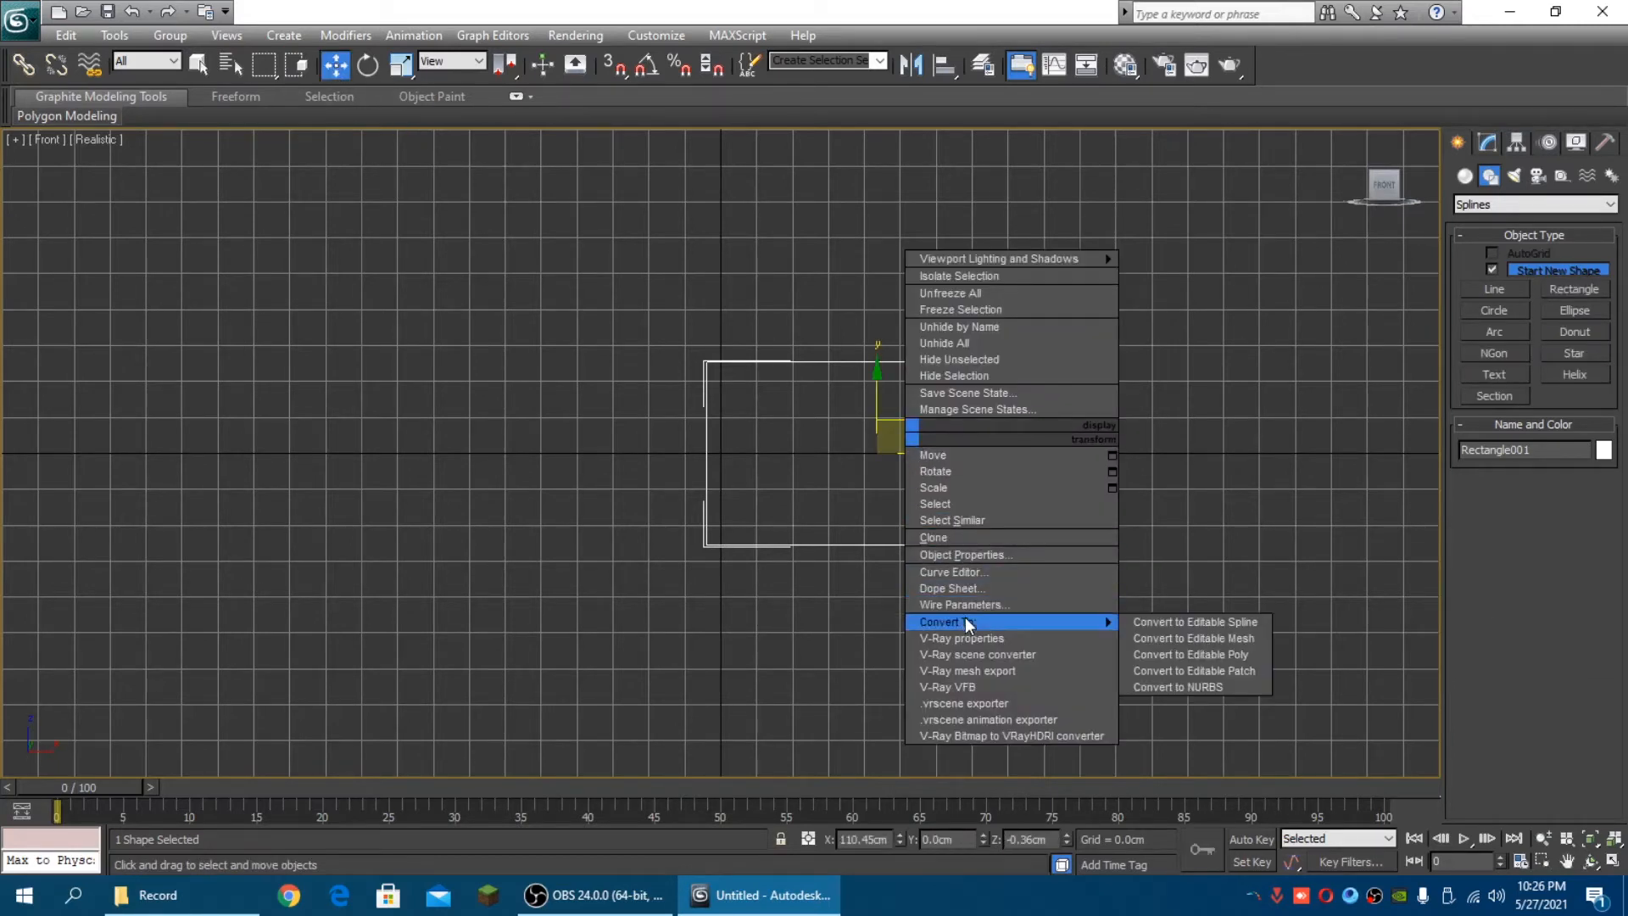
{"action": "left_click", "coordinate": [1197, 623]}
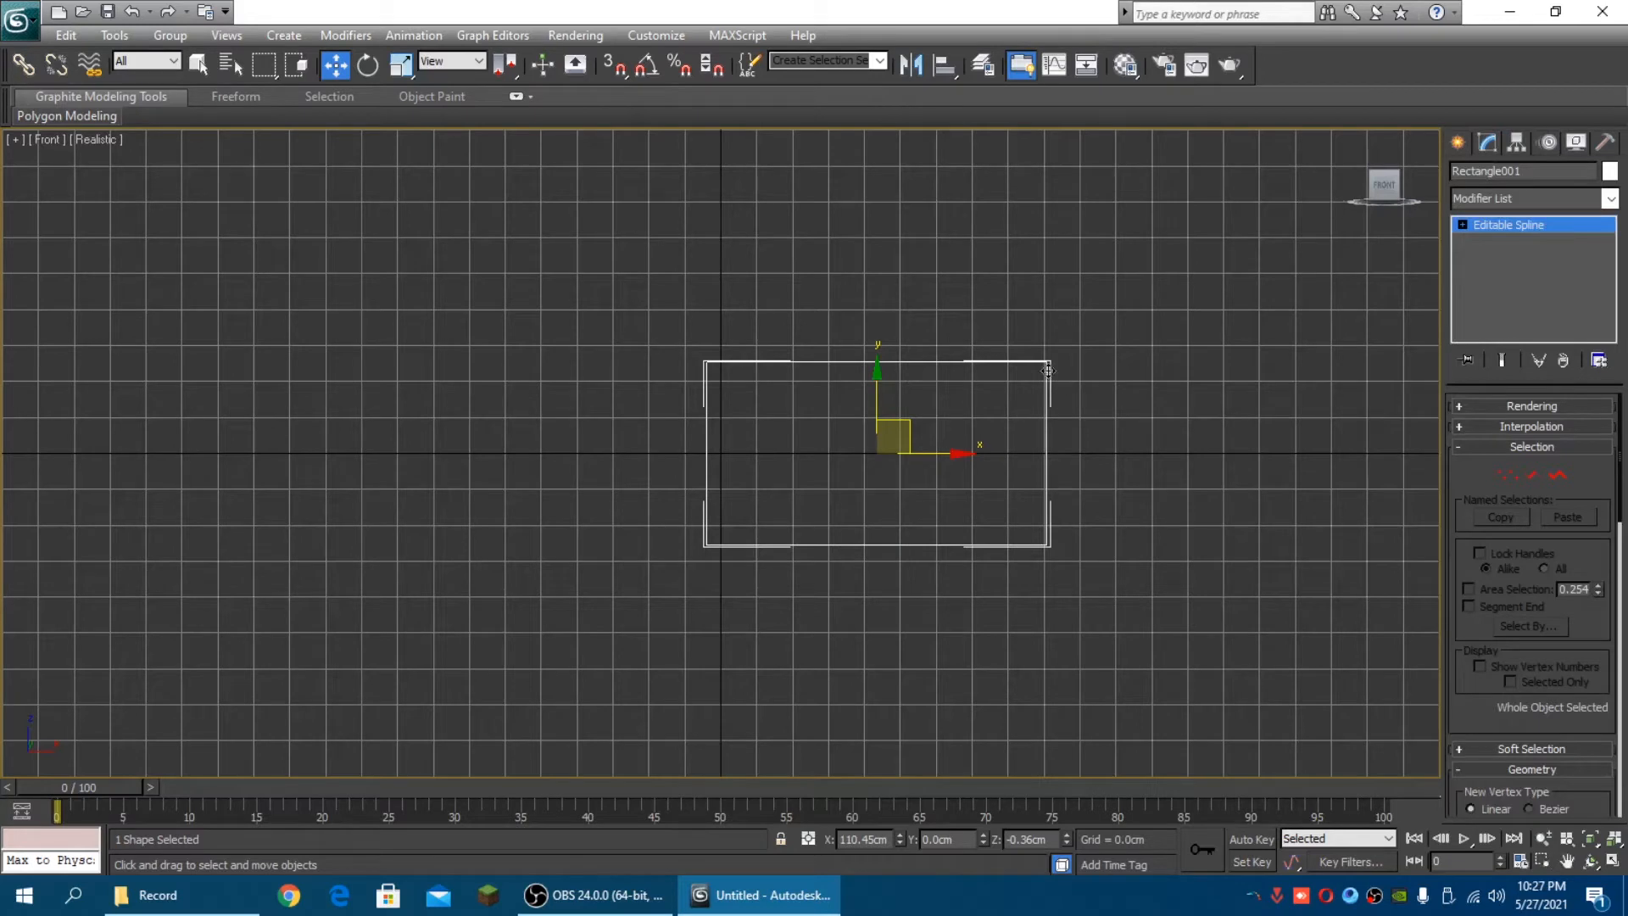
Move the rectangle's upper-right vertex inward to about X 135 cm, Z 24 cm, and swing both its Bezier handles upward
{"action": "left_click", "coordinate": [1505, 477]}
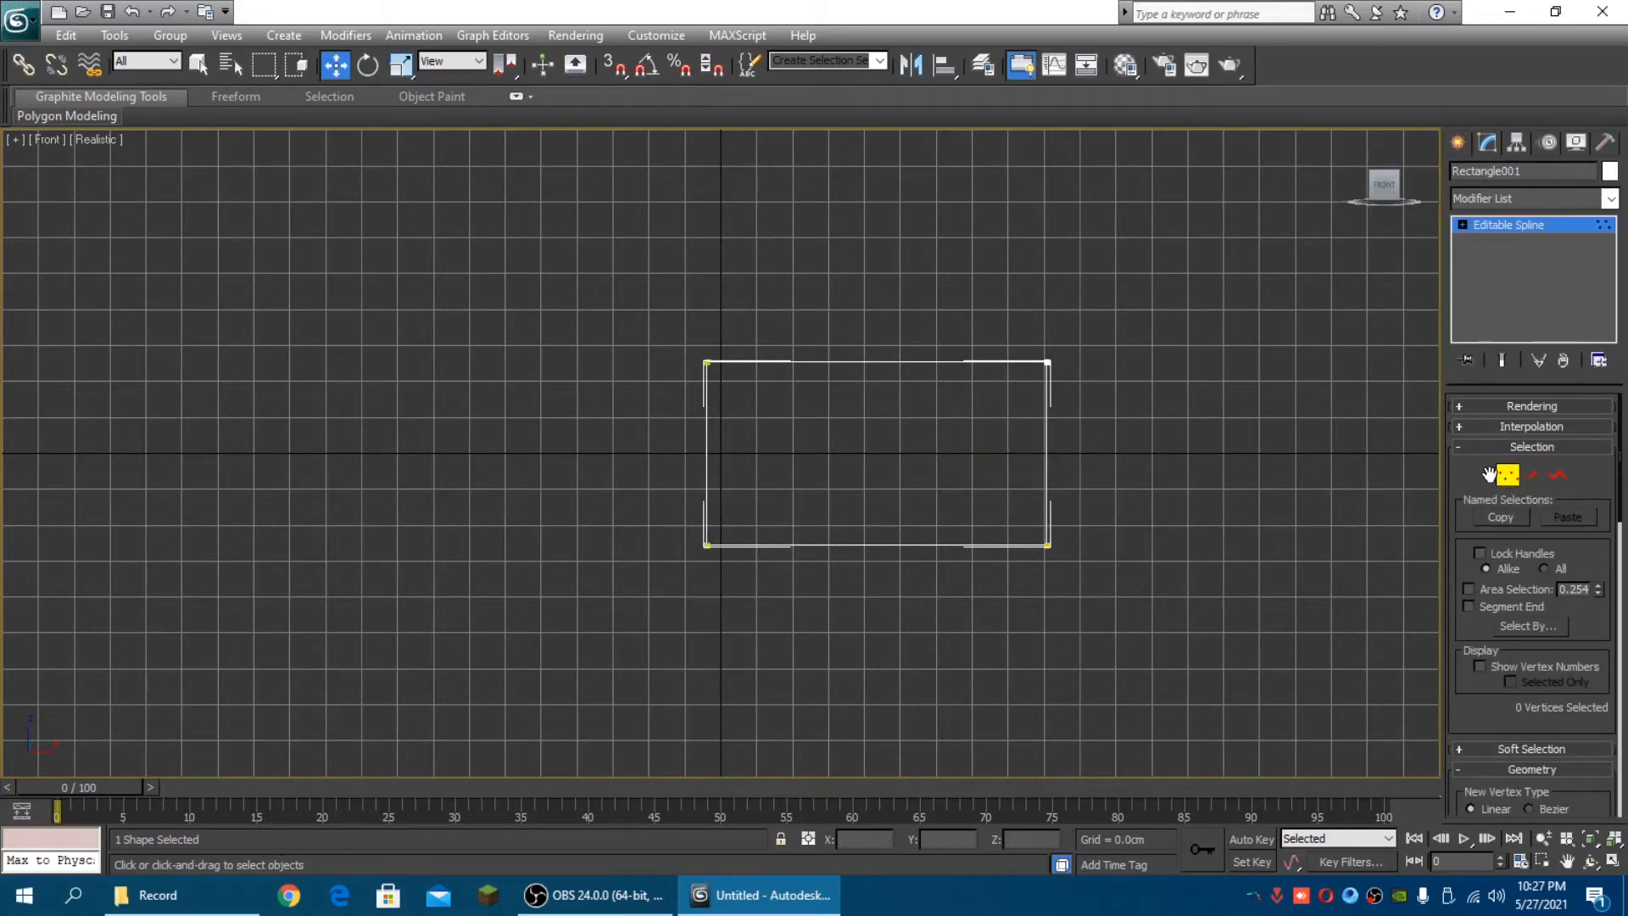
{"action": "left_click", "coordinate": [1048, 363]}
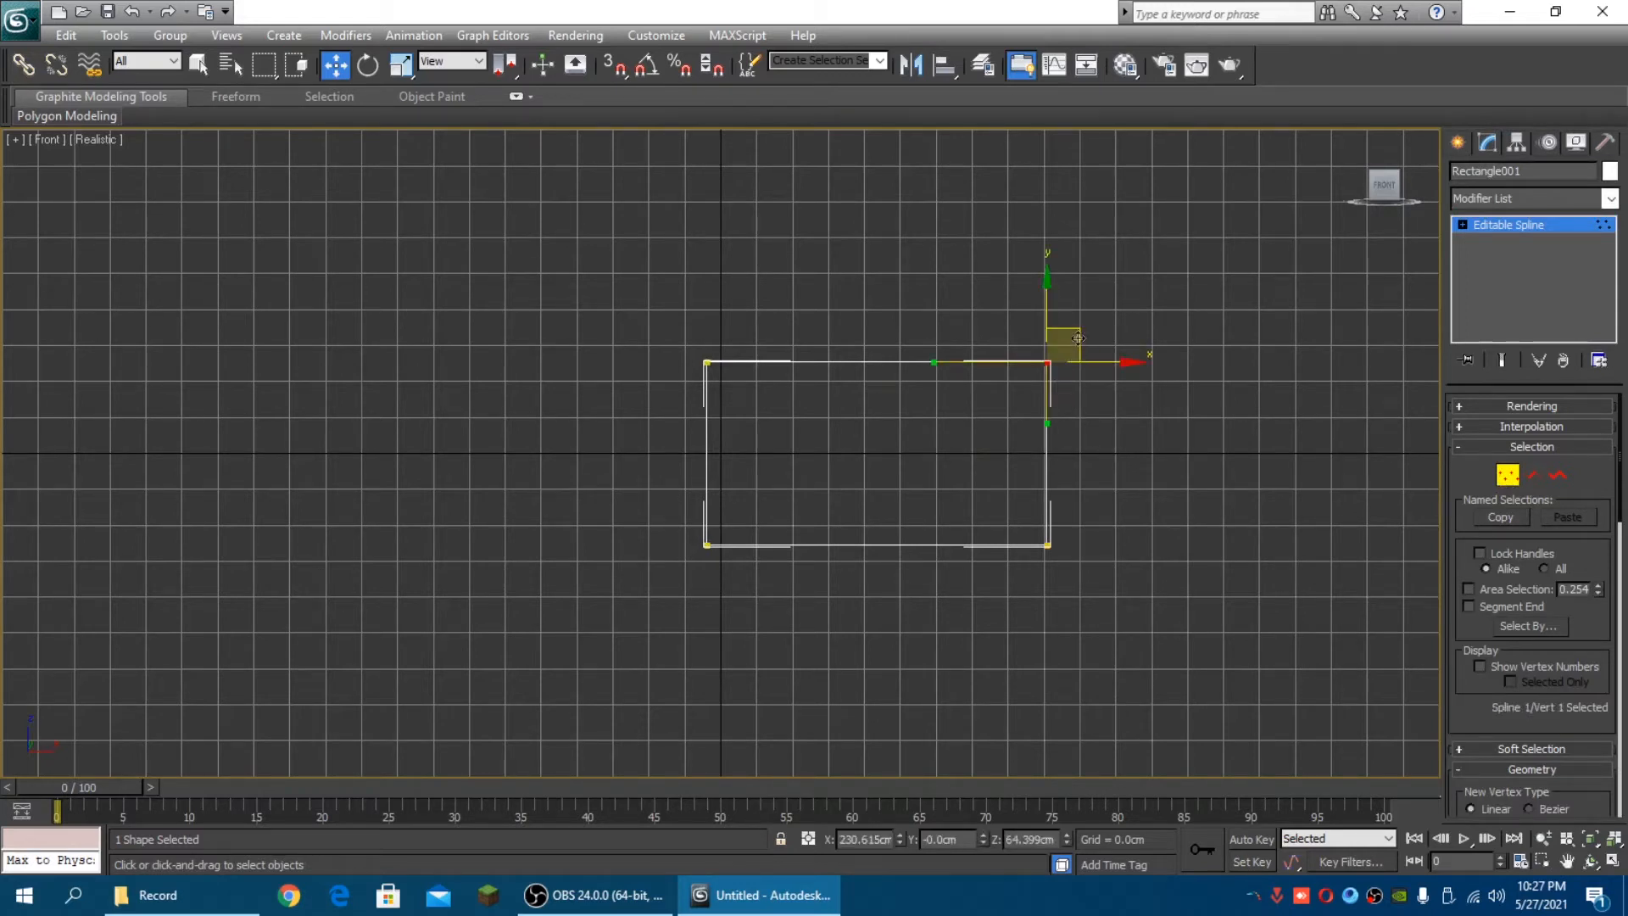
{"action": "left_click_drag", "start_coordinate": [1077, 338], "coordinate": [942, 391]}
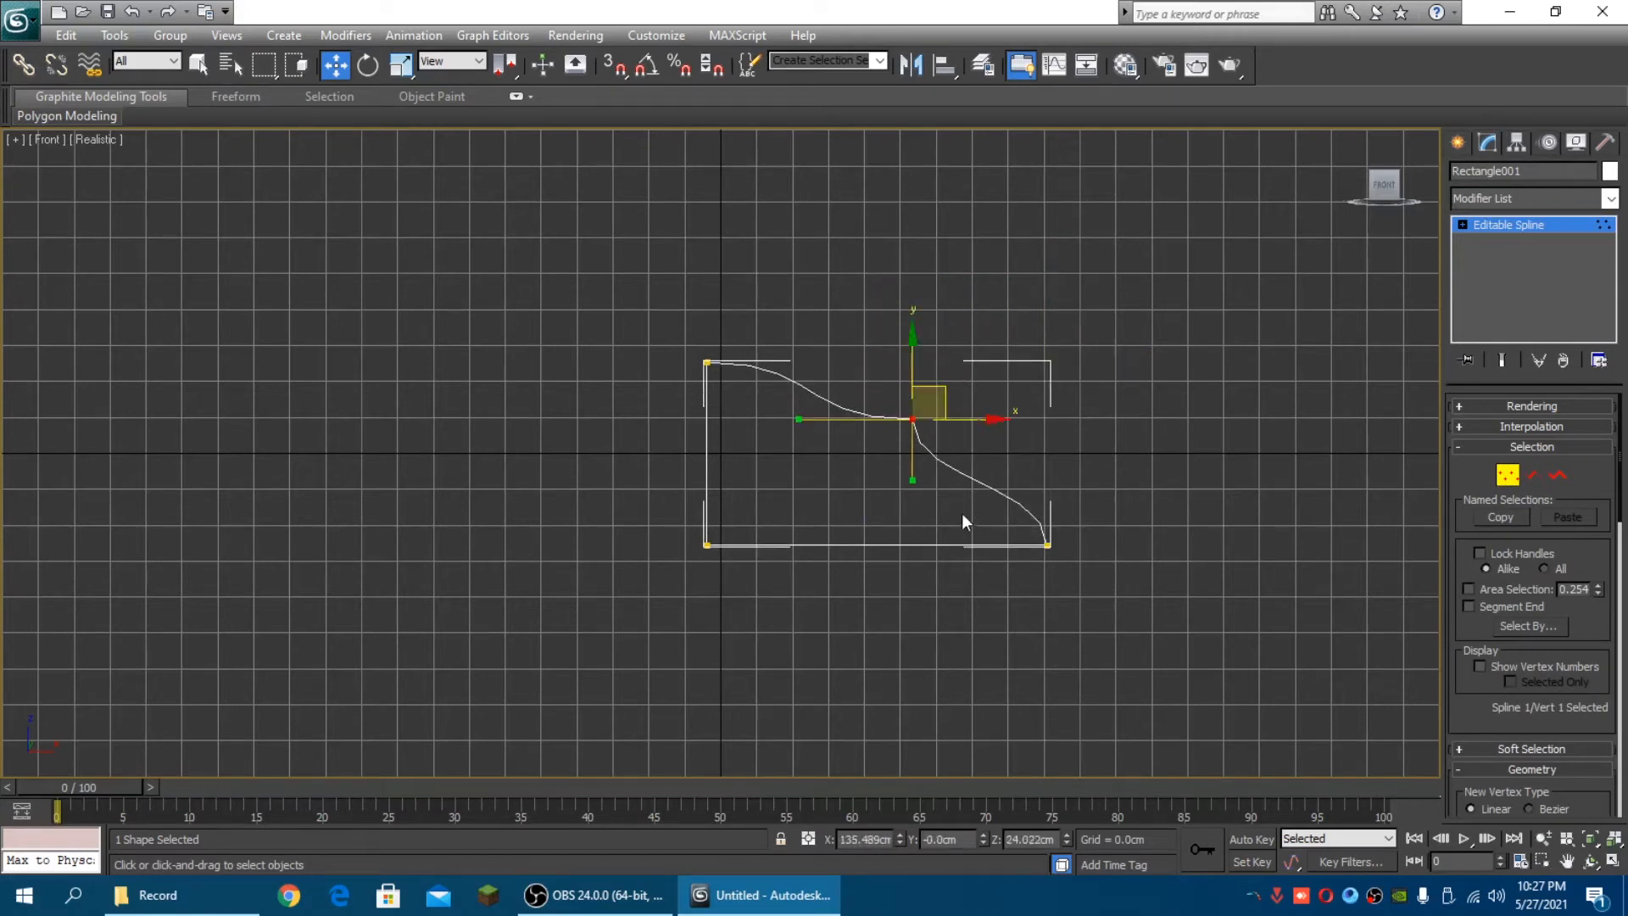
{"action": "left_click_drag", "start_coordinate": [913, 481], "coordinate": [1012, 350]}
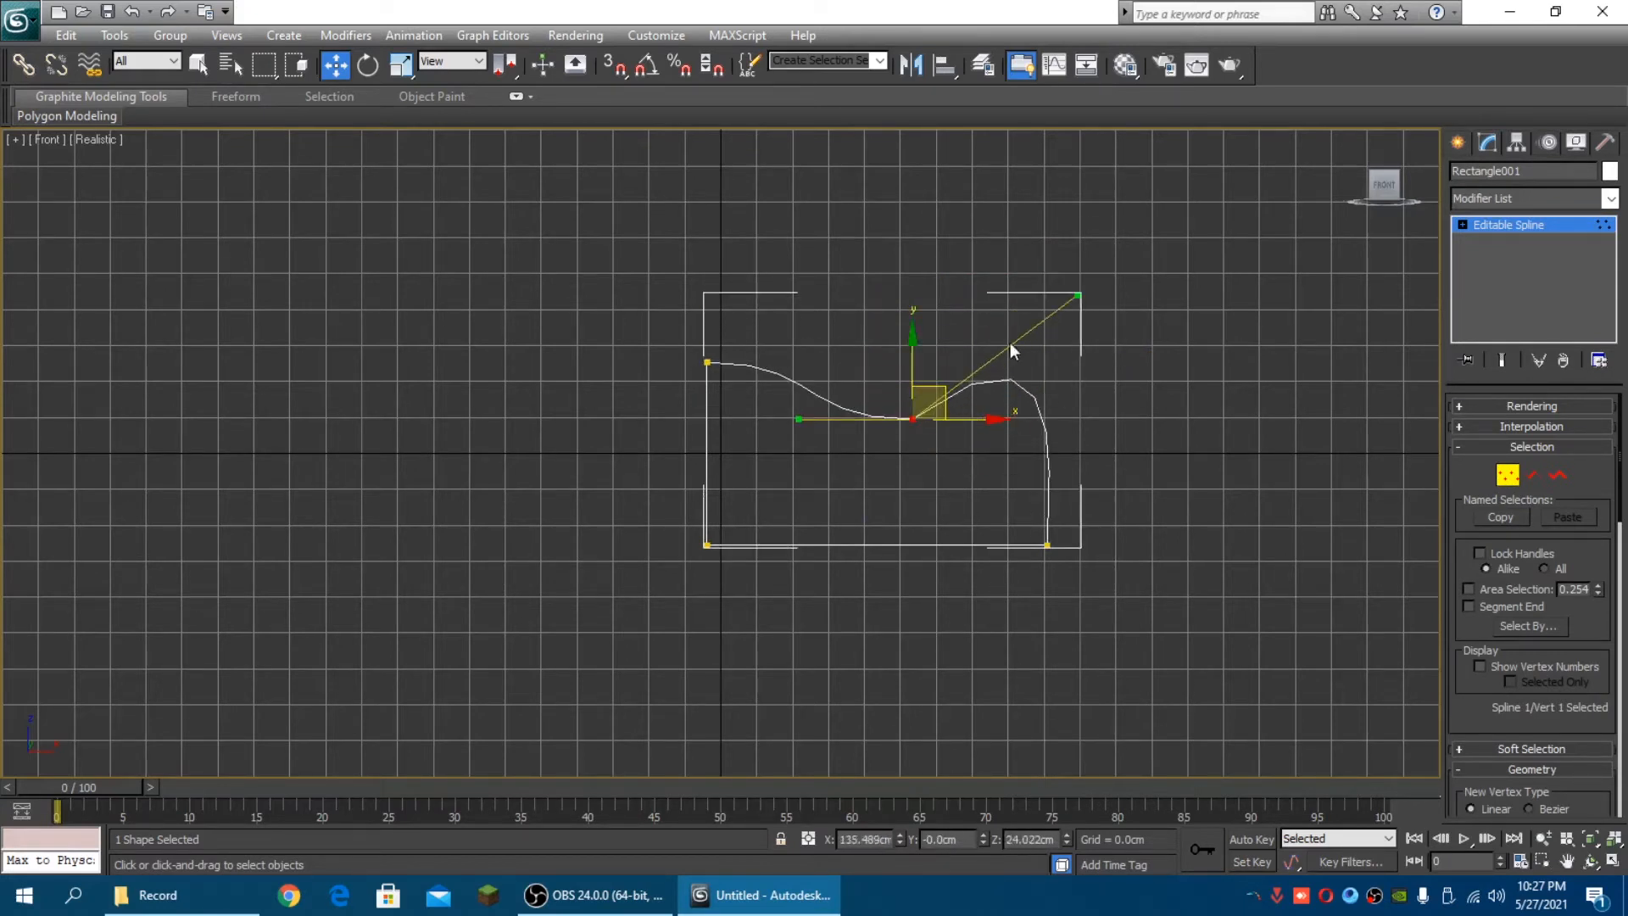
{"action": "left_click_drag", "start_coordinate": [798, 419], "coordinate": [875, 293]}
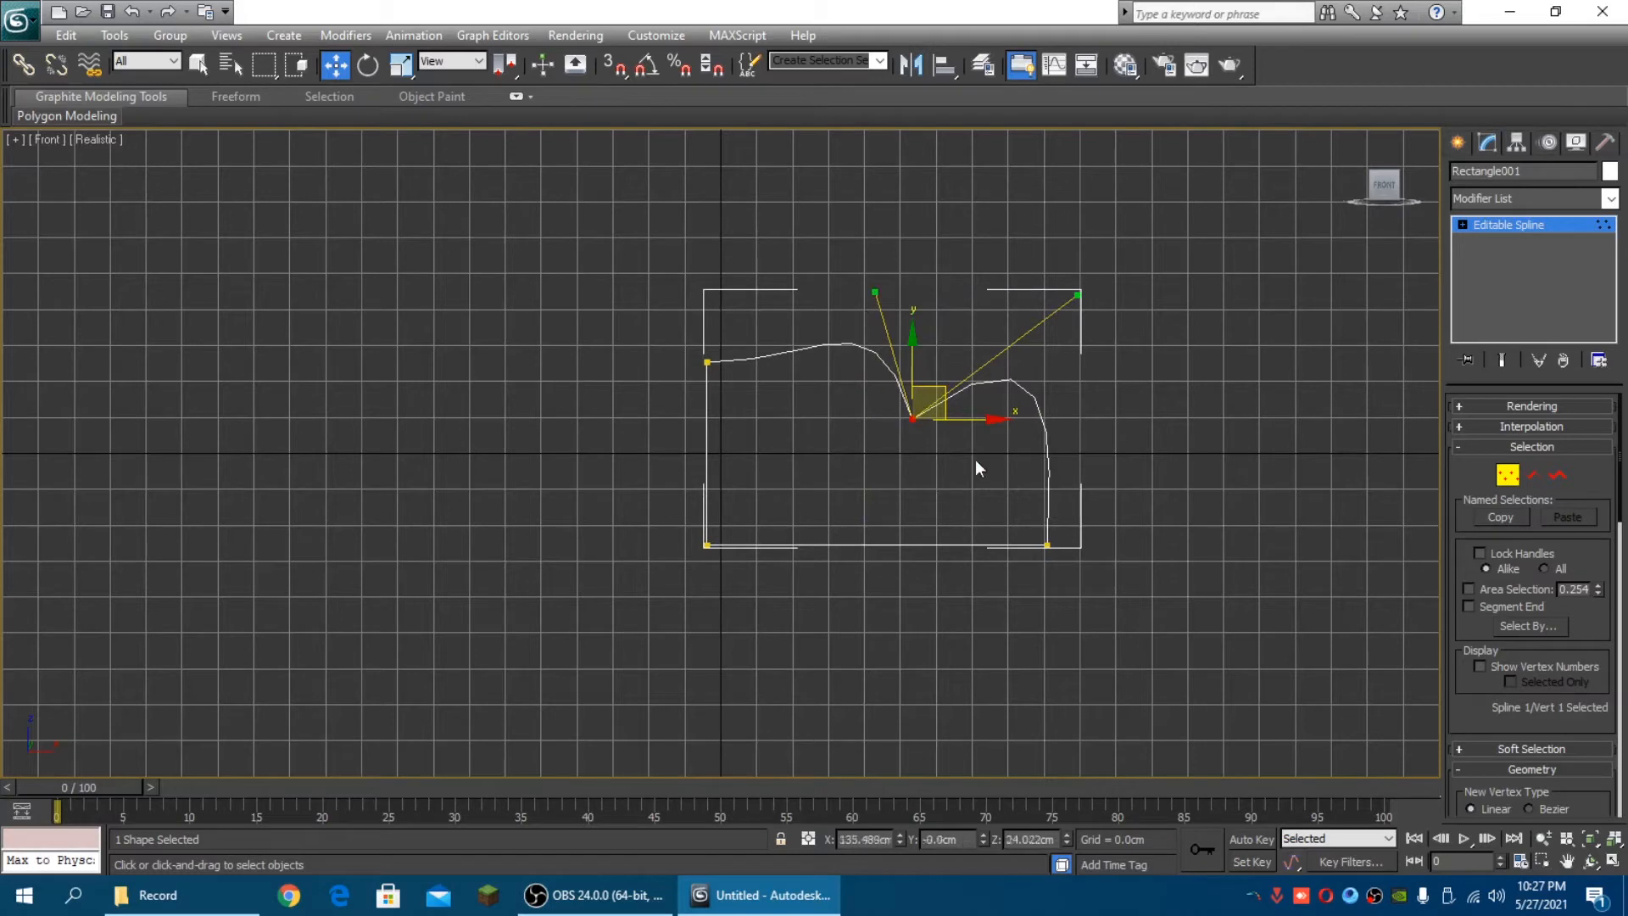
Delete the reshaped vertex, leave vertex editing and deselect the spline
{"action": "key", "text": "Delete"}
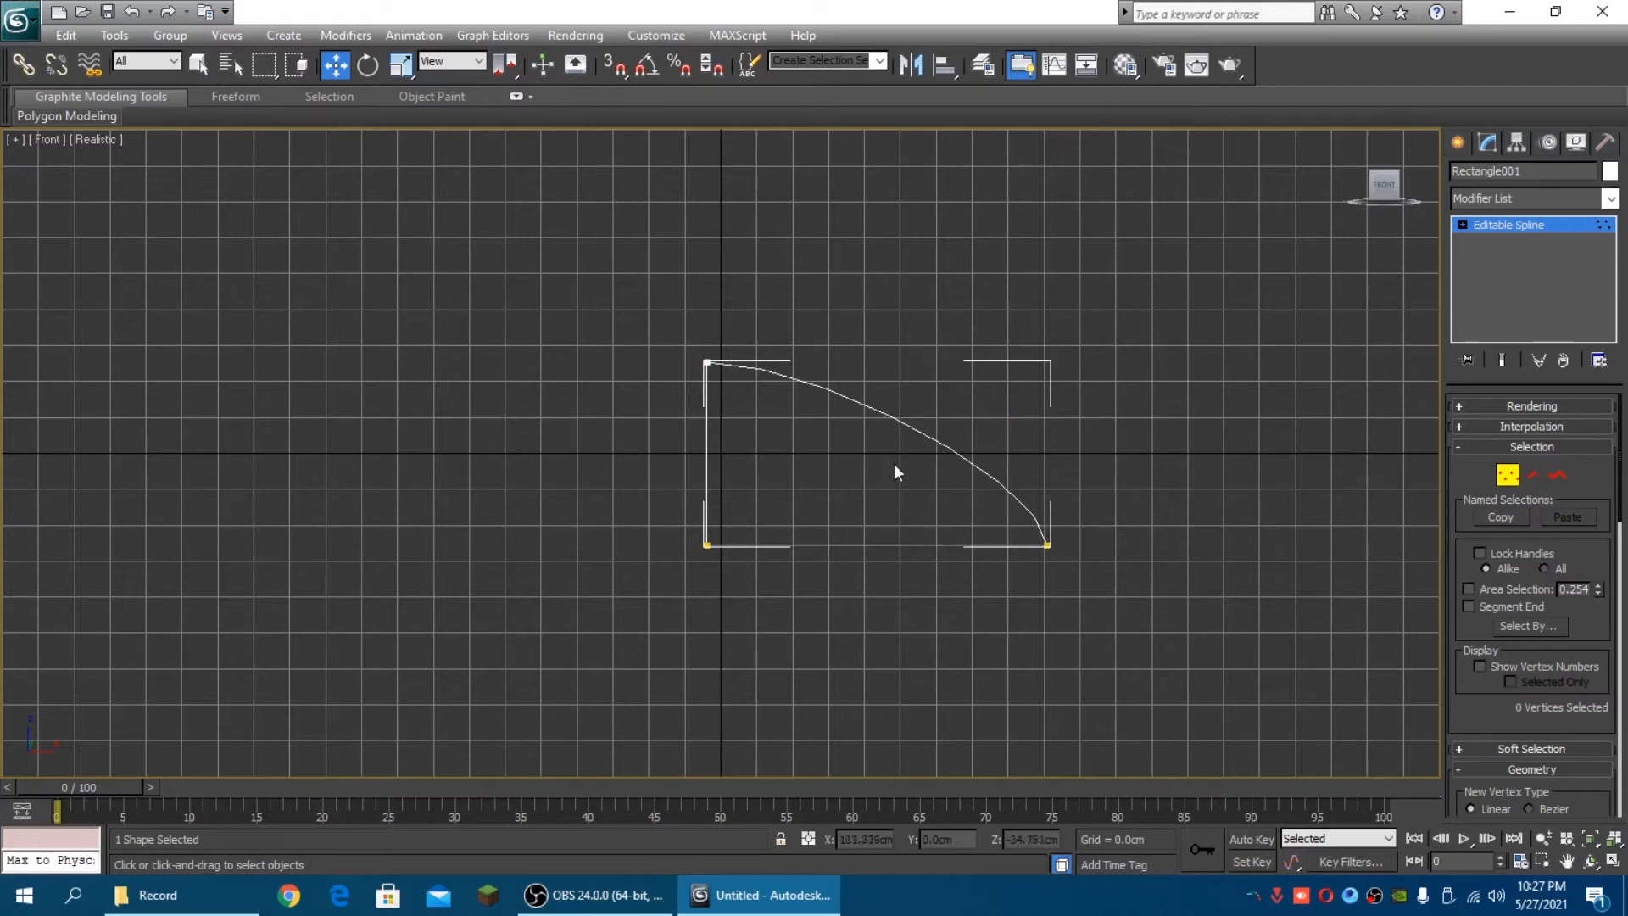
{"action": "left_click", "coordinate": [1509, 482]}
{"action": "left_click", "coordinate": [1175, 563]}
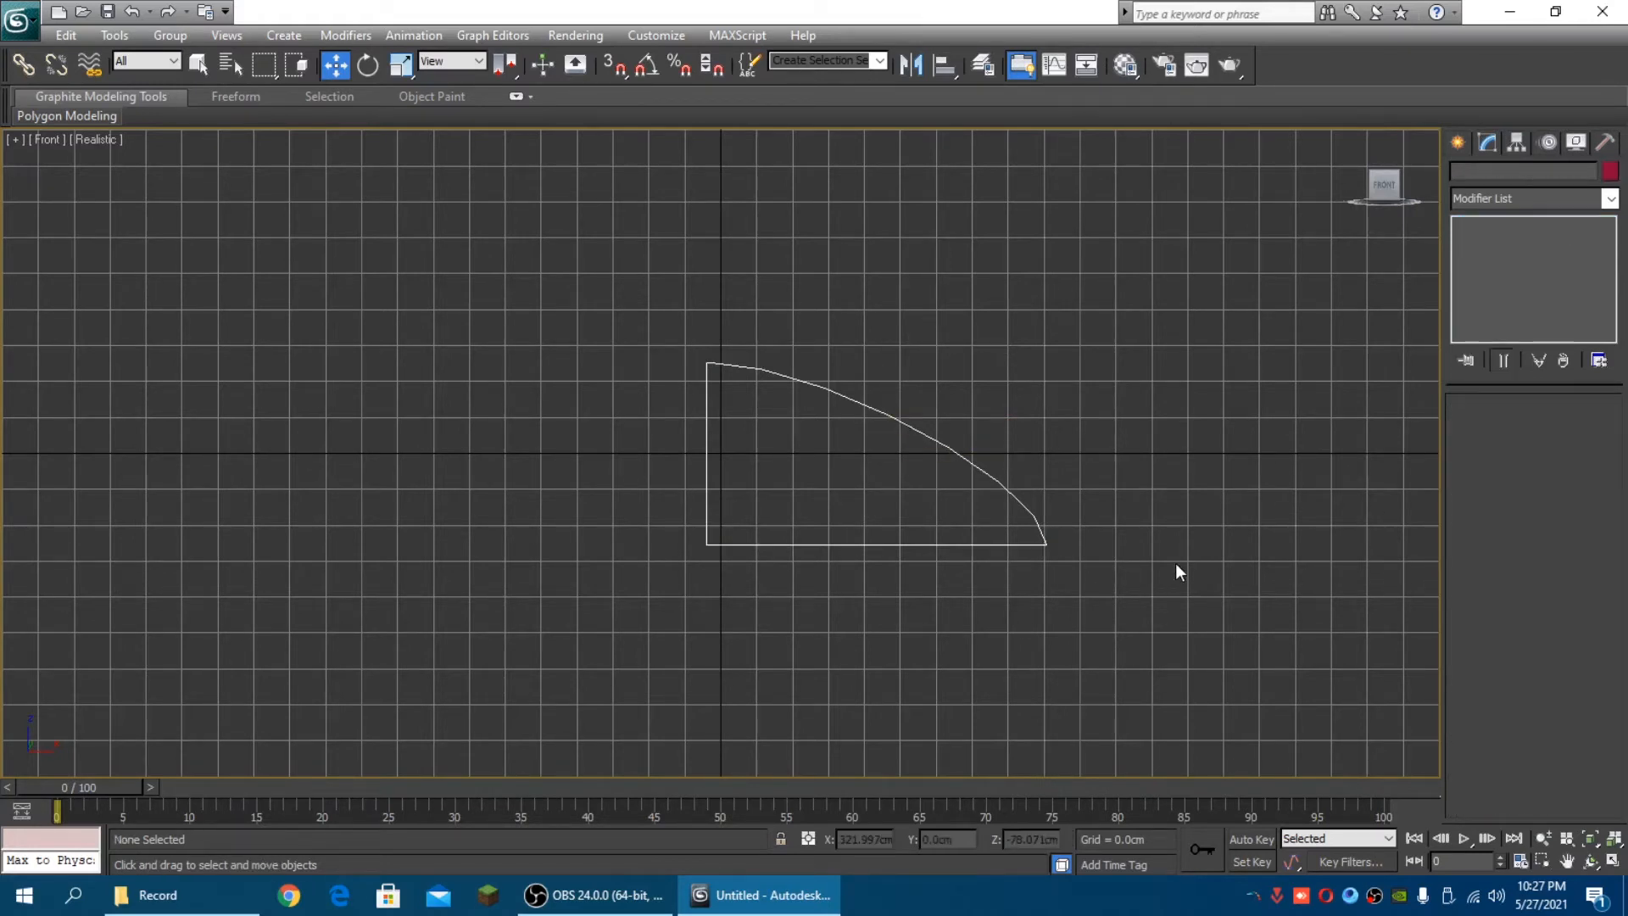
Move the whole edited spline to about X 87 cm, Z 16 cm, and delete it
{"action": "left_click", "coordinate": [1042, 540]}
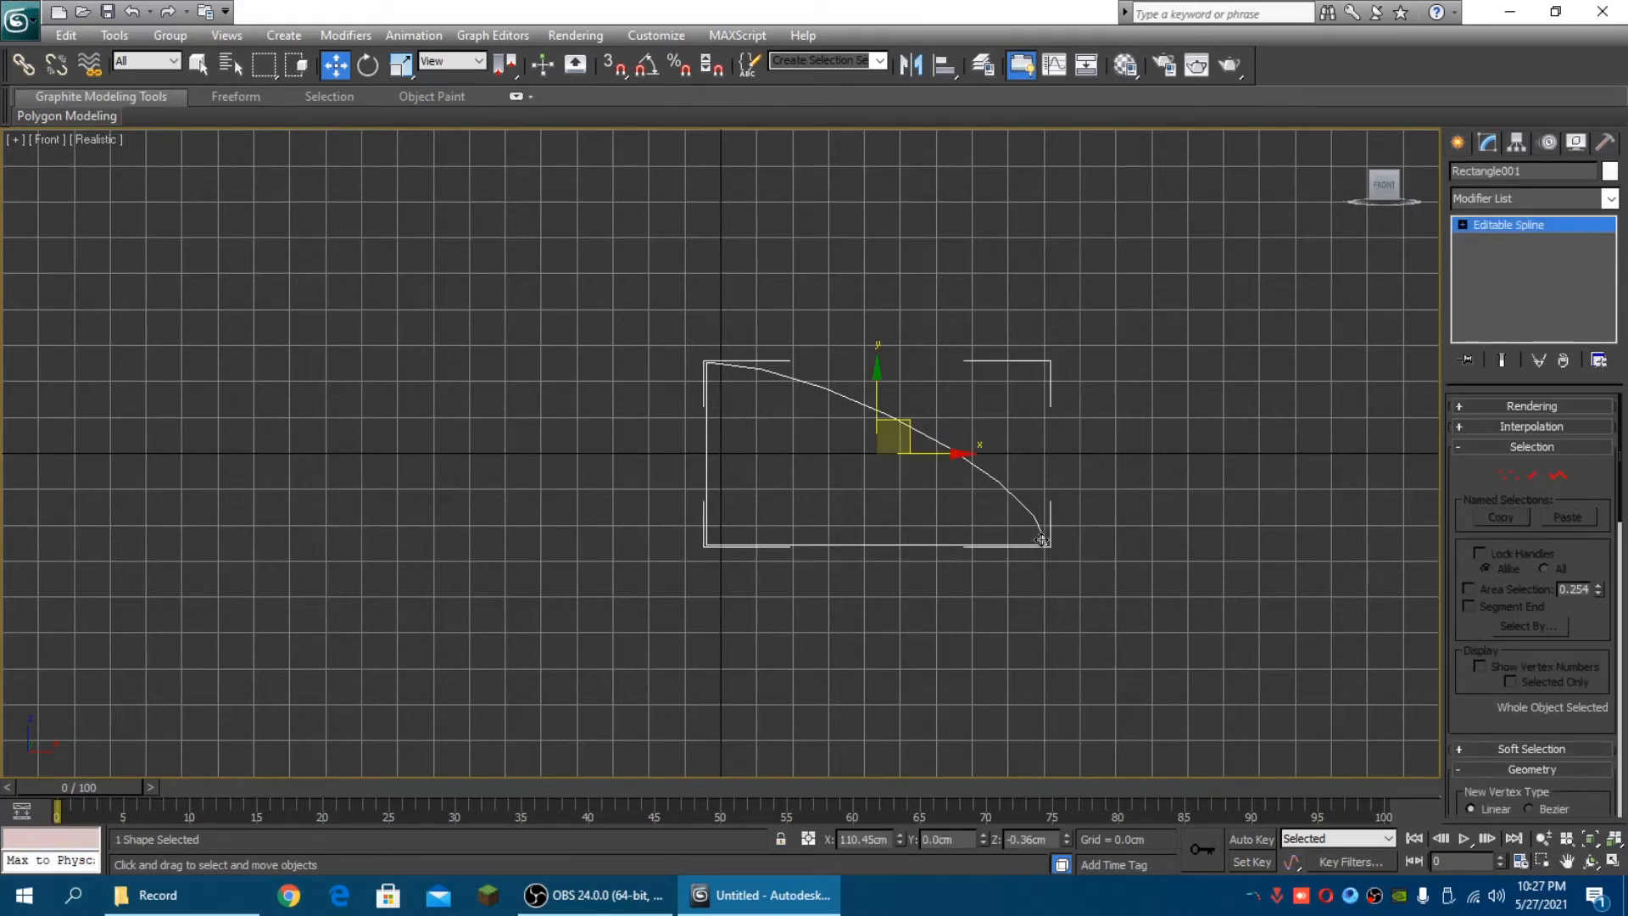
{"action": "left_click_drag", "start_coordinate": [910, 423], "coordinate": [875, 398]}
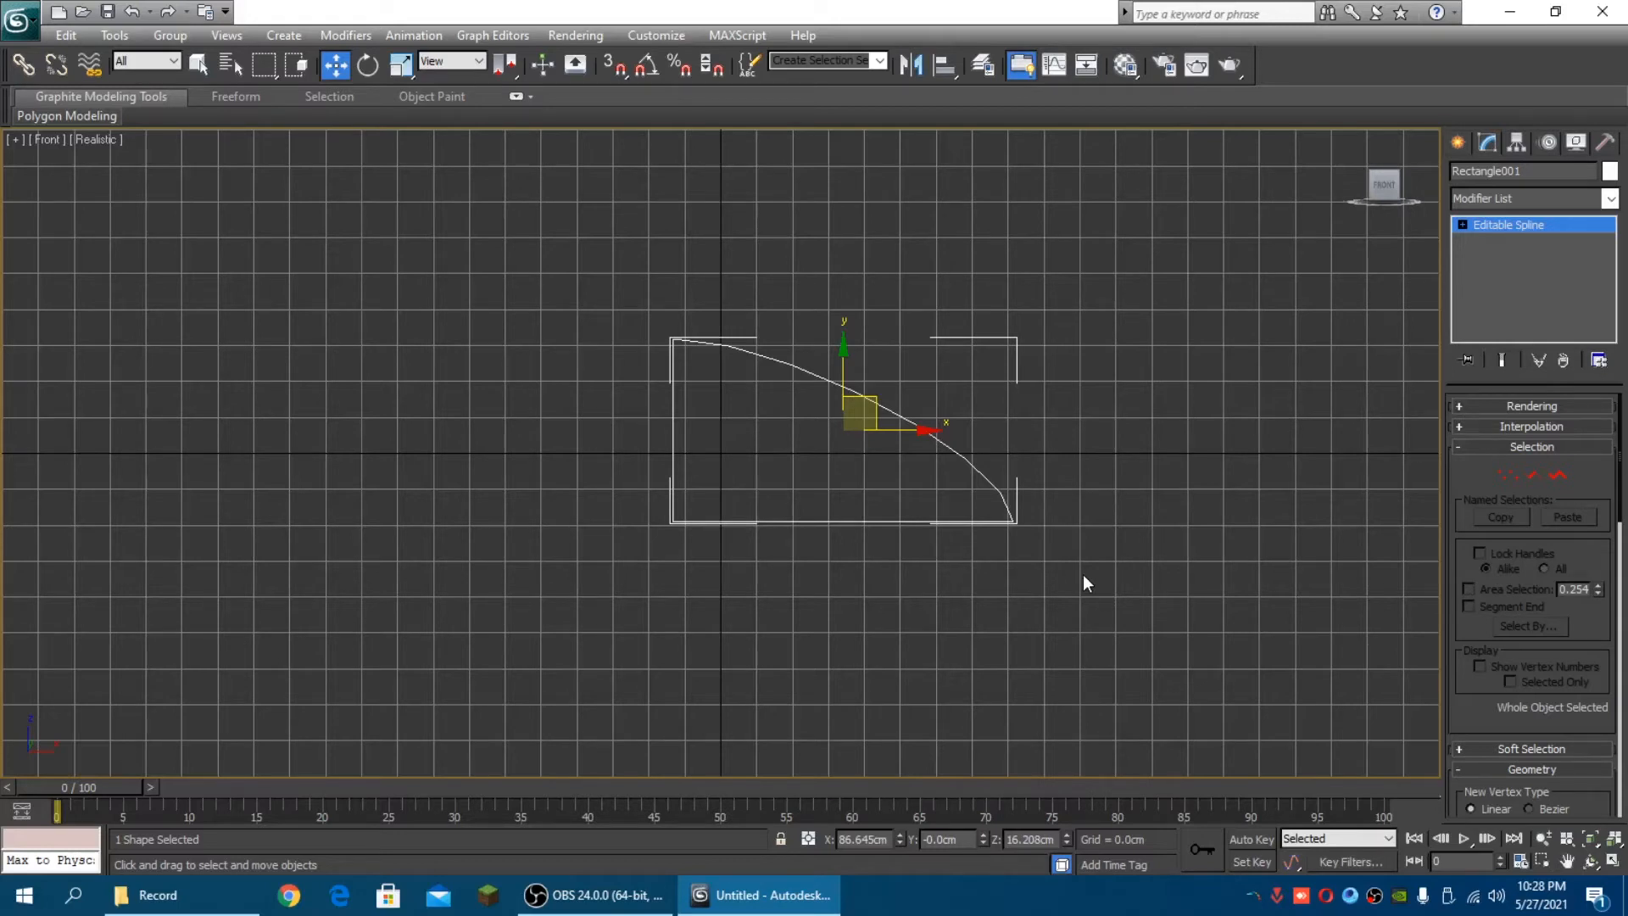
{"action": "key", "text": "Delete"}
Draw a straight horizontal two-point line below the origin in the Front view, using the Corner initial type
{"action": "left_click", "coordinate": [1459, 145]}
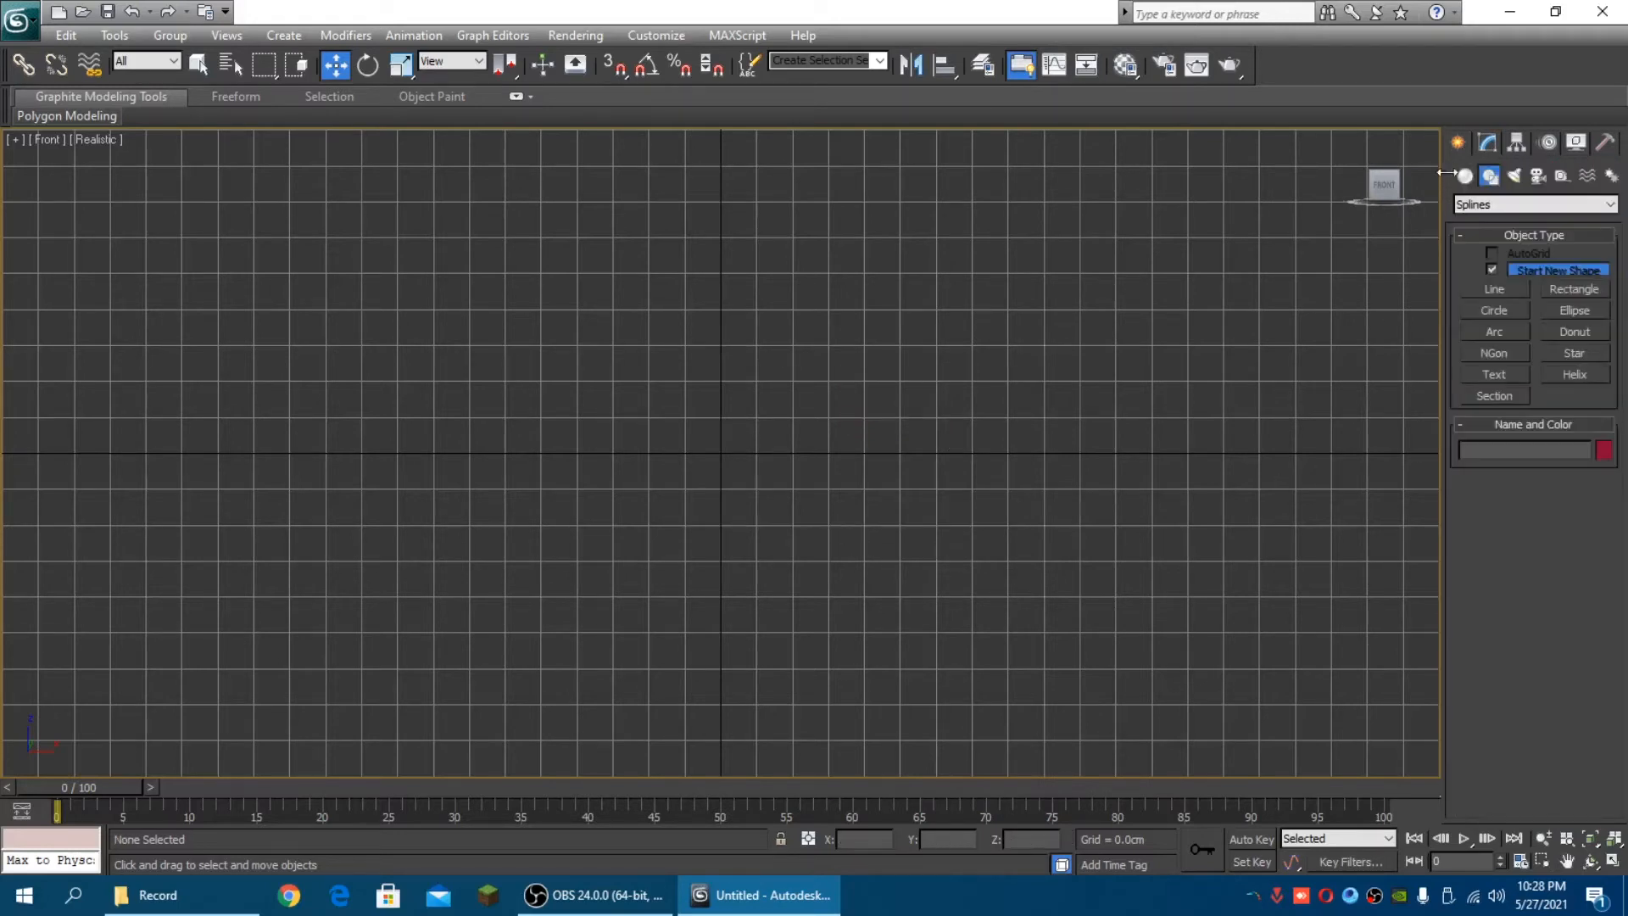
{"action": "left_click", "coordinate": [1496, 289]}
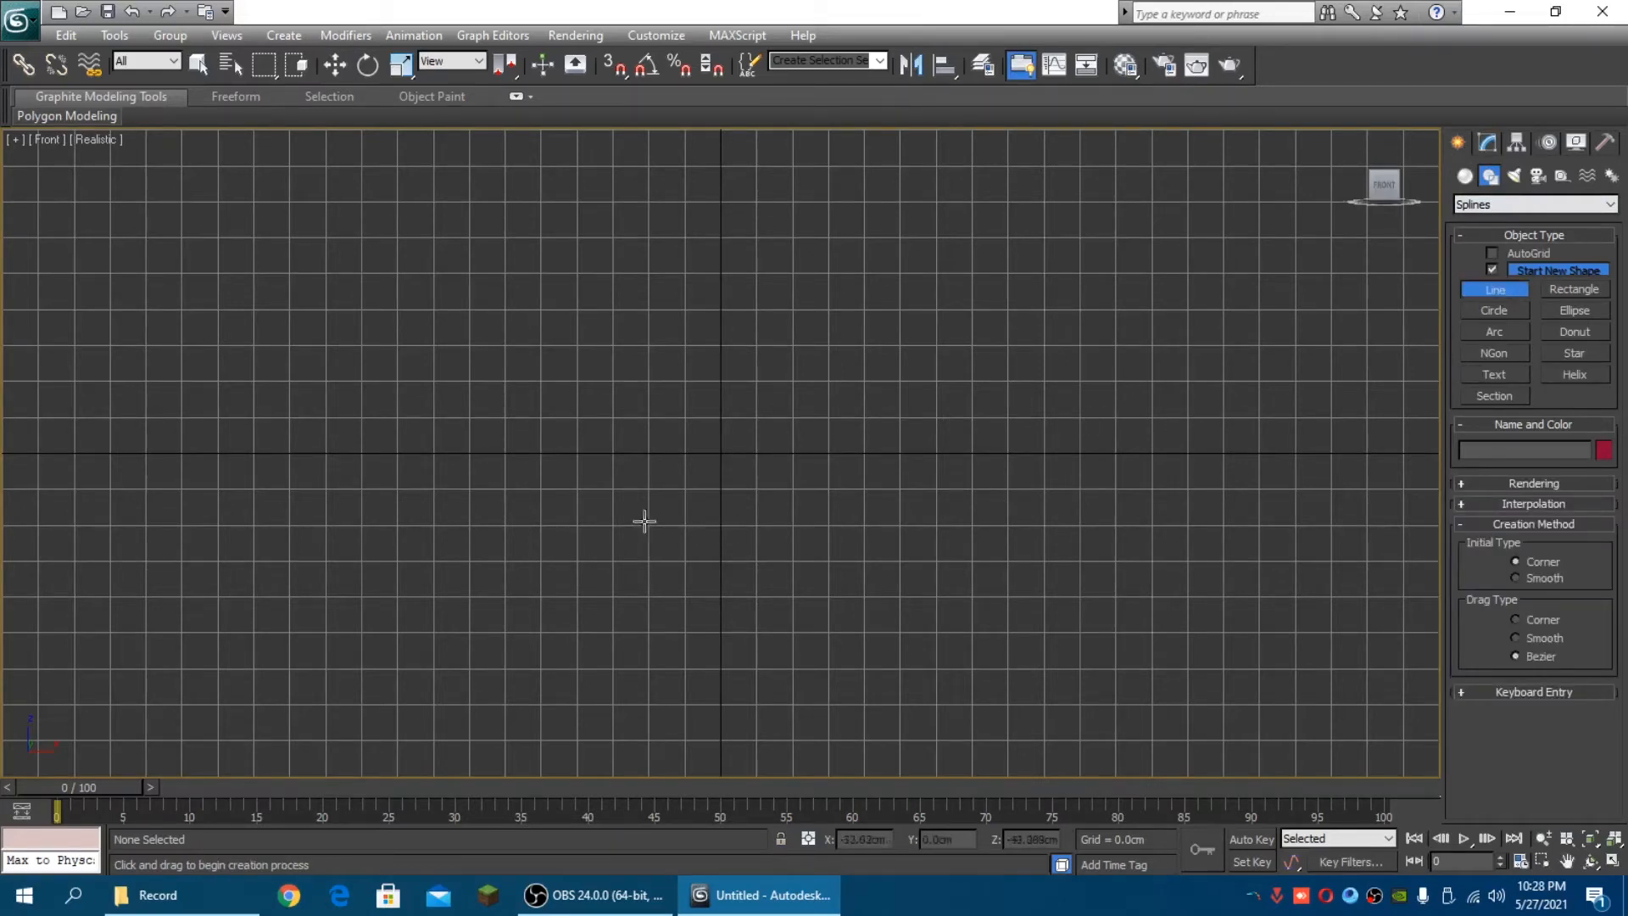
{"action": "left_click", "coordinate": [471, 526]}
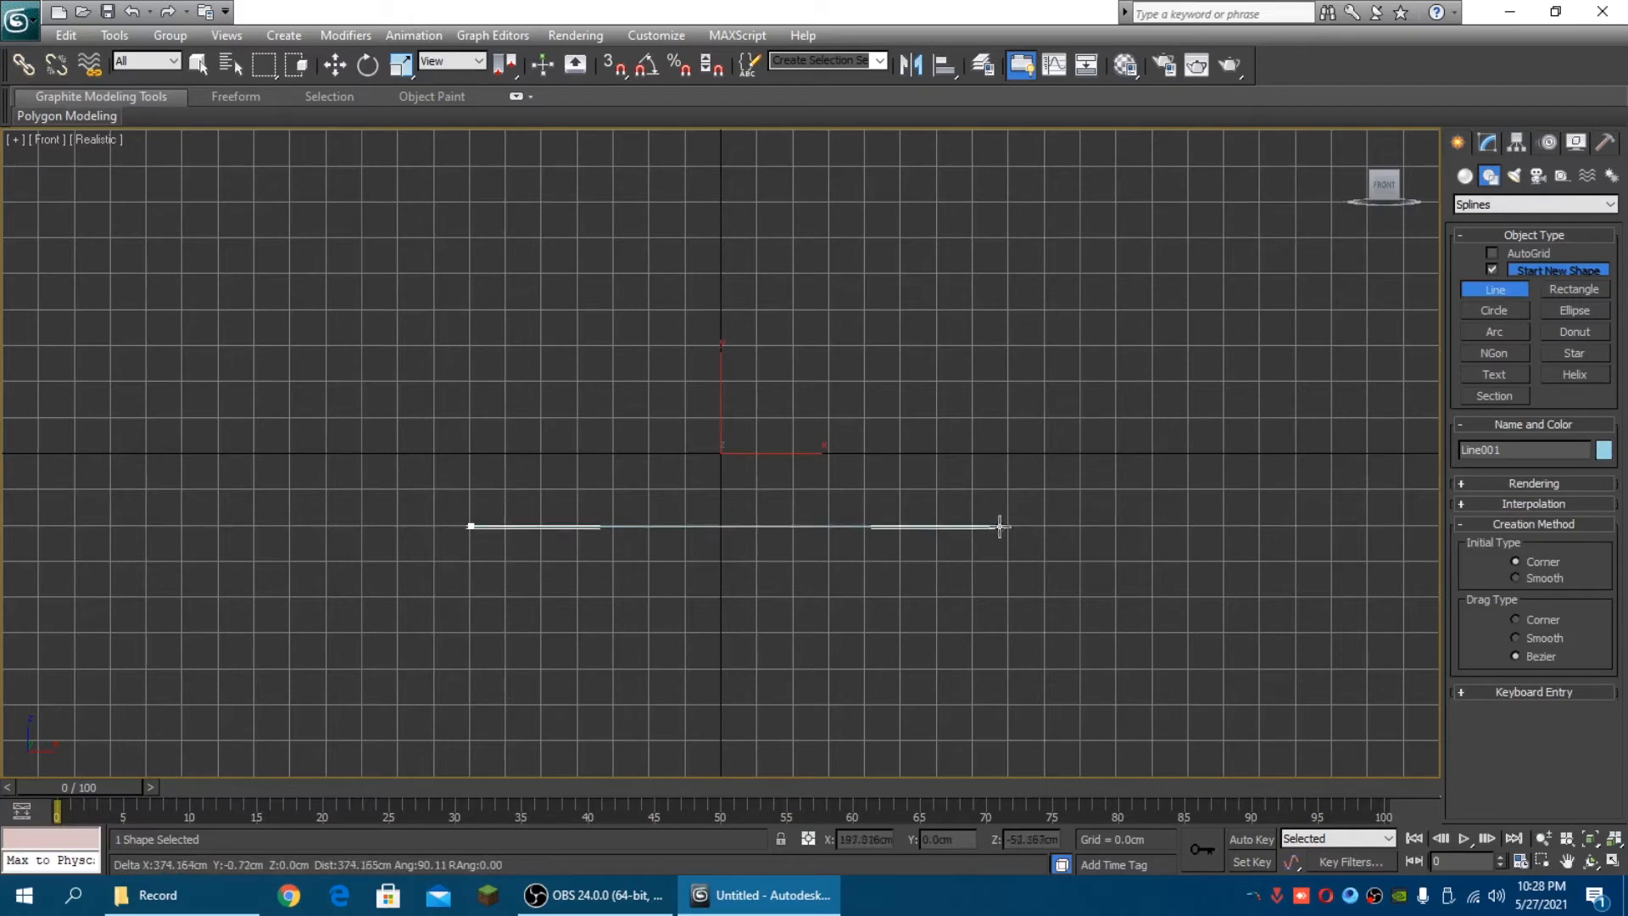
{"action": "left_click", "coordinate": [1045, 527]}
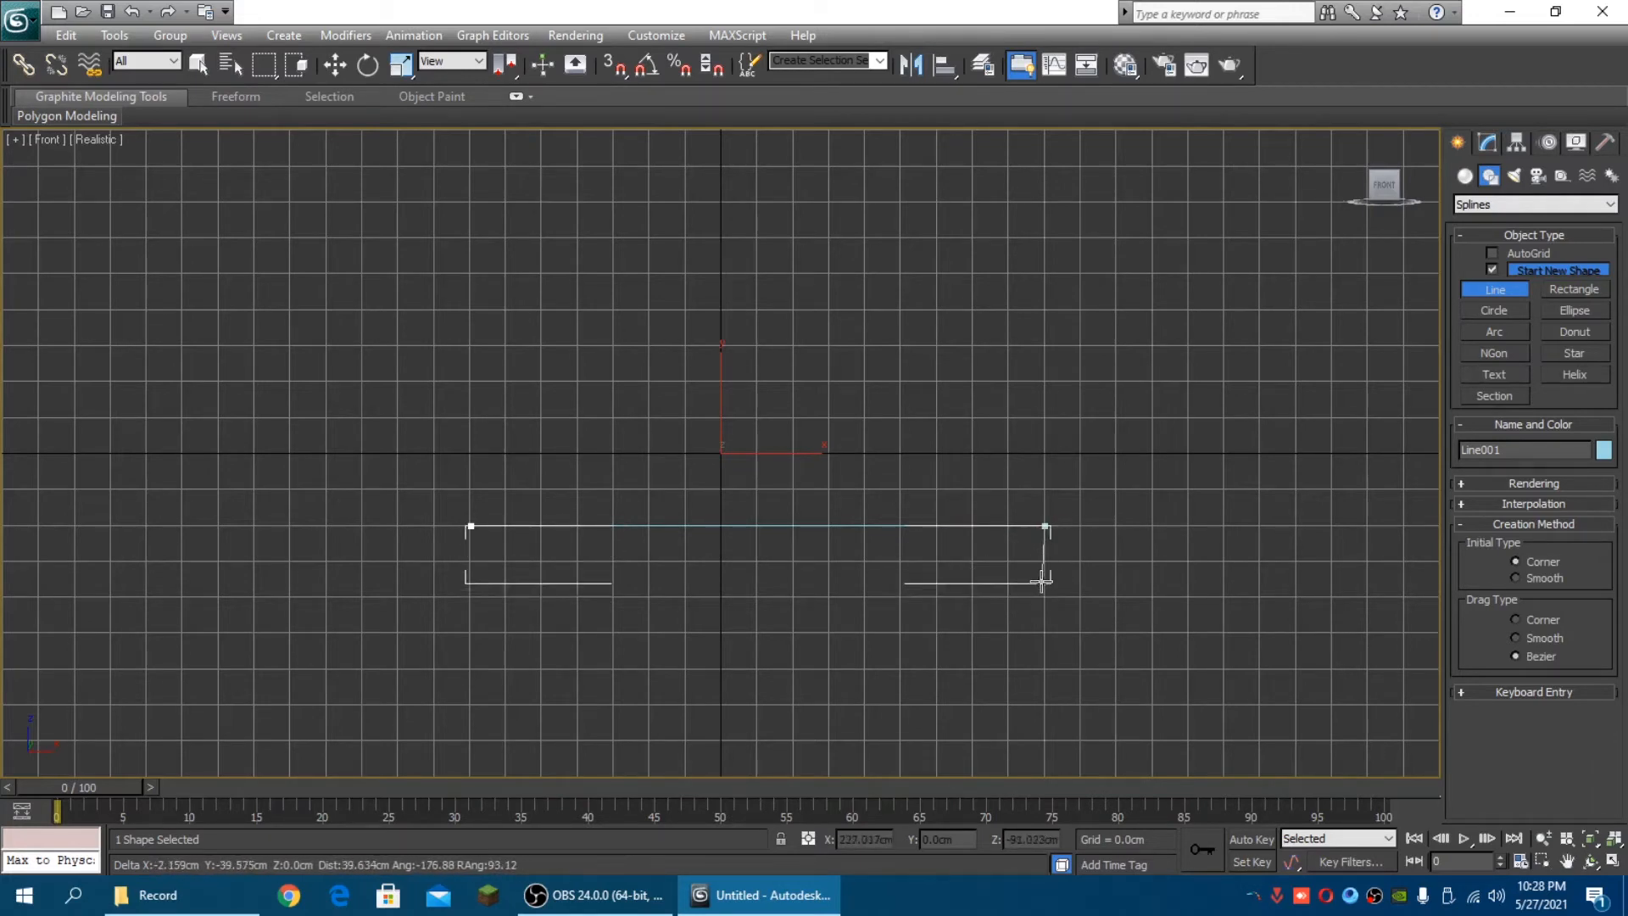
{"action": "right_click", "coordinate": [1060, 580]}
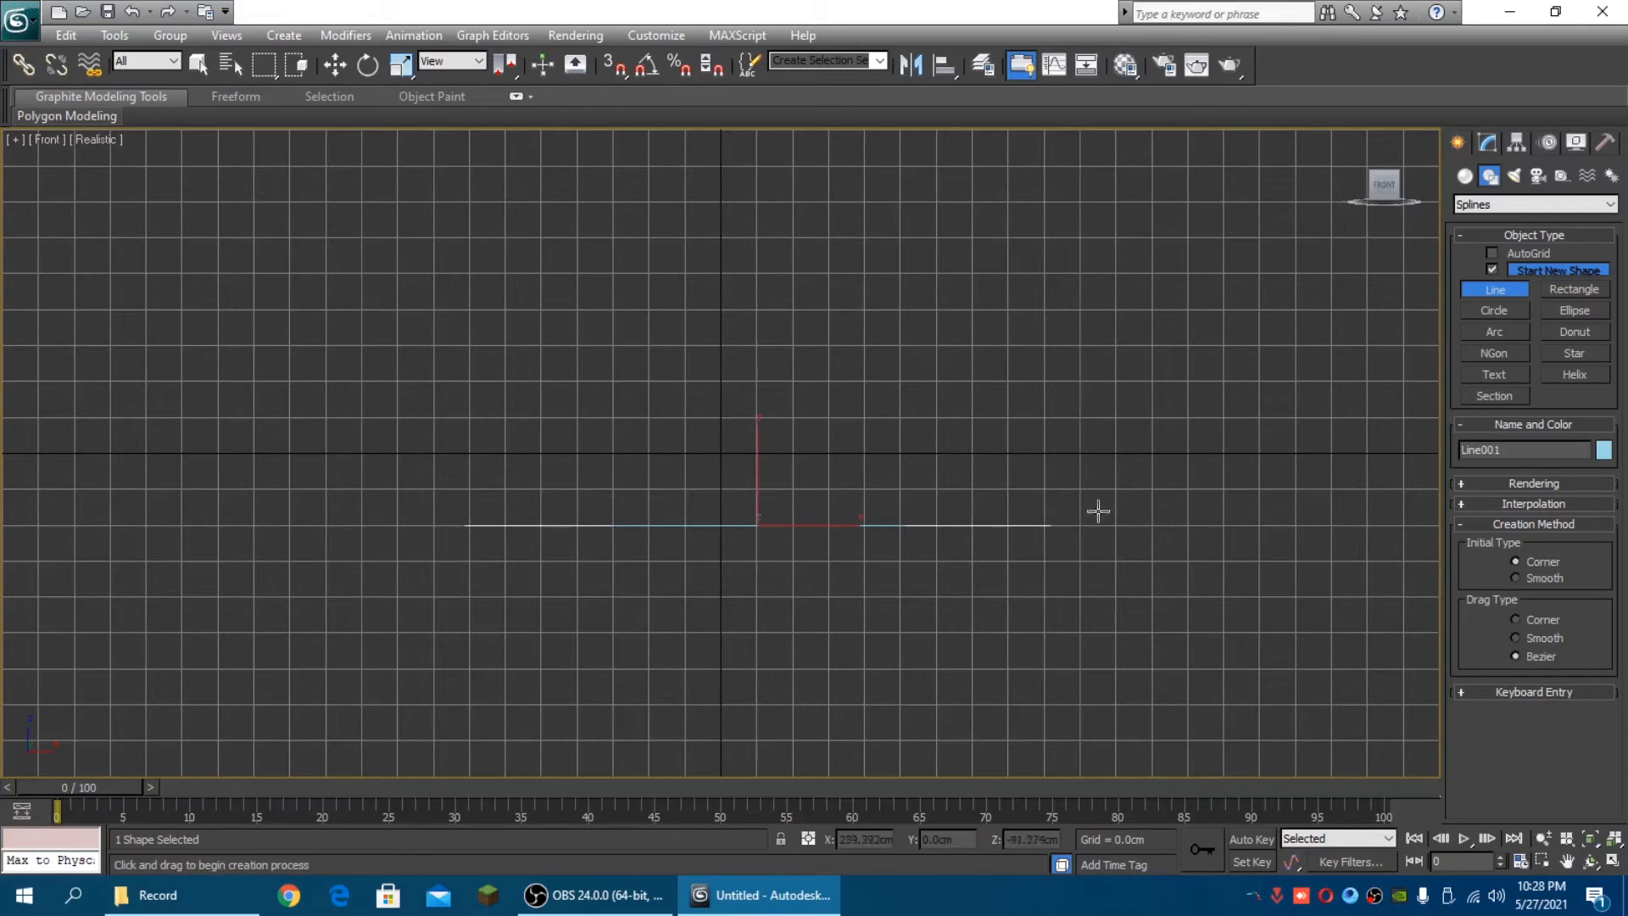
Change the line's object color to white and move the line up to about Z 10.5 cm
{"action": "left_click", "coordinate": [1603, 450]}
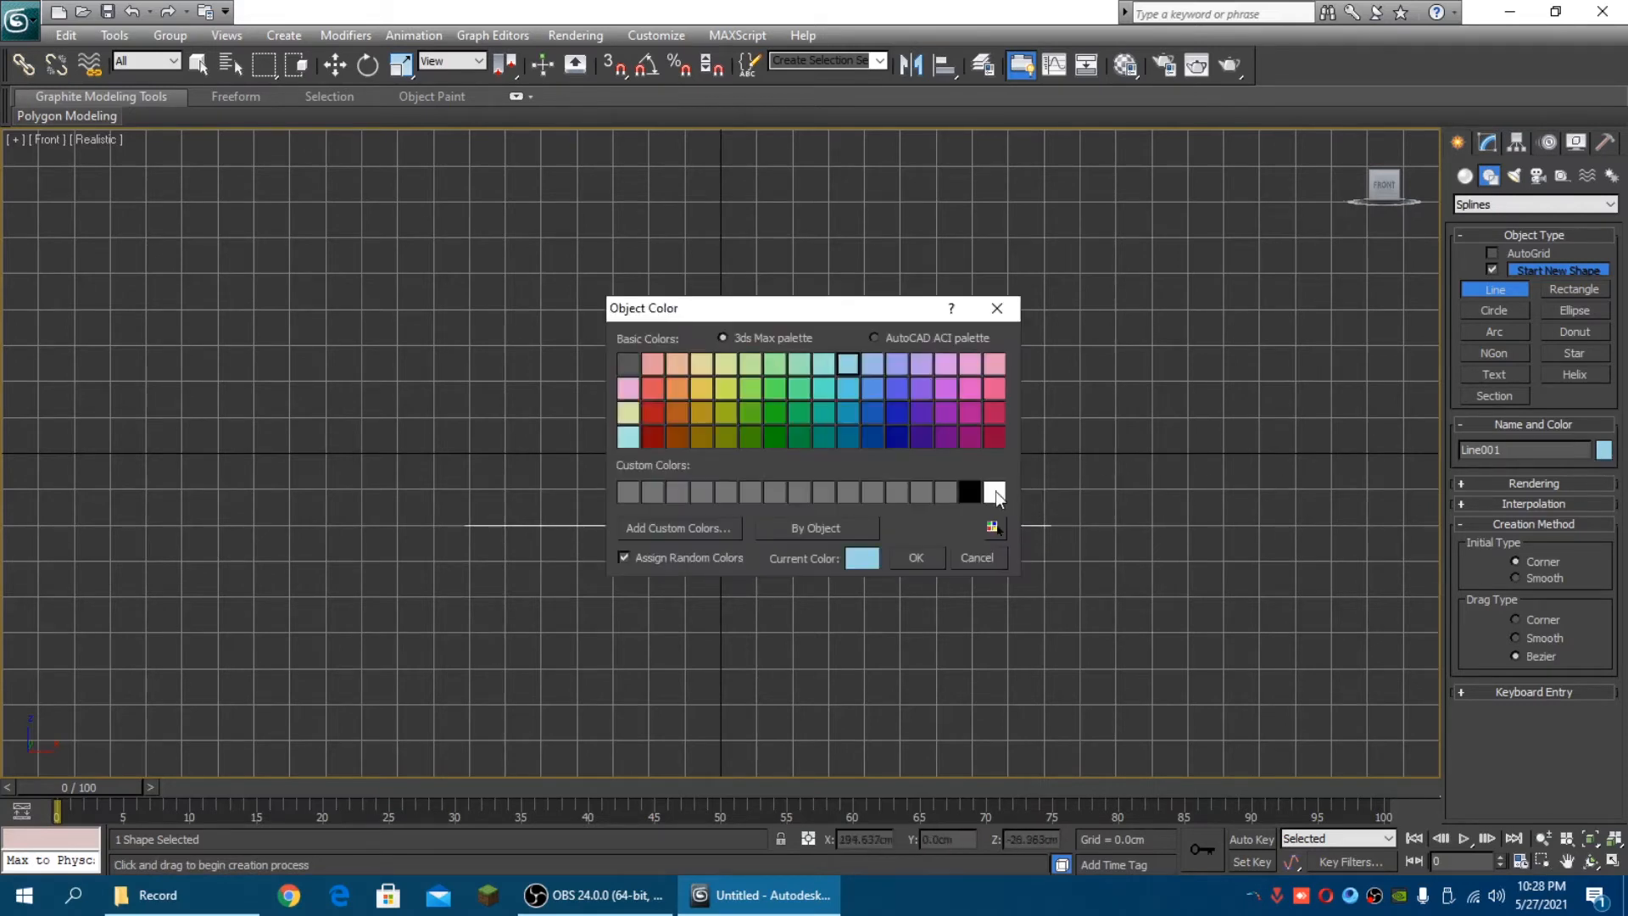
{"action": "left_click", "coordinate": [994, 489]}
{"action": "left_click", "coordinate": [917, 556]}
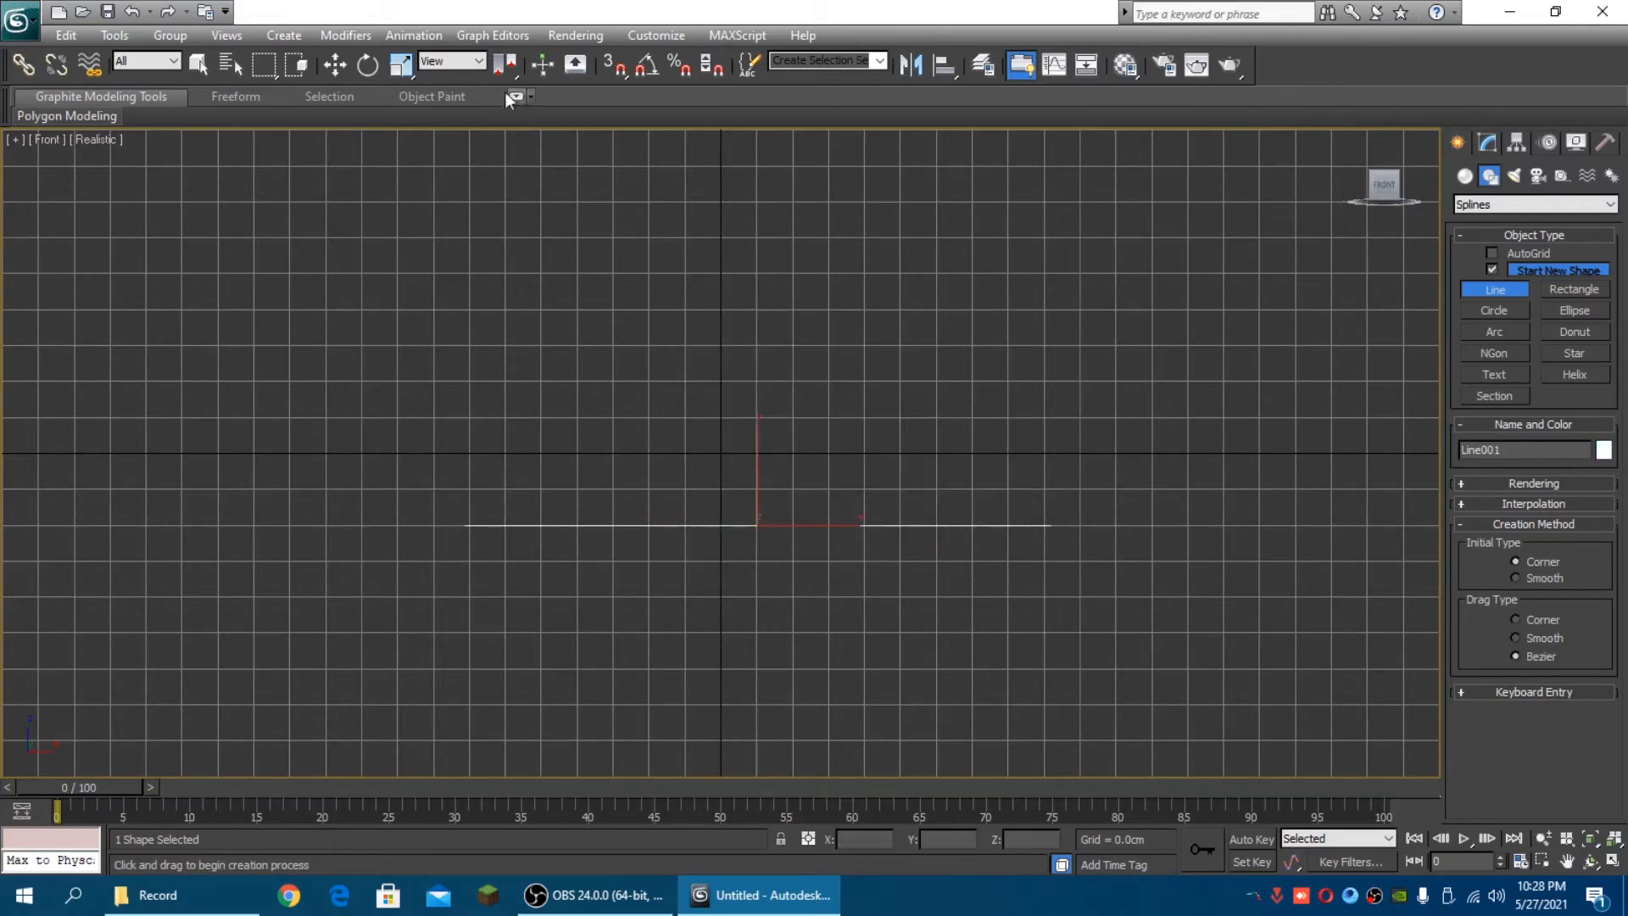
{"action": "left_click", "coordinate": [339, 65]}
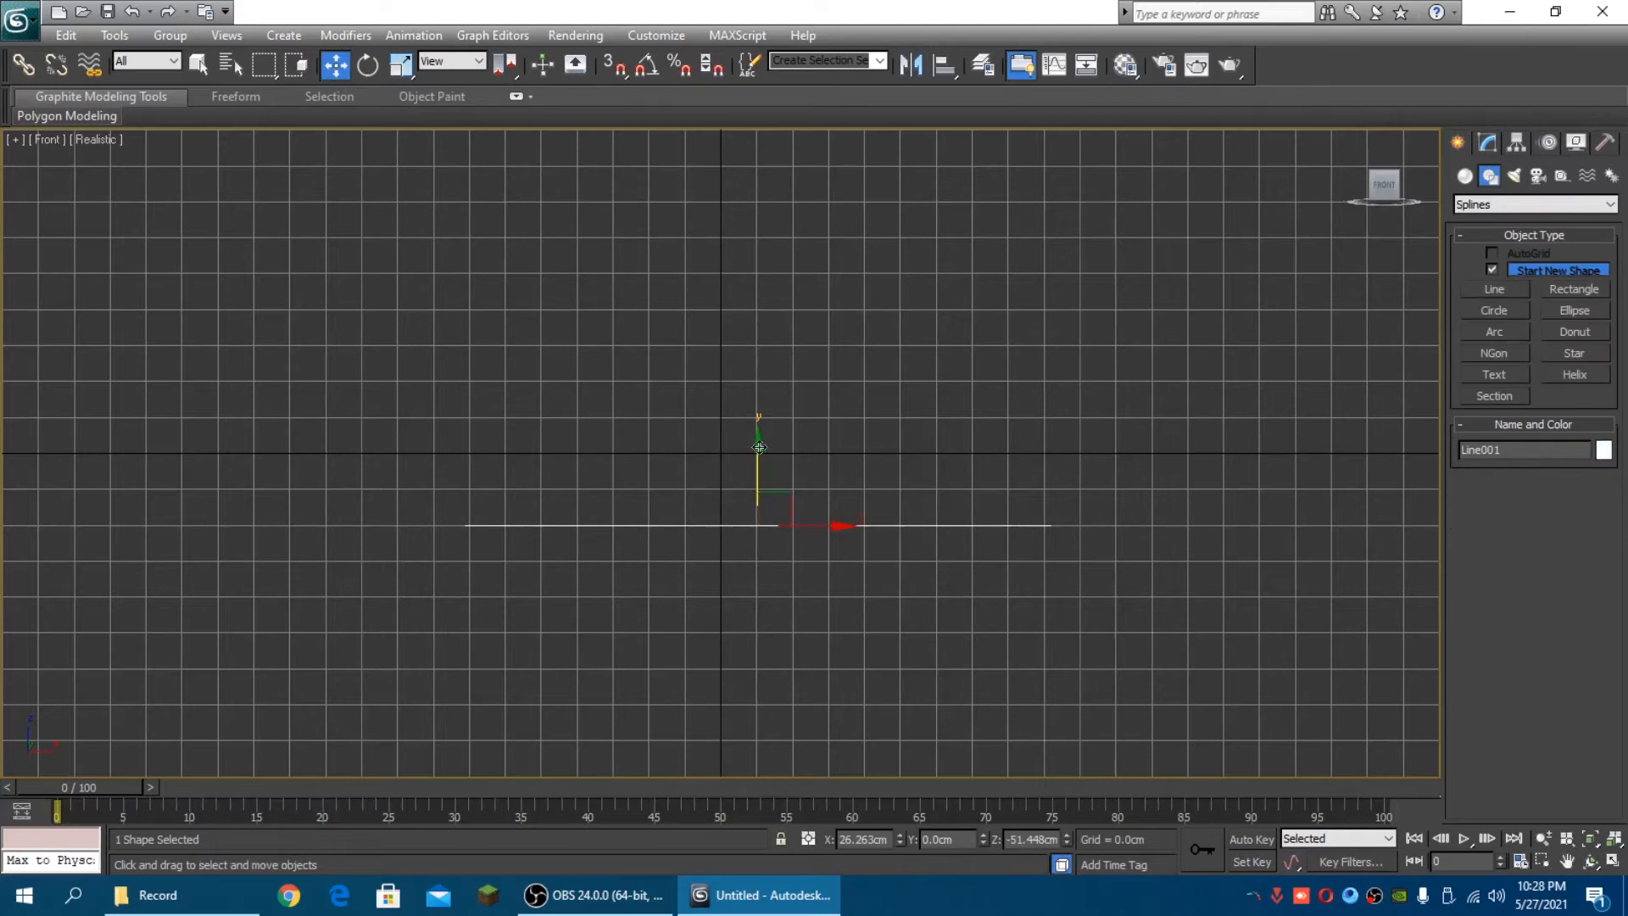
{"action": "left_click_drag", "start_coordinate": [755, 447], "coordinate": [757, 359]}
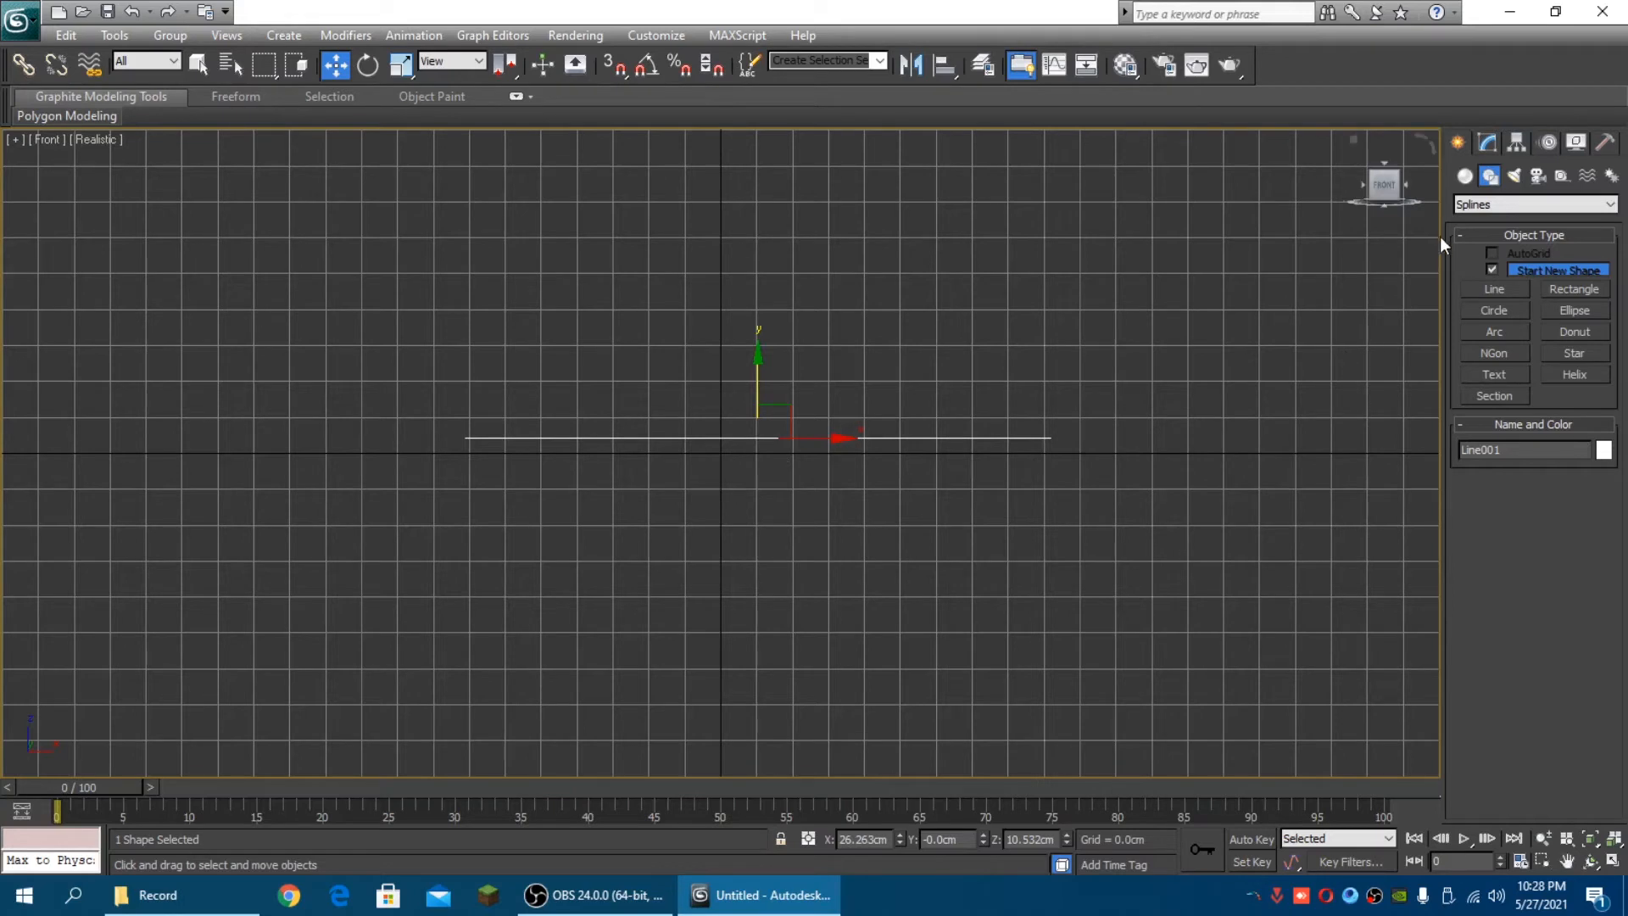
Refine the line at vertex level, inserting one vertex near its middle and one halfway along each half
{"action": "left_click", "coordinate": [1489, 143]}
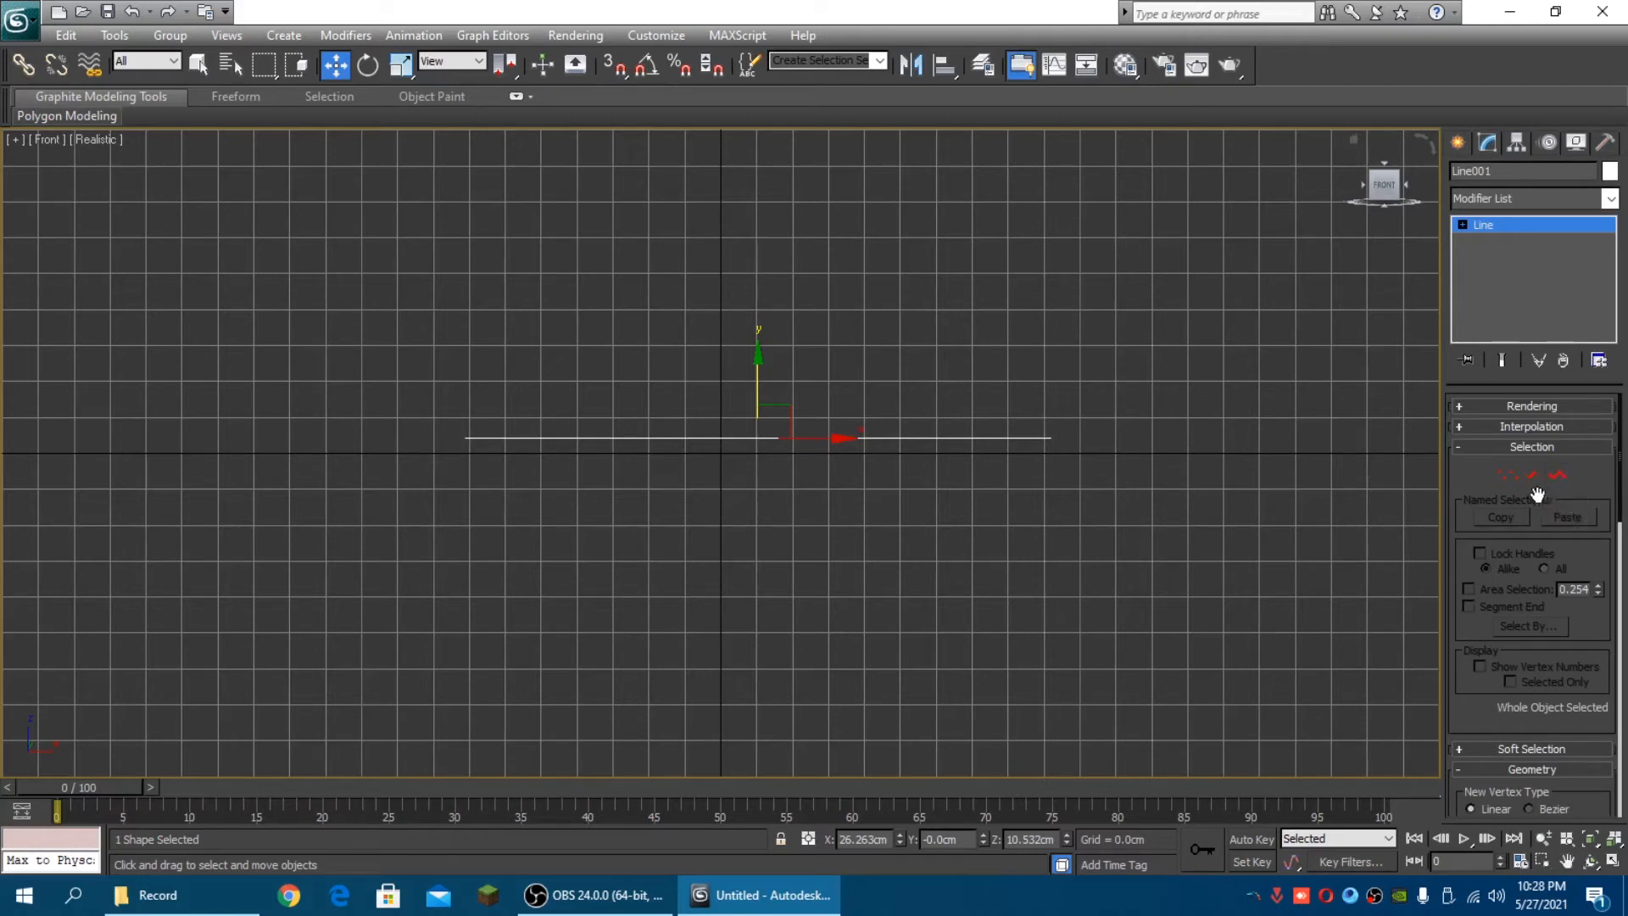
{"action": "left_click", "coordinate": [1507, 477]}
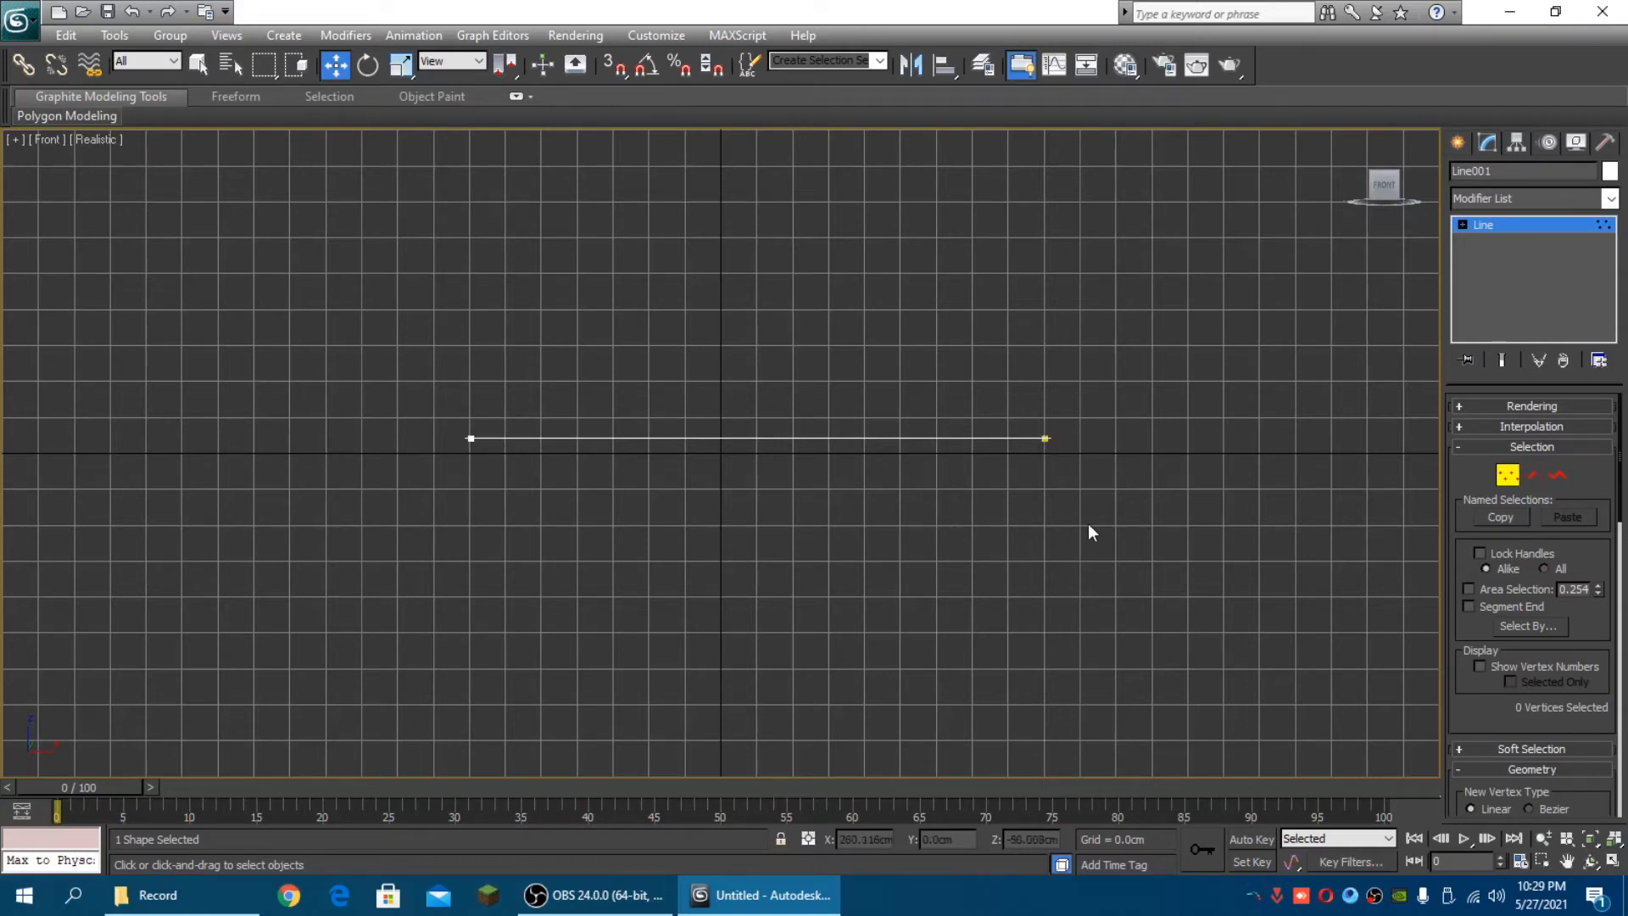
{"action": "right_click", "coordinate": [774, 441]}
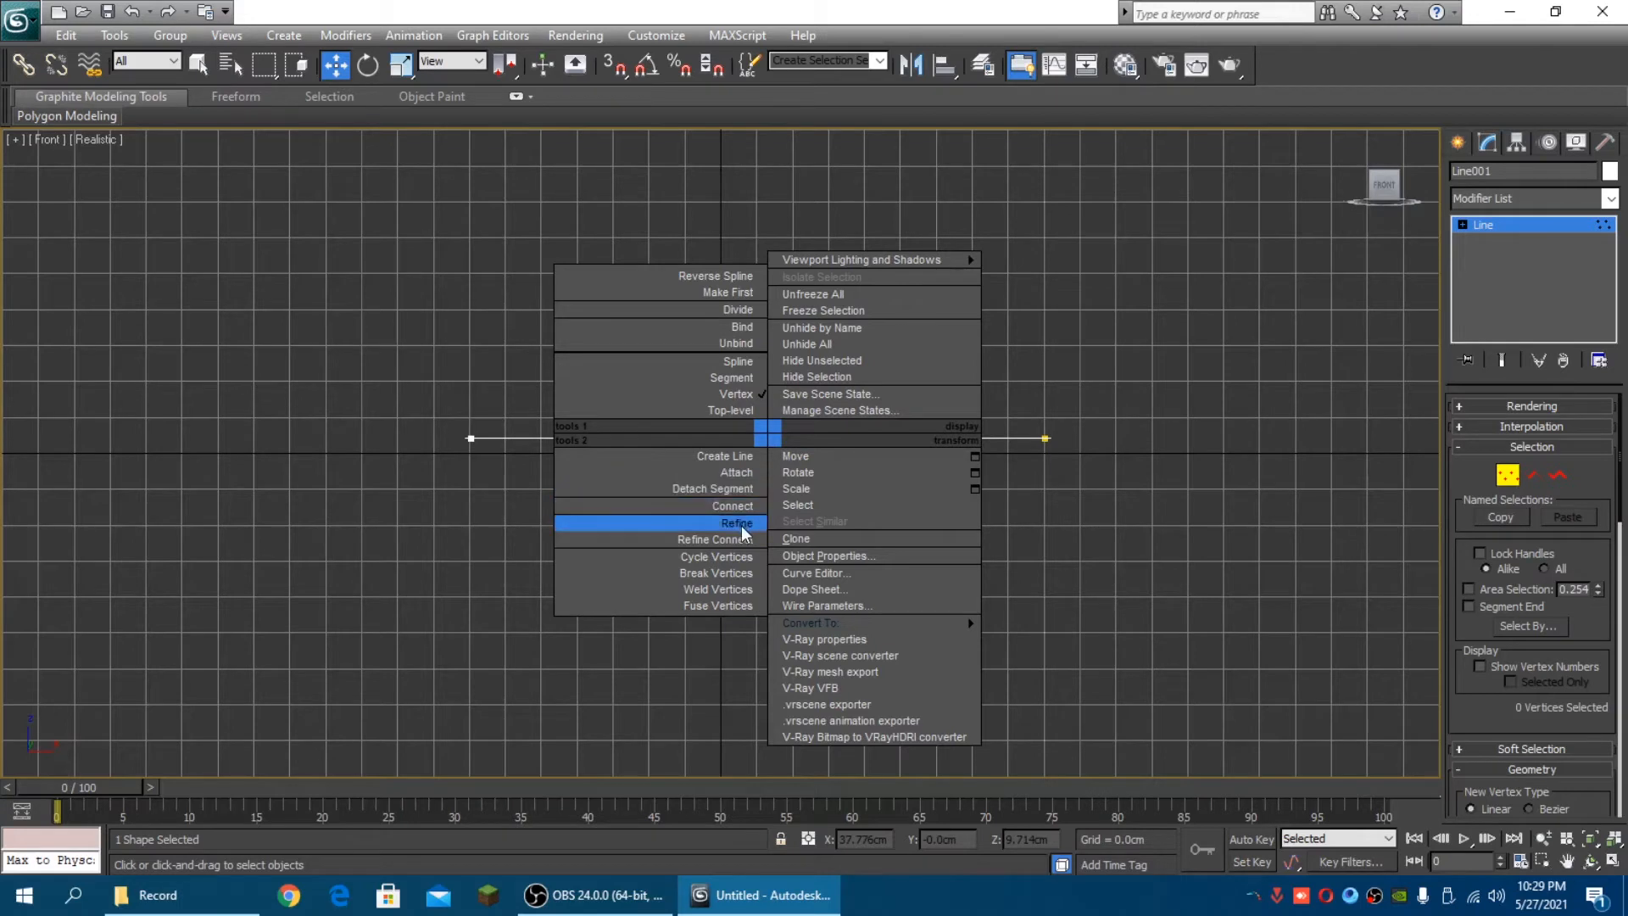
{"action": "left_click", "coordinate": [741, 526]}
{"action": "left_click", "coordinate": [762, 438]}
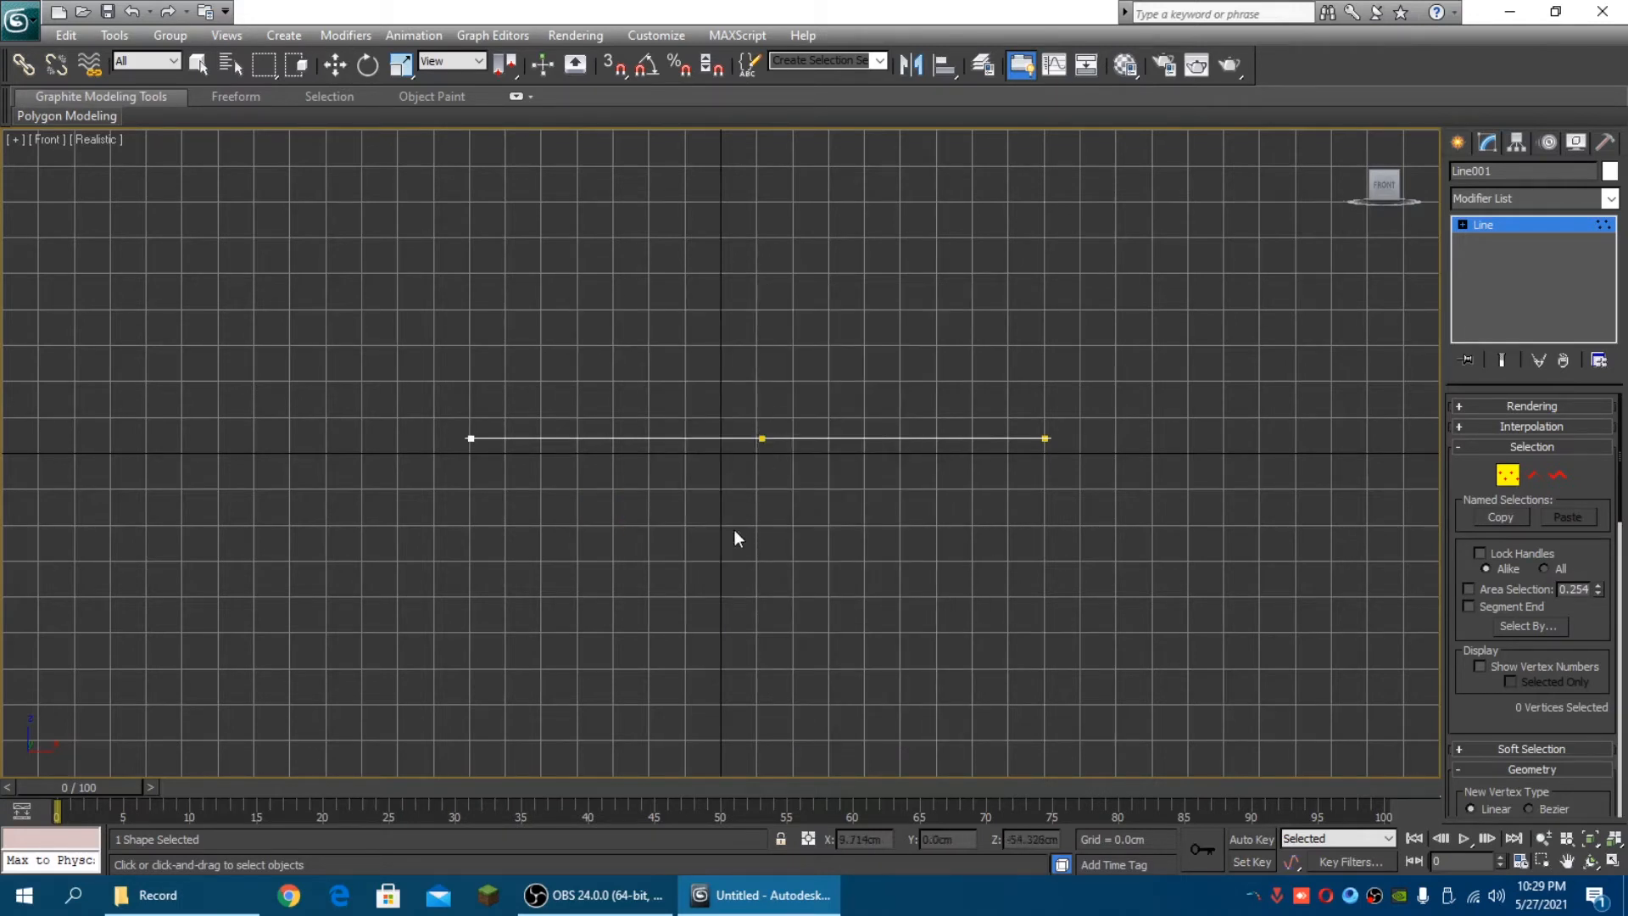
{"action": "left_click", "coordinate": [911, 438]}
{"action": "left_click", "coordinate": [614, 439]}
Move the left inserted vertex up to about Z 87.5 cm and the right one to about Z 86.8 cm, forming a zigzag
{"action": "left_click", "coordinate": [336, 65]}
{"action": "left_click_drag", "start_coordinate": [588, 388], "coordinate": [635, 466]}
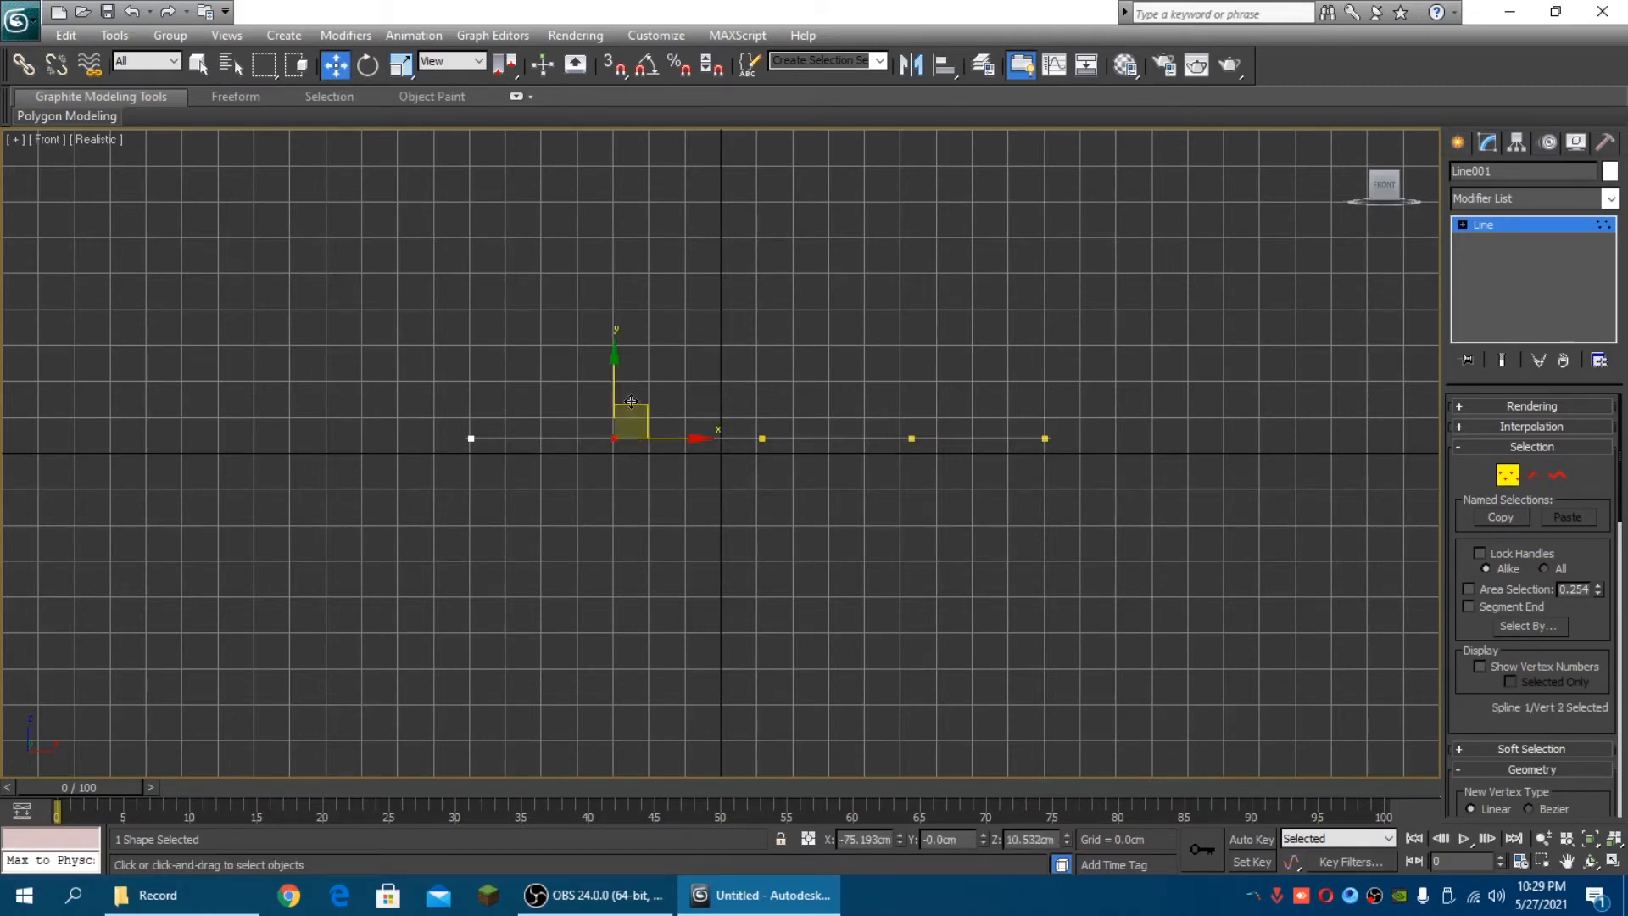
{"action": "left_click_drag", "start_coordinate": [615, 364], "coordinate": [616, 256]}
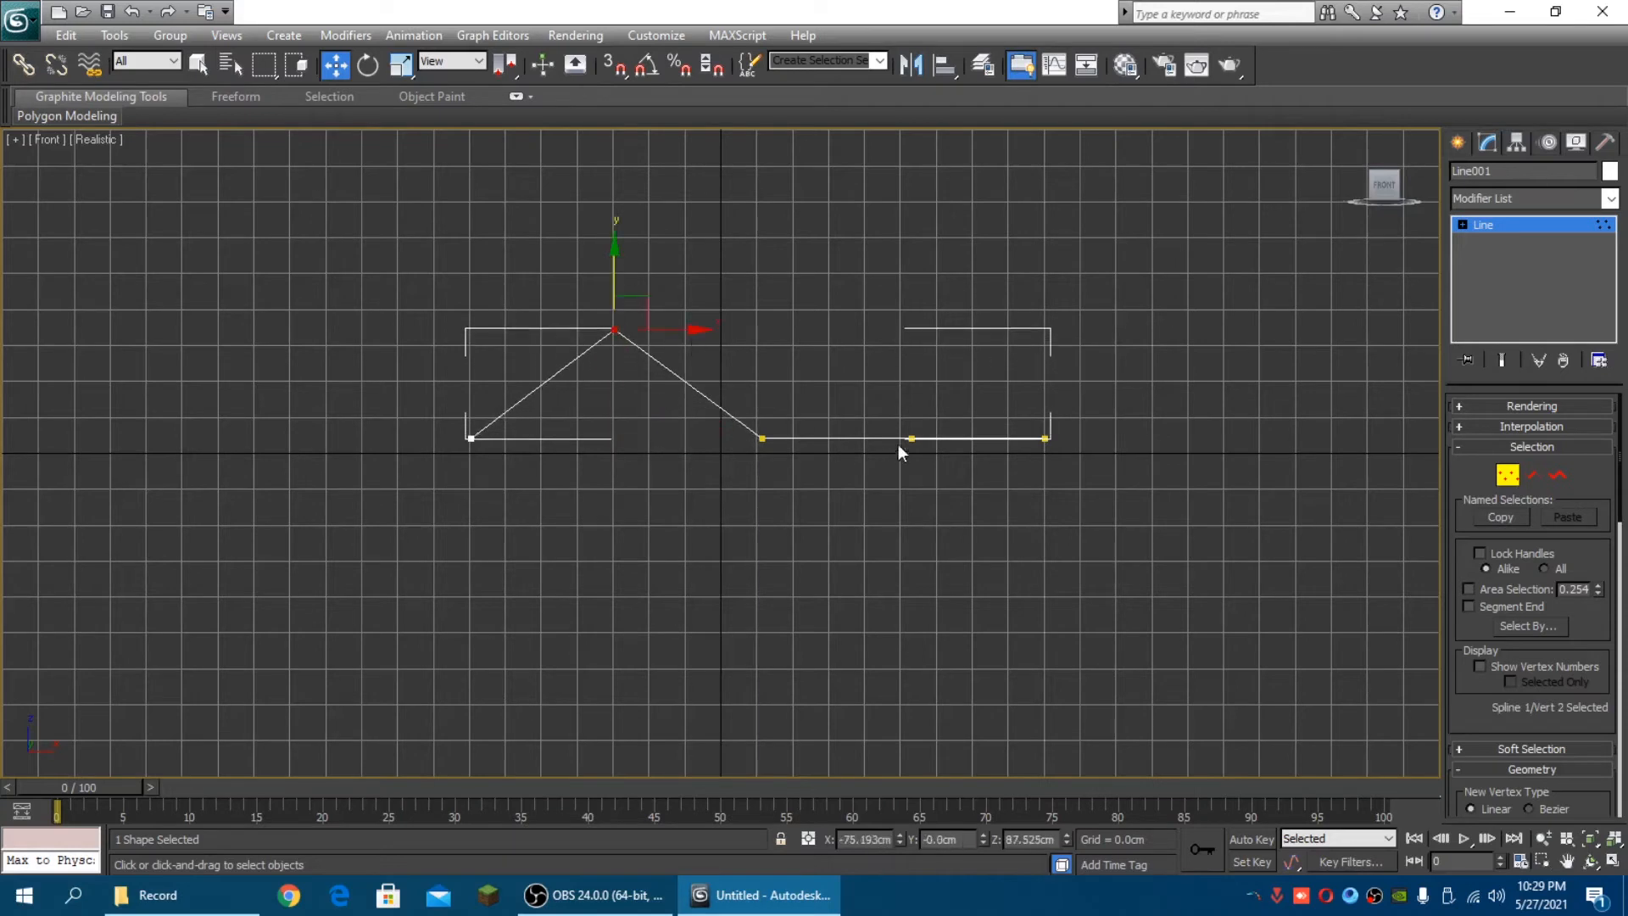
{"action": "left_click", "coordinate": [911, 438]}
{"action": "left_click_drag", "start_coordinate": [914, 367], "coordinate": [913, 257]}
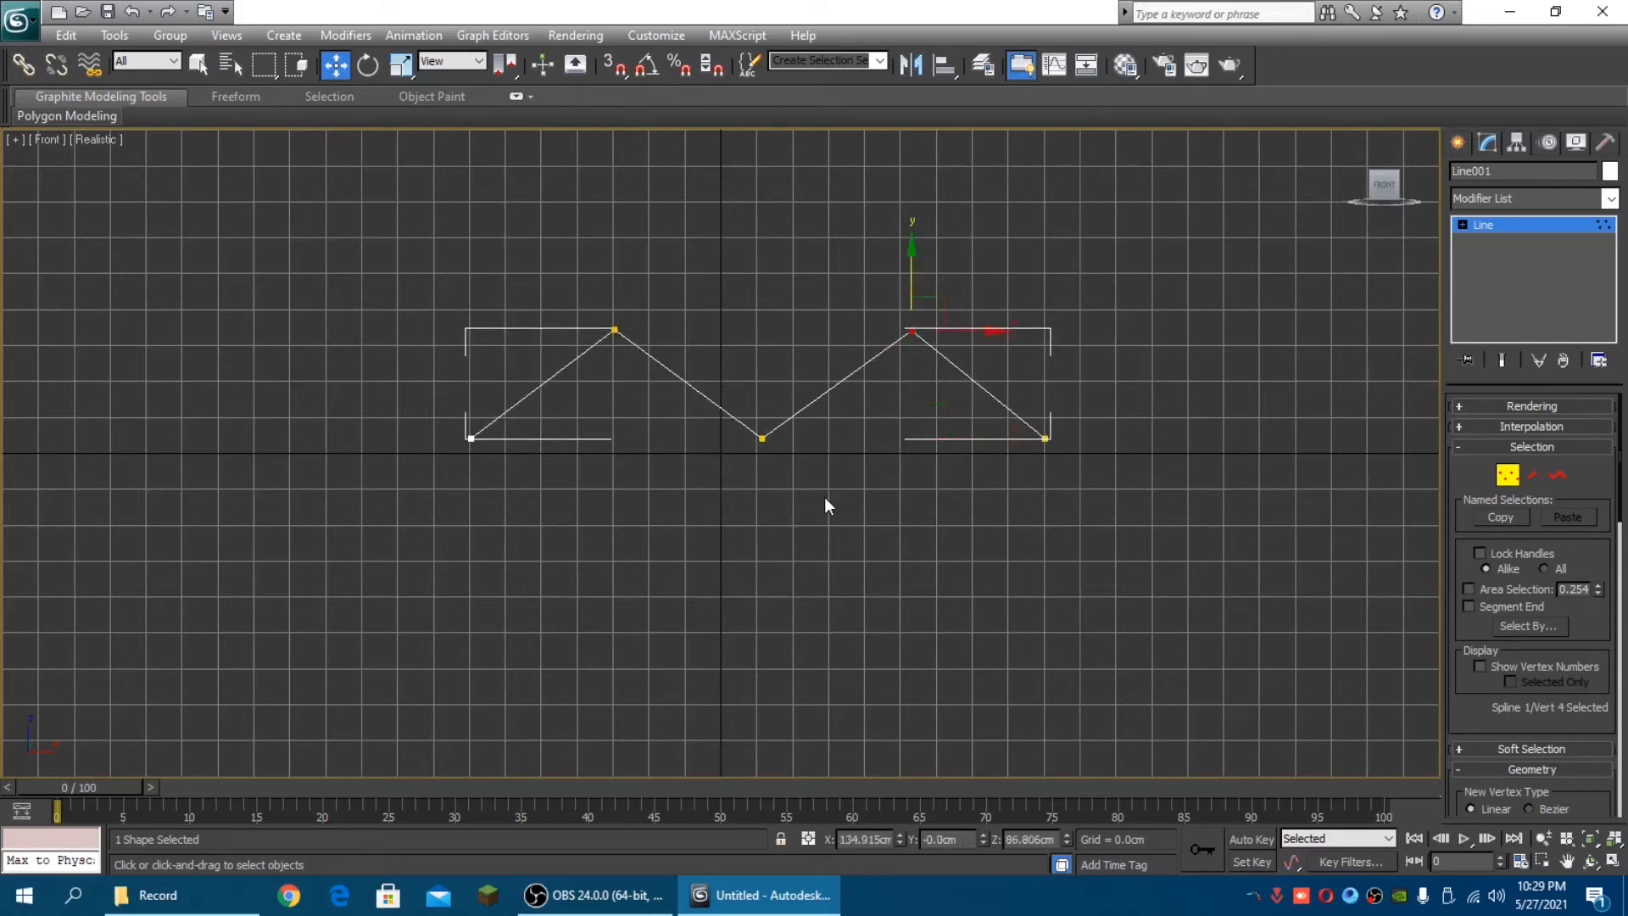
{"action": "left_click", "coordinate": [937, 482]}
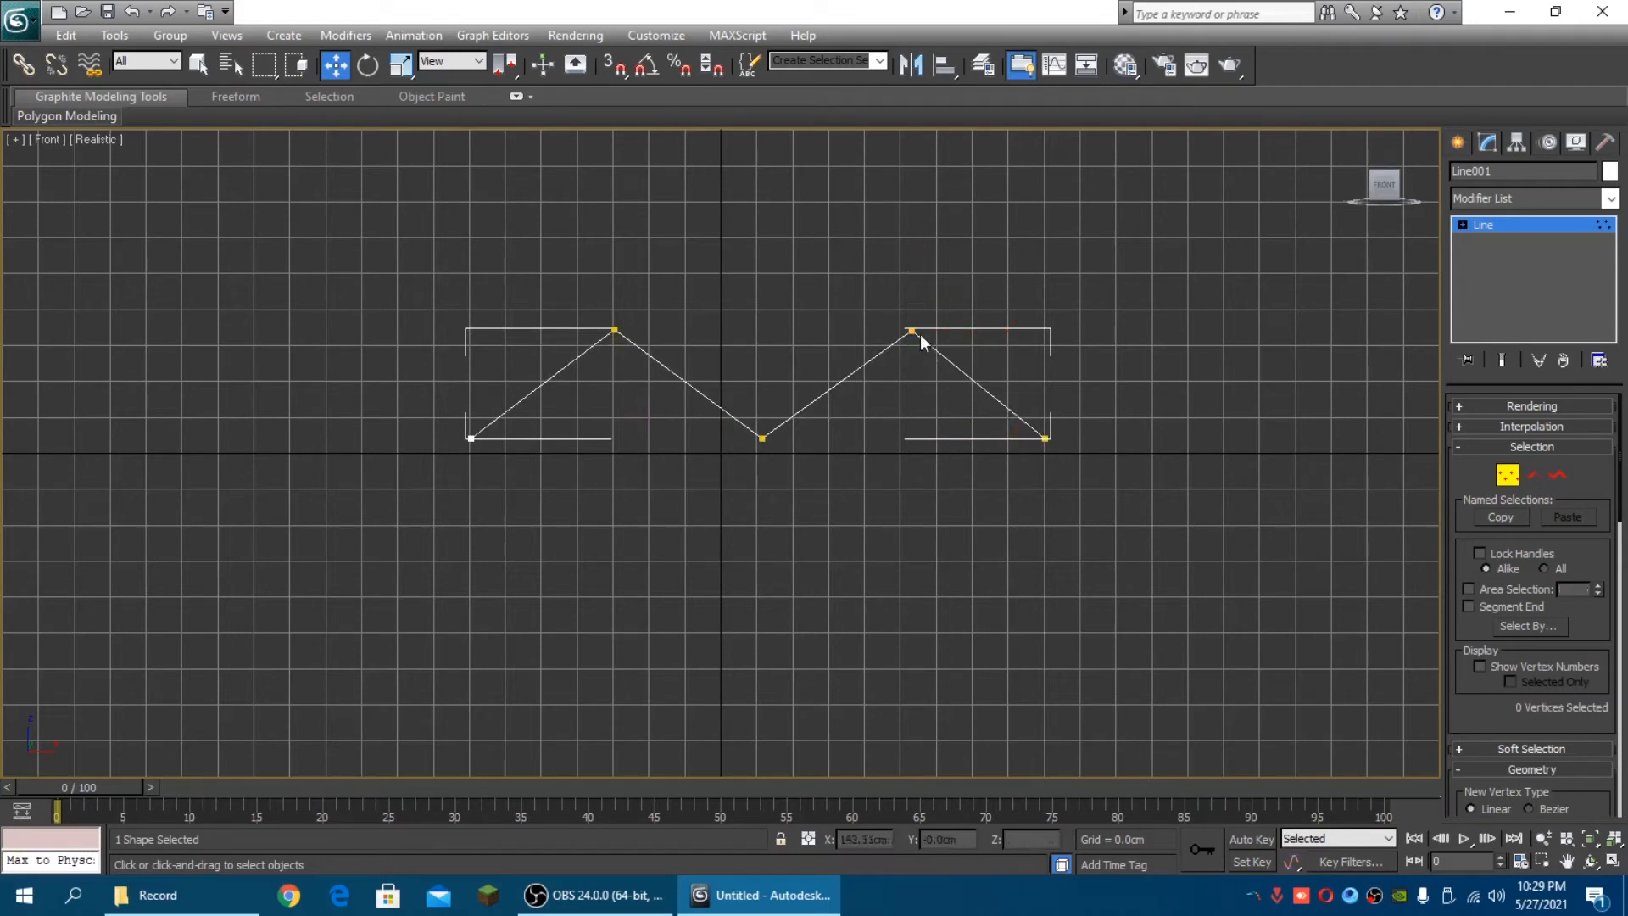
Switch to segment editing and select the rightmost segment, followed by the segment descending to the middle vertex
{"action": "left_click", "coordinate": [1532, 477]}
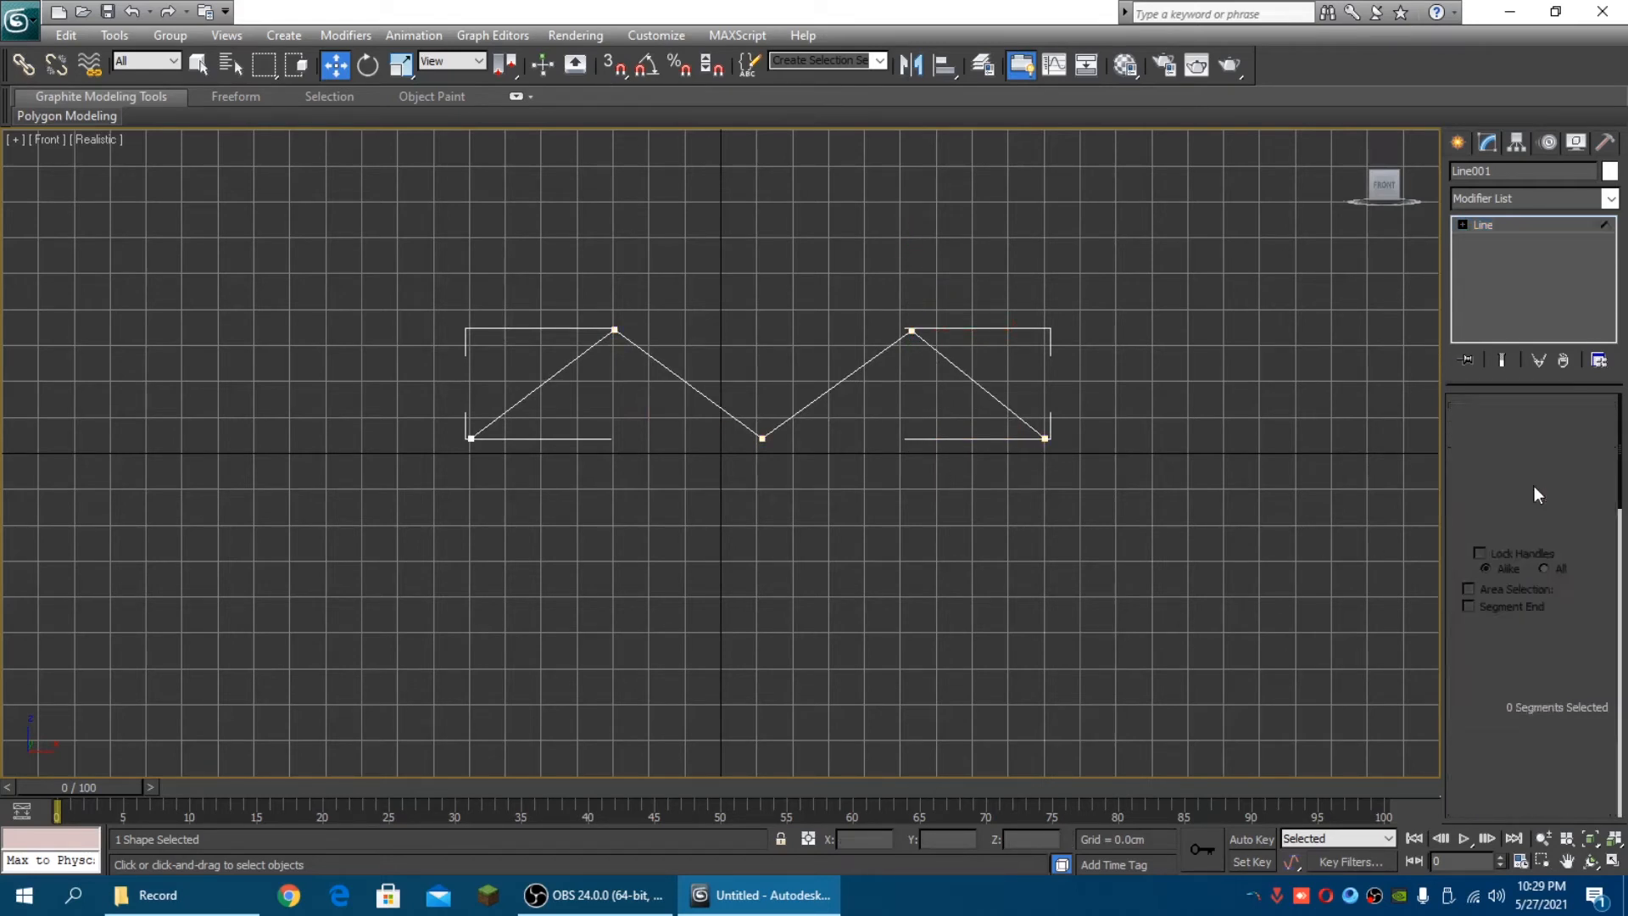
{"action": "left_click", "coordinate": [984, 390]}
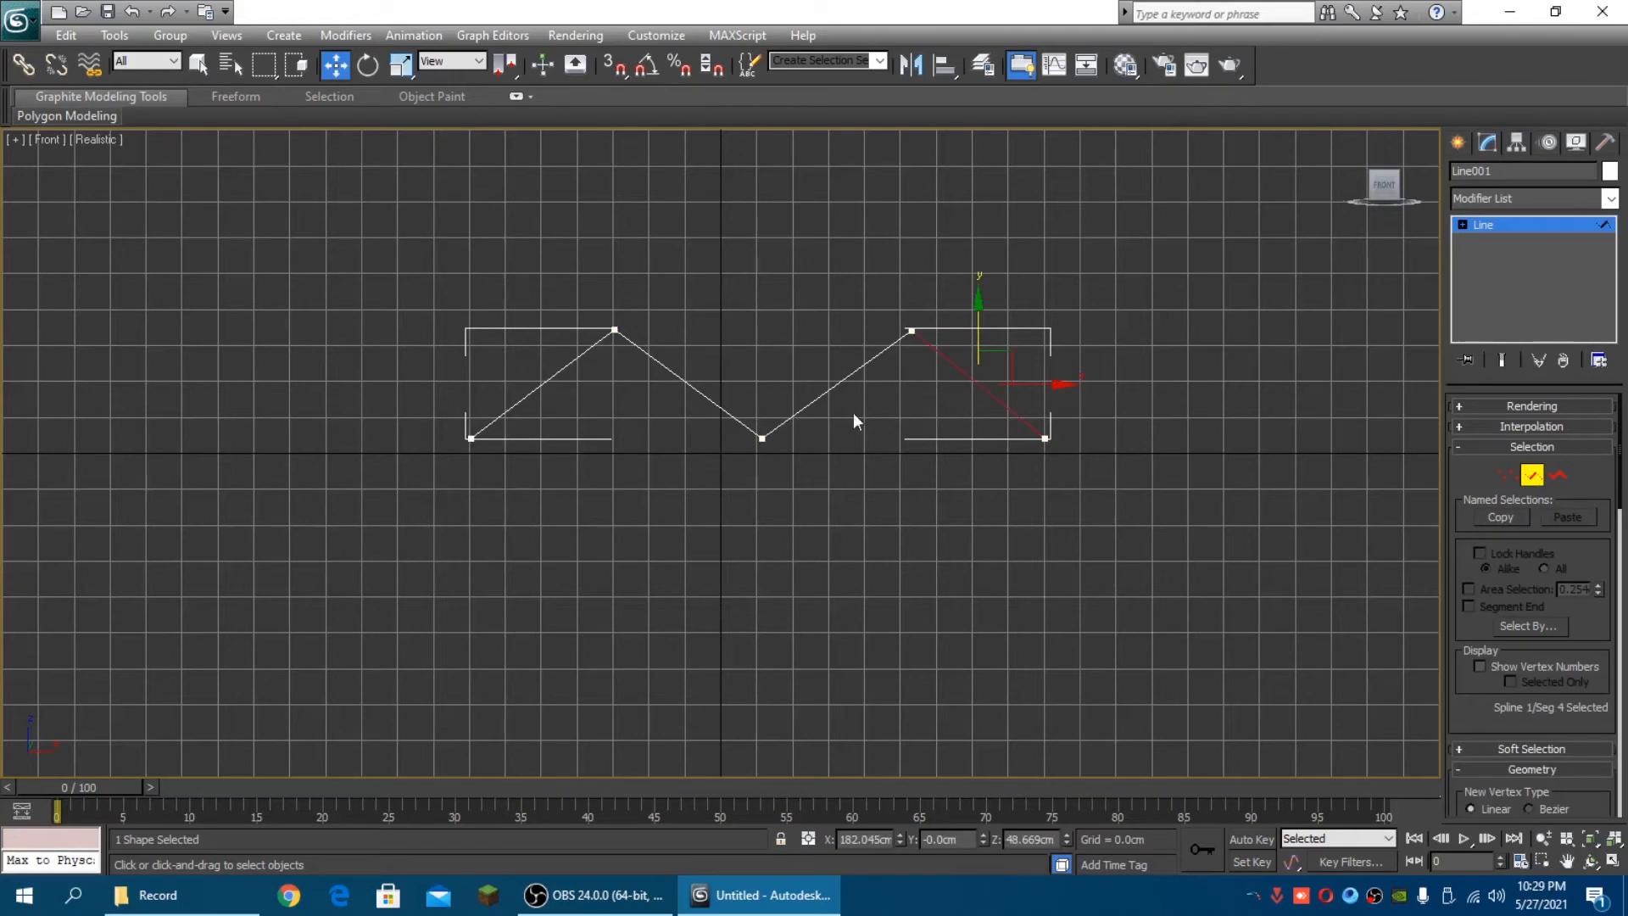
{"action": "left_click", "coordinate": [692, 392]}
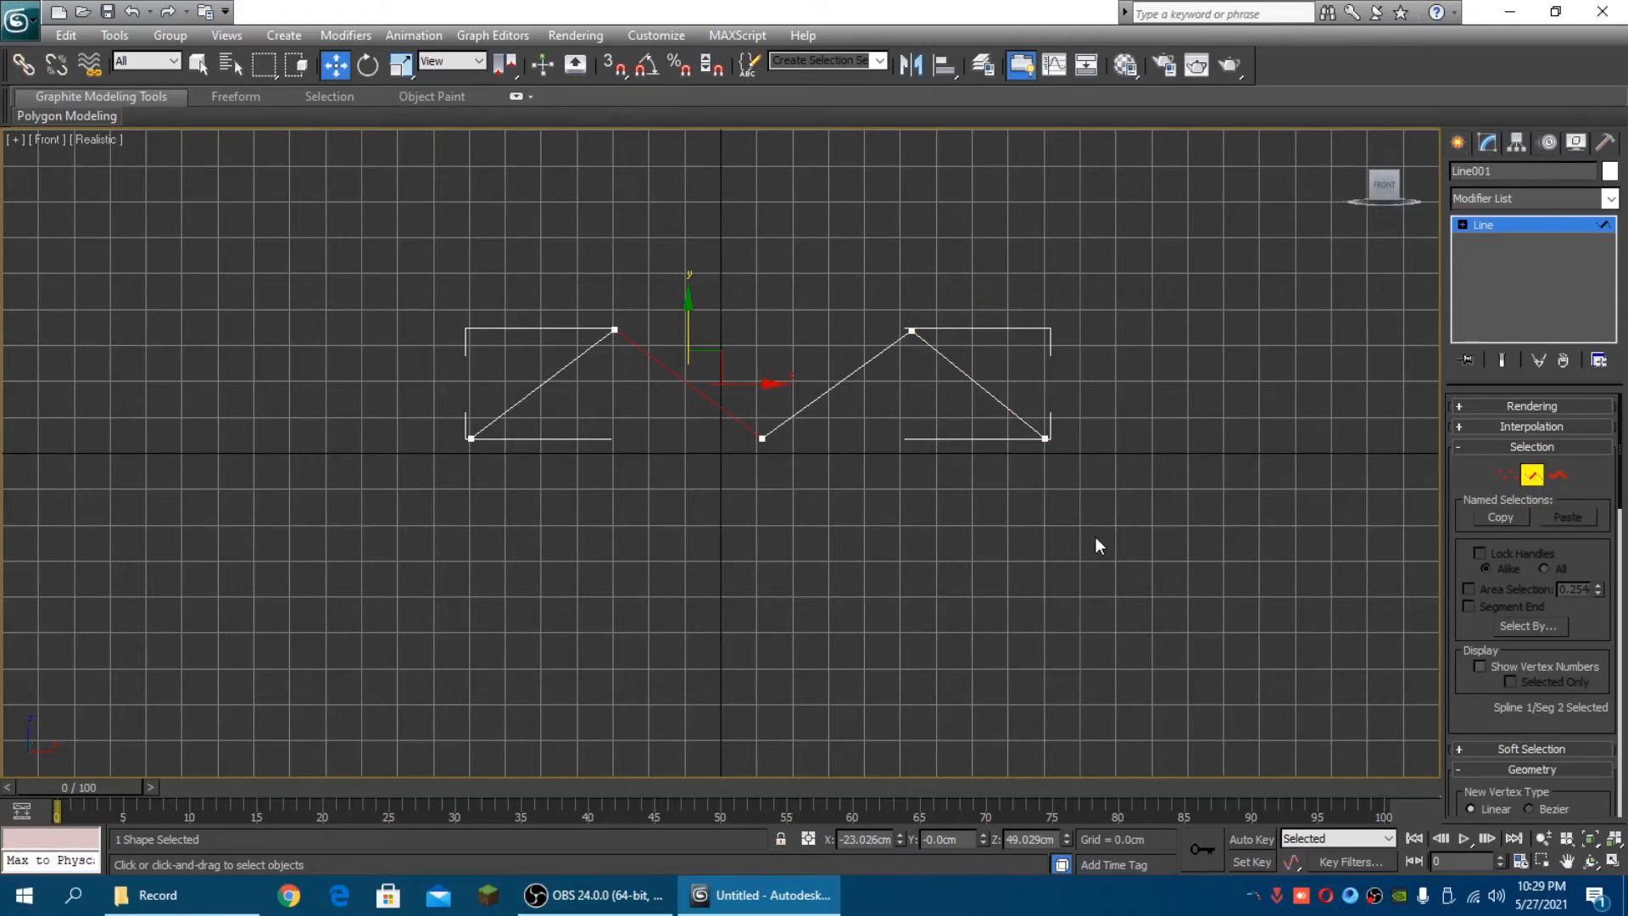
Return to vertex editing, make the middle vertex Smooth and move it to about X 33 cm, Z 13 cm
{"action": "left_click", "coordinate": [1501, 480]}
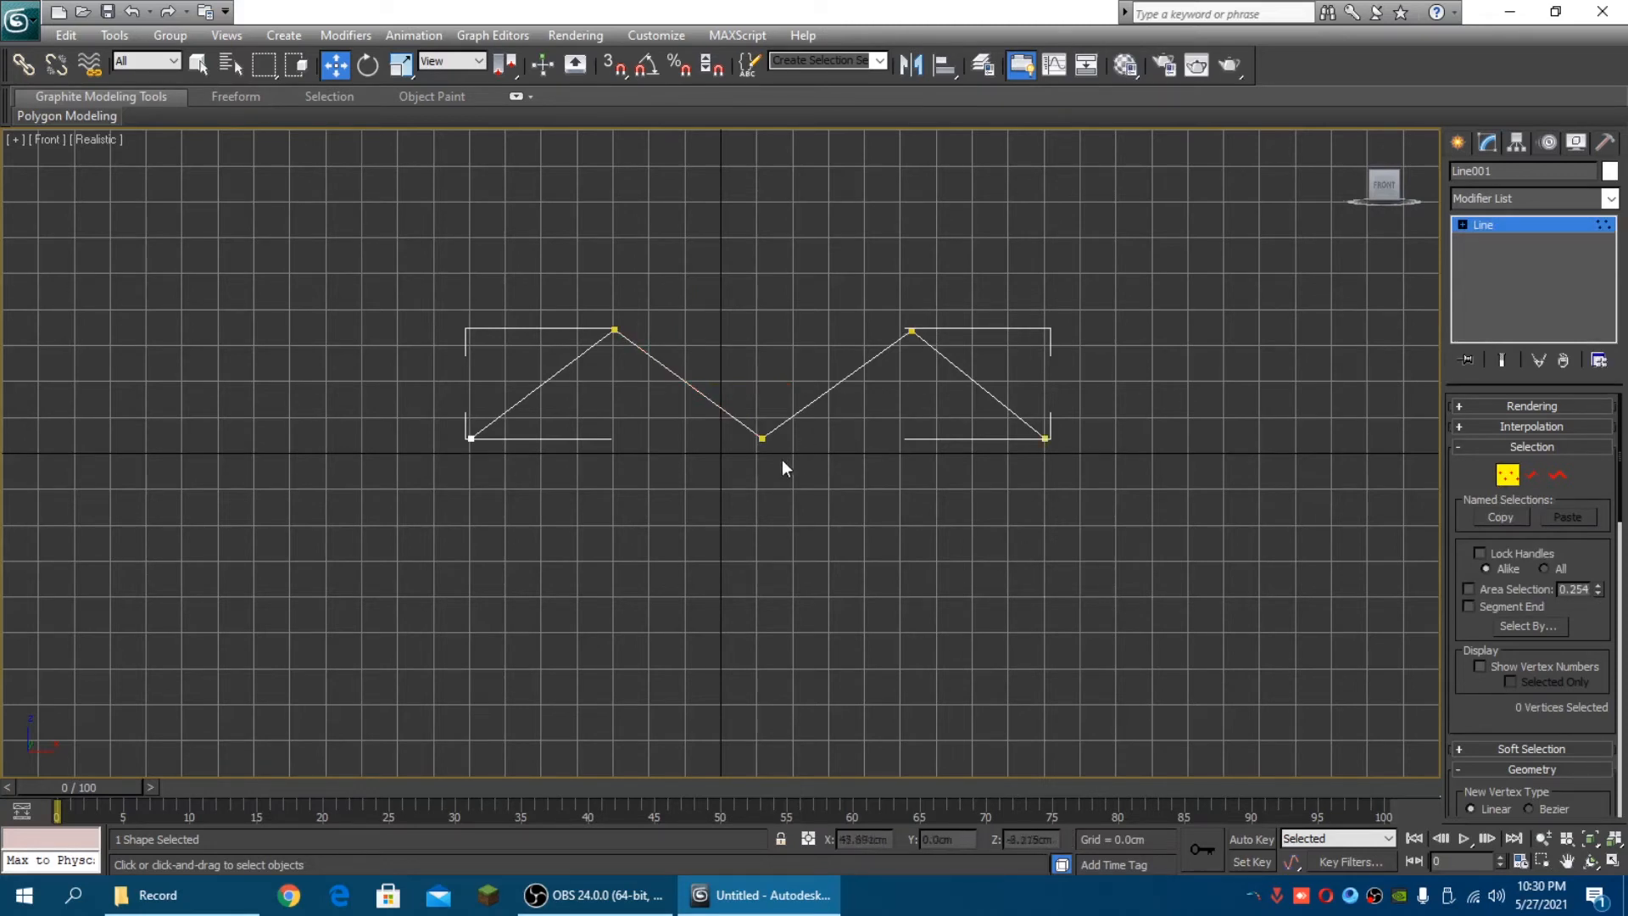
{"action": "left_click", "coordinate": [763, 439]}
{"action": "right_click", "coordinate": [763, 441]}
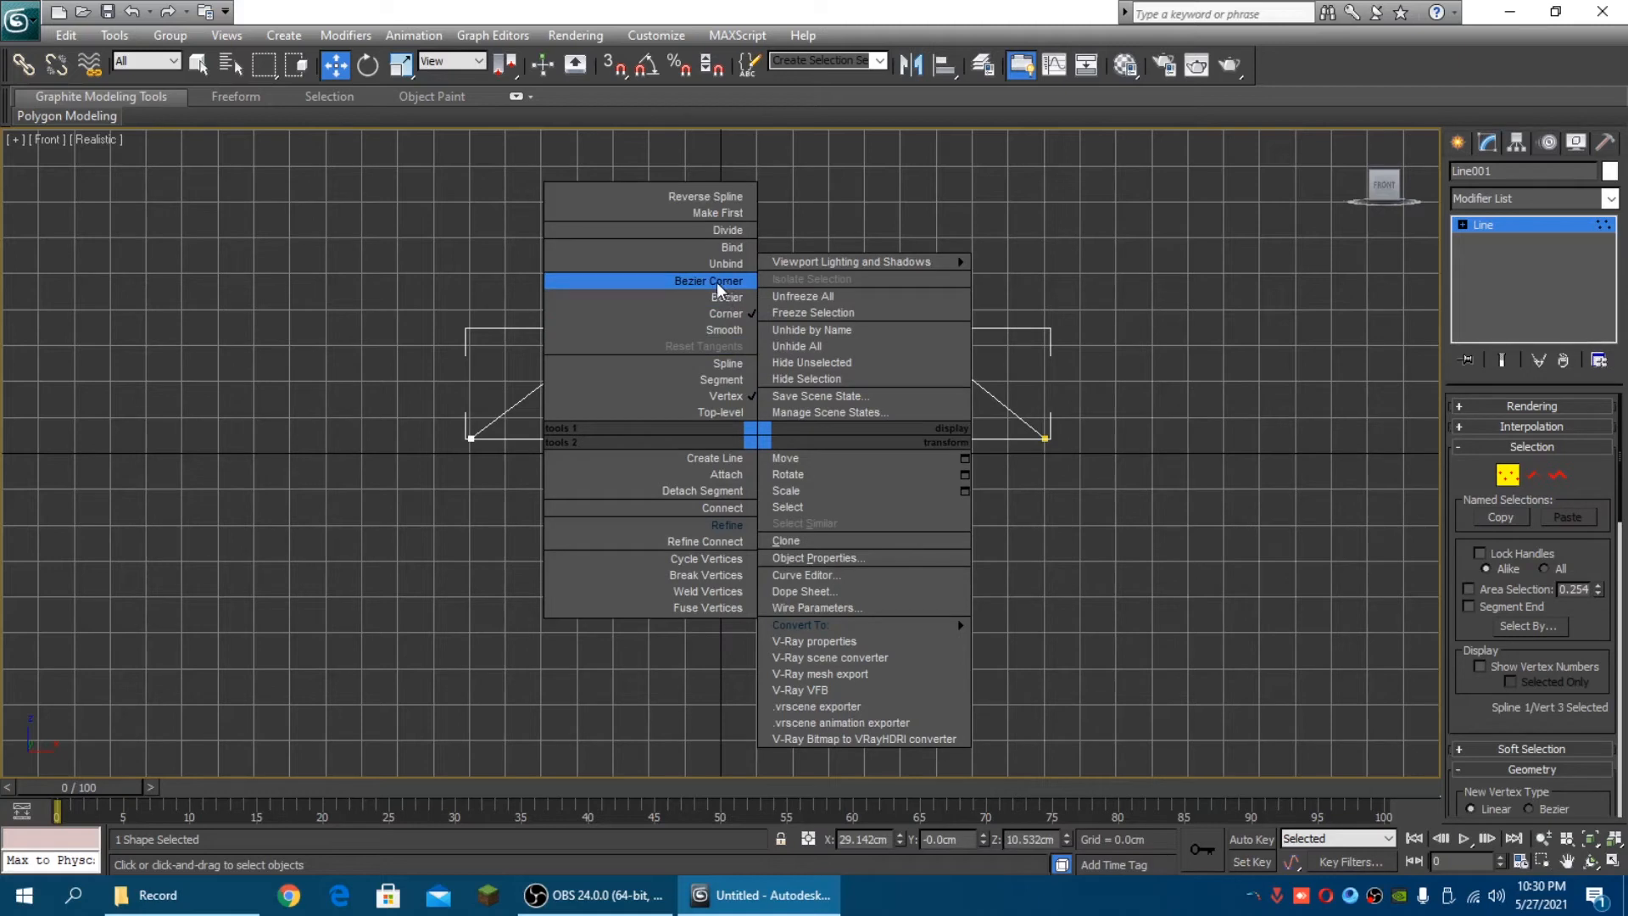
{"action": "left_click", "coordinate": [723, 330]}
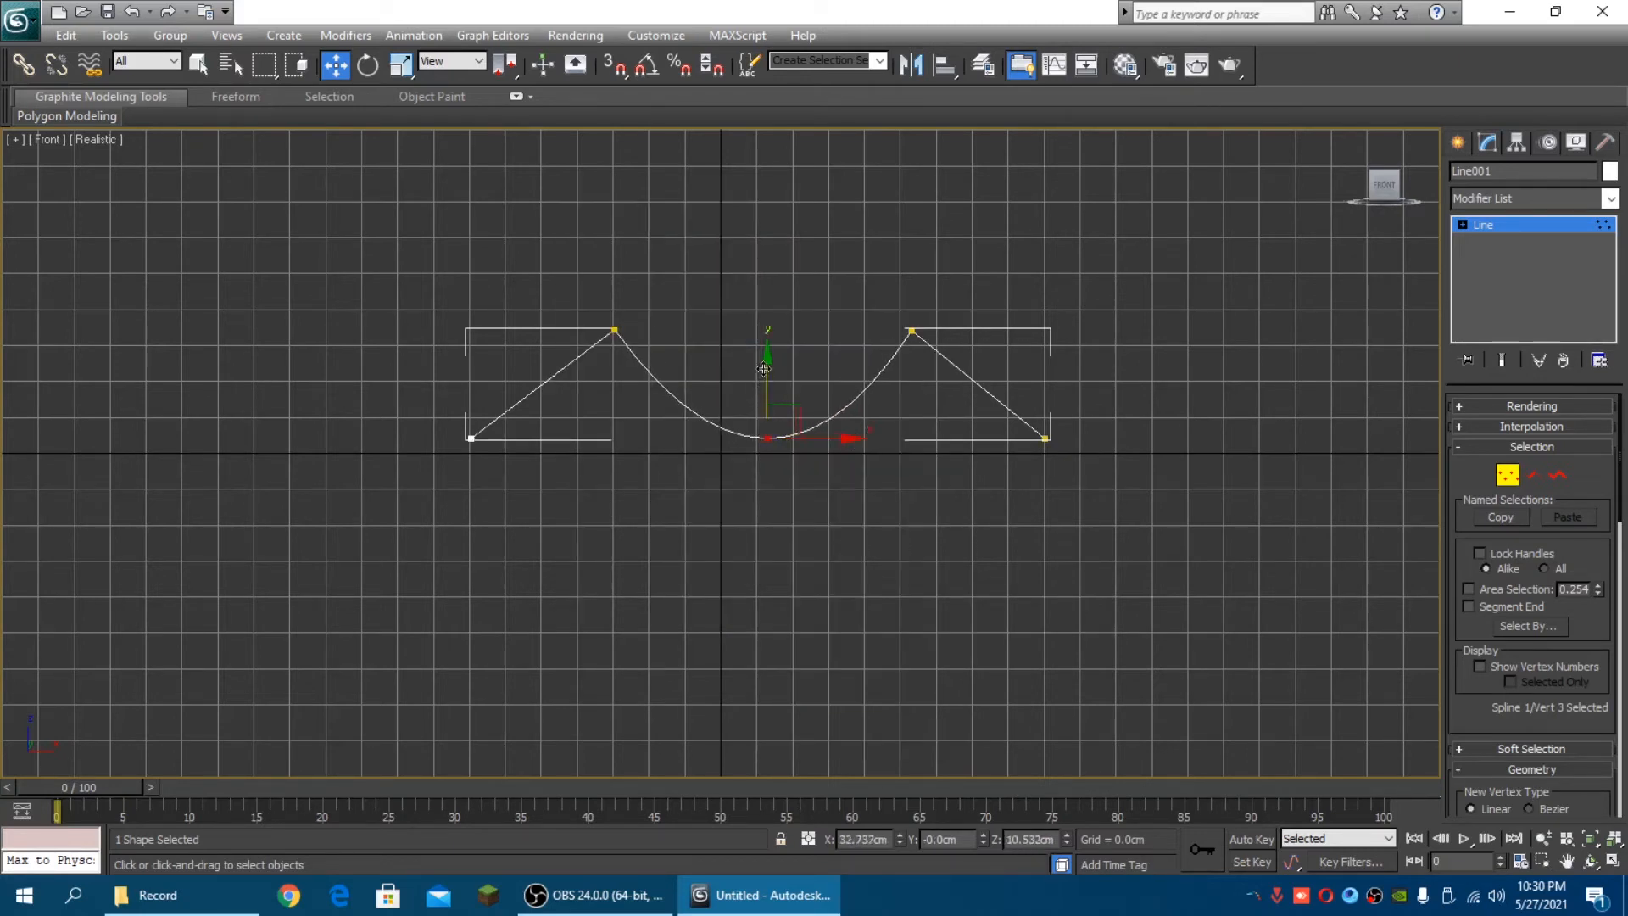
{"action": "left_click_drag", "start_coordinate": [763, 368], "coordinate": [763, 366]}
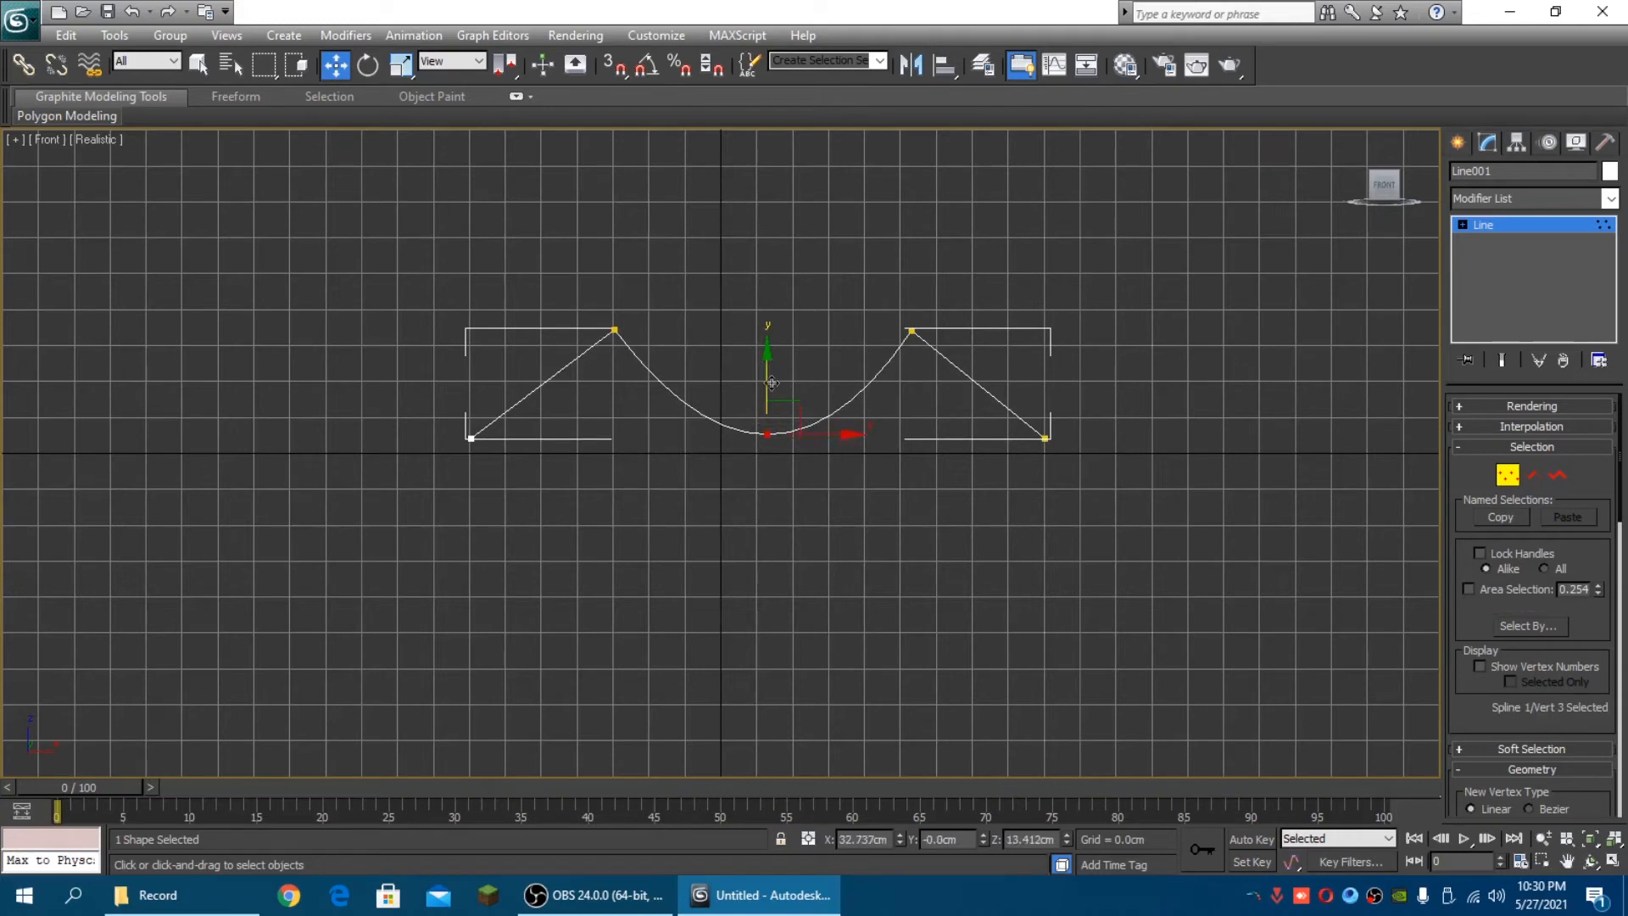
Make the right peak vertex Bezier and level its tangent handles horizontally to form a rounded crest
{"action": "left_click", "coordinate": [911, 329]}
{"action": "right_click", "coordinate": [912, 331]}
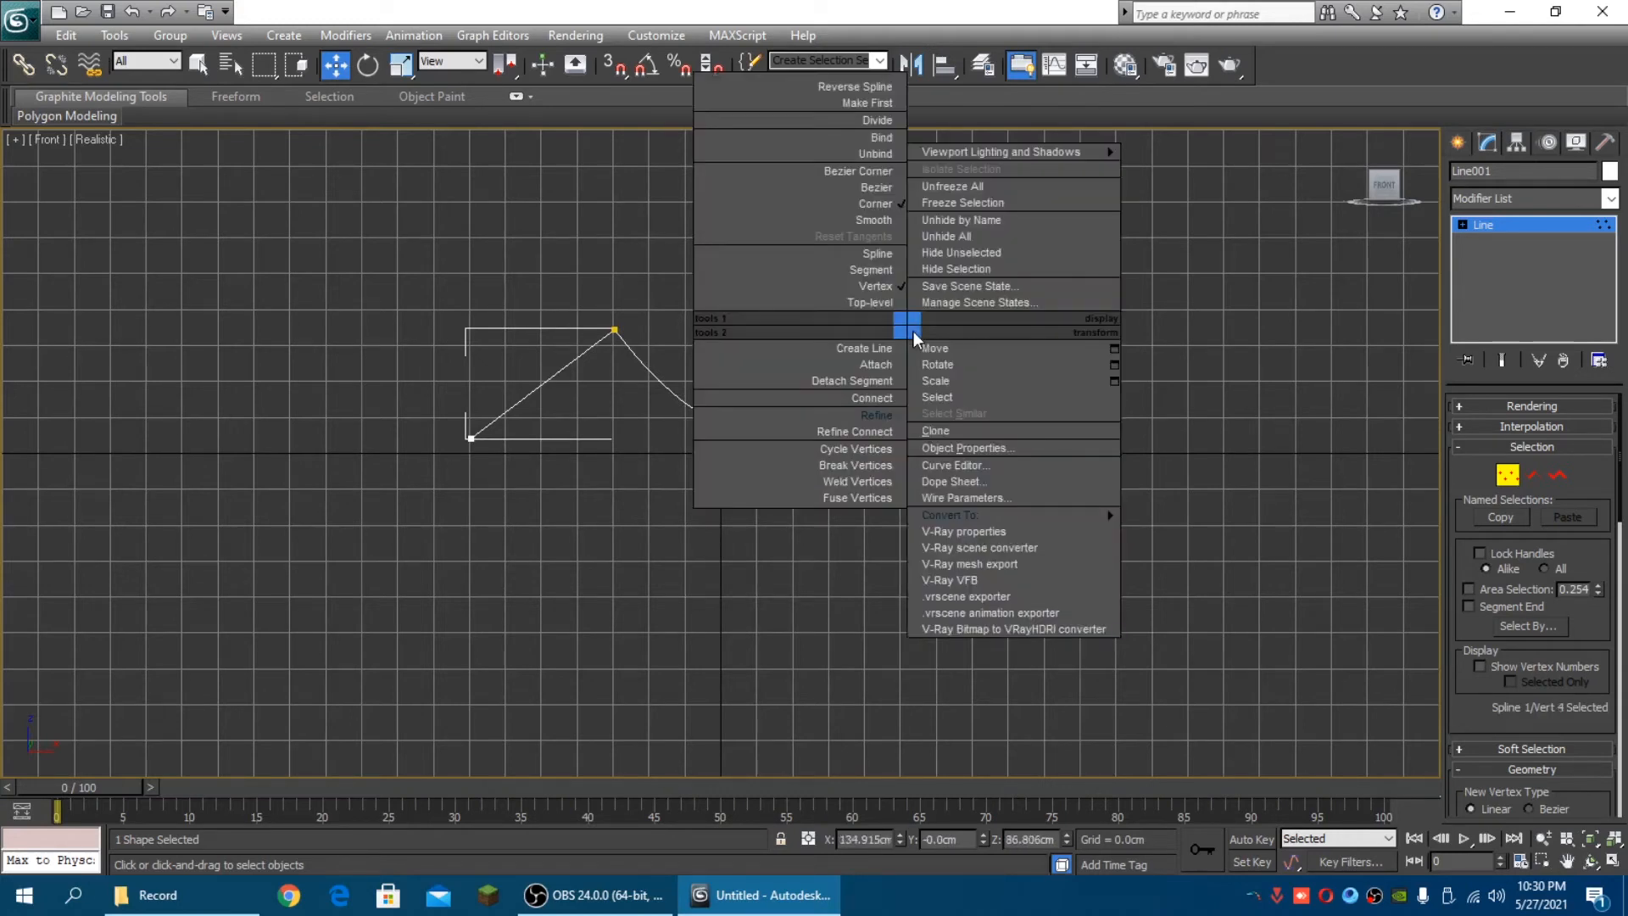
{"action": "left_click", "coordinate": [875, 188]}
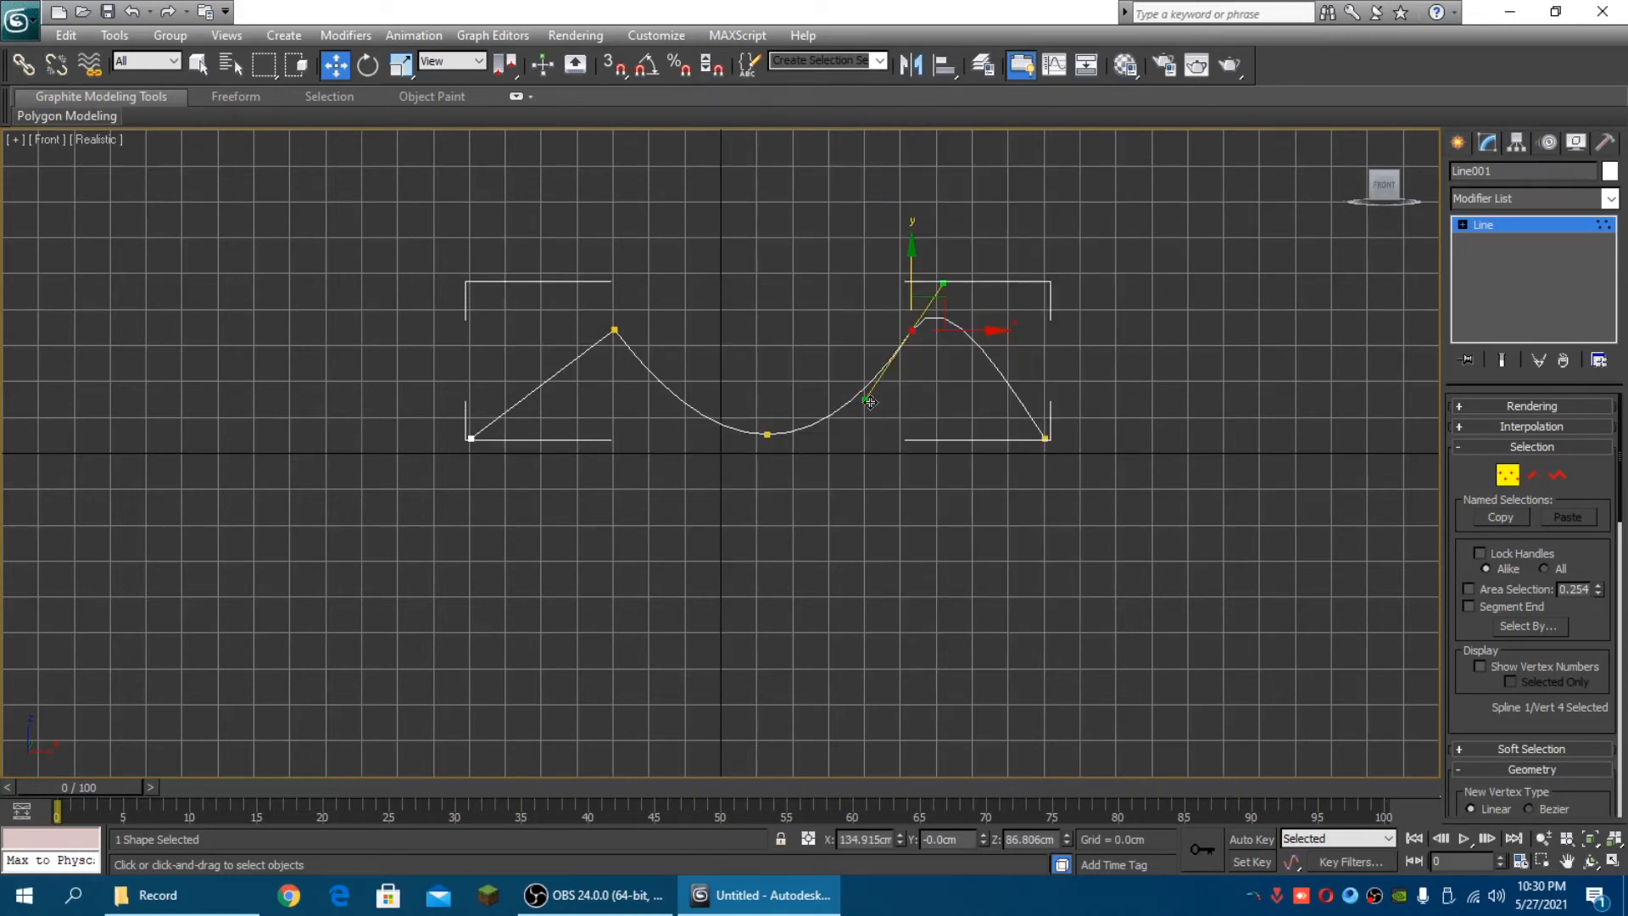
{"action": "left_click_drag", "start_coordinate": [870, 402], "coordinate": [830, 379]}
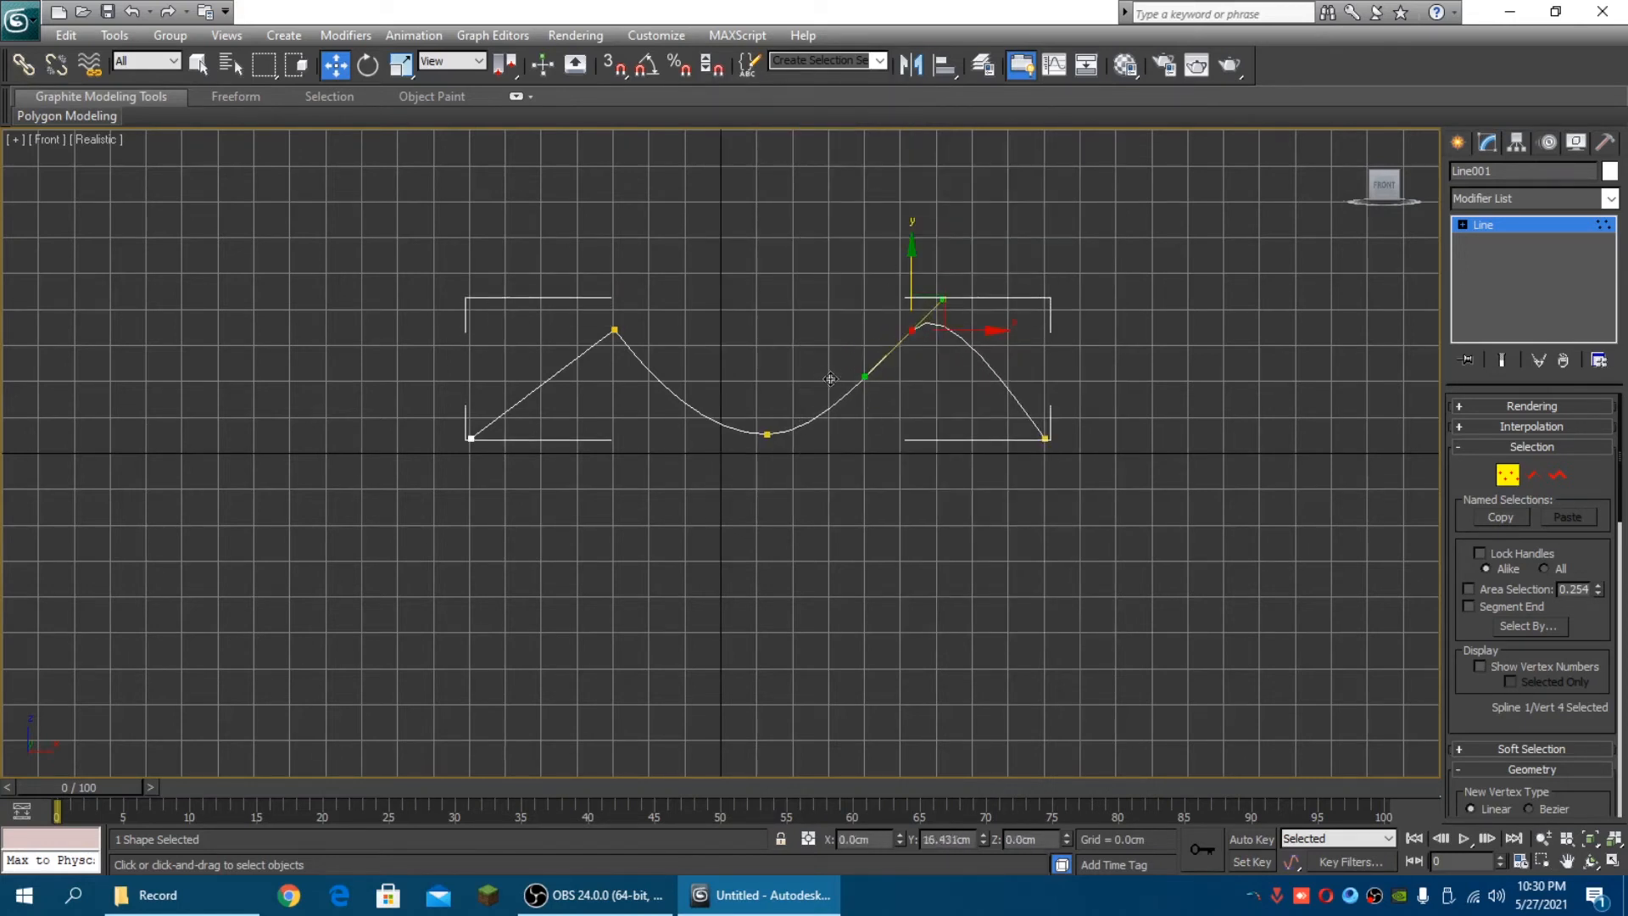
{"action": "left_click_drag", "start_coordinate": [943, 299], "coordinate": [973, 330]}
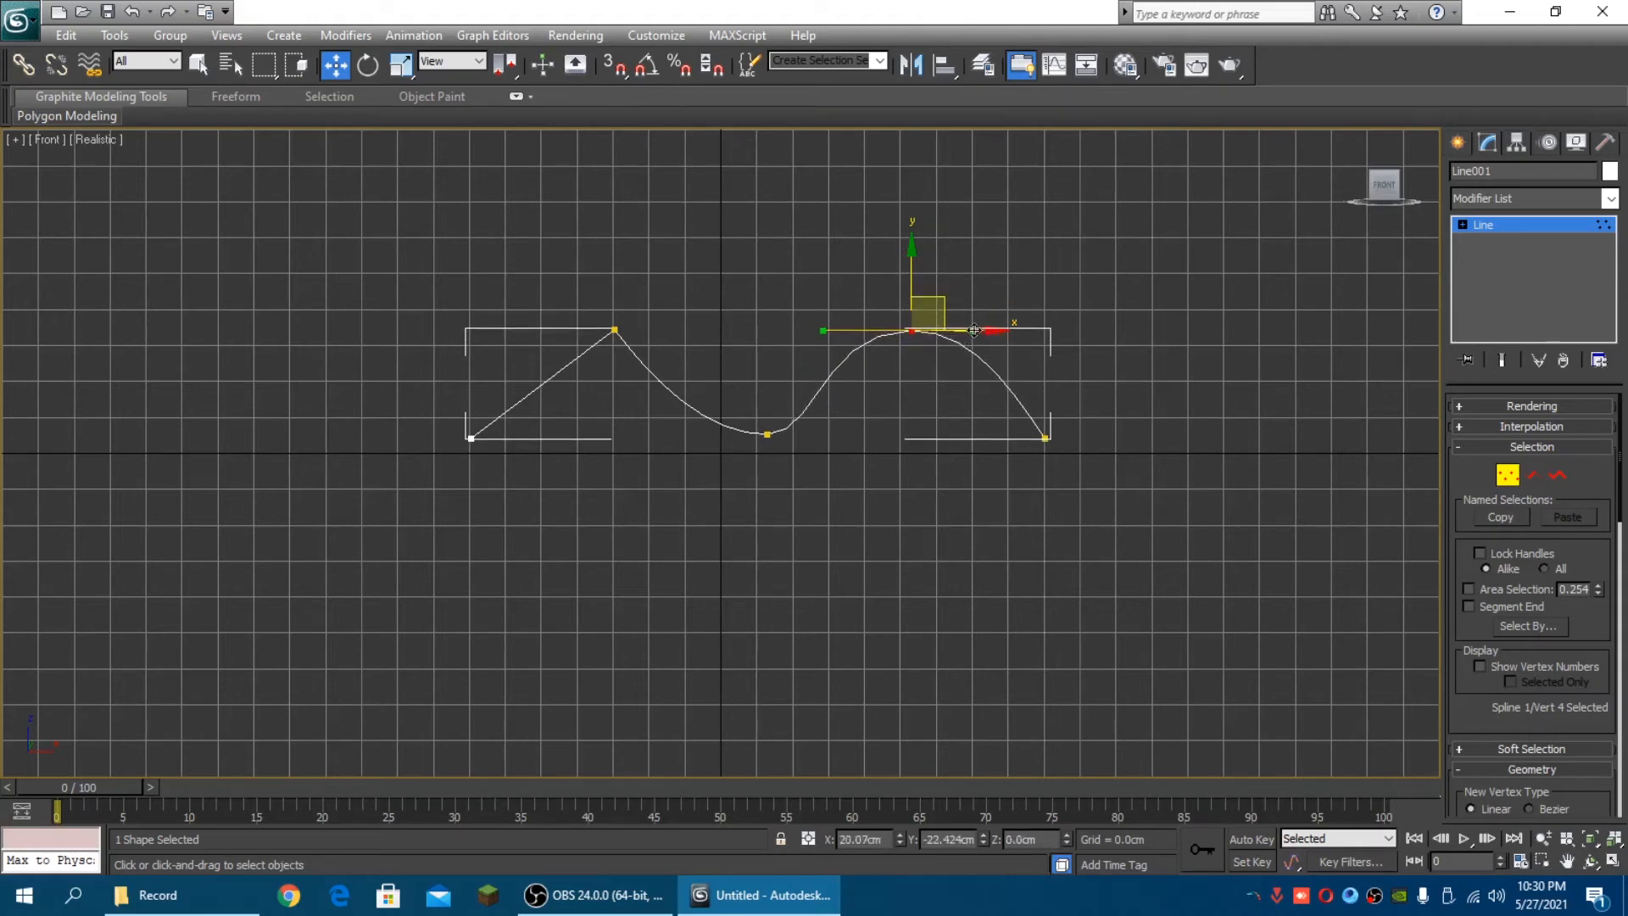
{"action": "left_click_drag", "start_coordinate": [817, 330], "coordinate": [838, 331]}
{"action": "left_click_drag", "start_coordinate": [972, 330], "coordinate": [968, 331]}
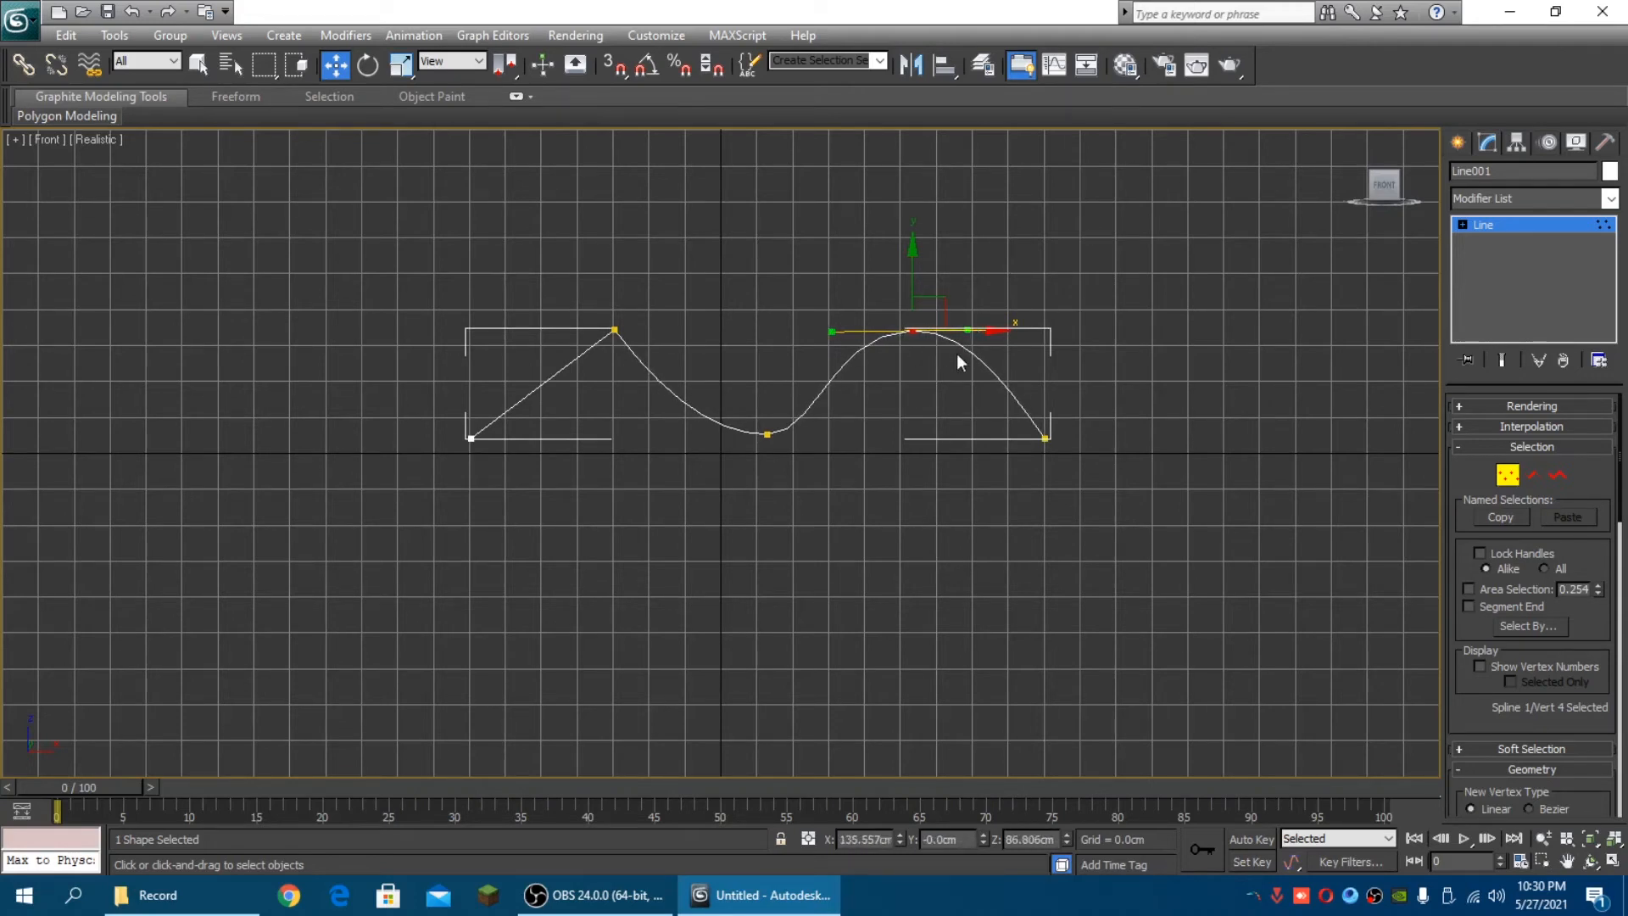
Make the left peak vertex Bezier Corner and swing both tangent handles independently to its right side
{"action": "left_click", "coordinate": [617, 329]}
{"action": "right_click", "coordinate": [615, 329]}
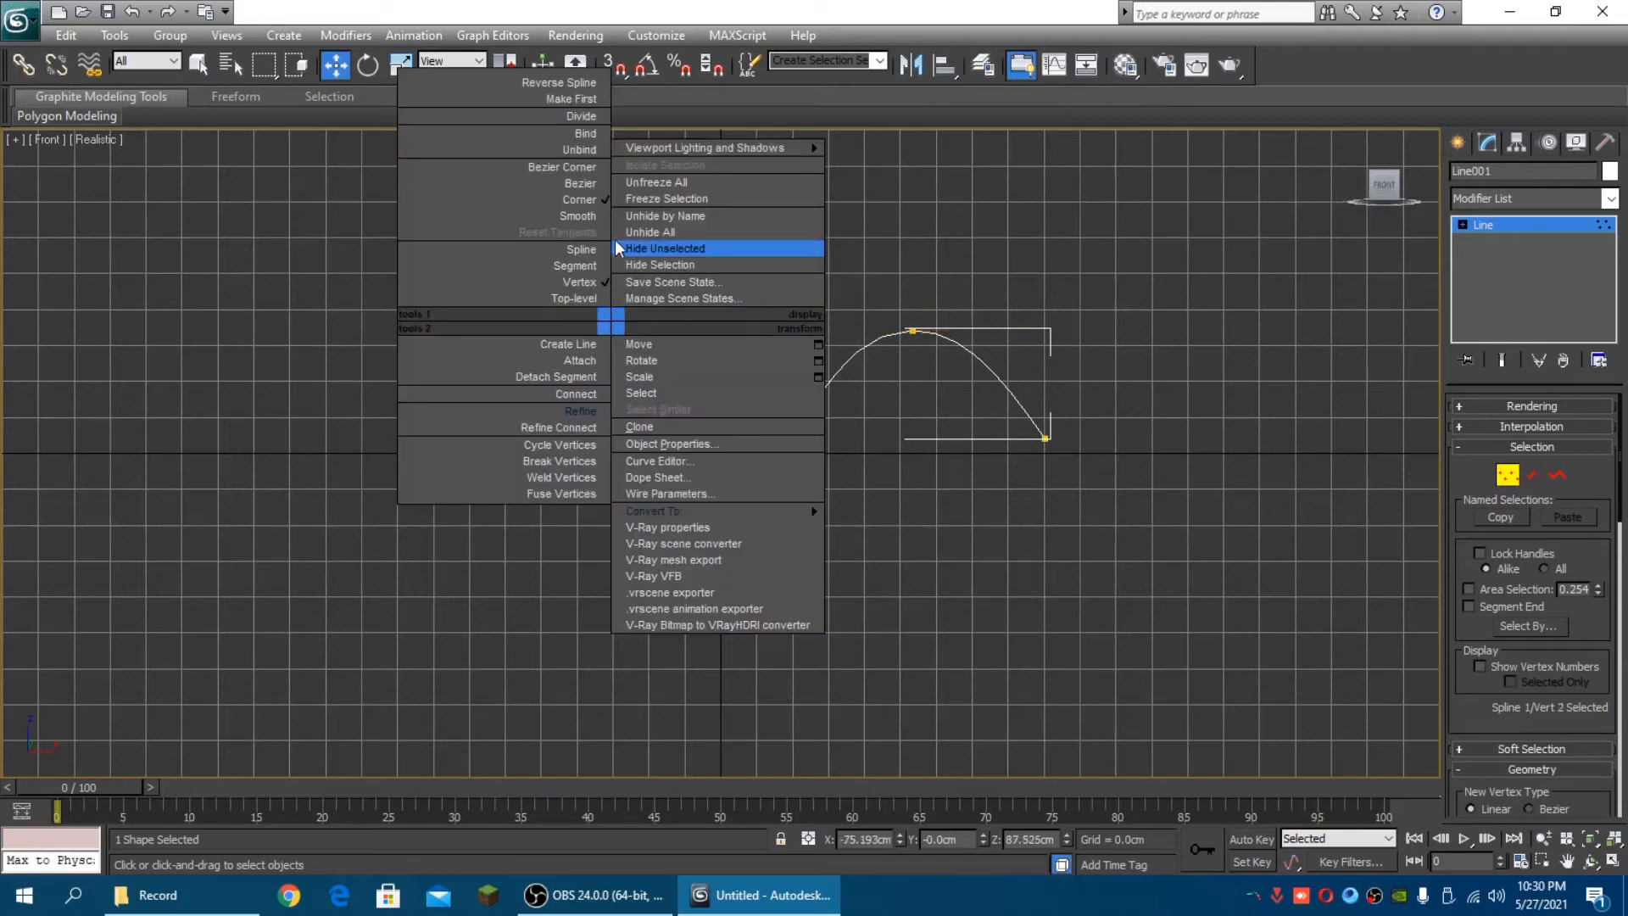
{"action": "left_click", "coordinate": [576, 171]}
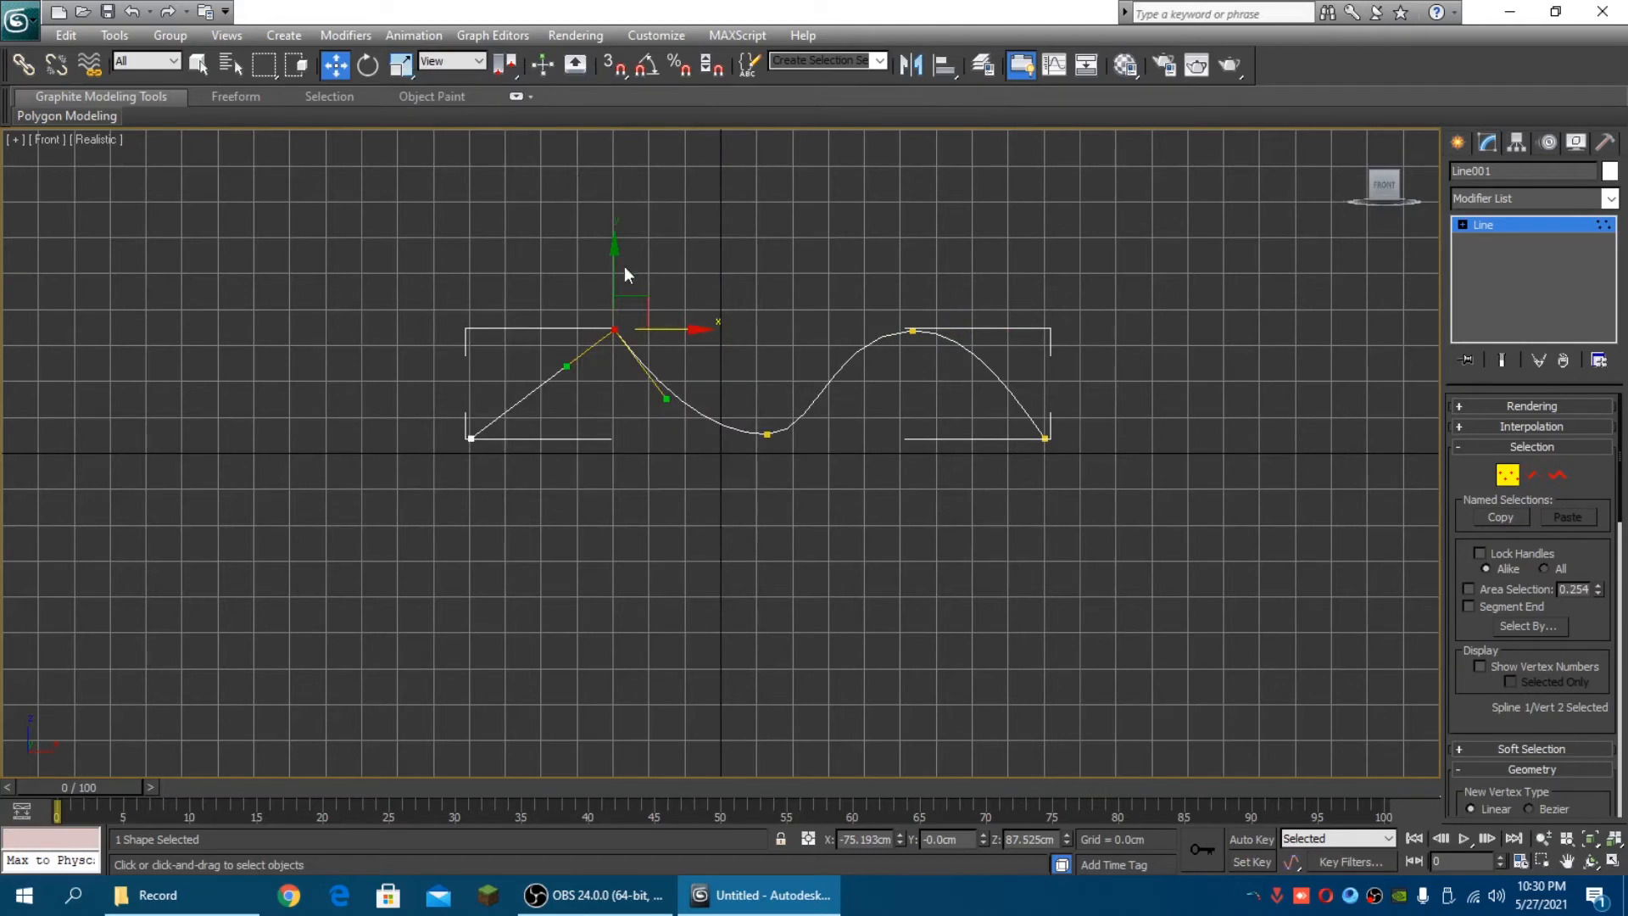
{"action": "left_click_drag", "start_coordinate": [665, 398], "coordinate": [715, 326]}
{"action": "left_click_drag", "start_coordinate": [568, 367], "coordinate": [687, 392]}
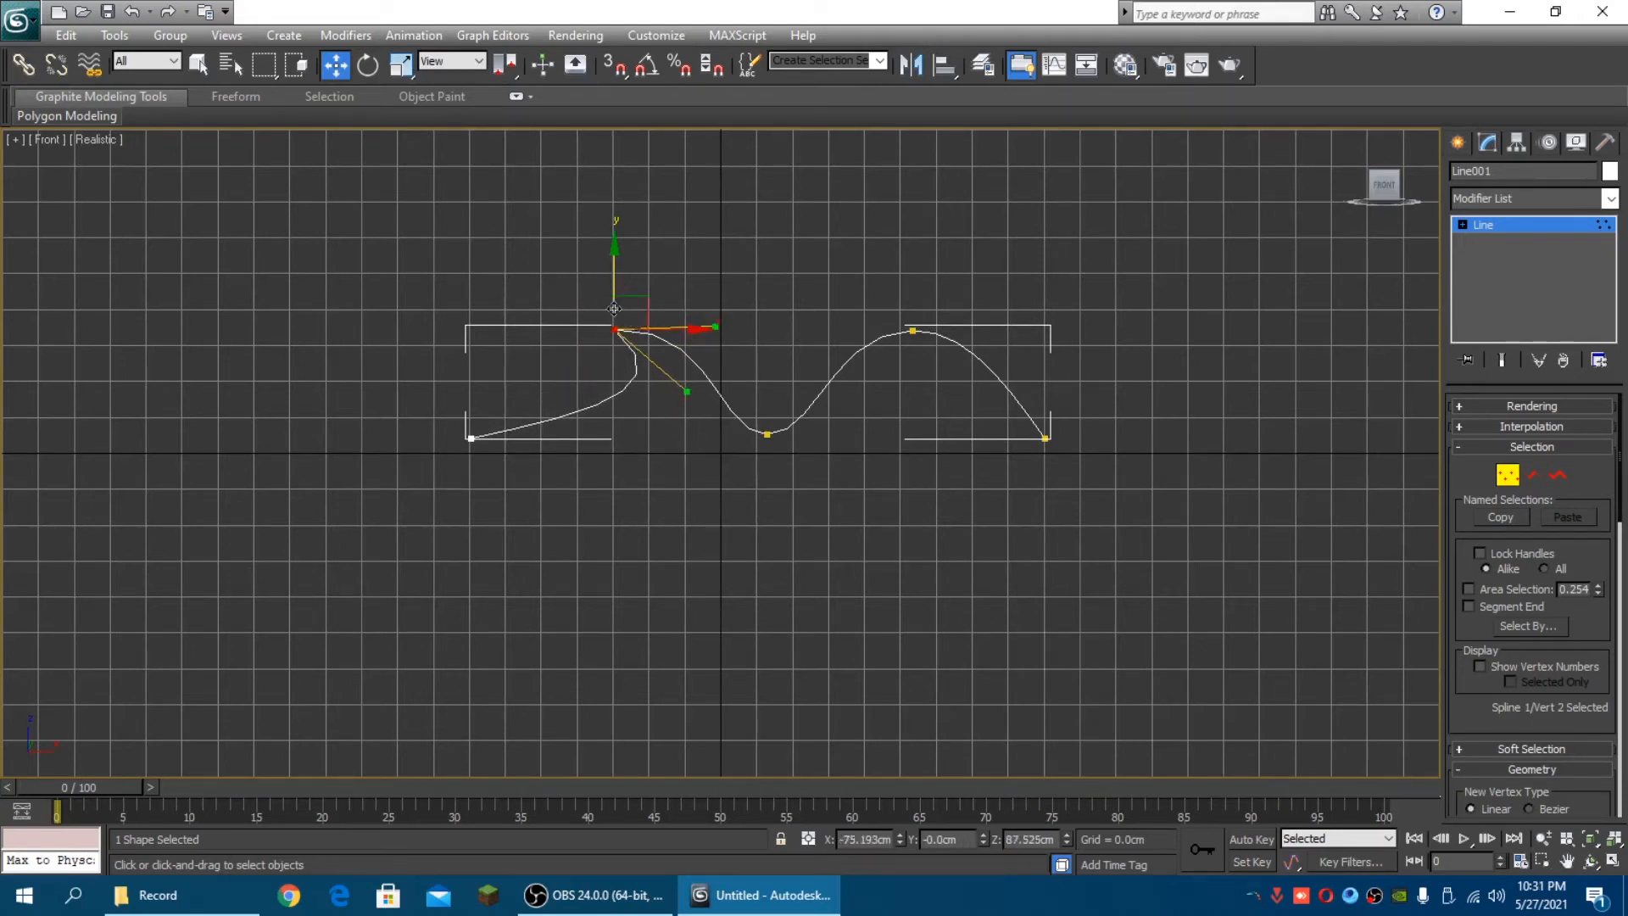
Move the middle vertex to about X 39 cm, Z 18 cm and the left peak vertex to about X -88 cm, Z 88 cm
{"action": "left_click", "coordinate": [913, 330]}
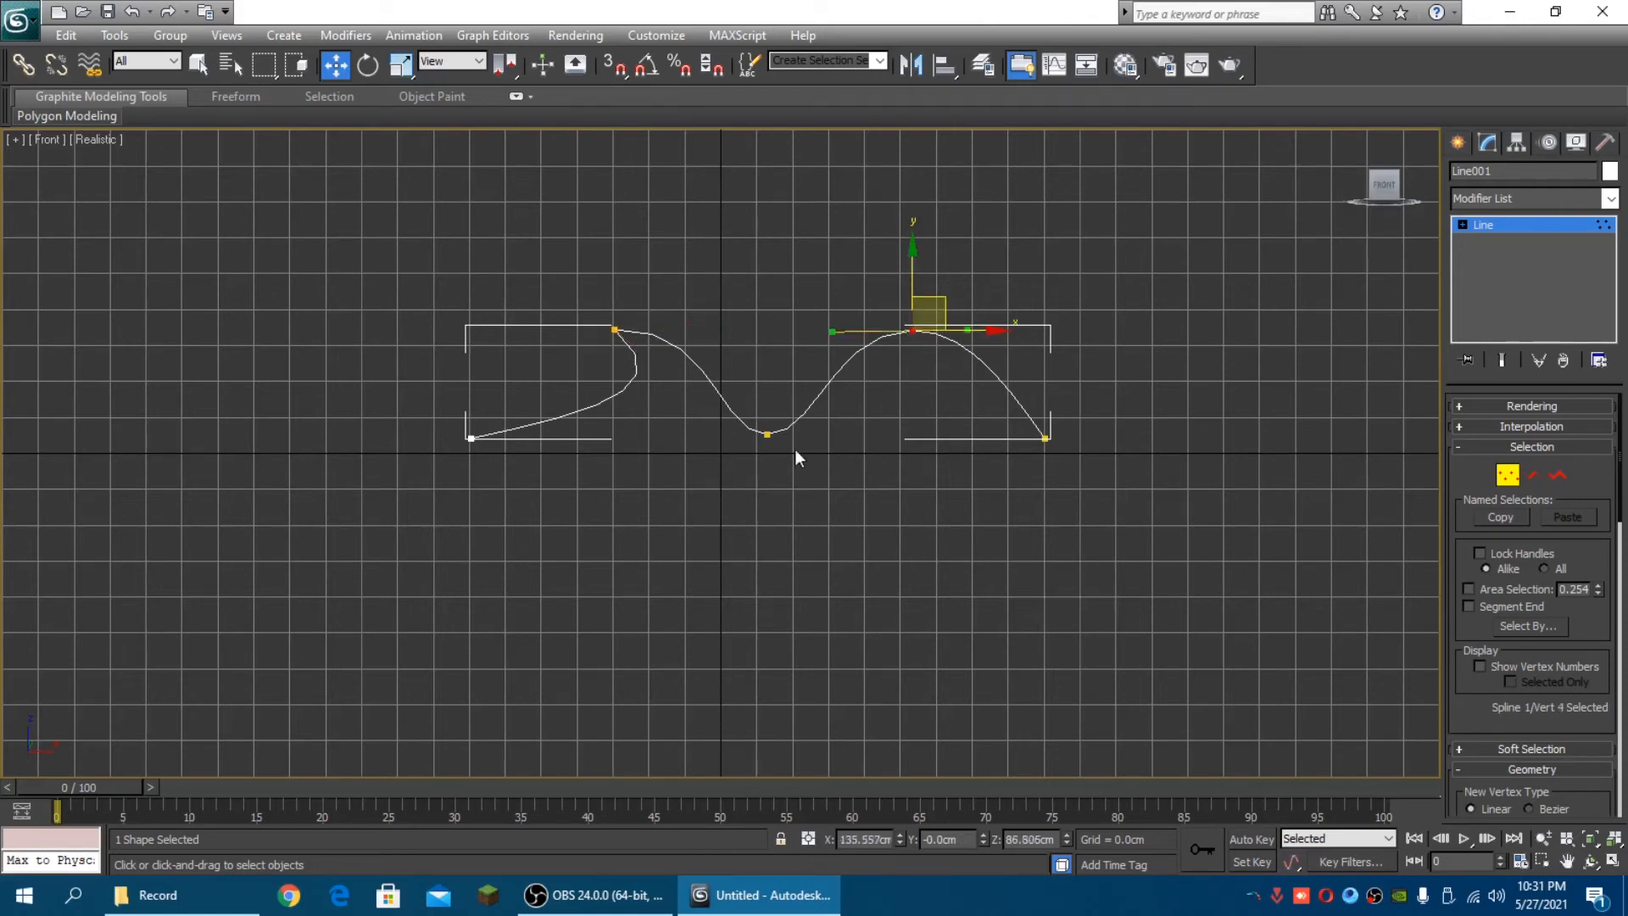
{"action": "left_click", "coordinate": [767, 436]}
{"action": "left_click_drag", "start_coordinate": [767, 438], "coordinate": [776, 431]}
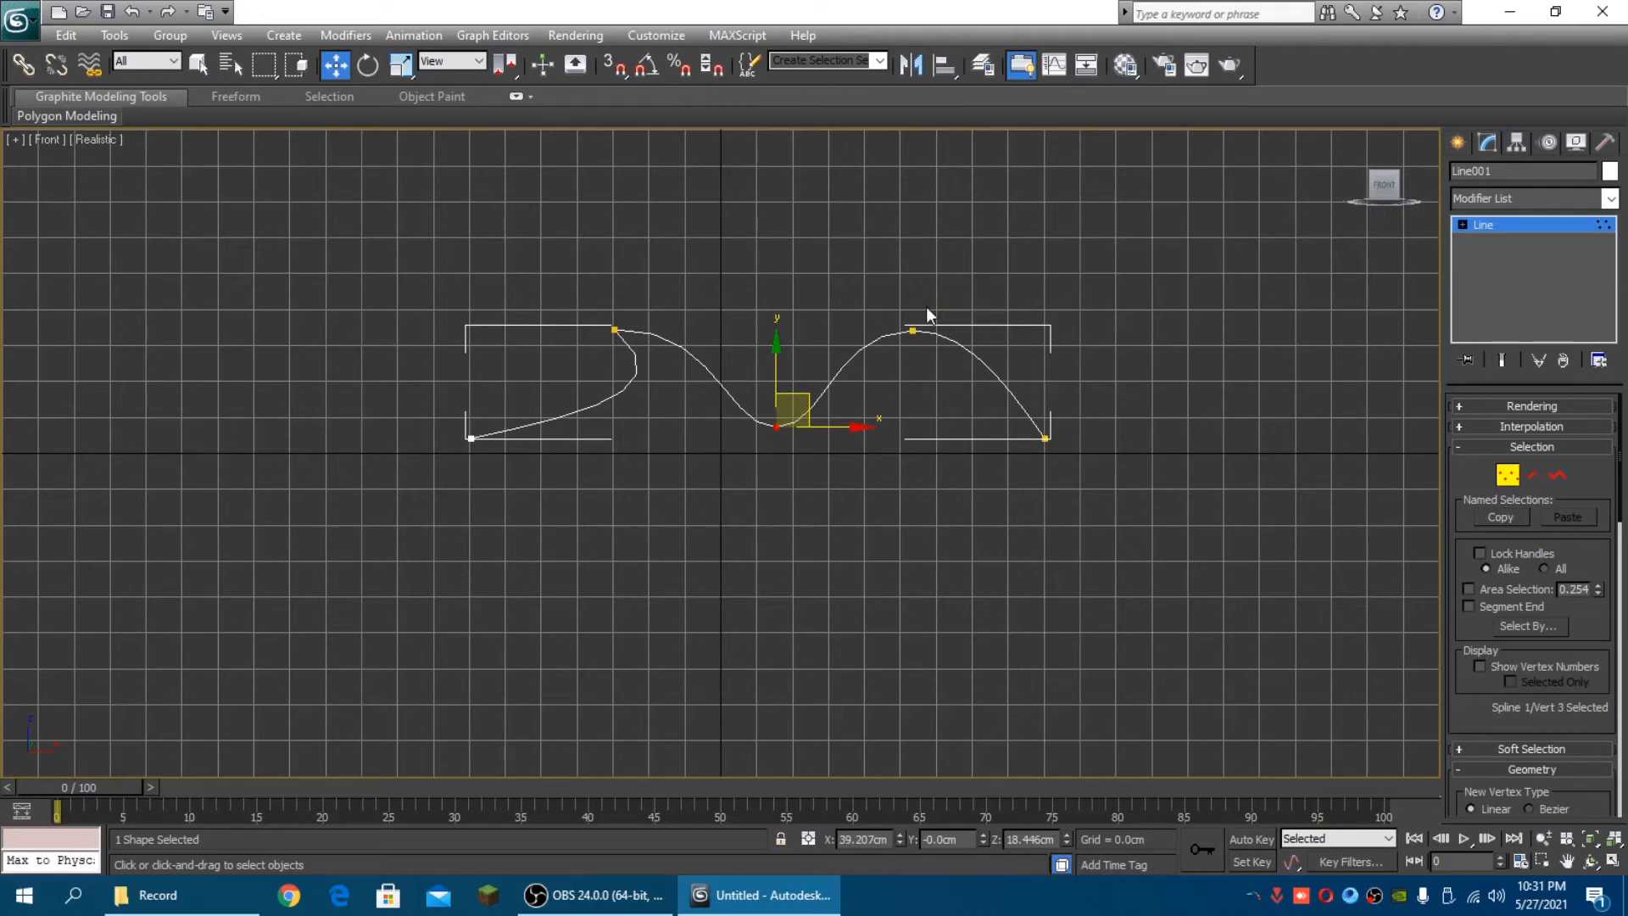
{"action": "left_click", "coordinate": [616, 330]}
{"action": "left_click_drag", "start_coordinate": [643, 325], "coordinate": [625, 325]}
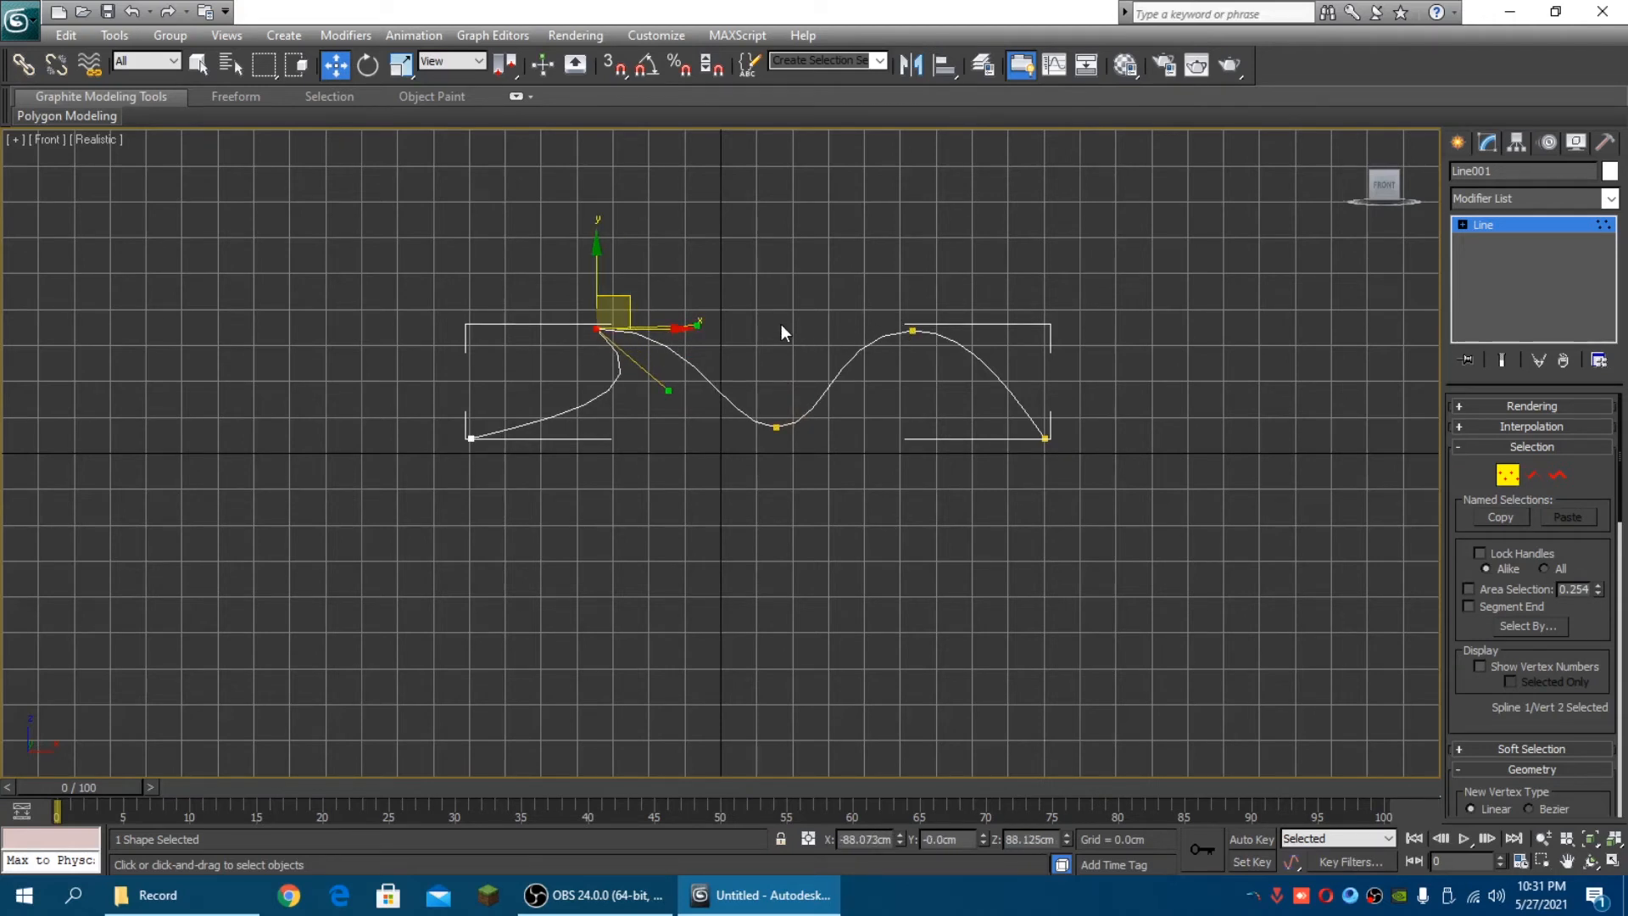
Delete the three inner vertices, keeping only the two end vertices of the line
{"action": "key", "text": "Delete"}
{"action": "left_click", "coordinate": [910, 330]}
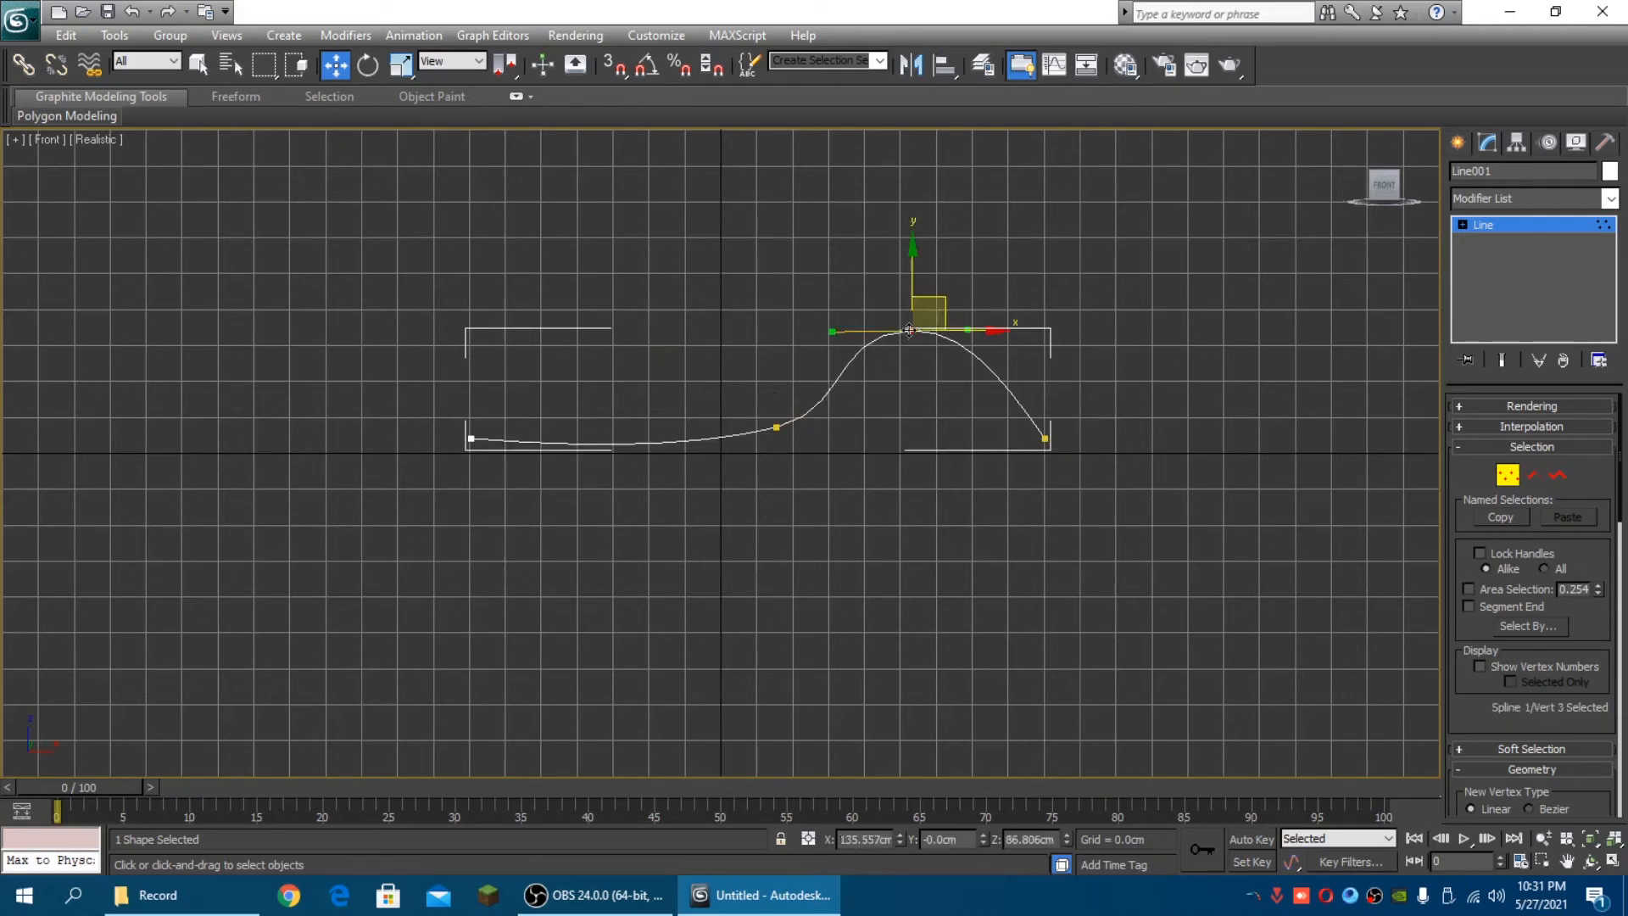
{"action": "key", "text": "Delete"}
{"action": "left_click", "coordinate": [776, 427]}
{"action": "key", "text": "Delete"}
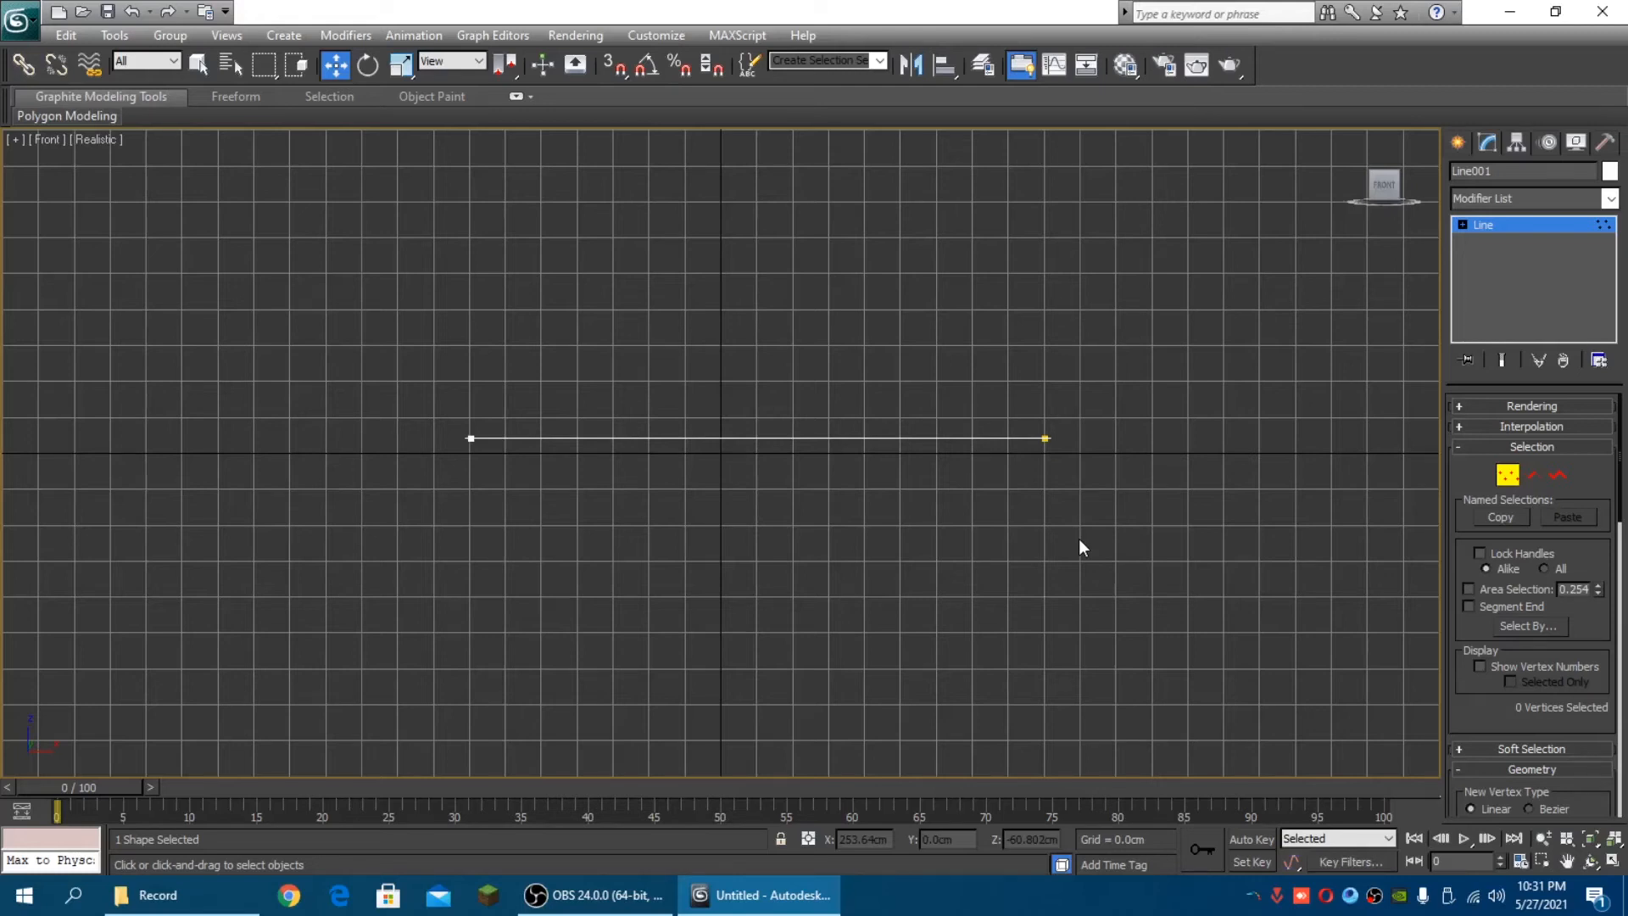
Stand the line upright by moving its right end to about X -0.5 cm, Z 167 cm and its left end to about X -0.9 cm, Z -105 cm
{"action": "left_click", "coordinate": [1046, 438]}
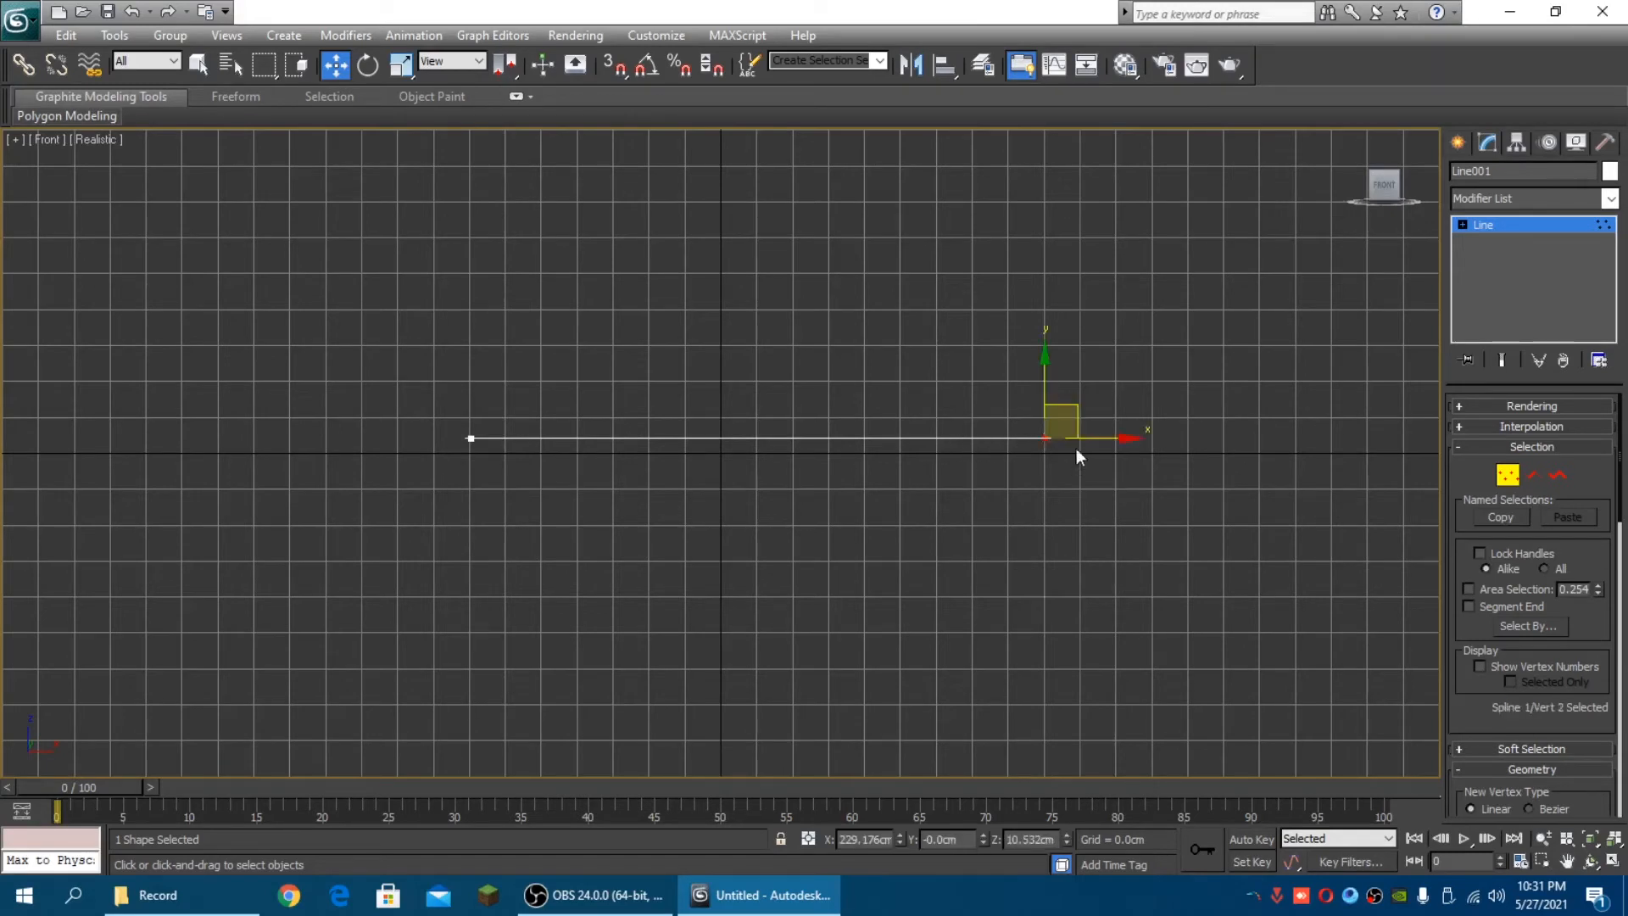
{"action": "left_click_drag", "start_coordinate": [1076, 456], "coordinate": [751, 207]}
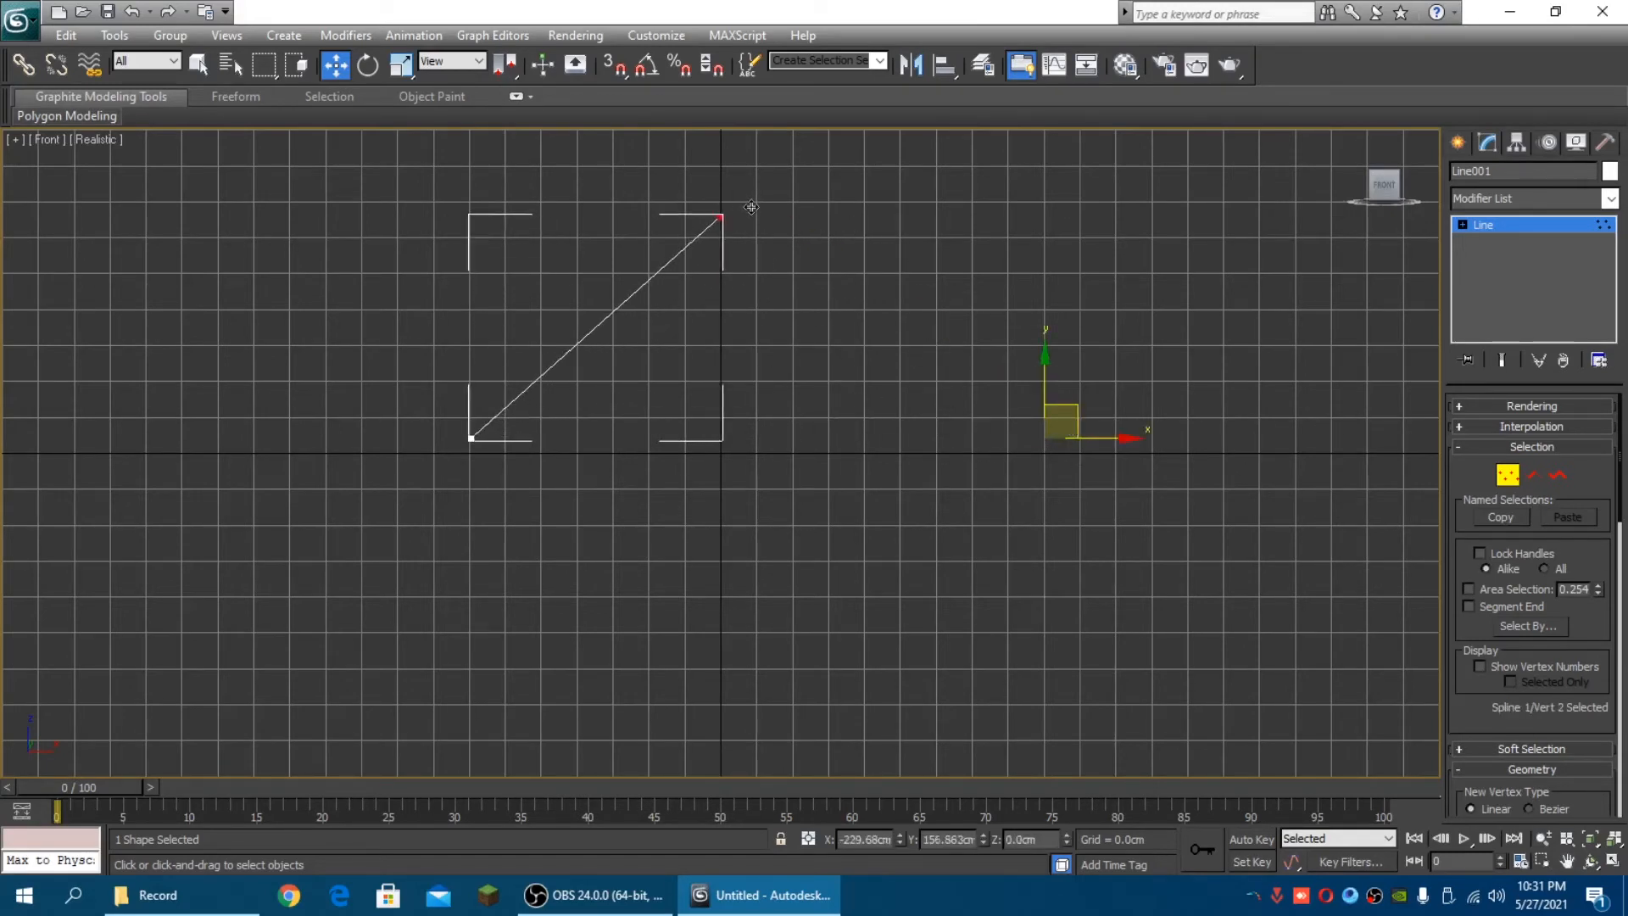
{"action": "left_click_drag", "start_coordinate": [471, 438], "coordinate": [722, 602]}
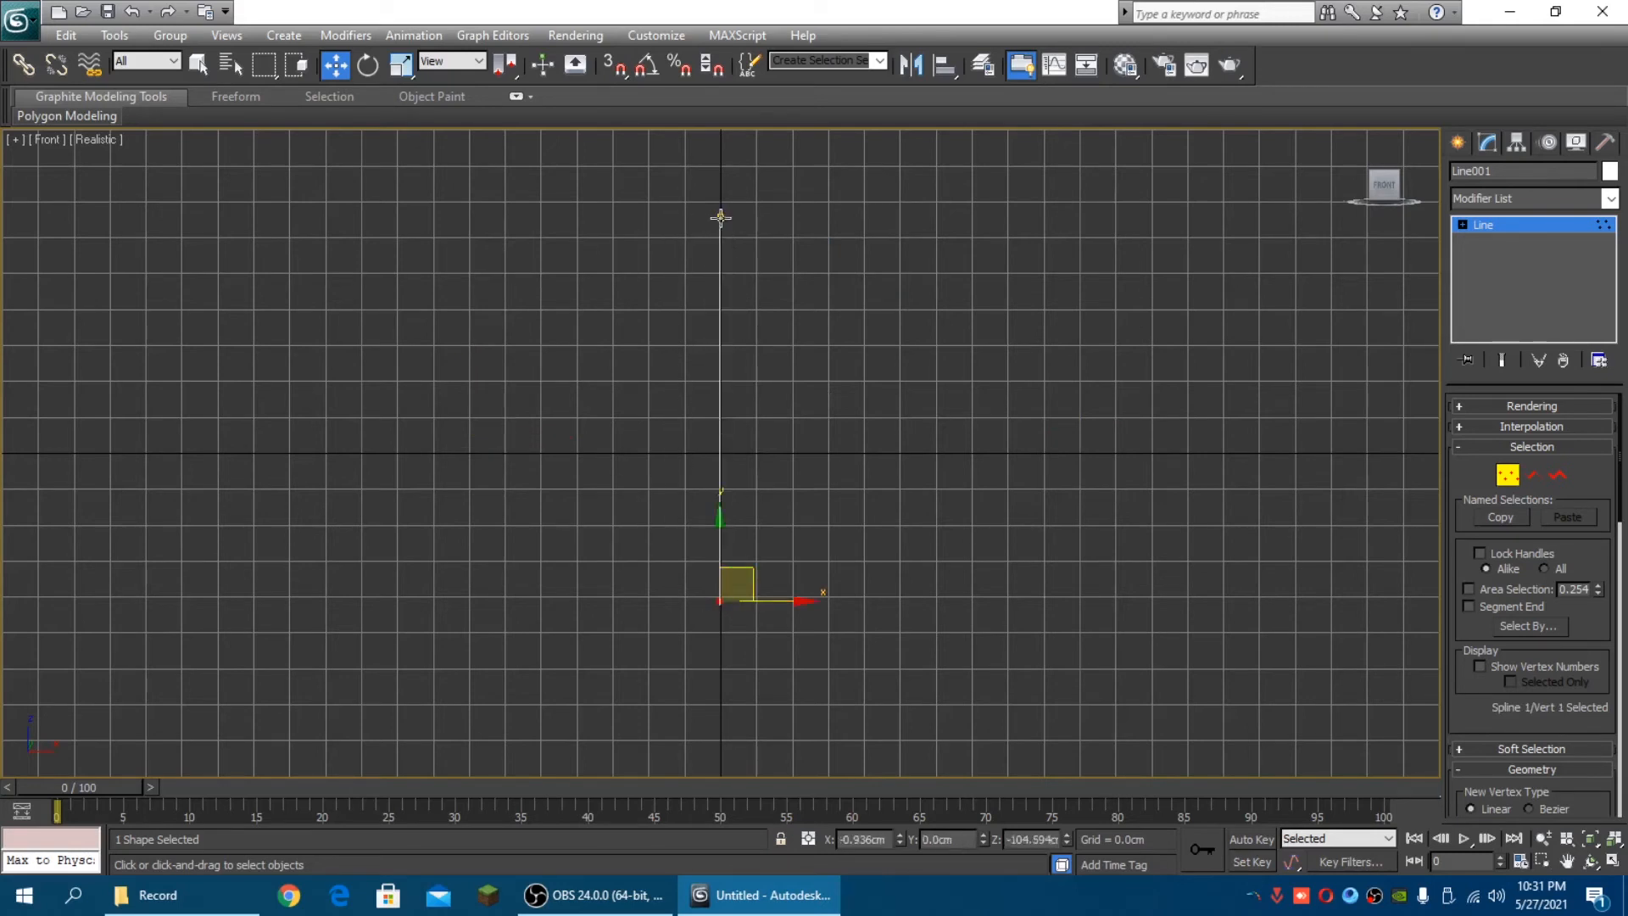
Make the upper end vertex Bezier Corner and pull its tangent handle far up and left to bow the line
{"action": "right_click", "coordinate": [721, 255]}
{"action": "left_click", "coordinate": [684, 100]}
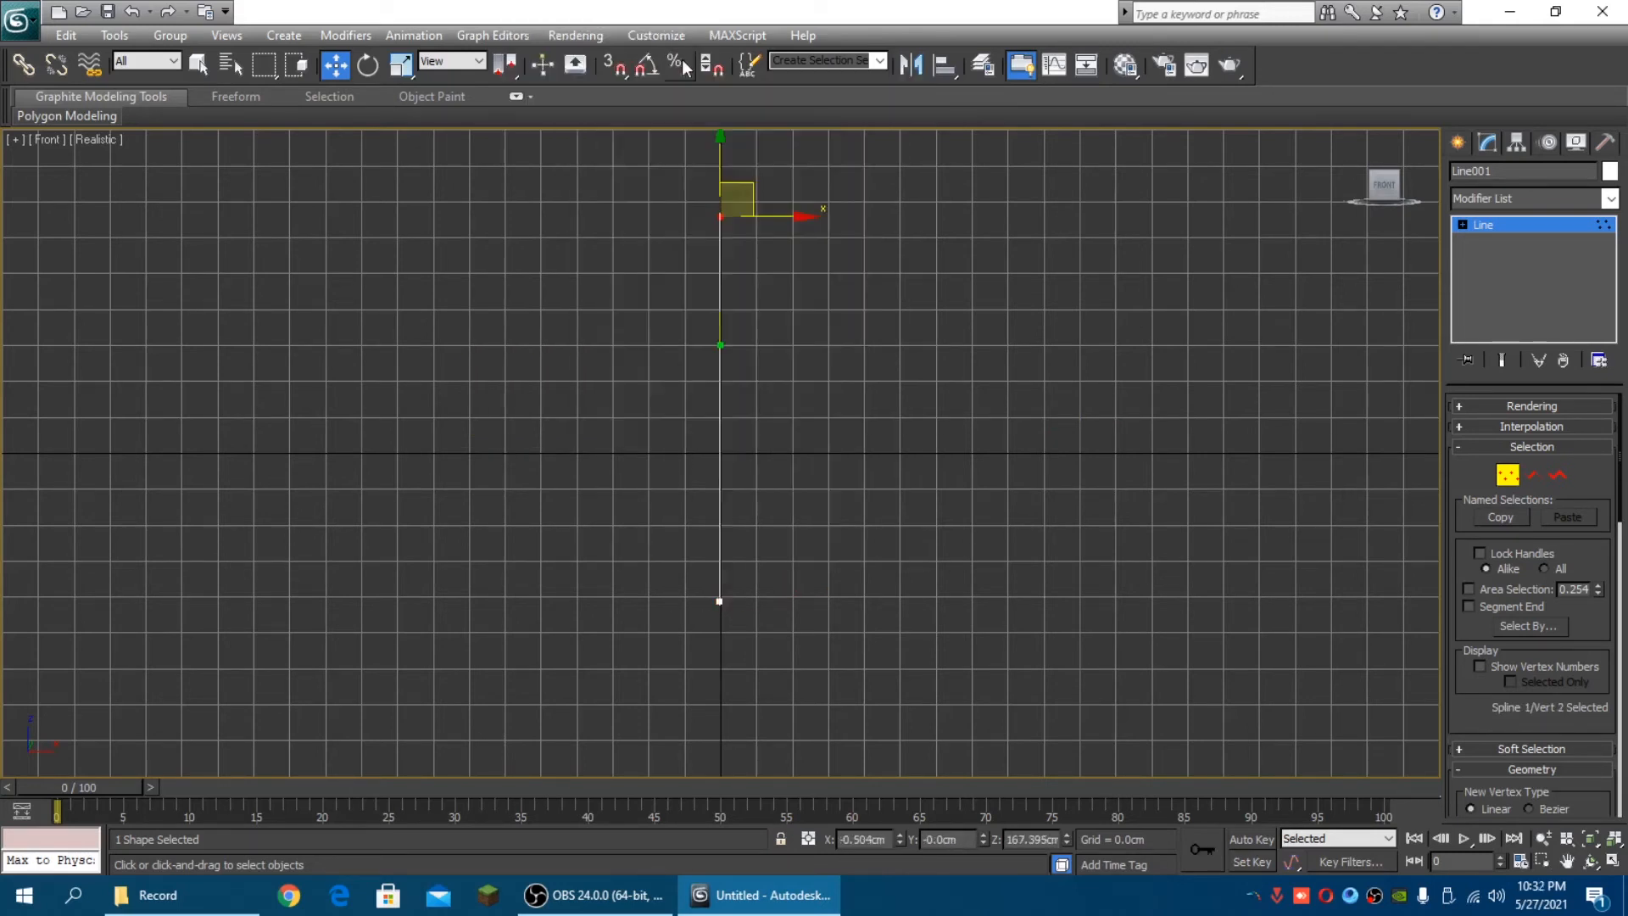
{"action": "left_click_drag", "start_coordinate": [720, 346], "coordinate": [430, 180]}
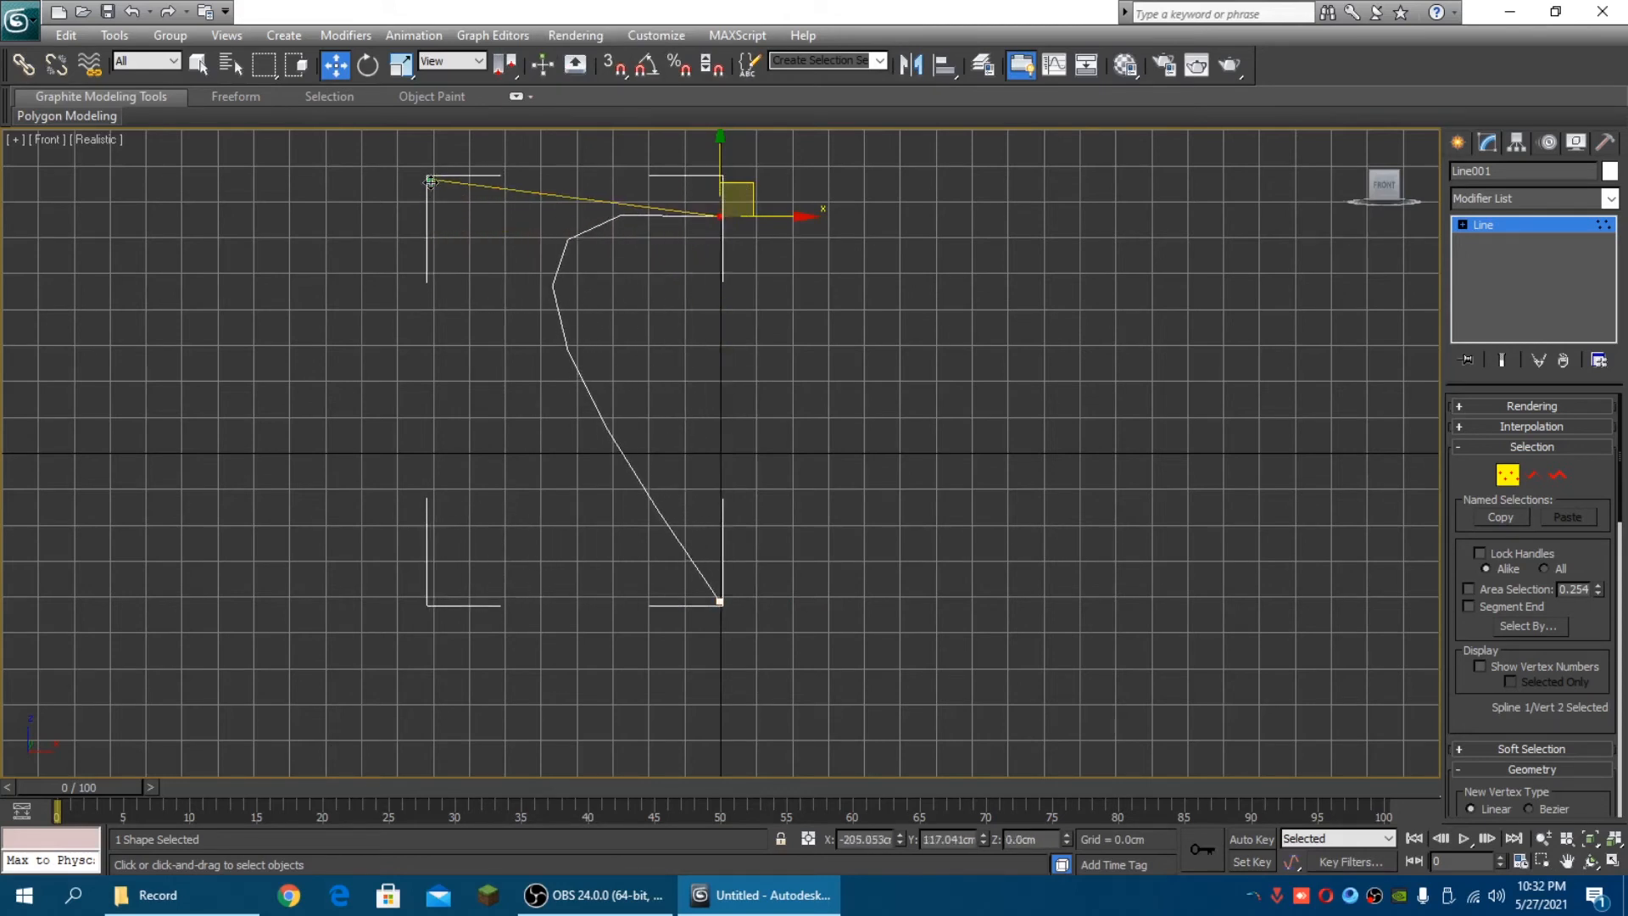
Refine the bowed line with a new vertex near its middle and pull that vertex outward to the left
{"action": "right_click", "coordinate": [611, 434]}
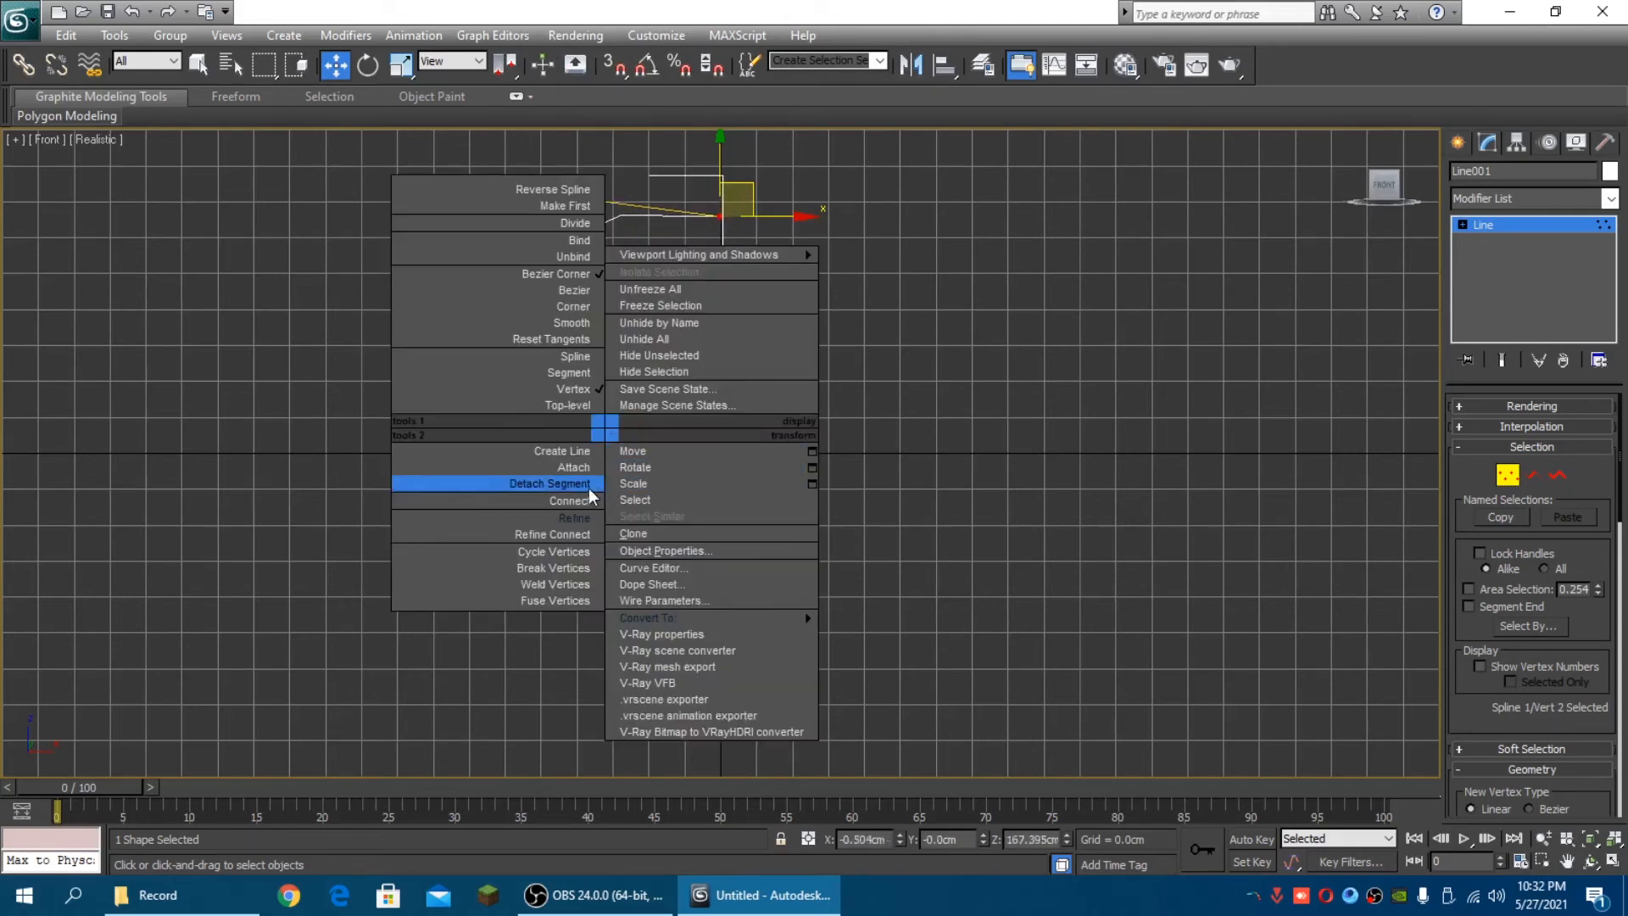
{"action": "left_click", "coordinate": [577, 518]}
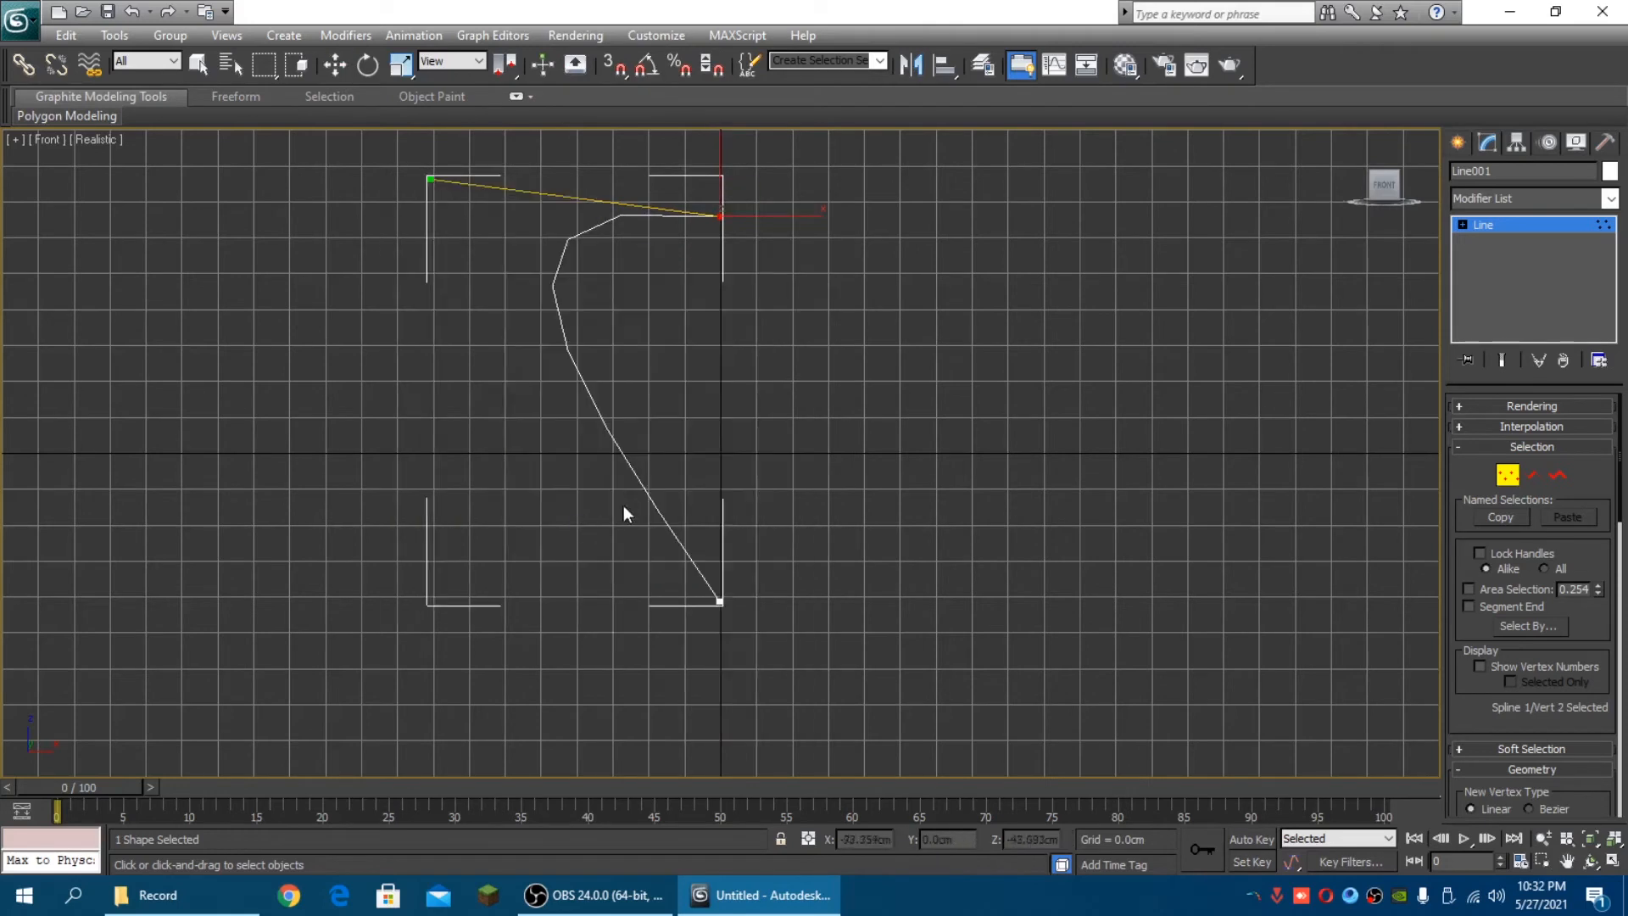
{"action": "left_click", "coordinate": [616, 444]}
{"action": "left_click", "coordinate": [335, 64]}
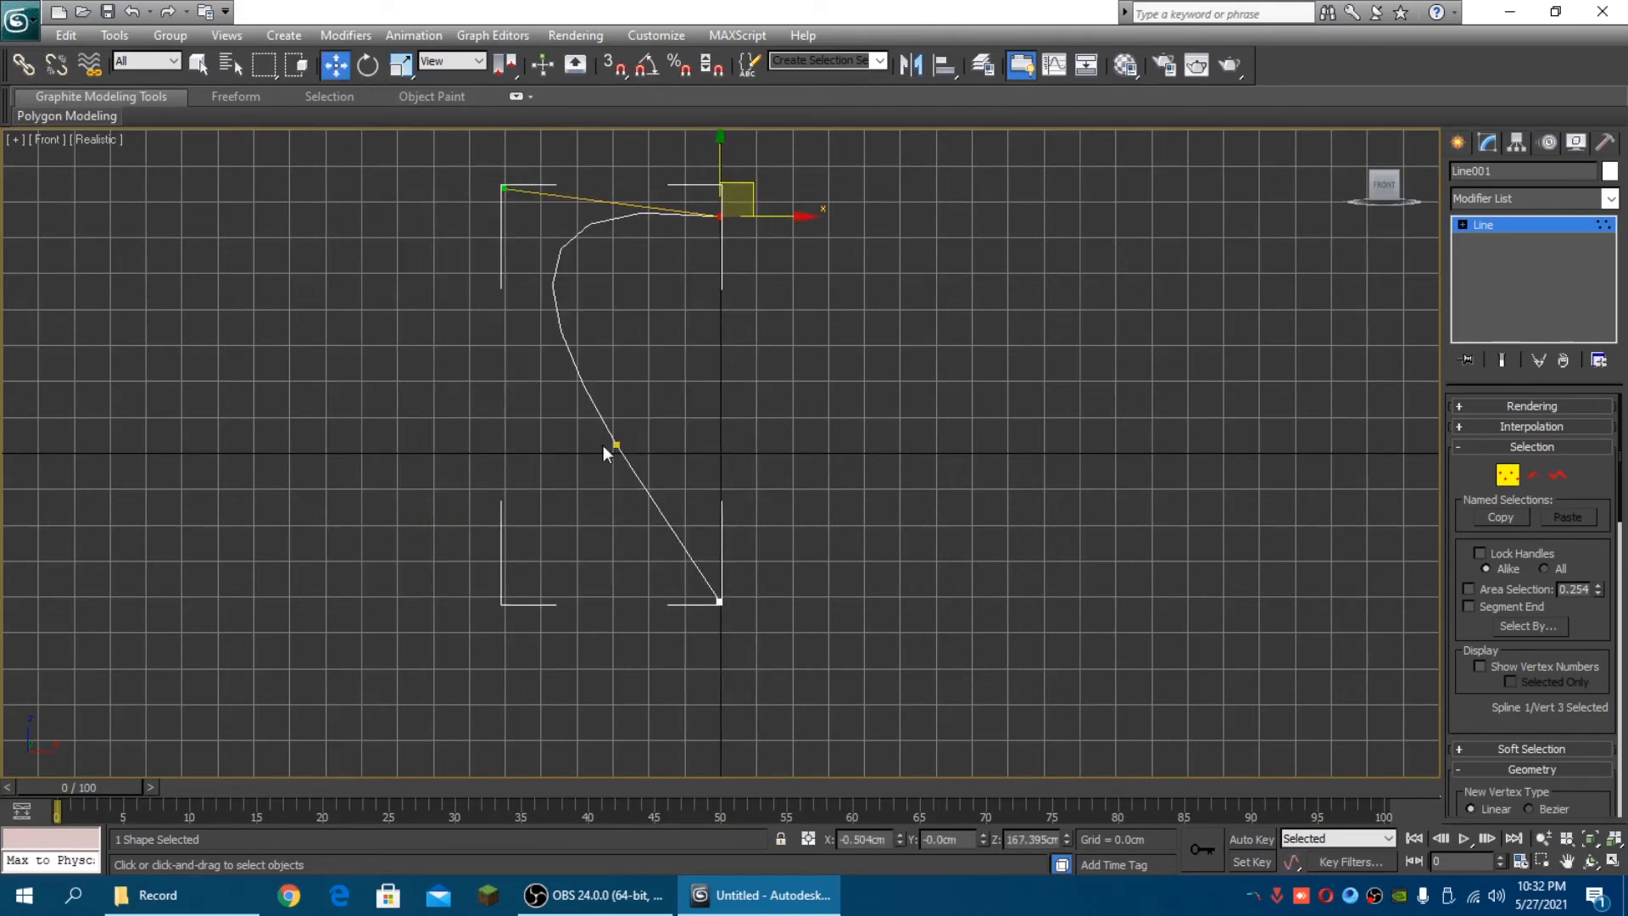
{"action": "left_click_drag", "start_coordinate": [612, 449], "coordinate": [534, 437]}
Raise the upper end vertex's tangent handle and move the middle vertex to about X -144 cm, Z 11 cm to form half a heart
{"action": "left_click", "coordinate": [720, 220]}
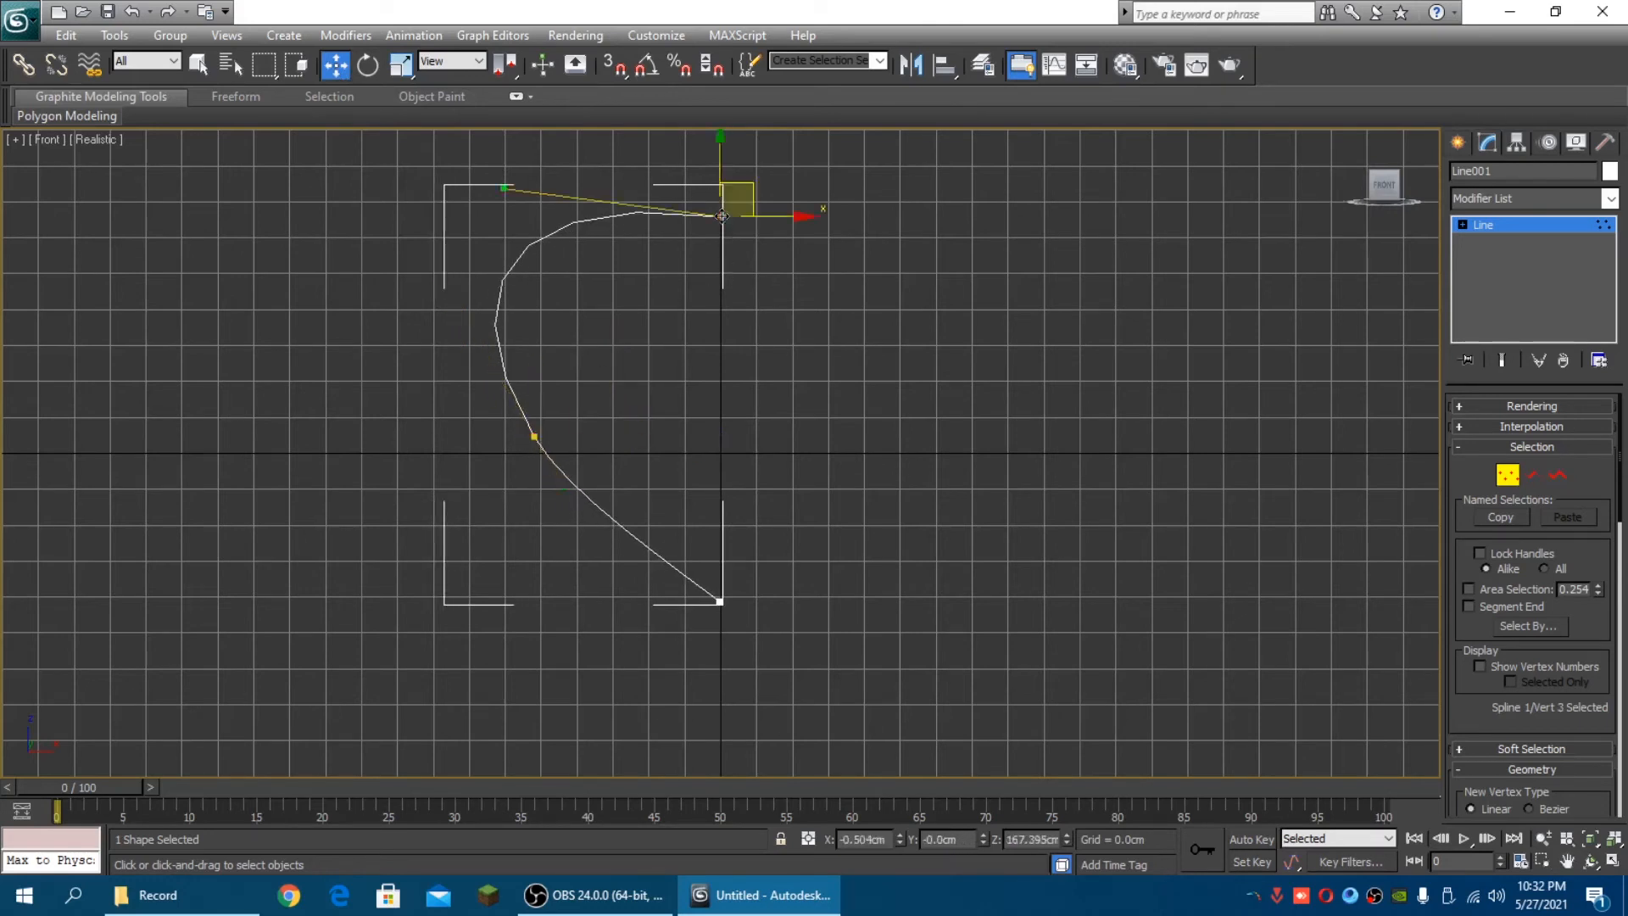
{"action": "left_click_drag", "start_coordinate": [511, 186], "coordinate": [590, 127]}
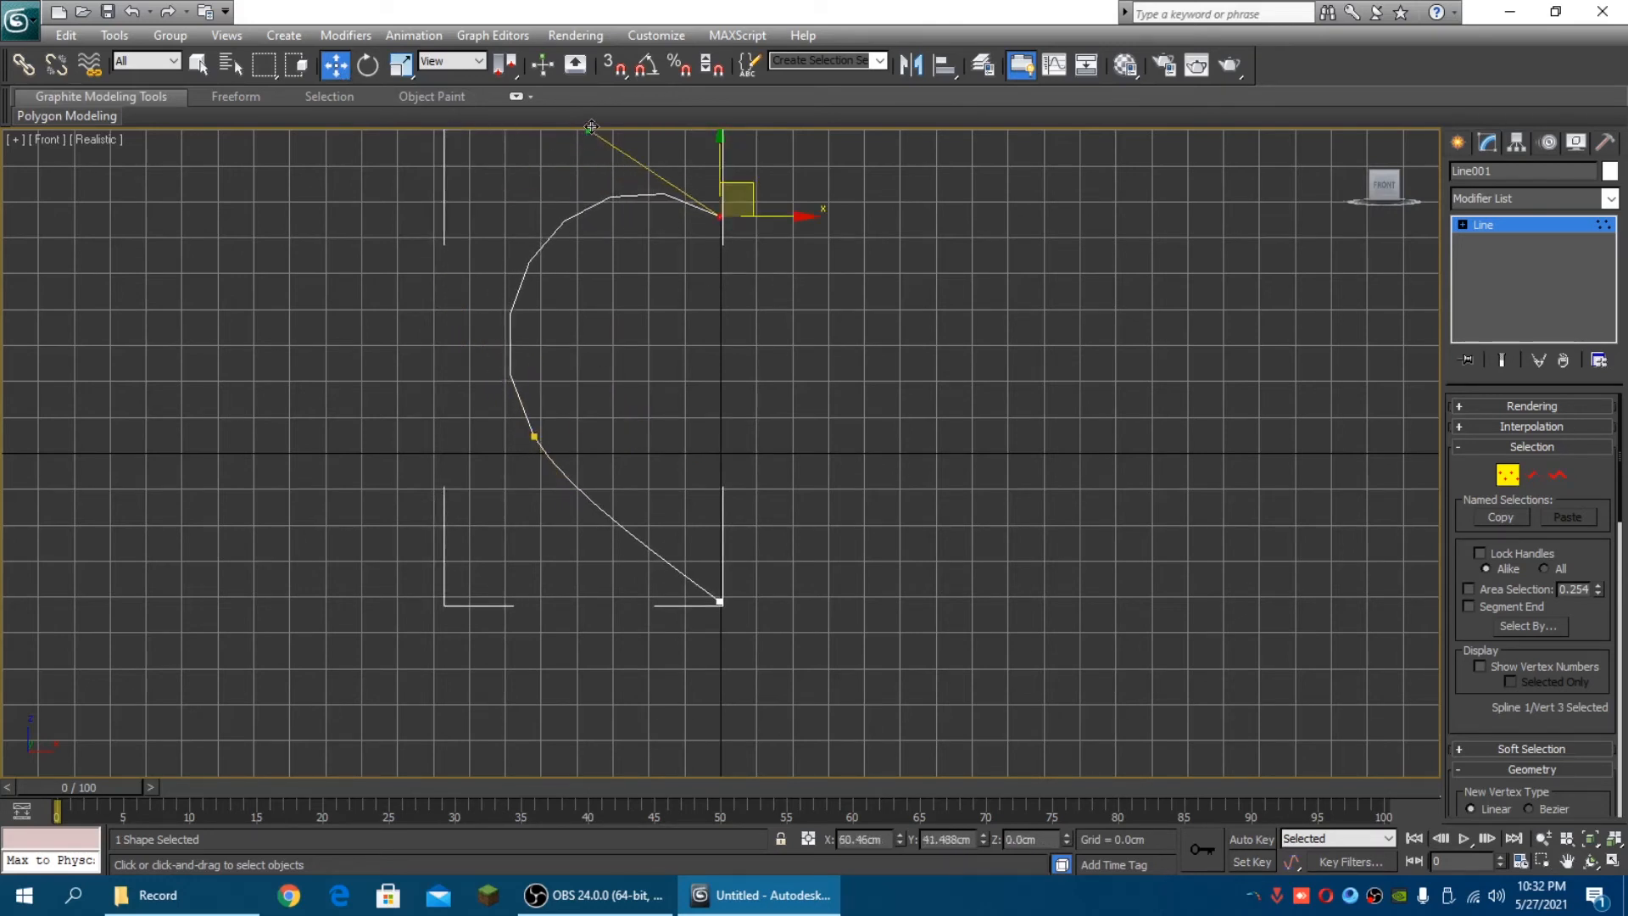
{"action": "left_click_drag", "start_coordinate": [534, 436], "coordinate": [519, 439]}
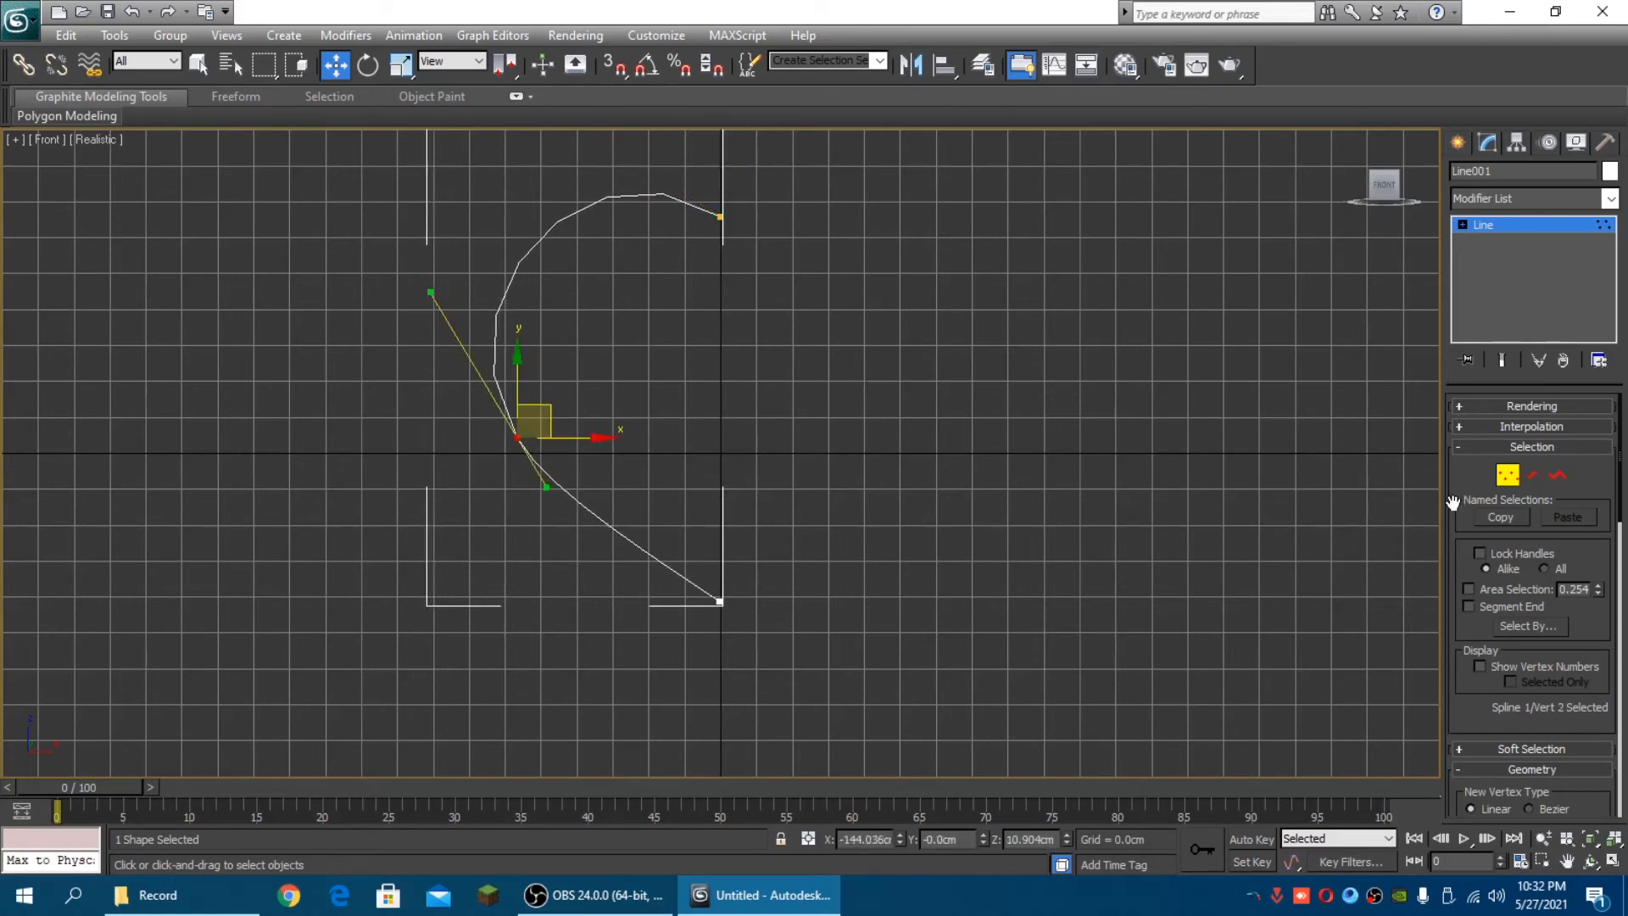
Leave vertex editing and mirror the half-heart line across the X axis as a Copy with 0.0 cm offset
{"action": "left_click", "coordinate": [1520, 226]}
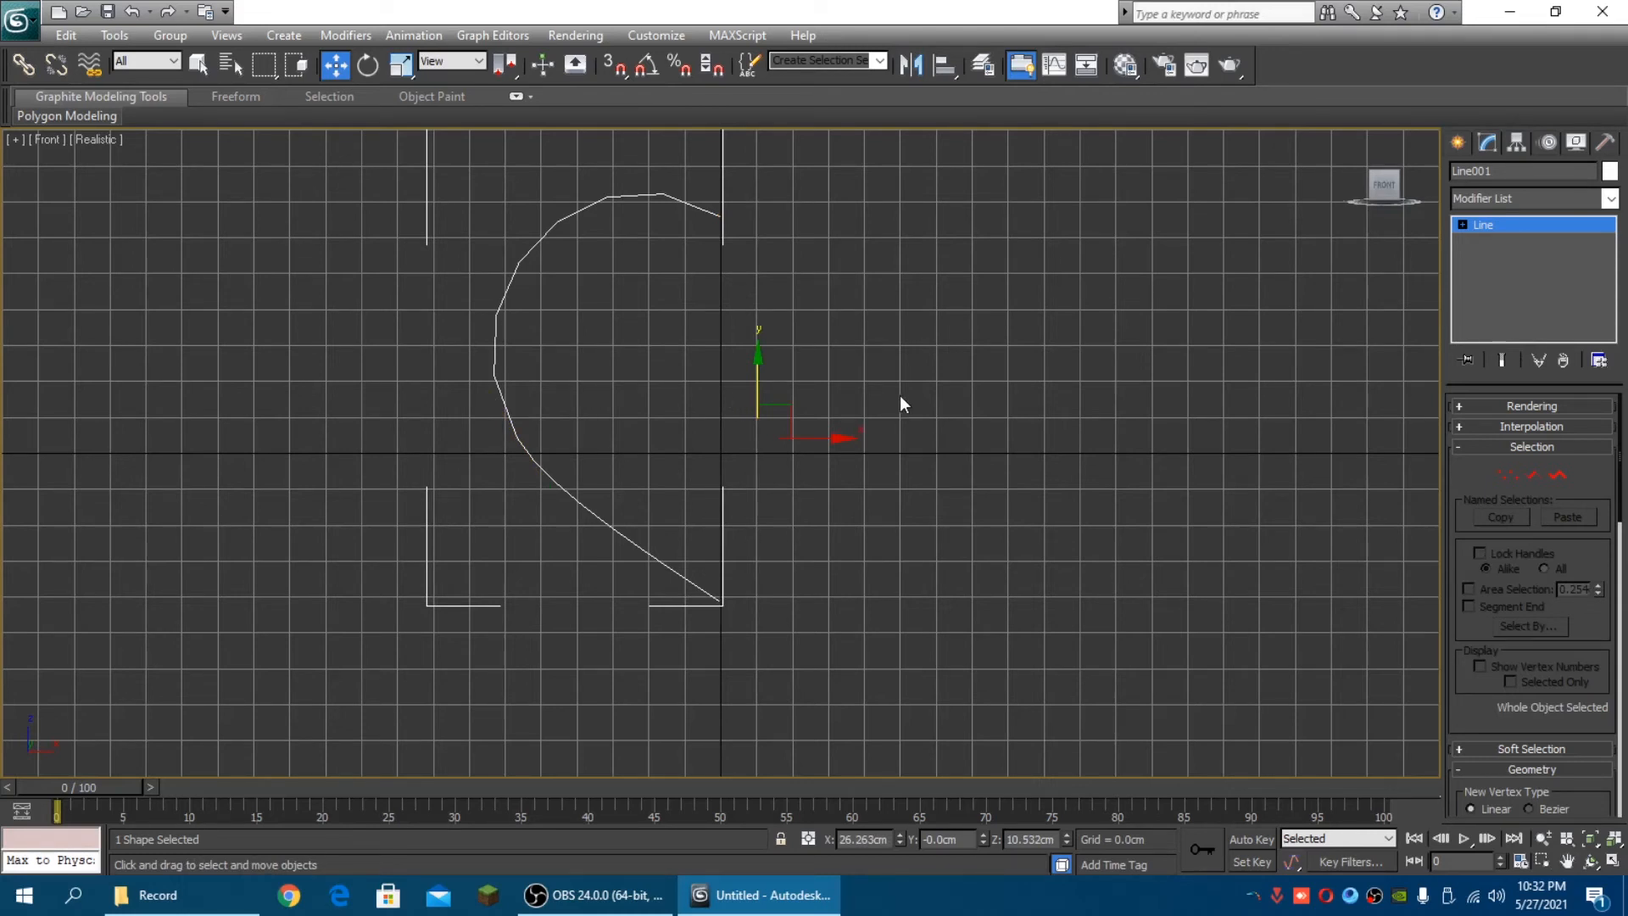
{"action": "left_click", "coordinate": [913, 65]}
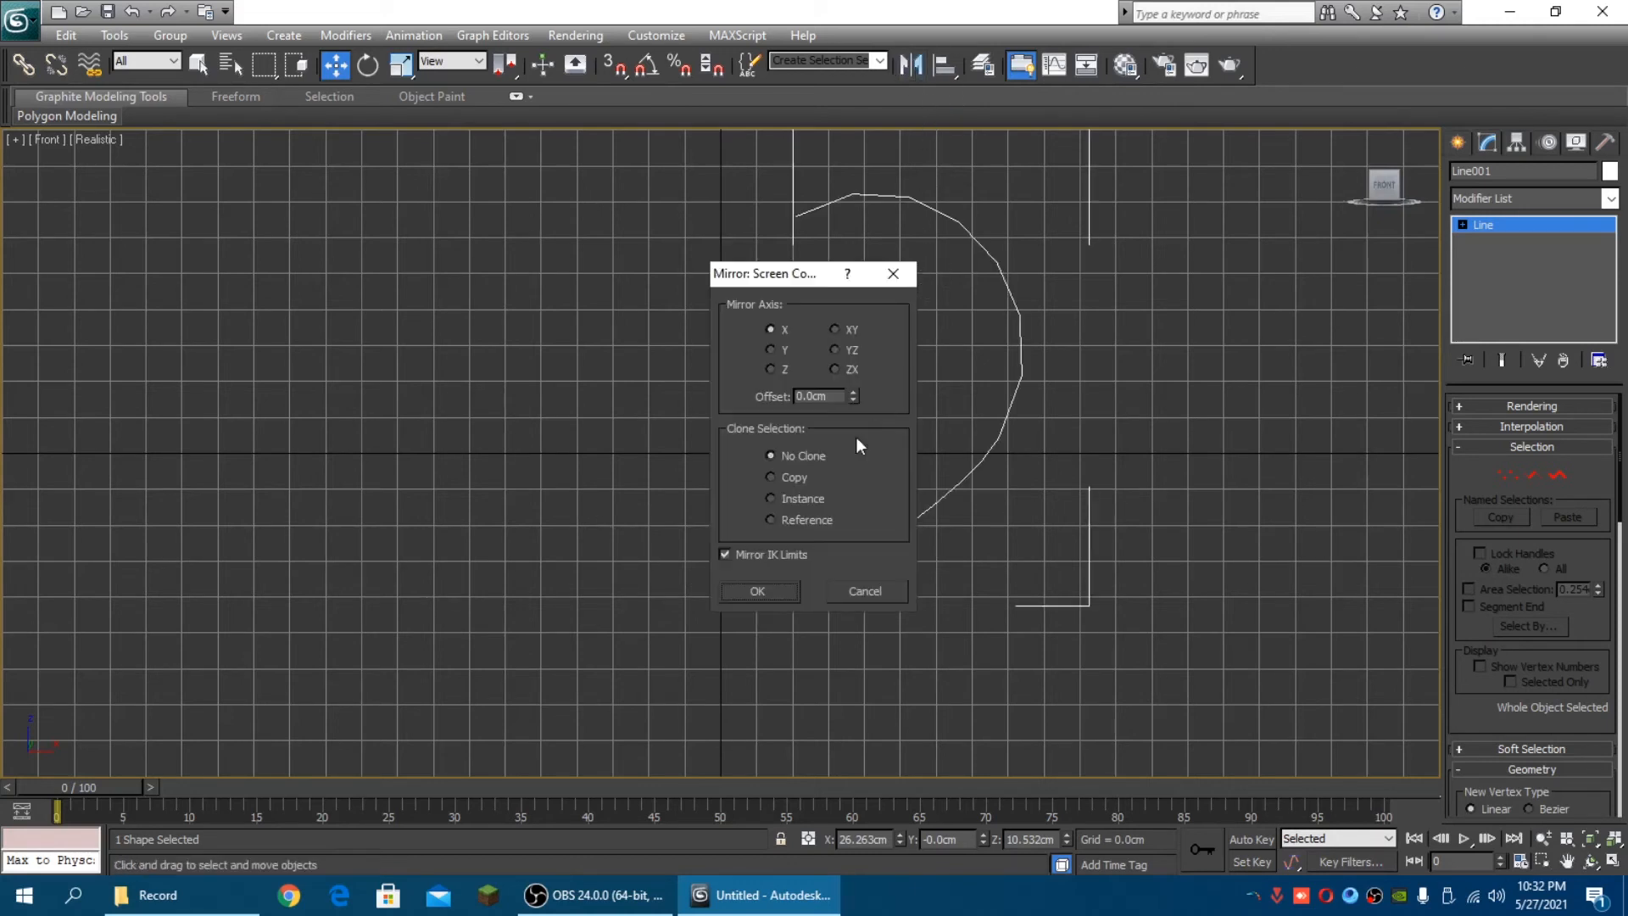
{"action": "left_click", "coordinate": [771, 477]}
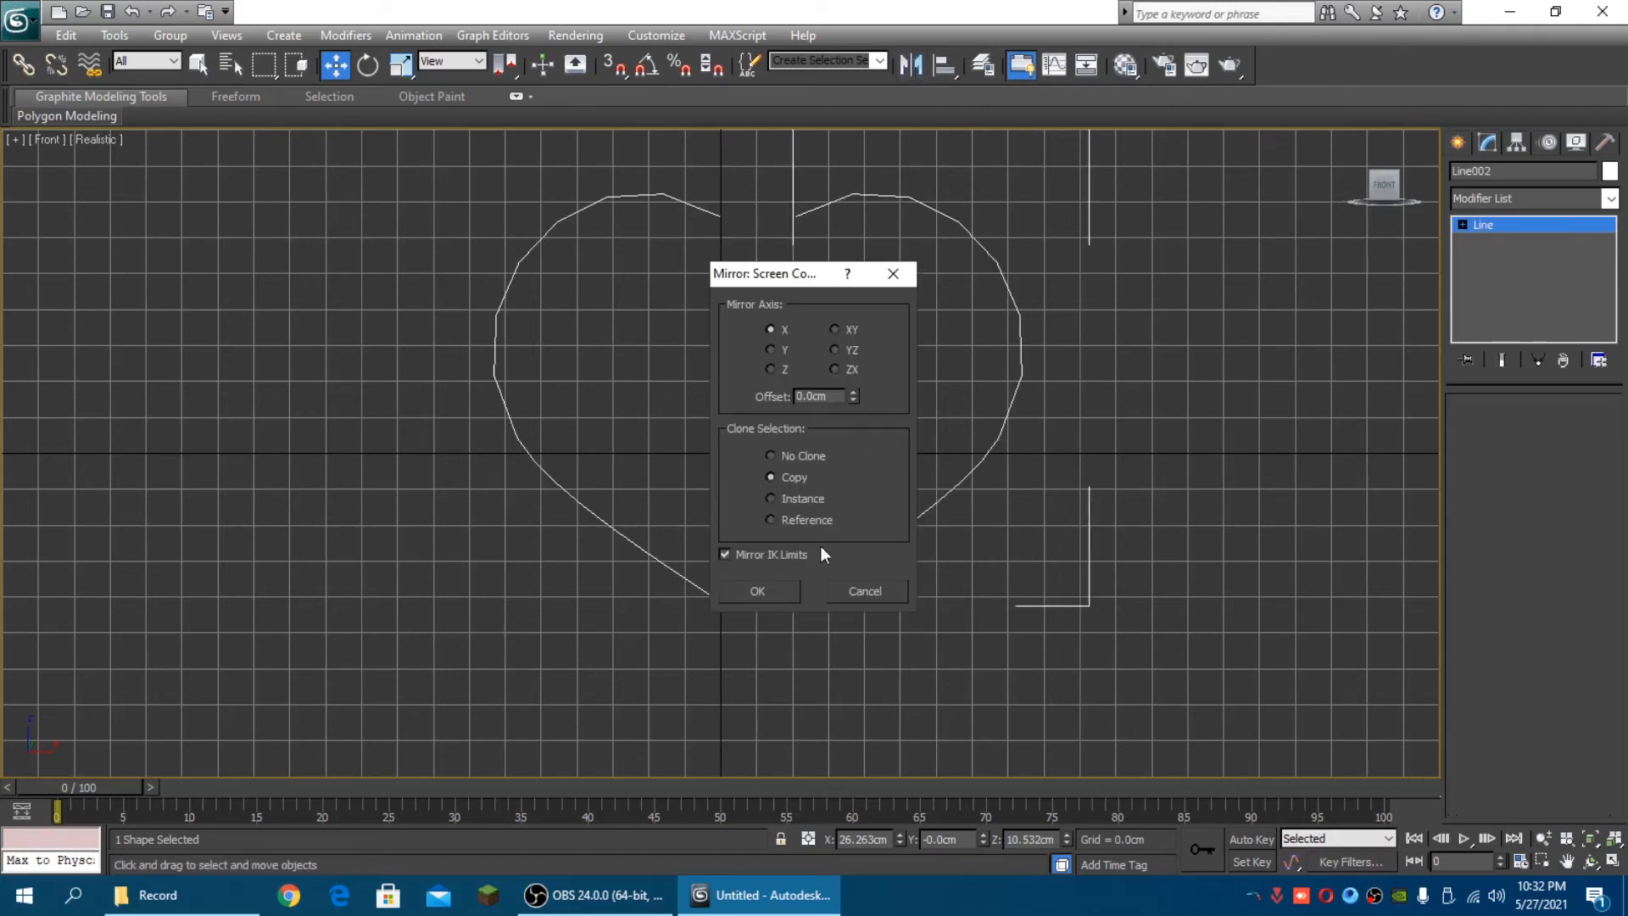
{"action": "left_click", "coordinate": [757, 590]}
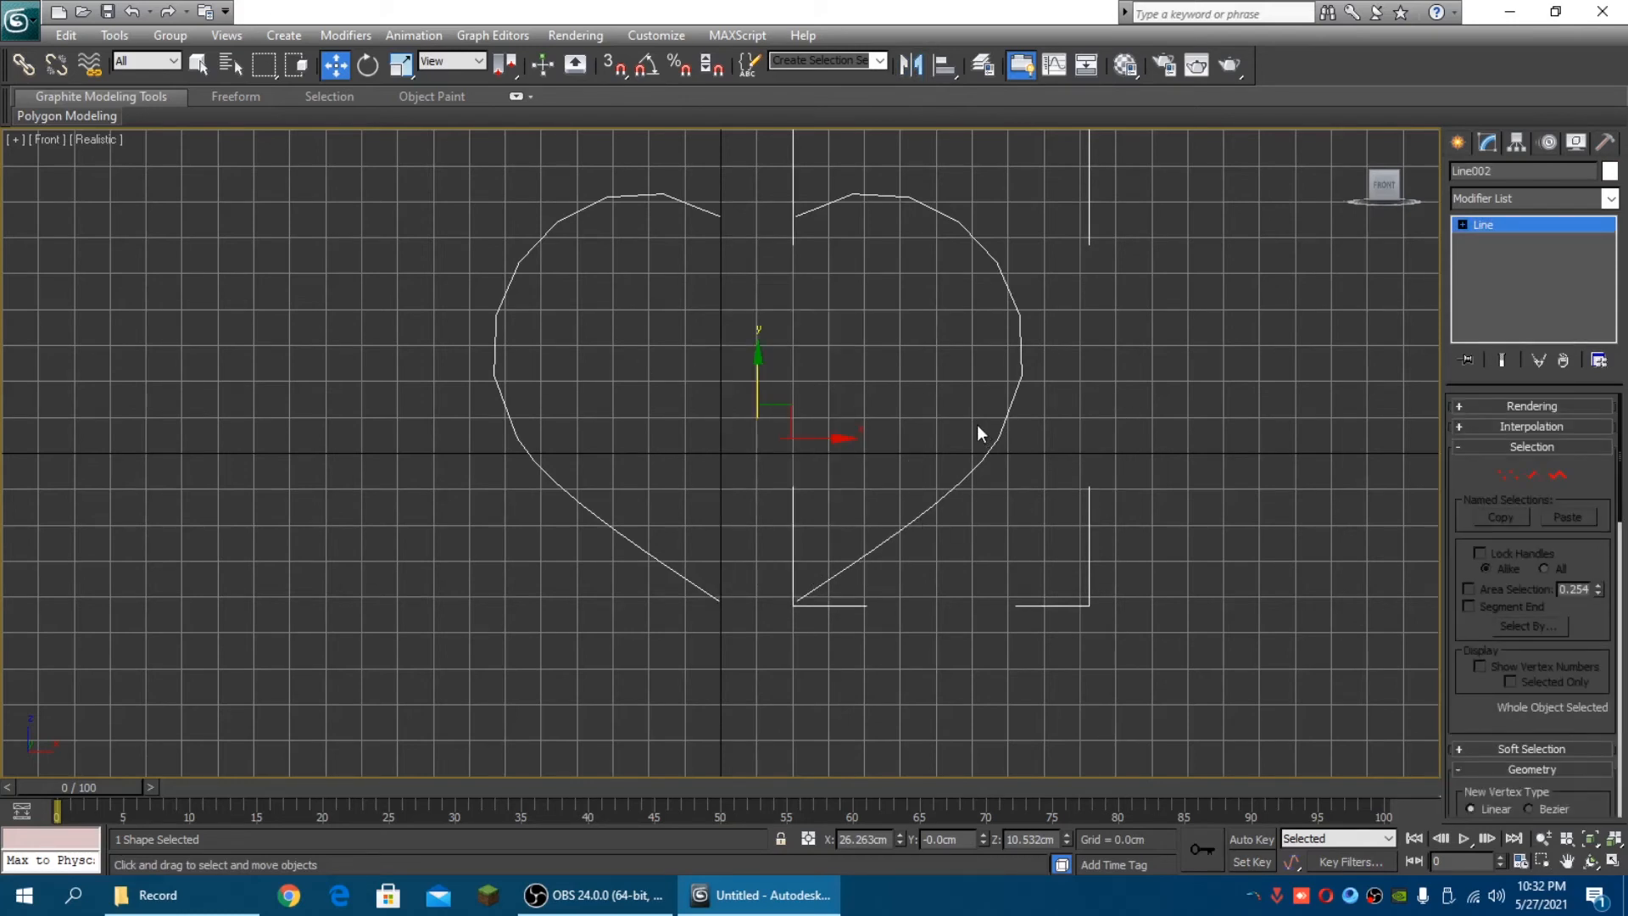
Change the mirrored copy's object color to green and deselect it
{"action": "left_click", "coordinate": [1609, 171]}
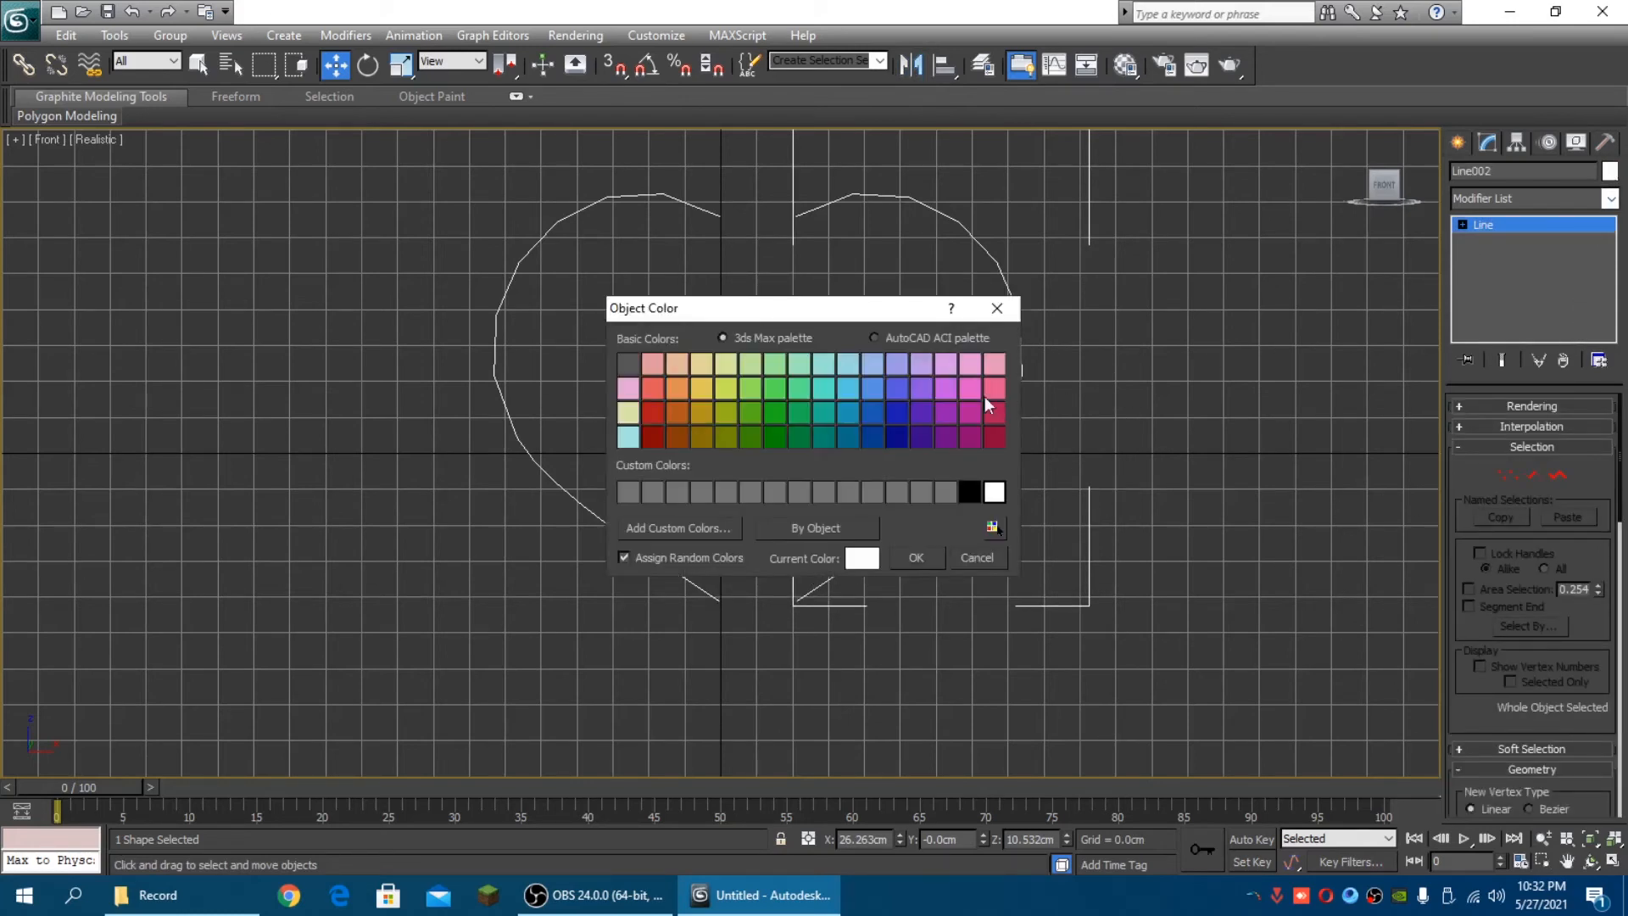
{"action": "left_click", "coordinate": [751, 415]}
{"action": "left_click", "coordinate": [914, 558]}
{"action": "left_click", "coordinate": [1136, 502]}
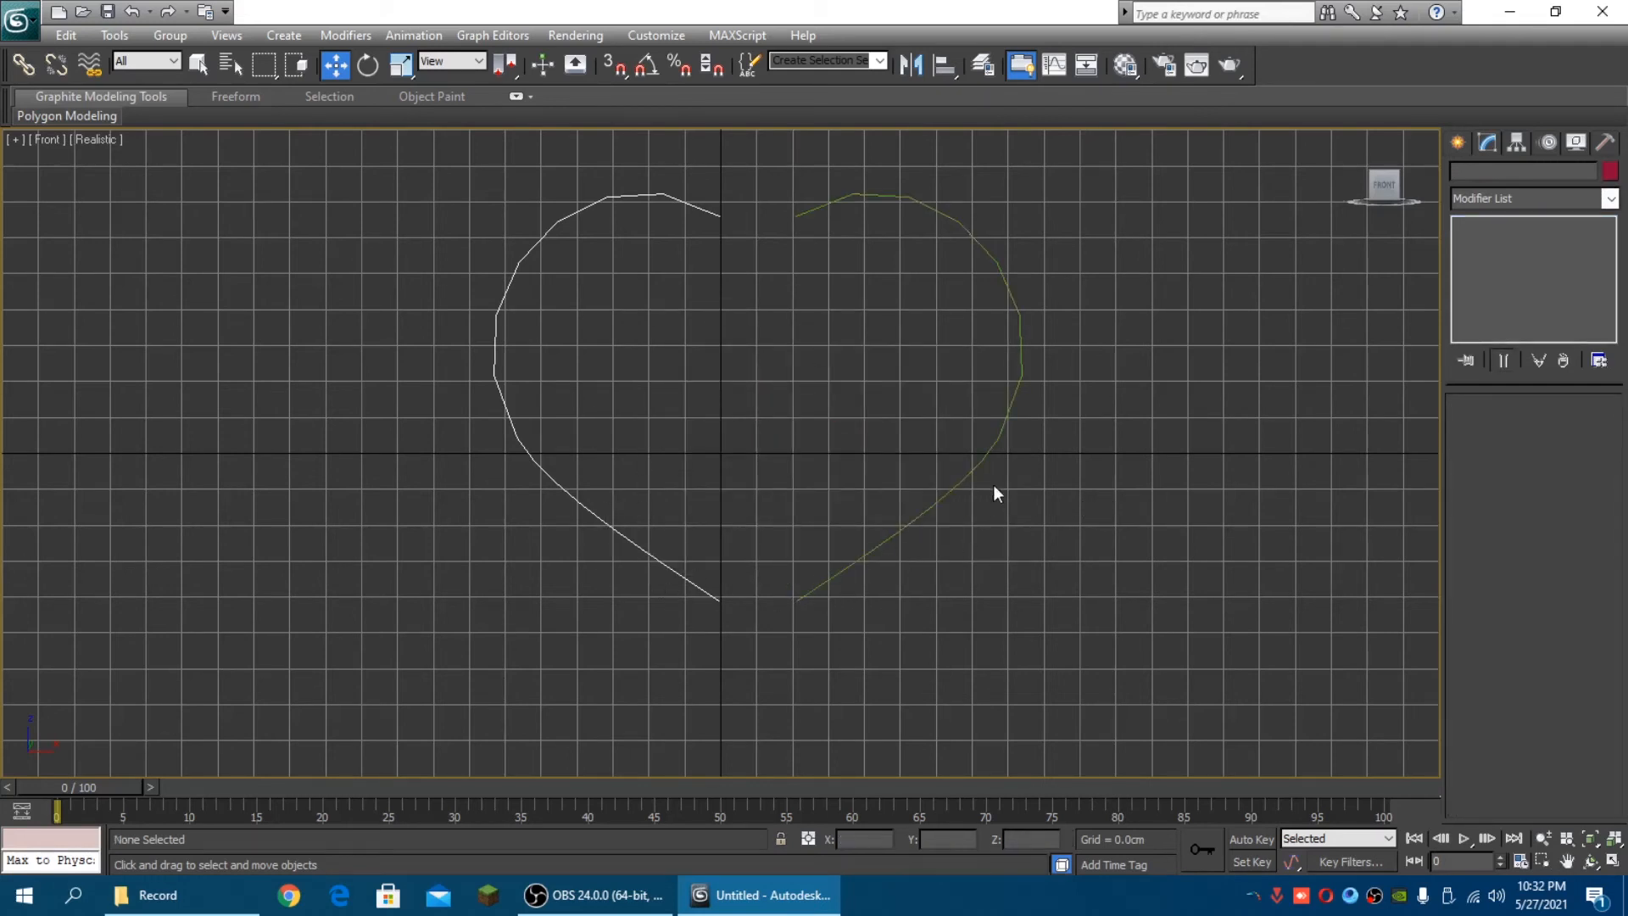
Move the green half about -53 cm along X so its ends meet the white half
{"action": "left_click", "coordinate": [1015, 400]}
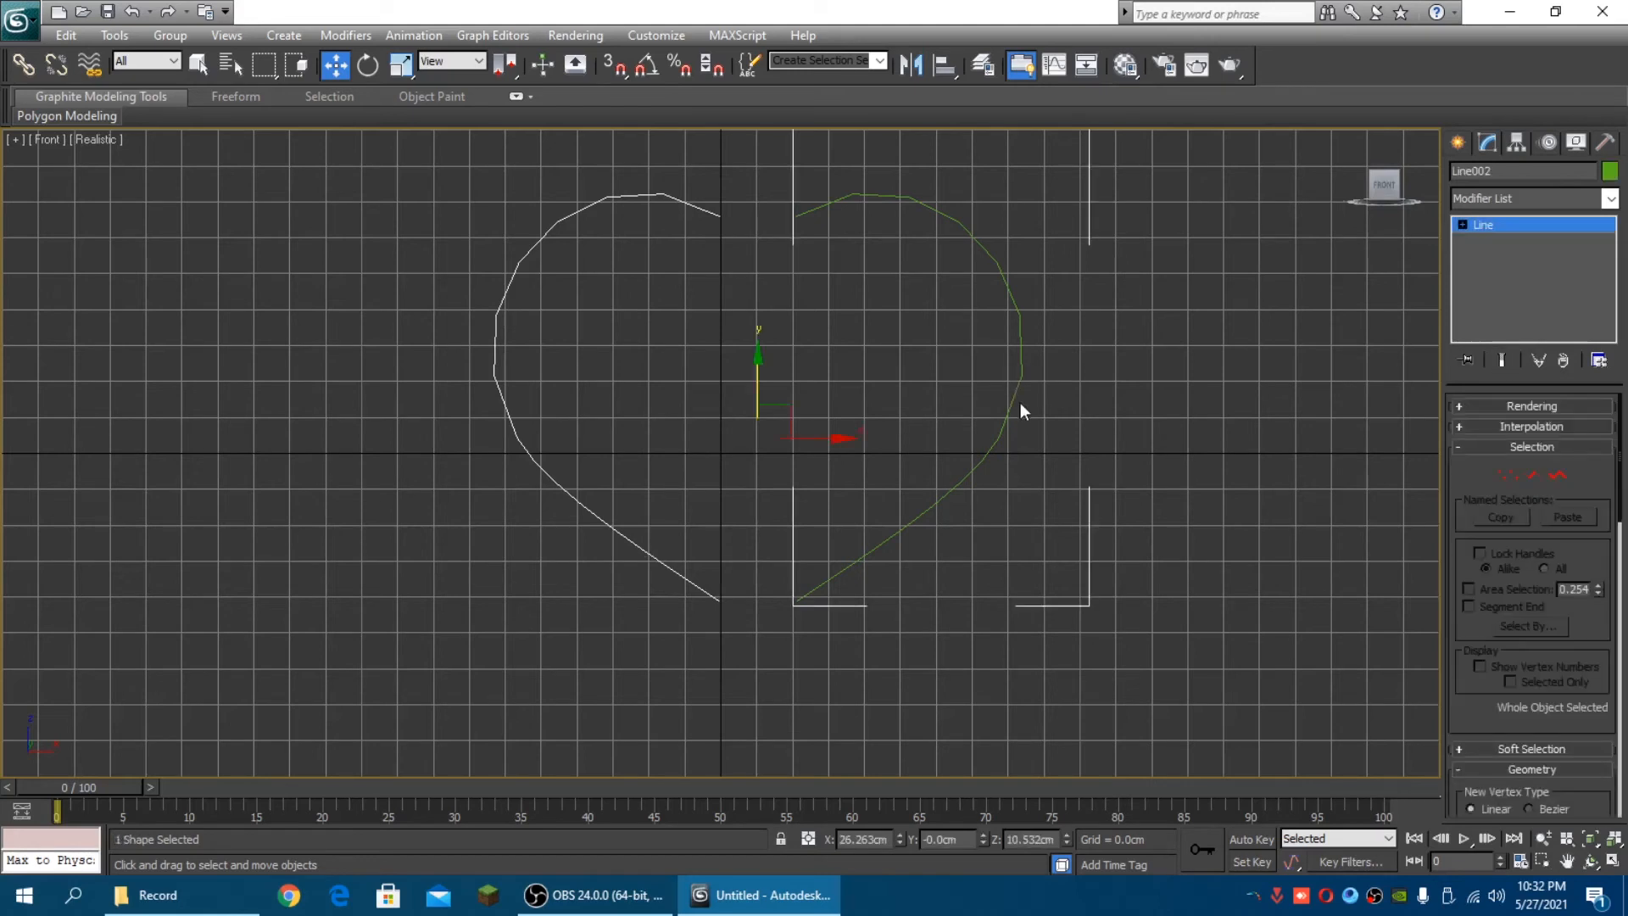
{"action": "left_click_drag", "start_coordinate": [843, 438], "coordinate": [765, 436]}
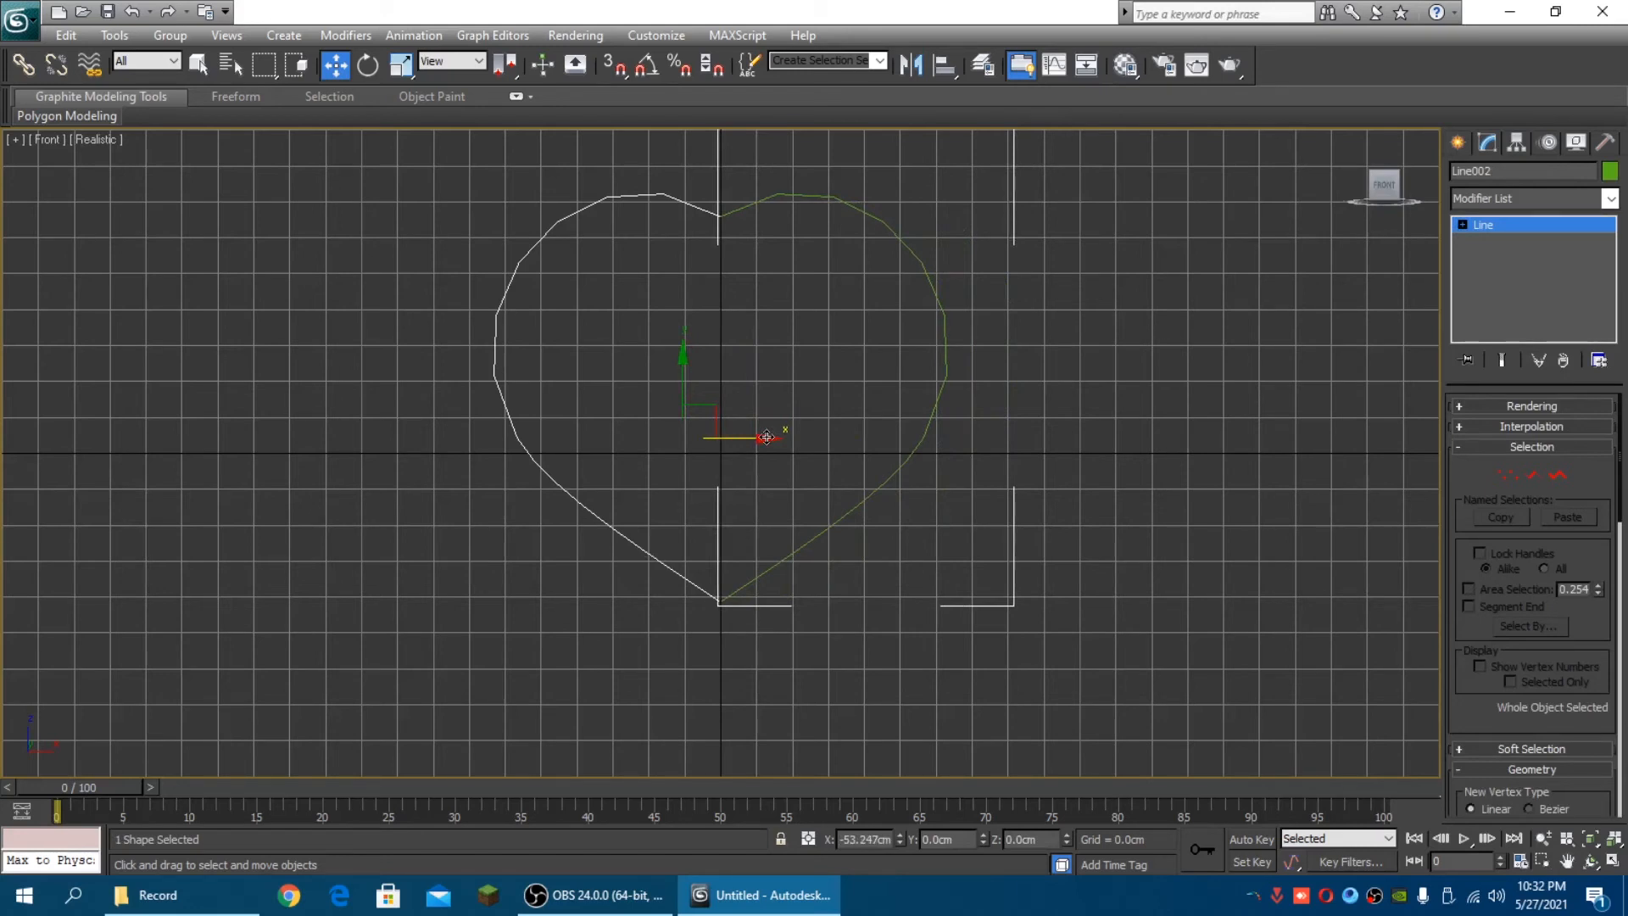
{"action": "left_click", "coordinate": [1045, 582]}
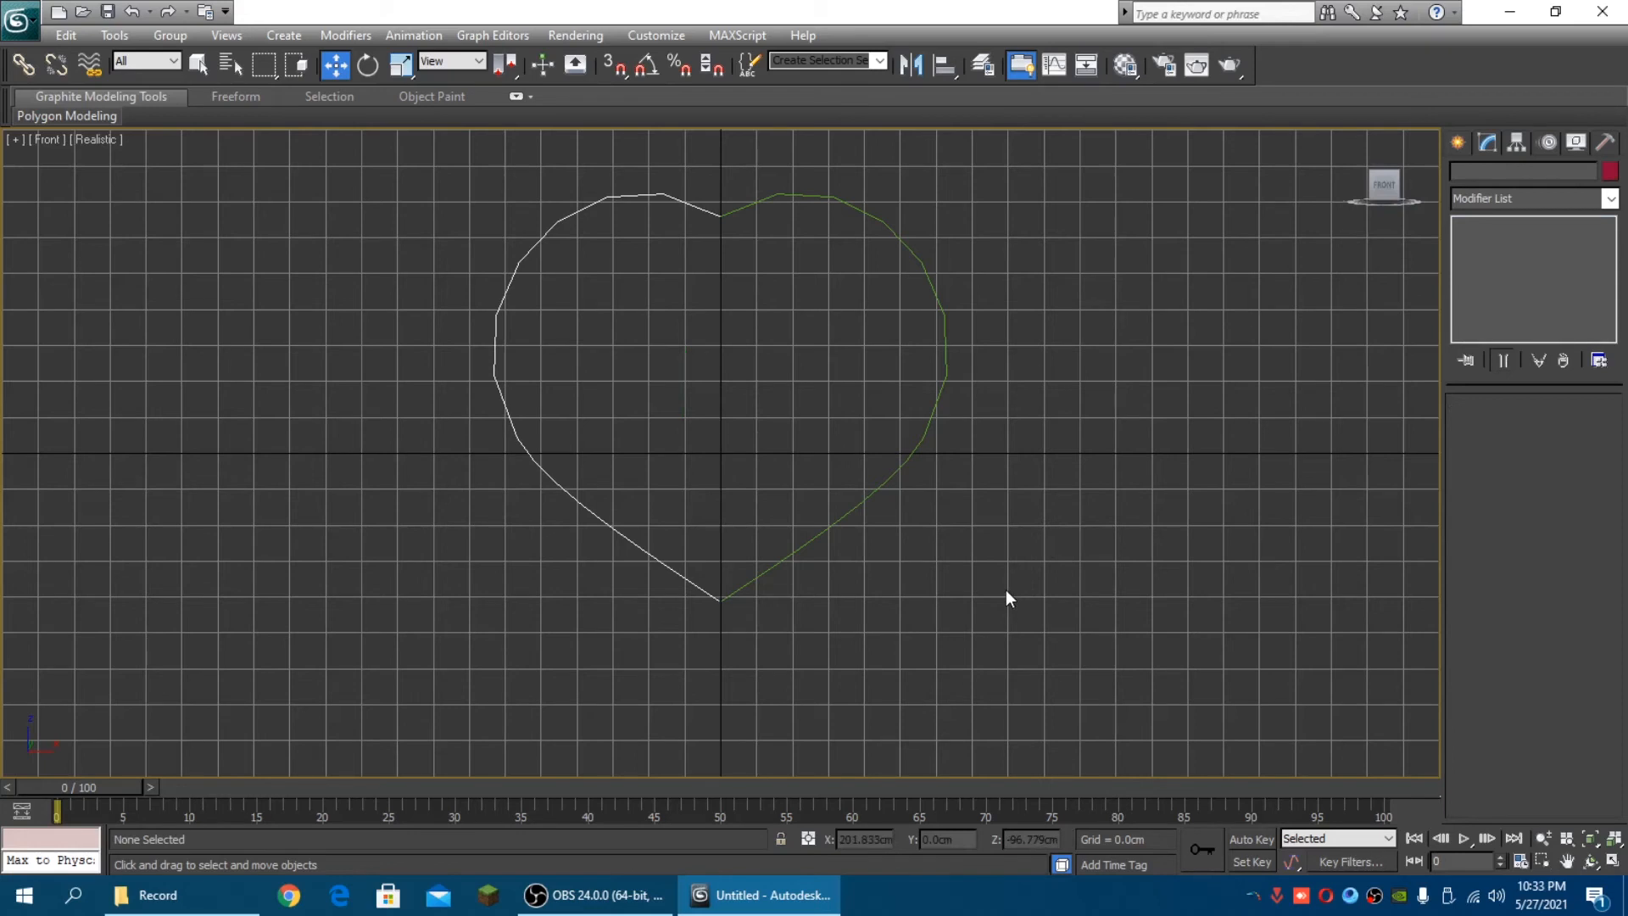
Nudge the white half's bottom end vertex along X to meet the green half's tip, then leave vertex editing
{"action": "scroll", "coordinate": [827, 619], "scroll_direction": "up", "scroll_amount": 1}
{"action": "middle_click_drag", "start_coordinate": [826, 619], "coordinate": [828, 723]}
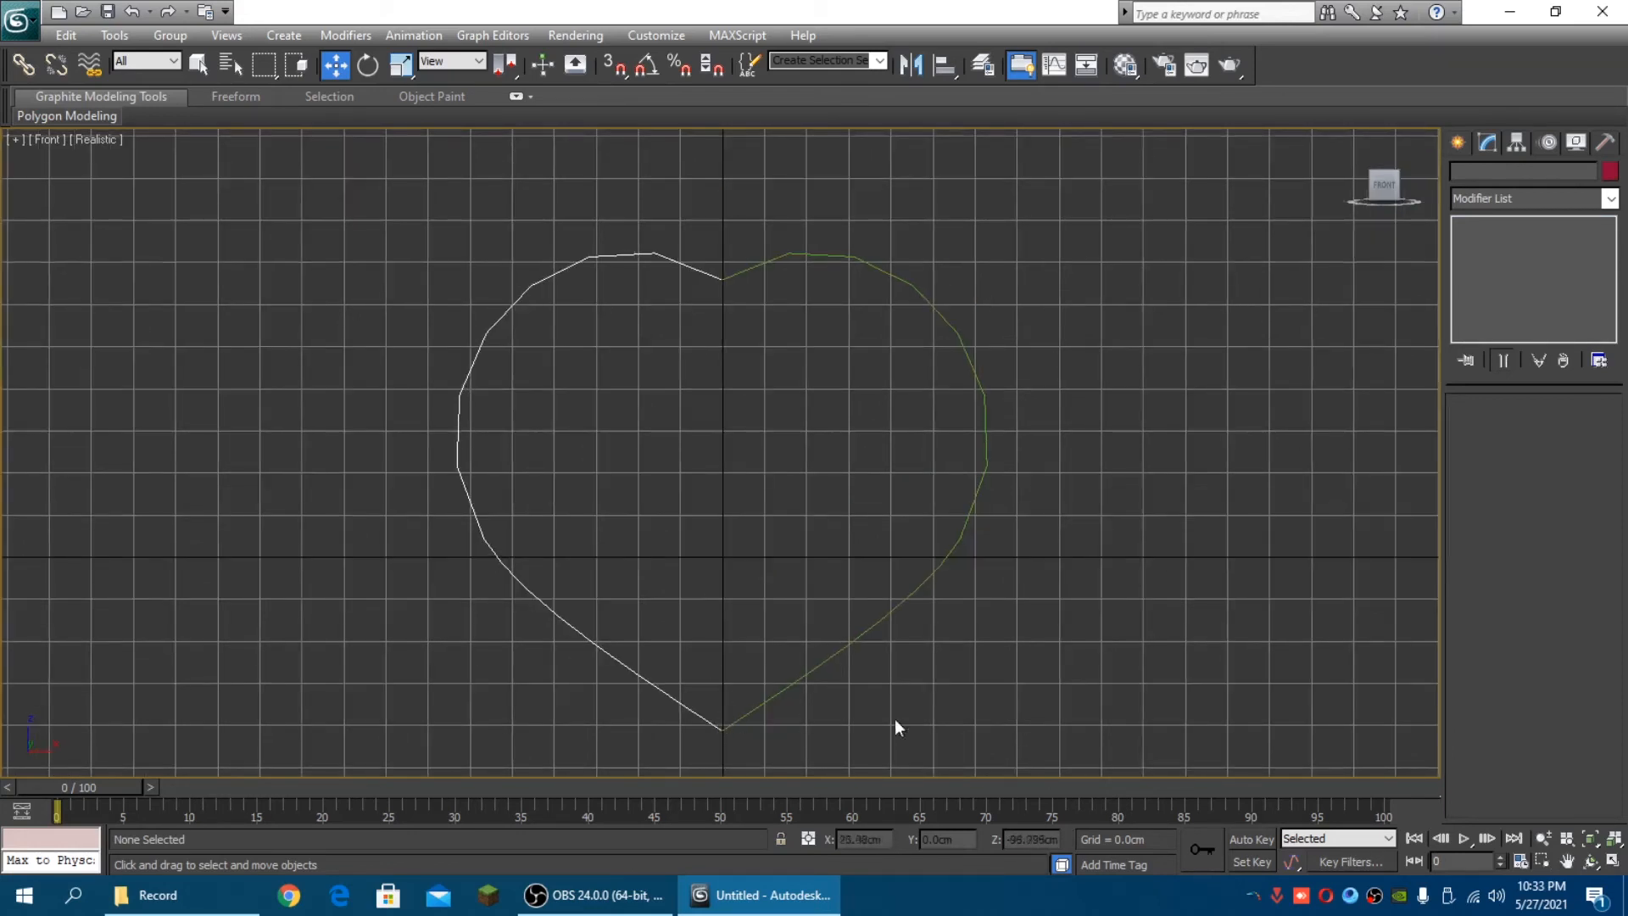
{"action": "left_click", "coordinate": [1543, 838]}
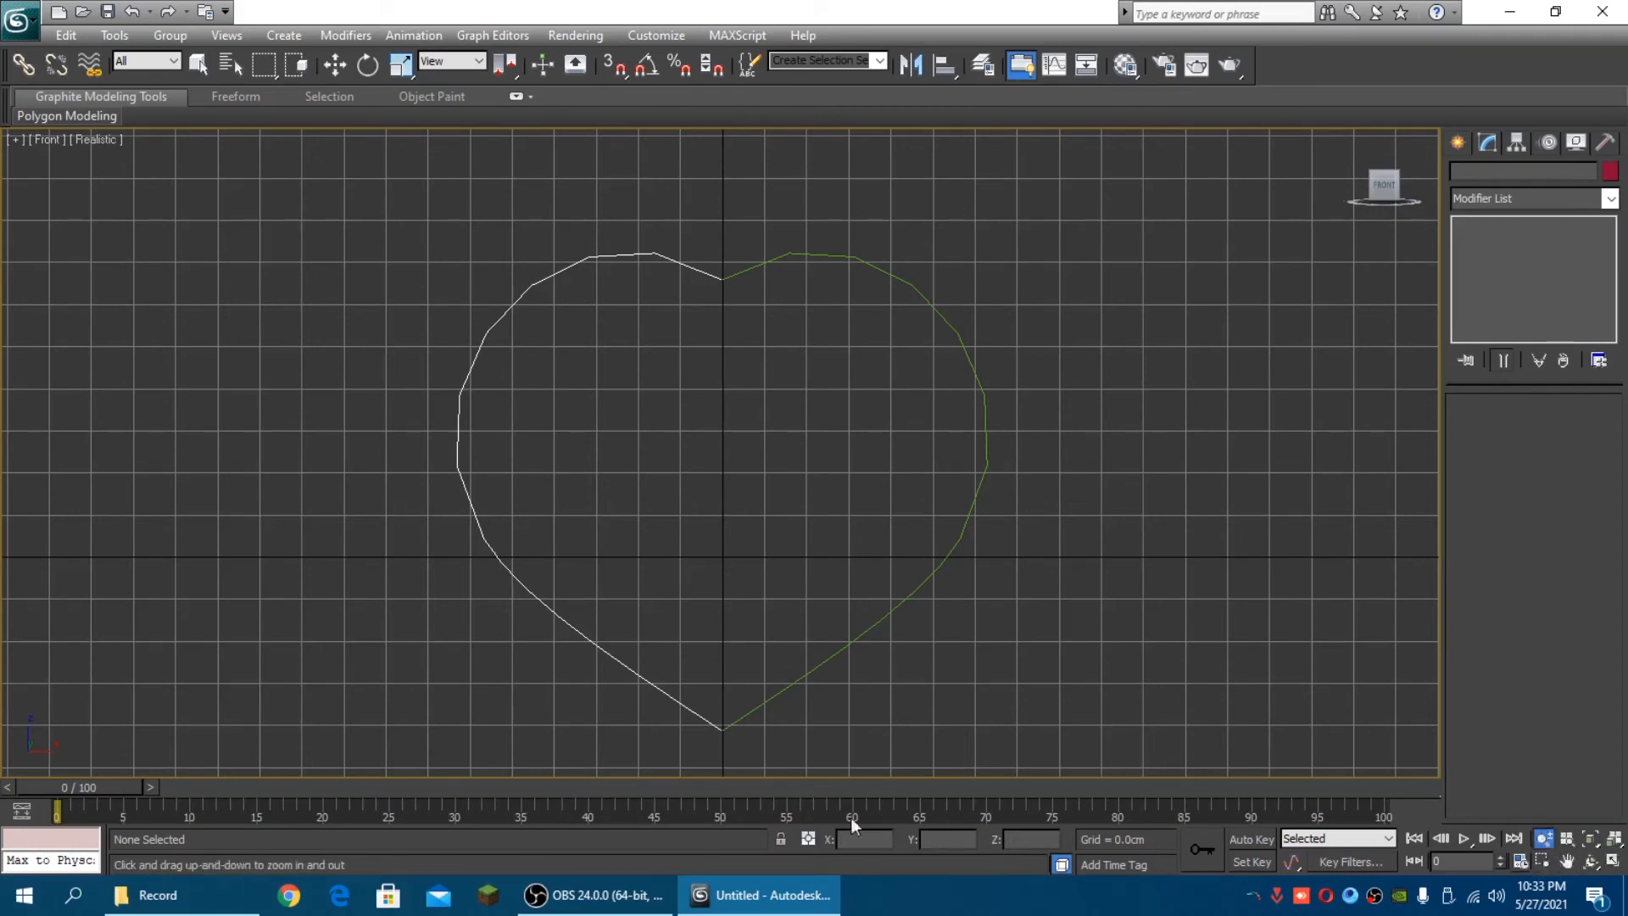
{"action": "left_click_drag", "start_coordinate": [715, 736], "coordinate": [717, 697]}
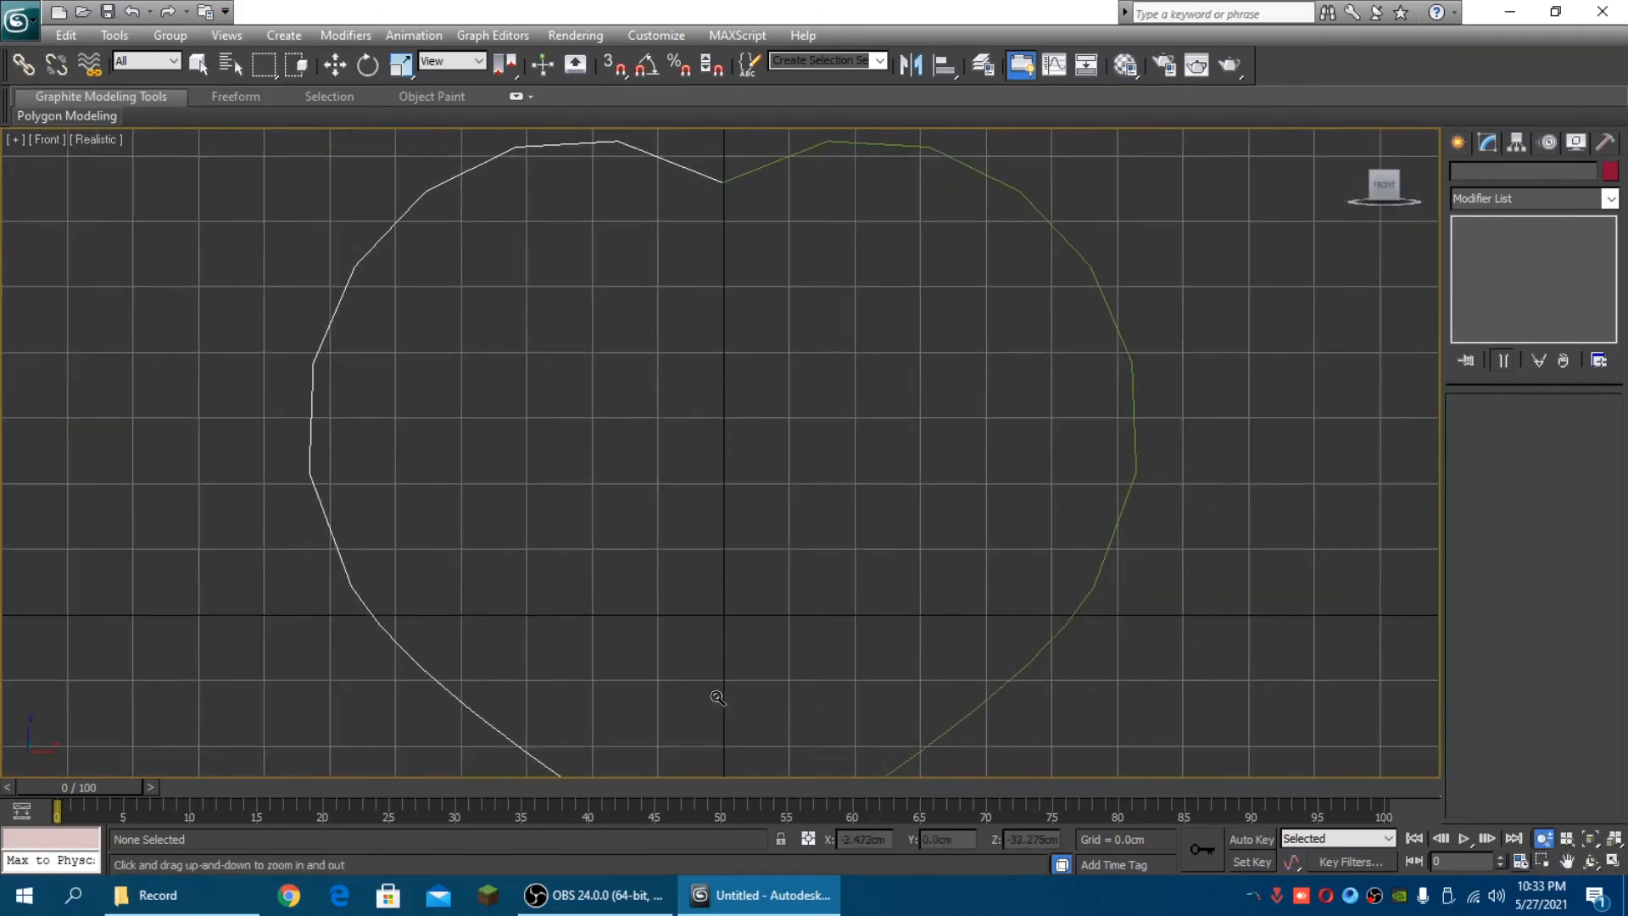
{"action": "left_click", "coordinate": [1566, 861]}
{"action": "left_click_drag", "start_coordinate": [778, 644], "coordinate": [814, 382]}
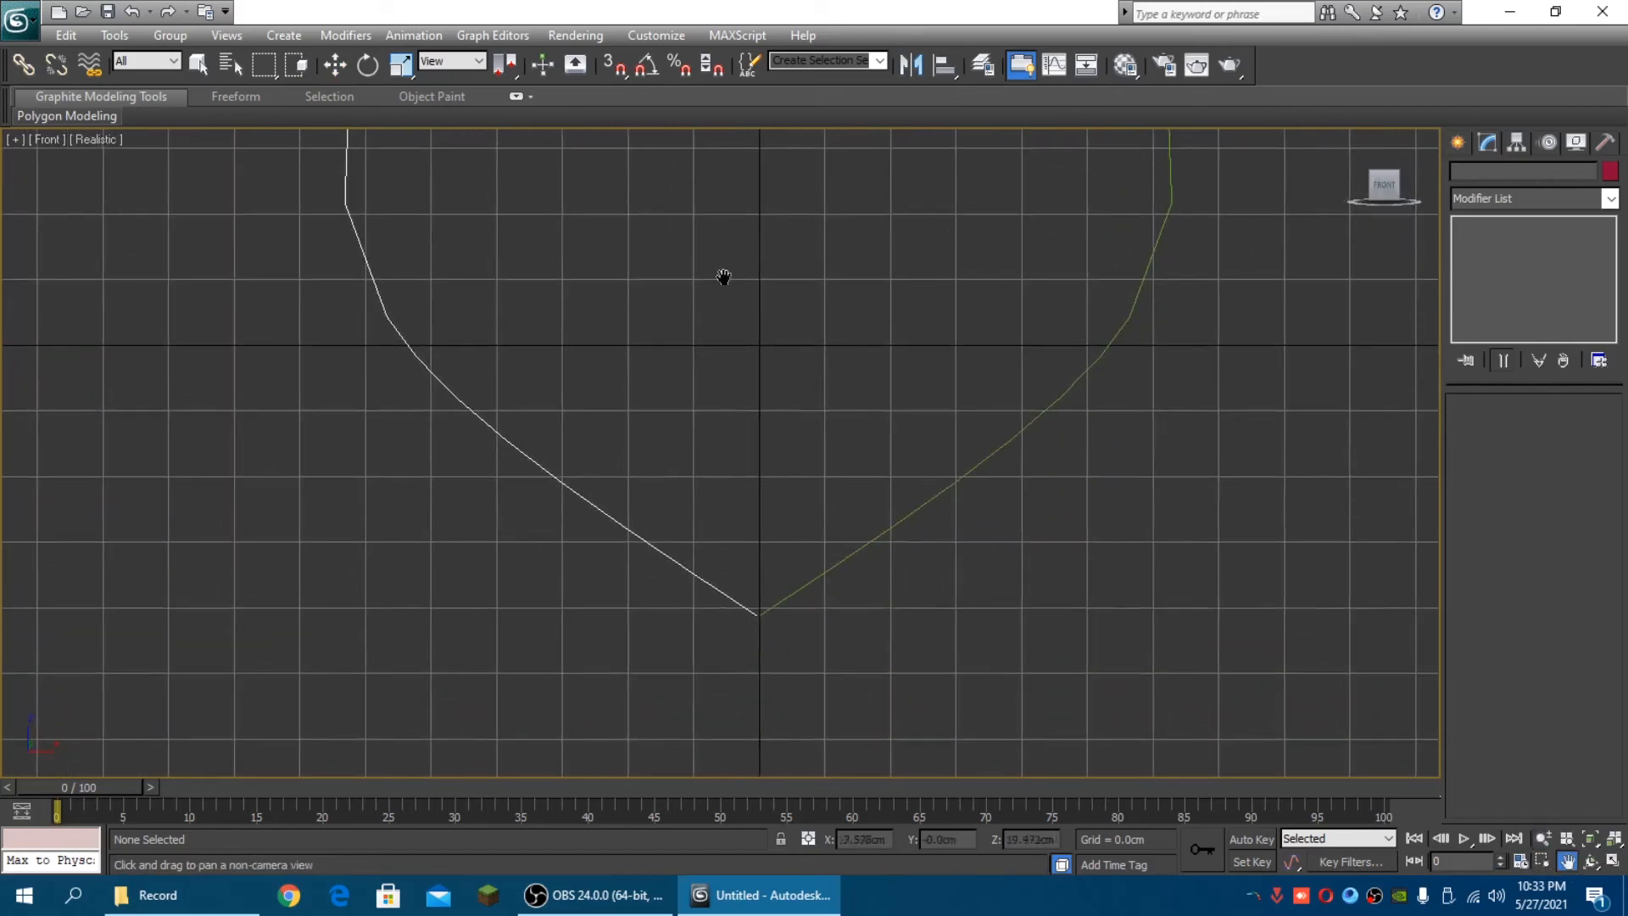
{"action": "left_click", "coordinate": [330, 75]}
{"action": "left_click", "coordinate": [739, 605]}
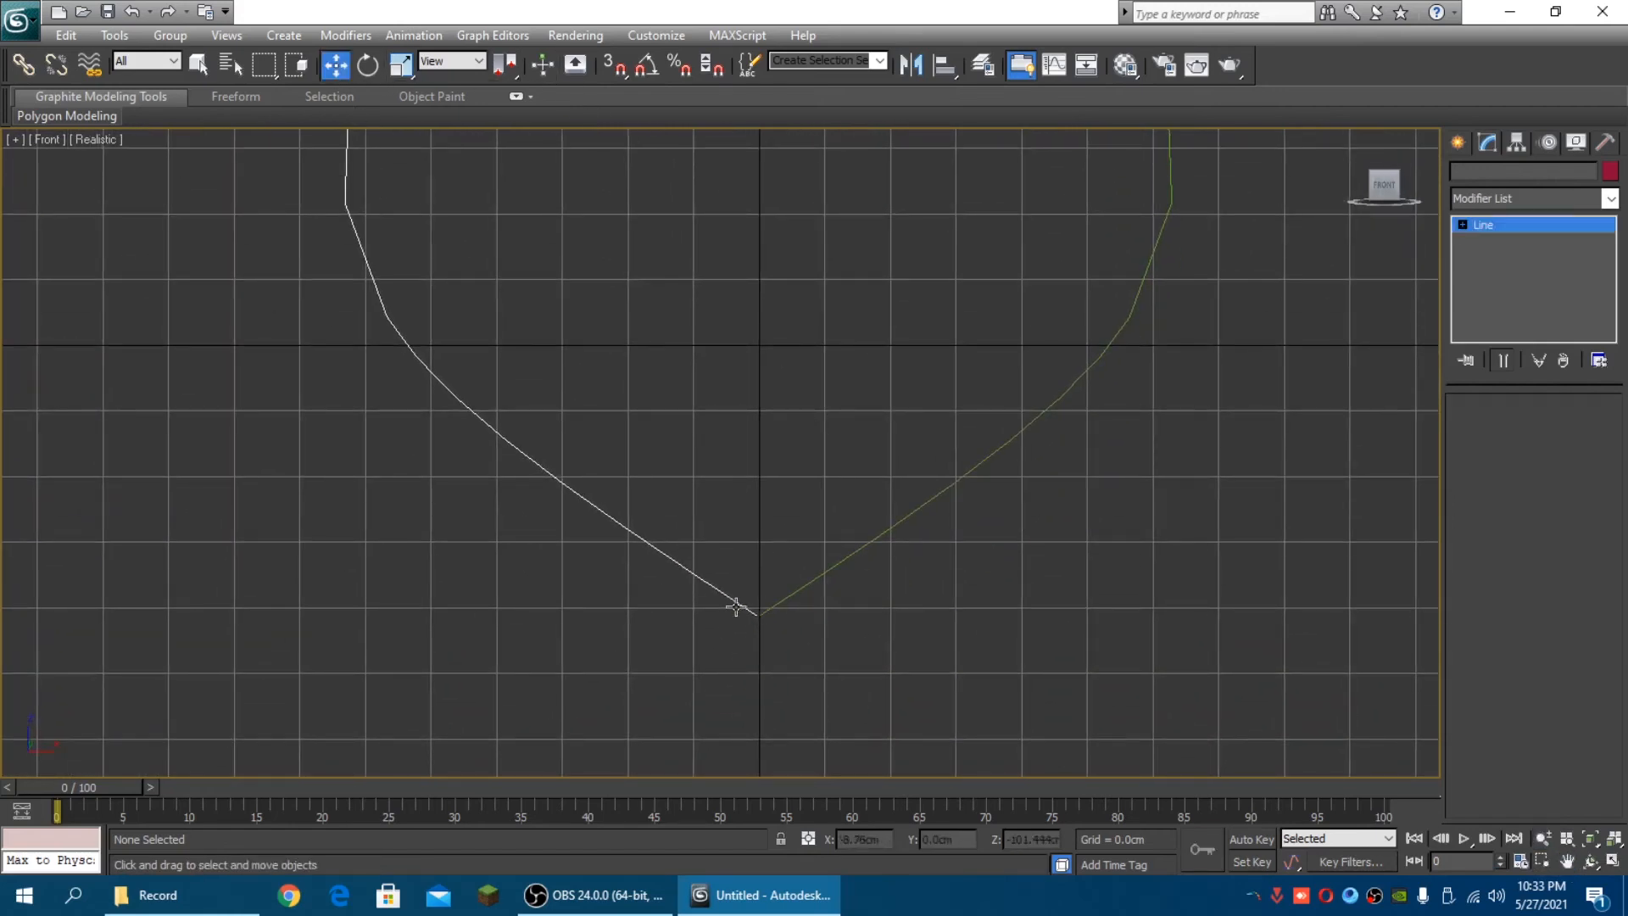
{"action": "left_click", "coordinate": [1508, 475]}
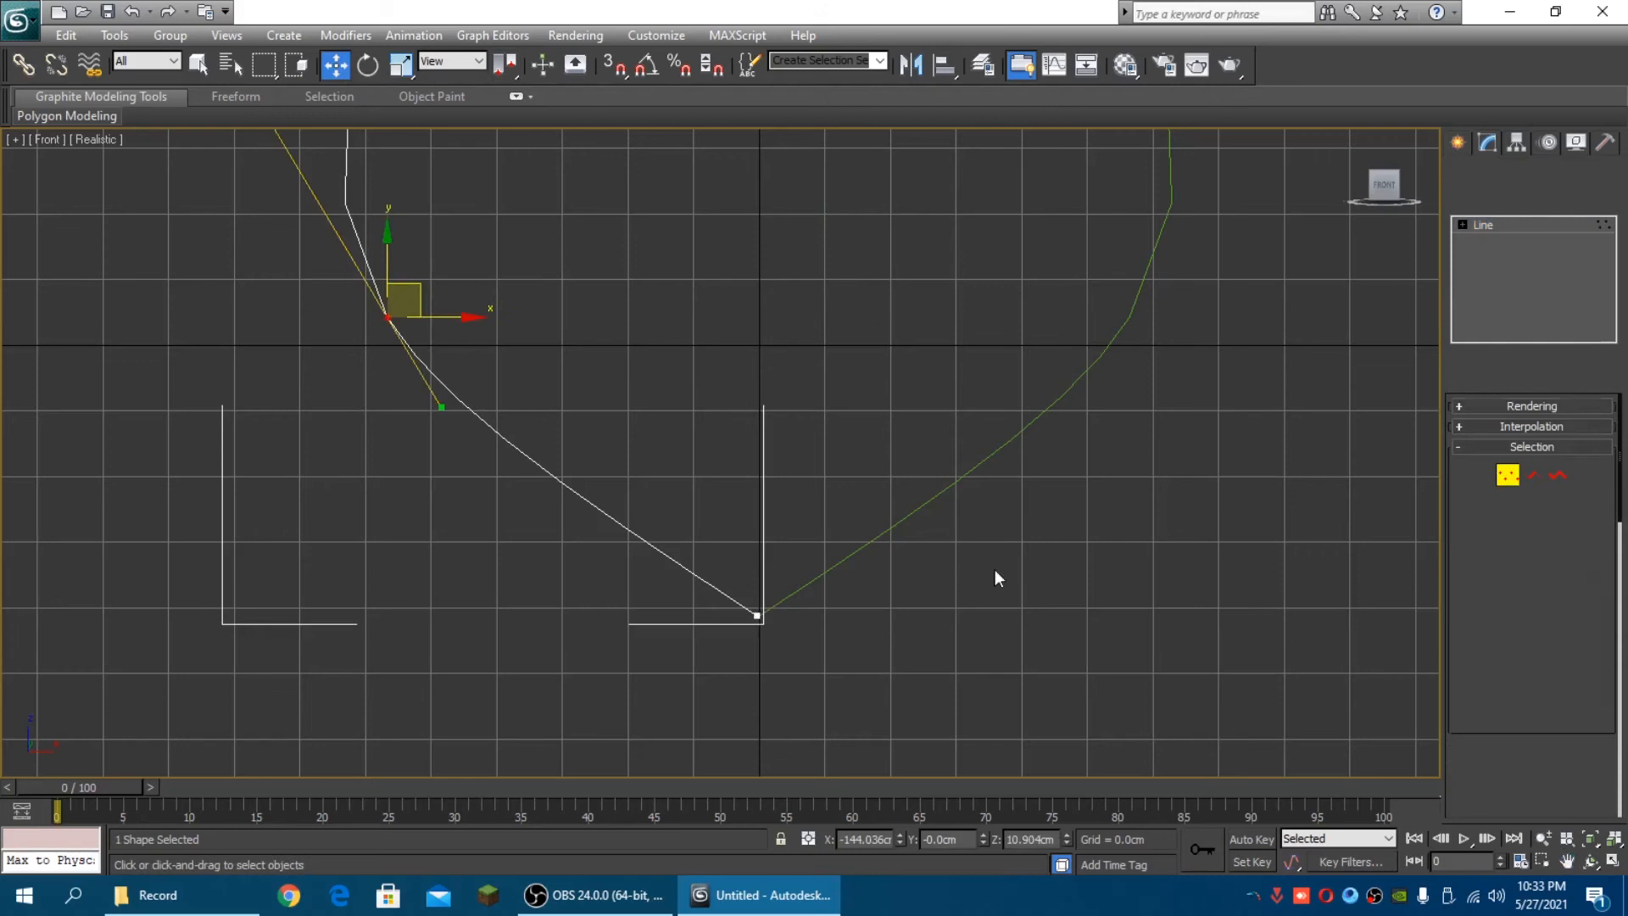
{"action": "left_click", "coordinate": [757, 616]}
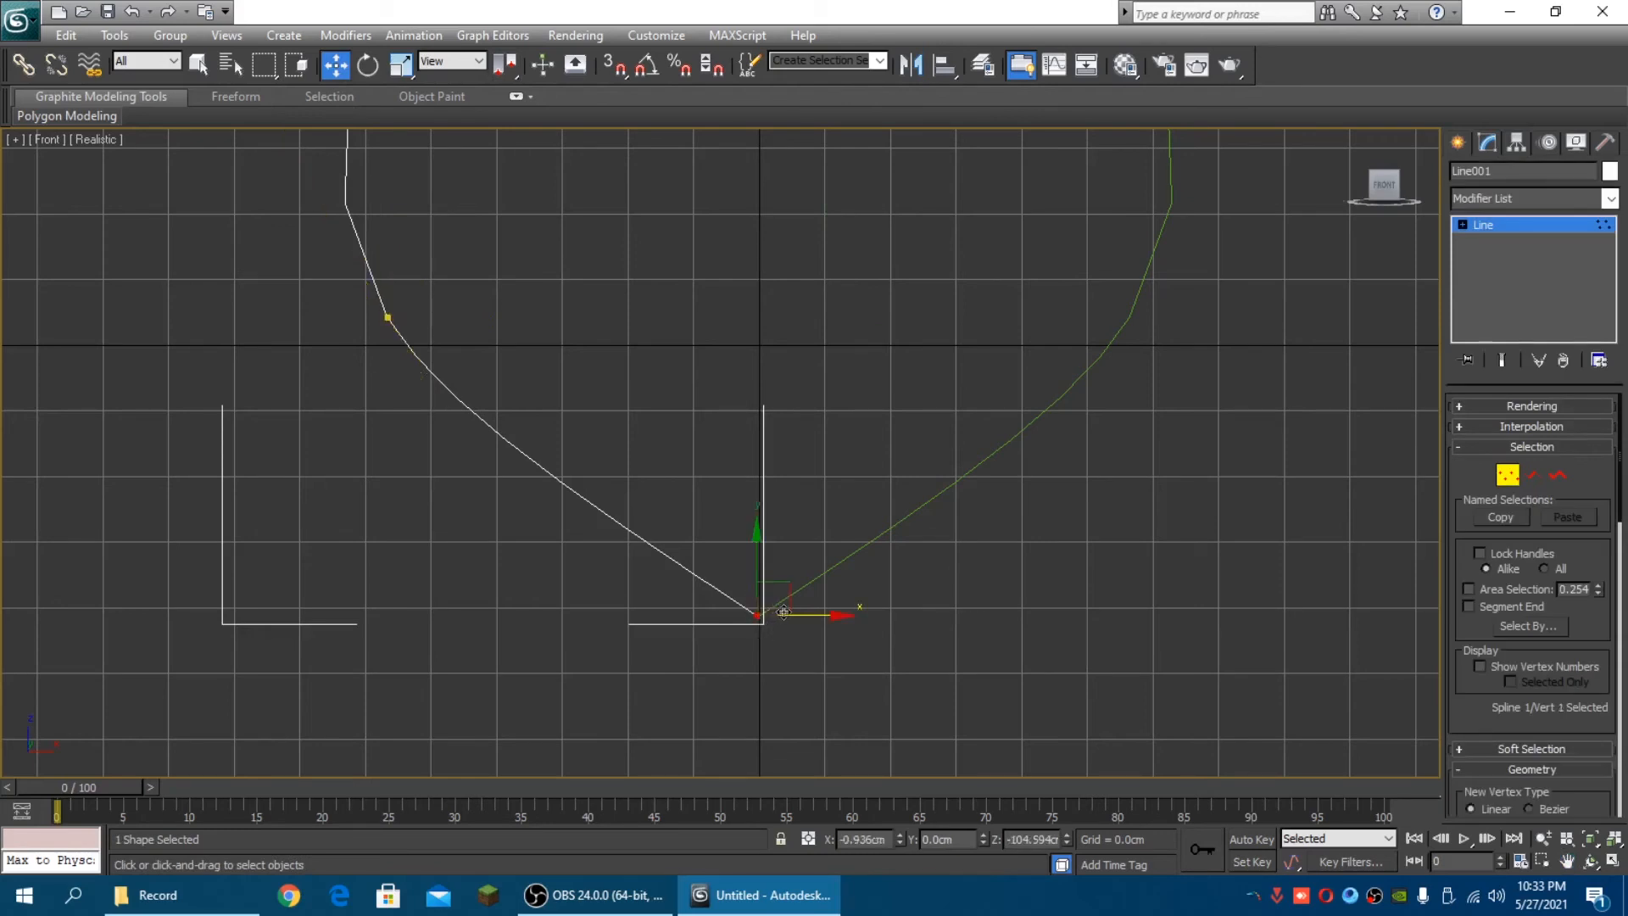
{"action": "left_click", "coordinate": [1518, 477]}
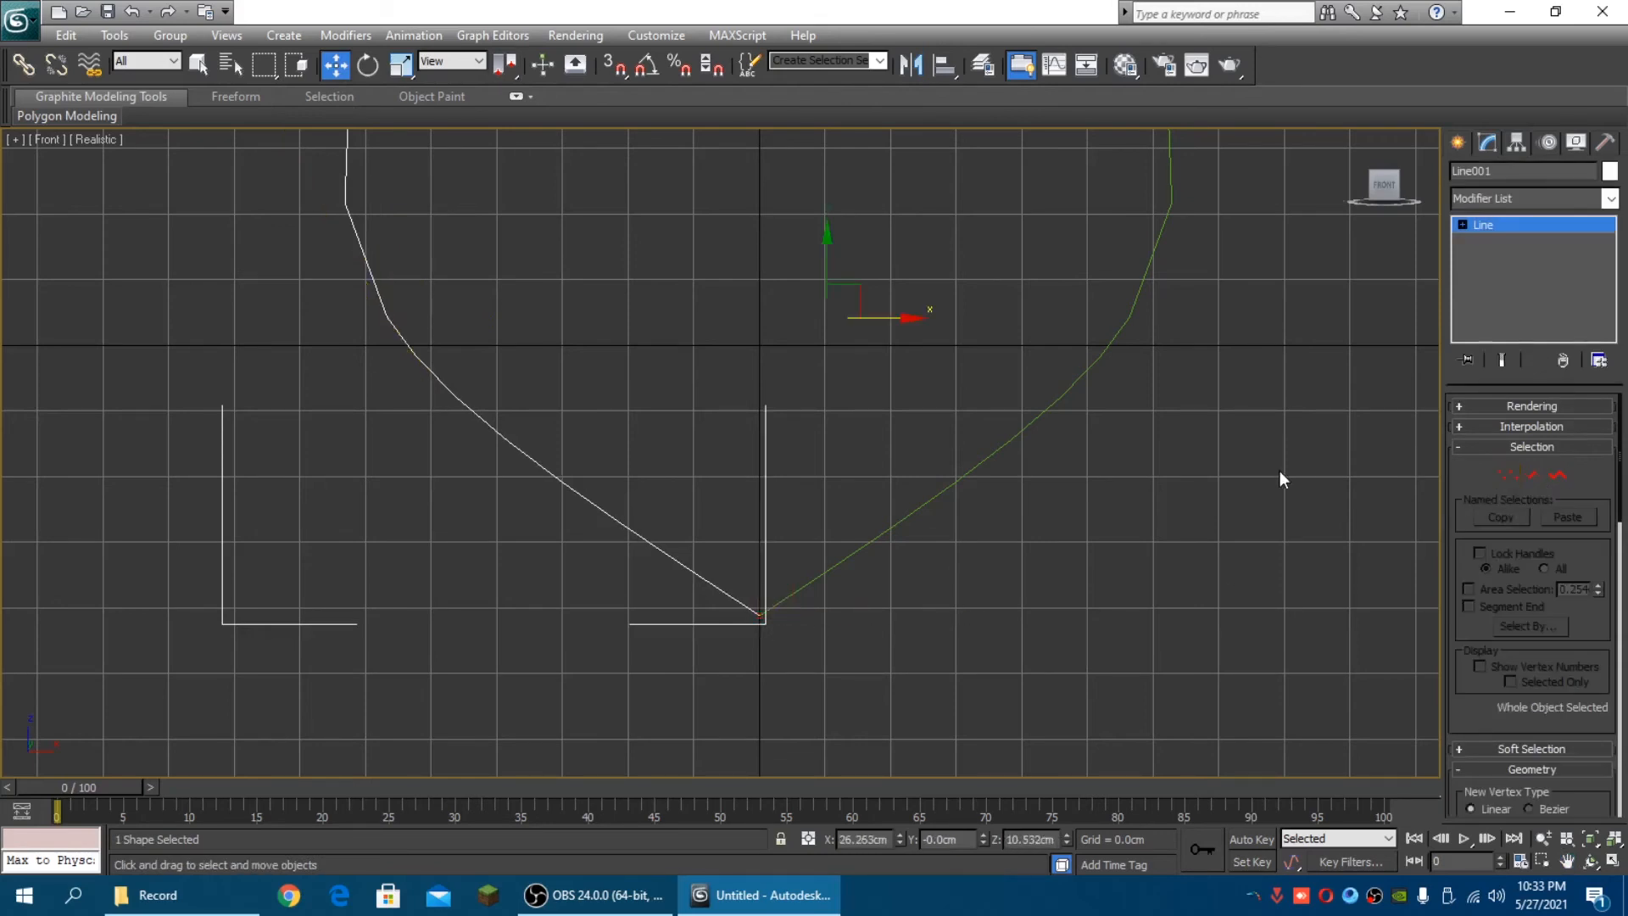
Attach the green half to the white half so both belong to one line object
{"action": "scroll", "coordinate": [1238, 470], "scroll_direction": "down", "scroll_amount": 3}
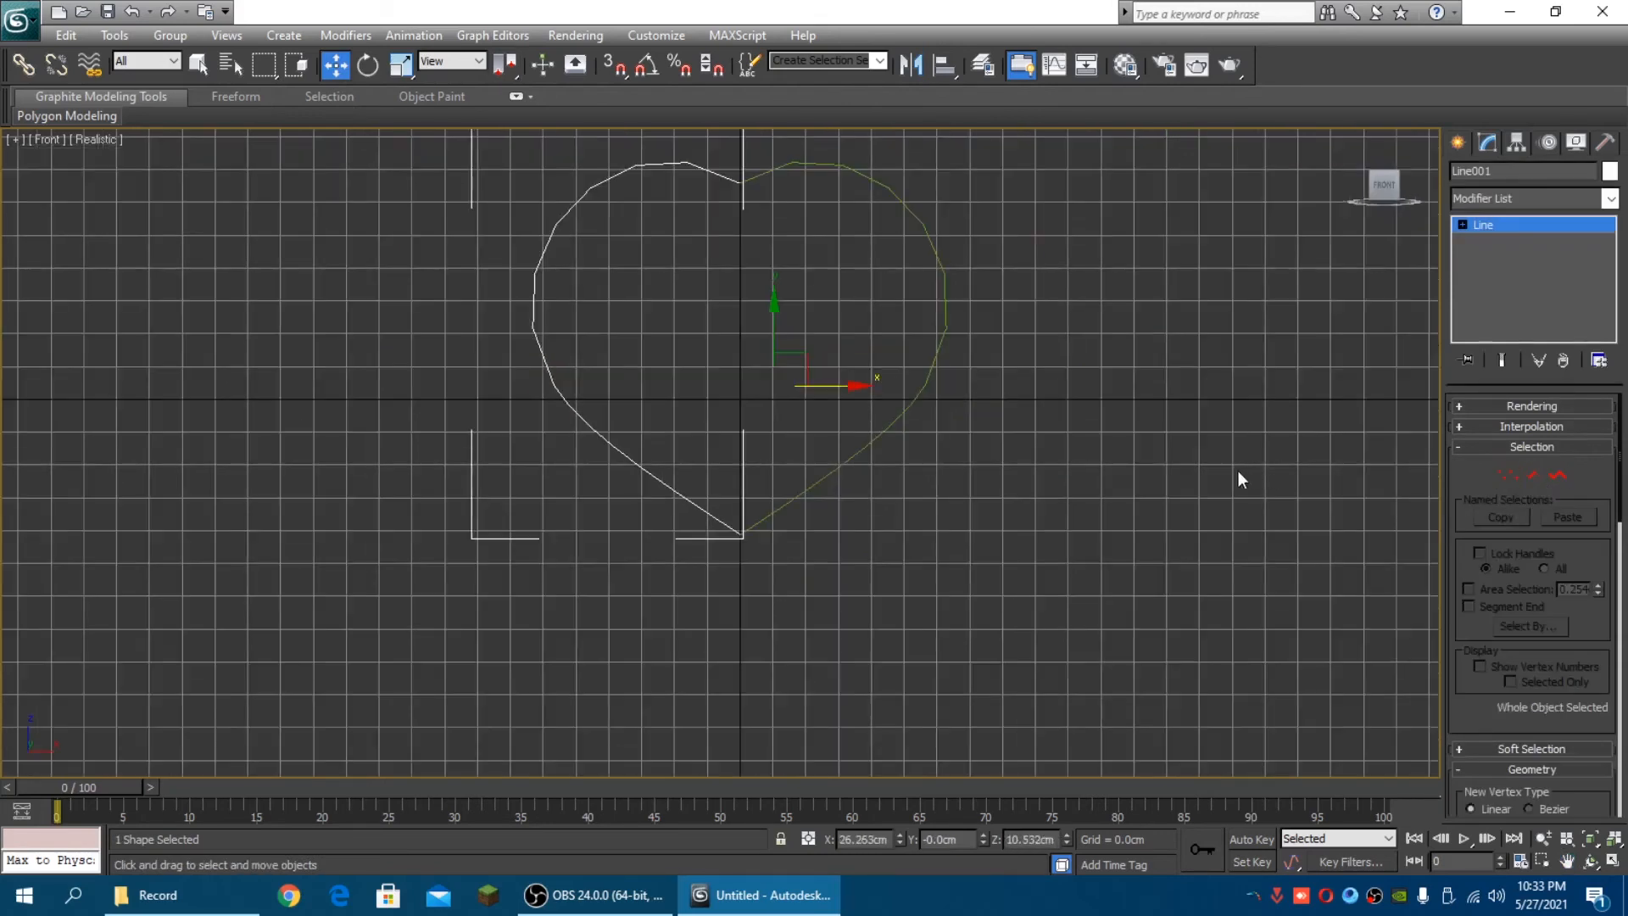
{"action": "left_click", "coordinate": [997, 394]}
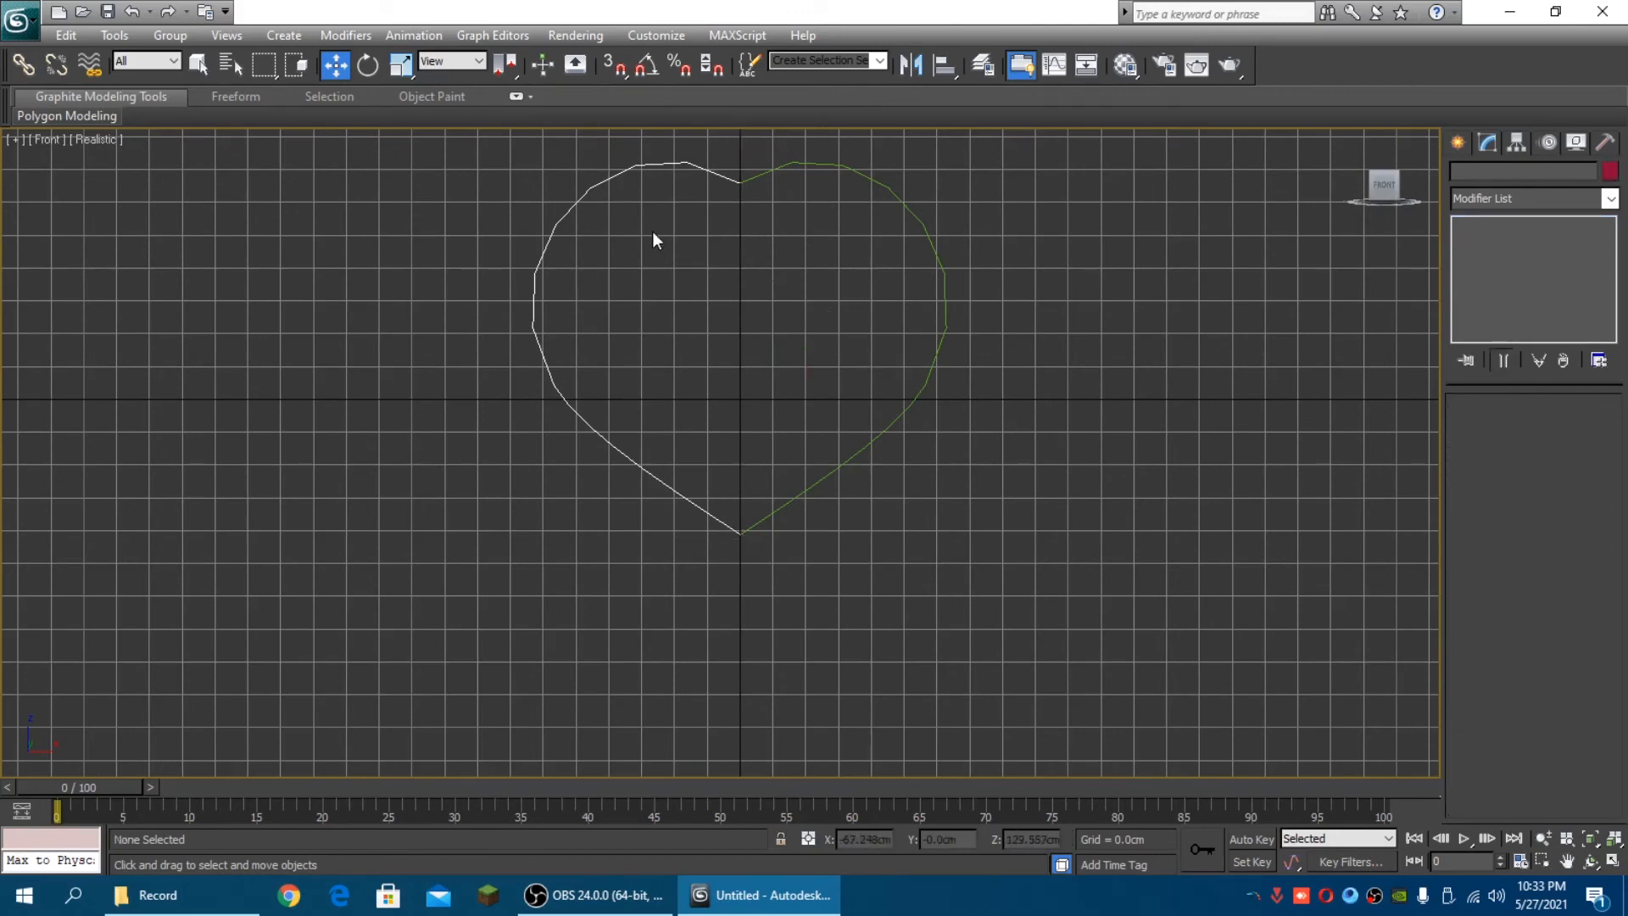
{"action": "left_click", "coordinate": [533, 307]}
{"action": "right_click", "coordinate": [534, 307]}
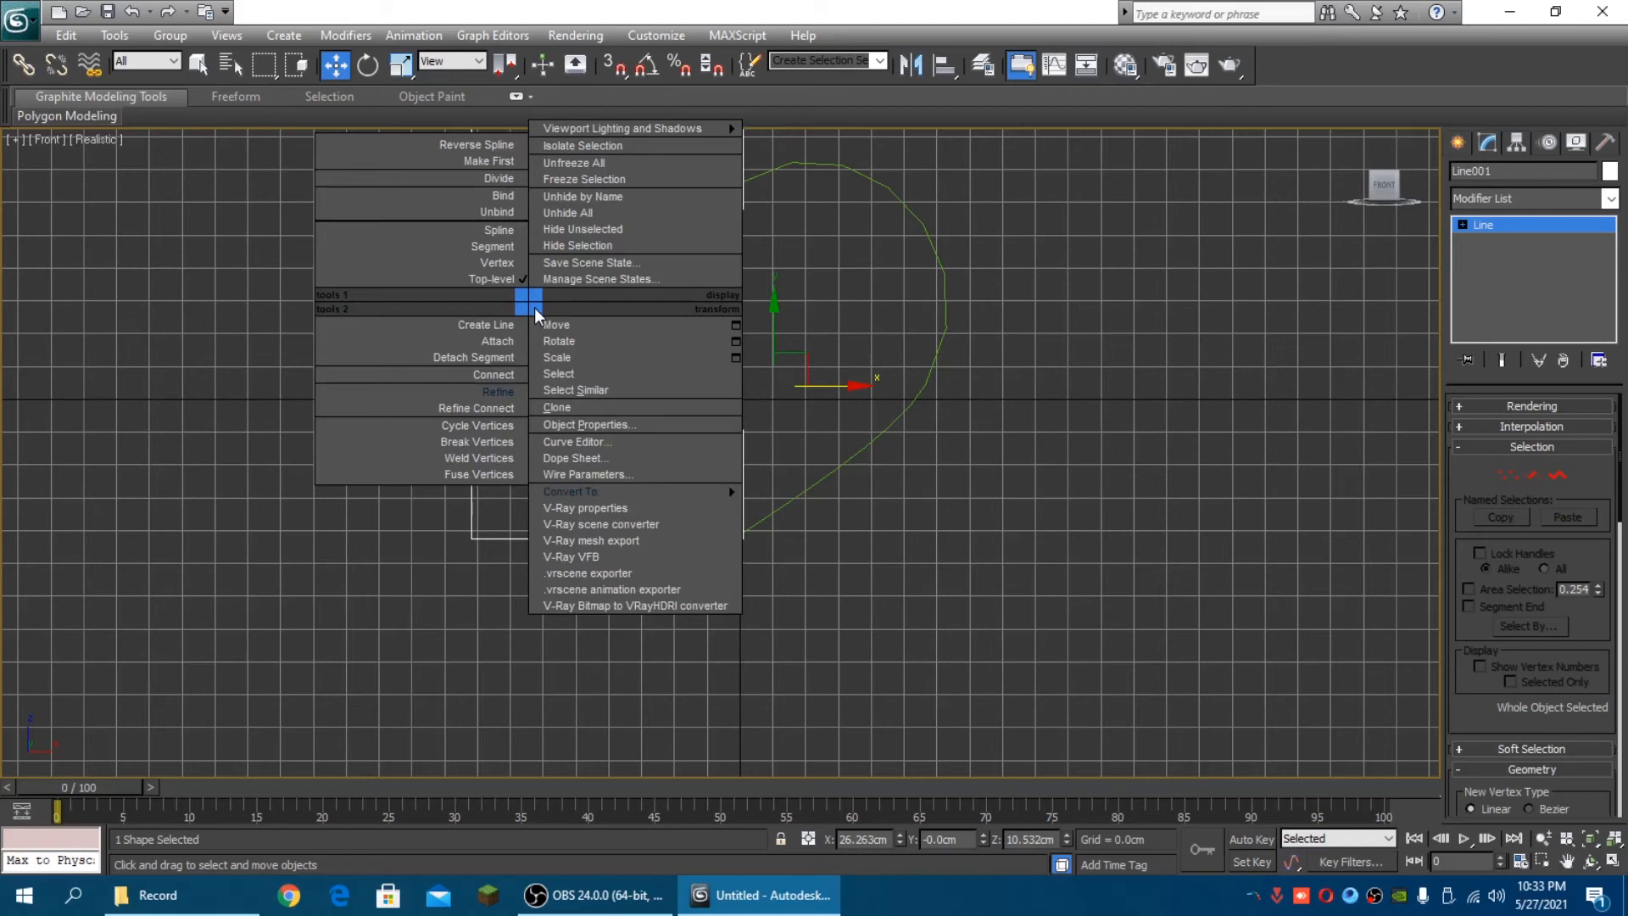
{"action": "left_click", "coordinate": [508, 340]}
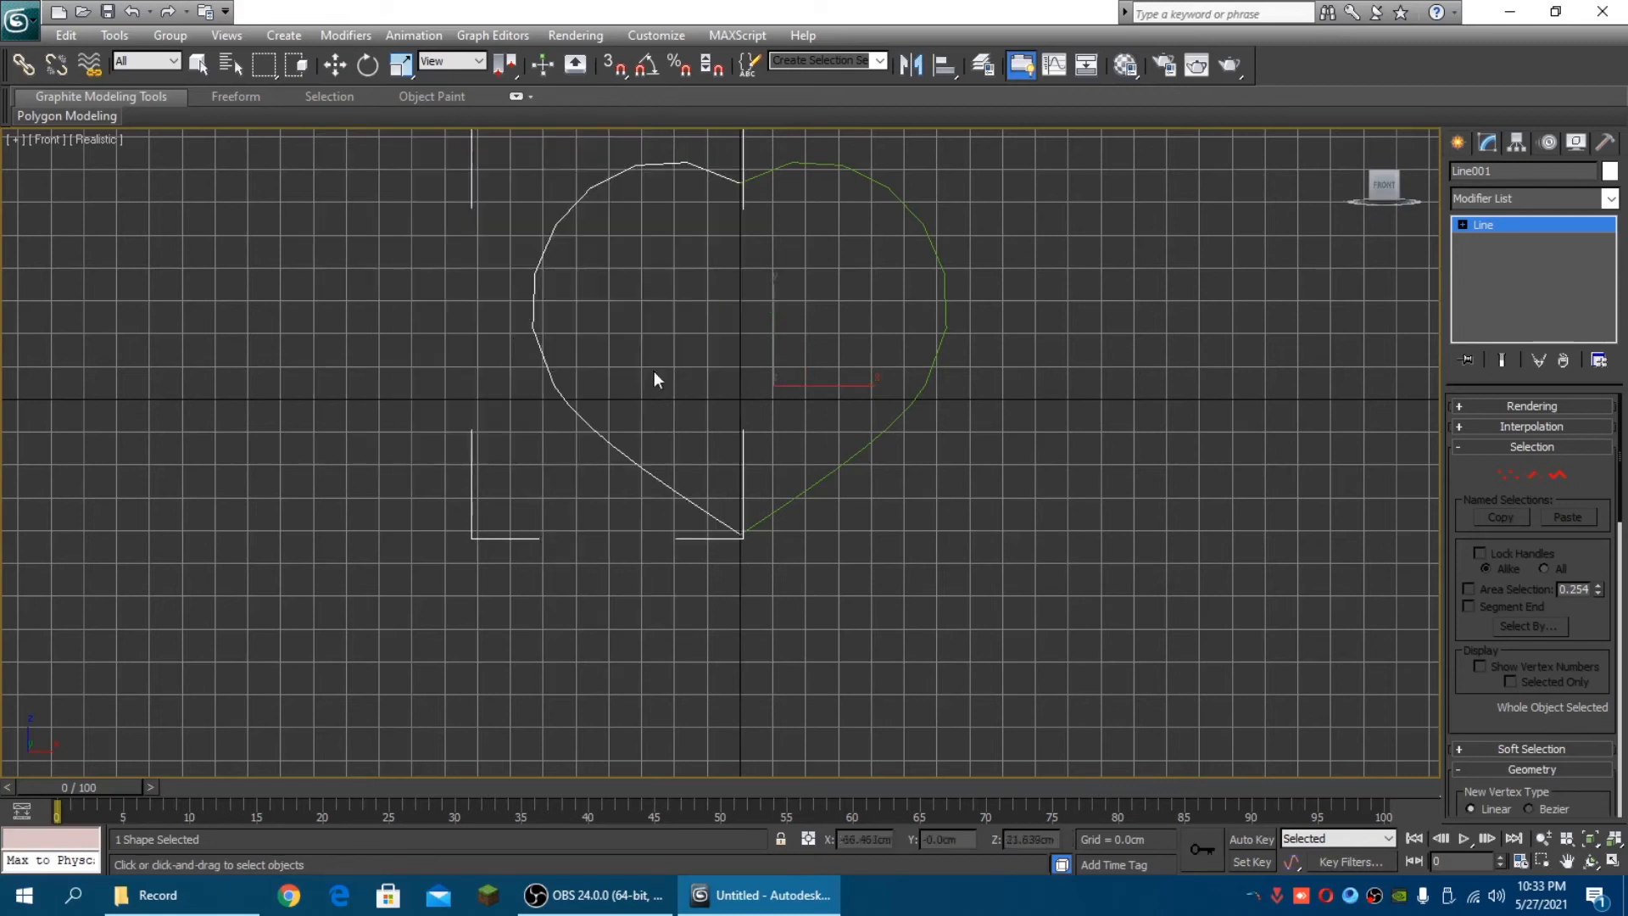
{"action": "left_click", "coordinate": [944, 279]}
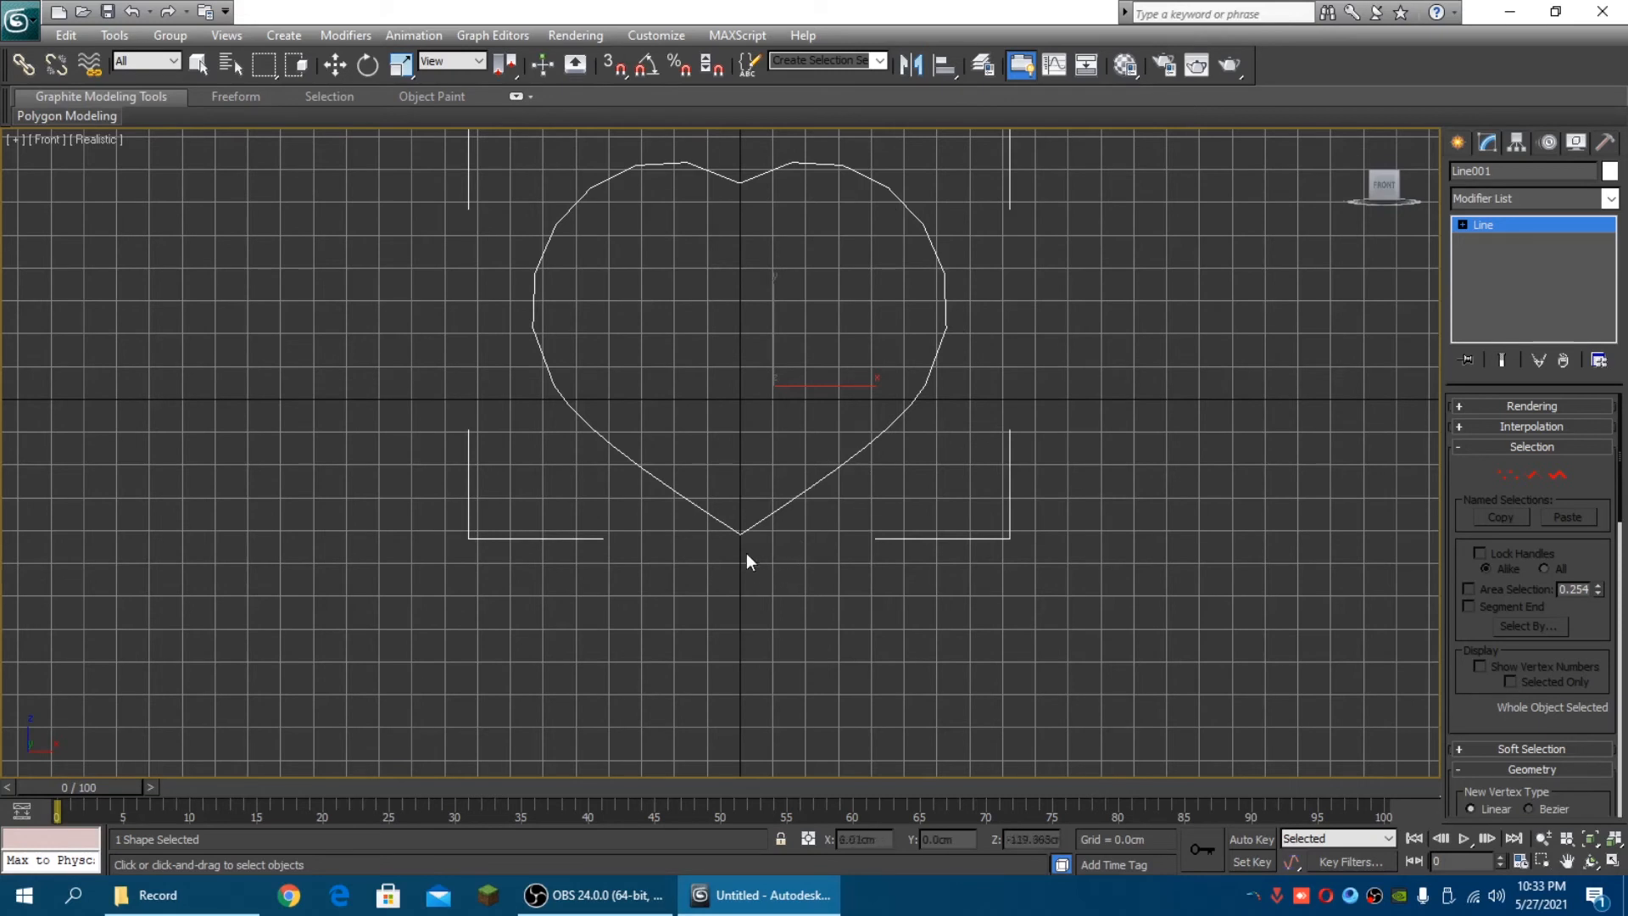
In vertex editing, move the left half's end vertex along X to meet the right half's end at the heart's bottom tip
{"action": "scroll", "coordinate": [741, 550], "scroll_direction": "up", "scroll_amount": 5}
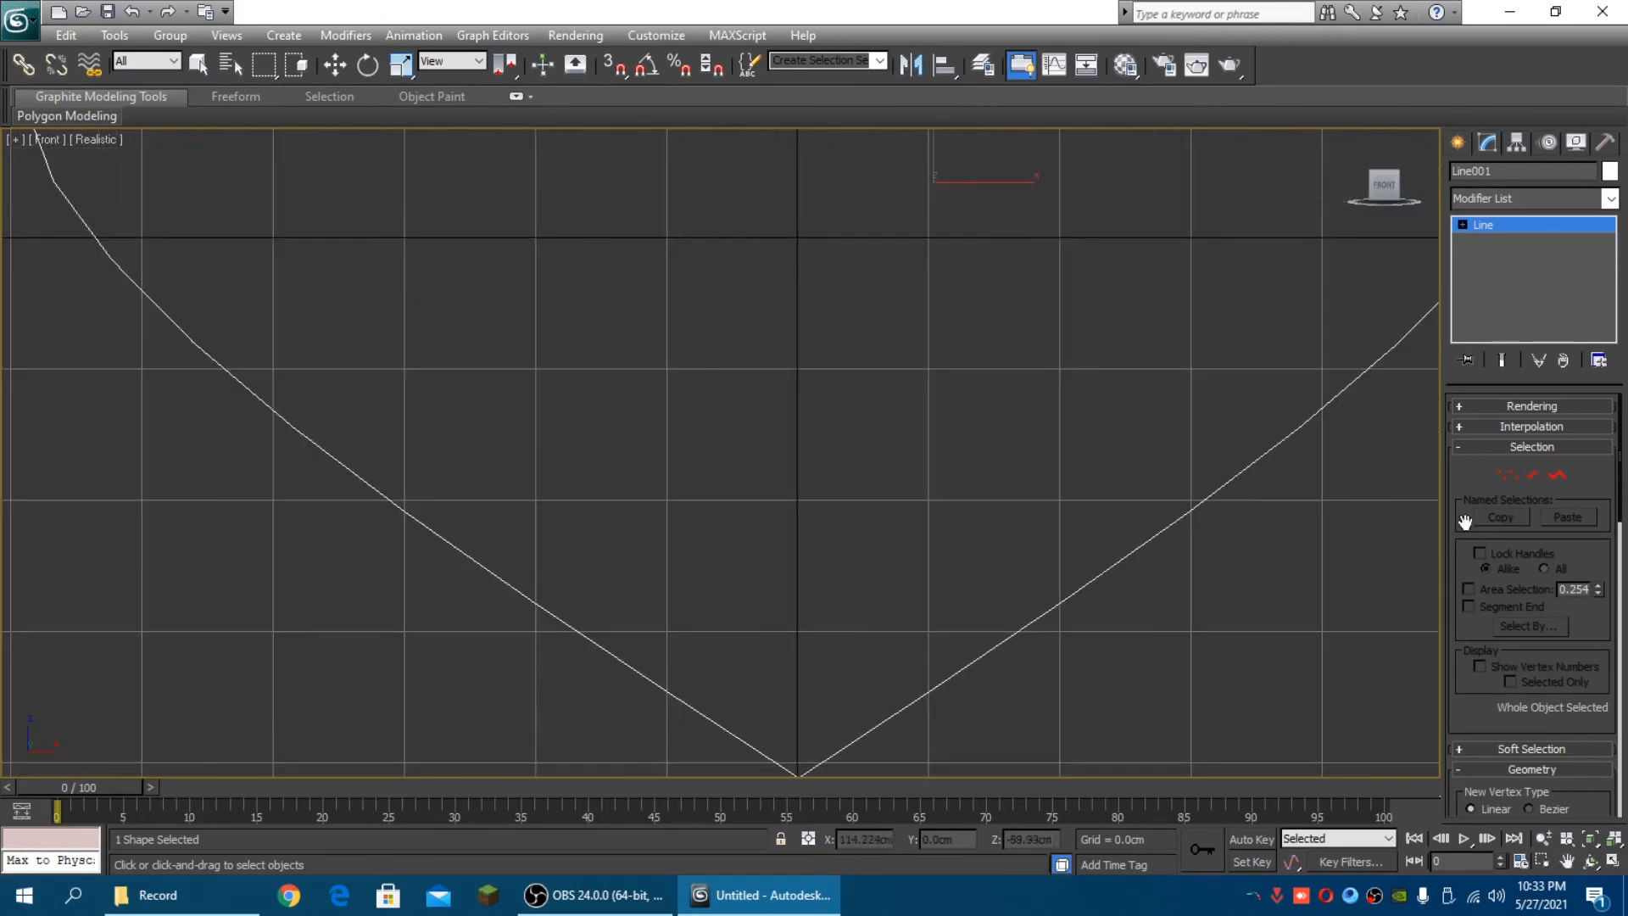
{"action": "left_click", "coordinate": [1507, 476]}
{"action": "scroll", "coordinate": [975, 720], "scroll_direction": "up", "scroll_amount": 2}
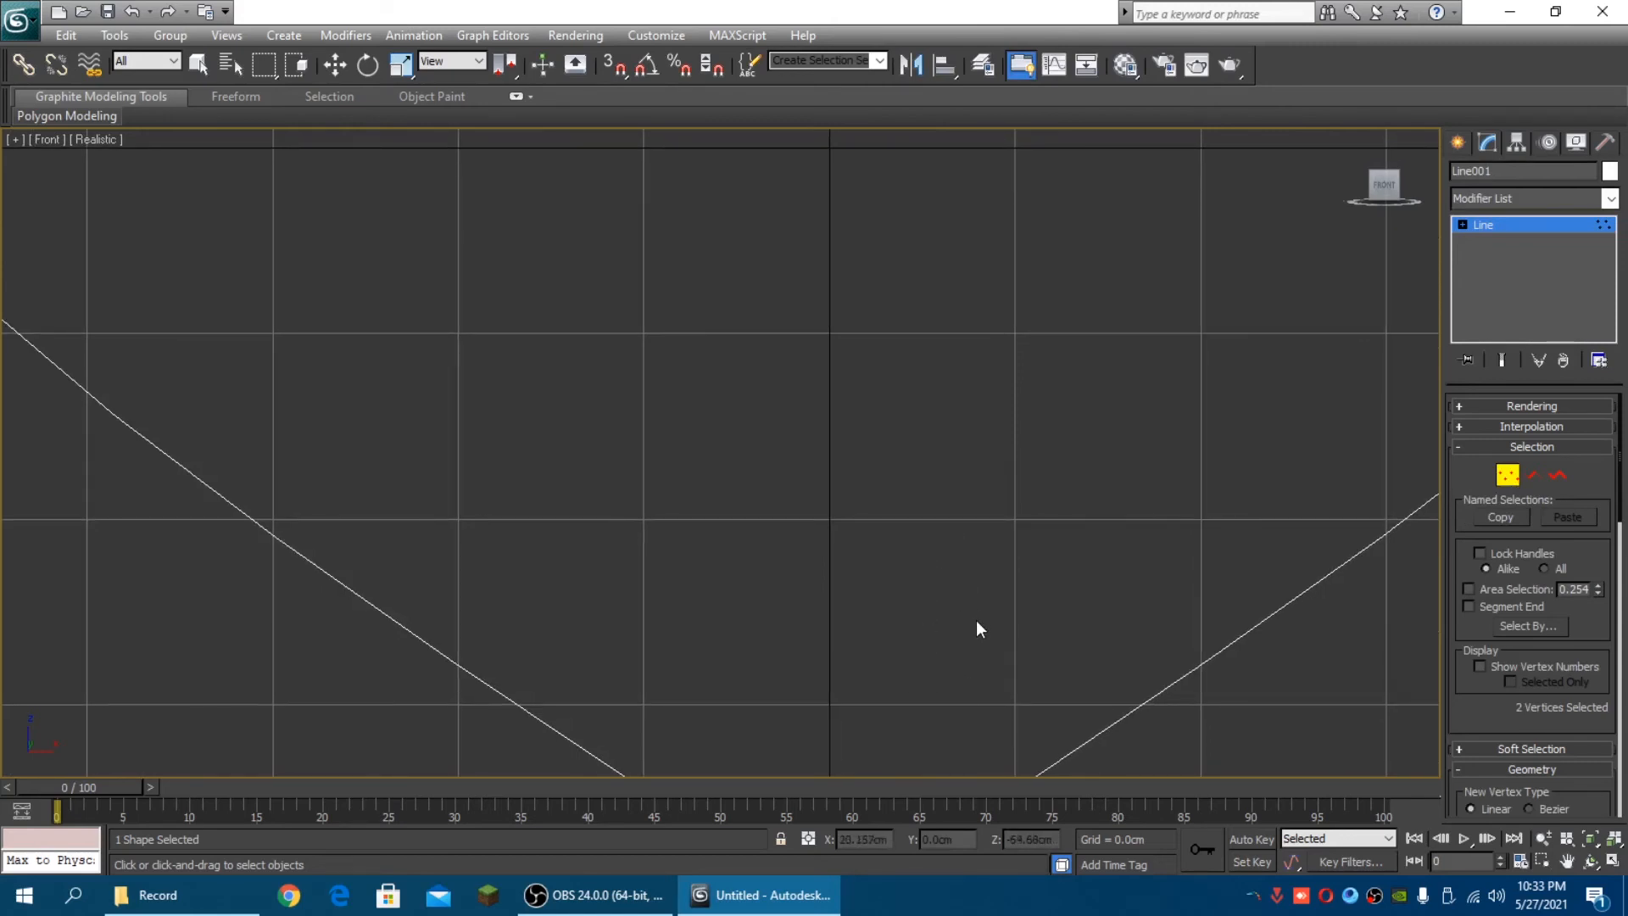
{"action": "scroll", "coordinate": [978, 623], "scroll_direction": "up", "scroll_amount": 2}
{"action": "scroll", "coordinate": [930, 677], "scroll_direction": "down", "scroll_amount": 4}
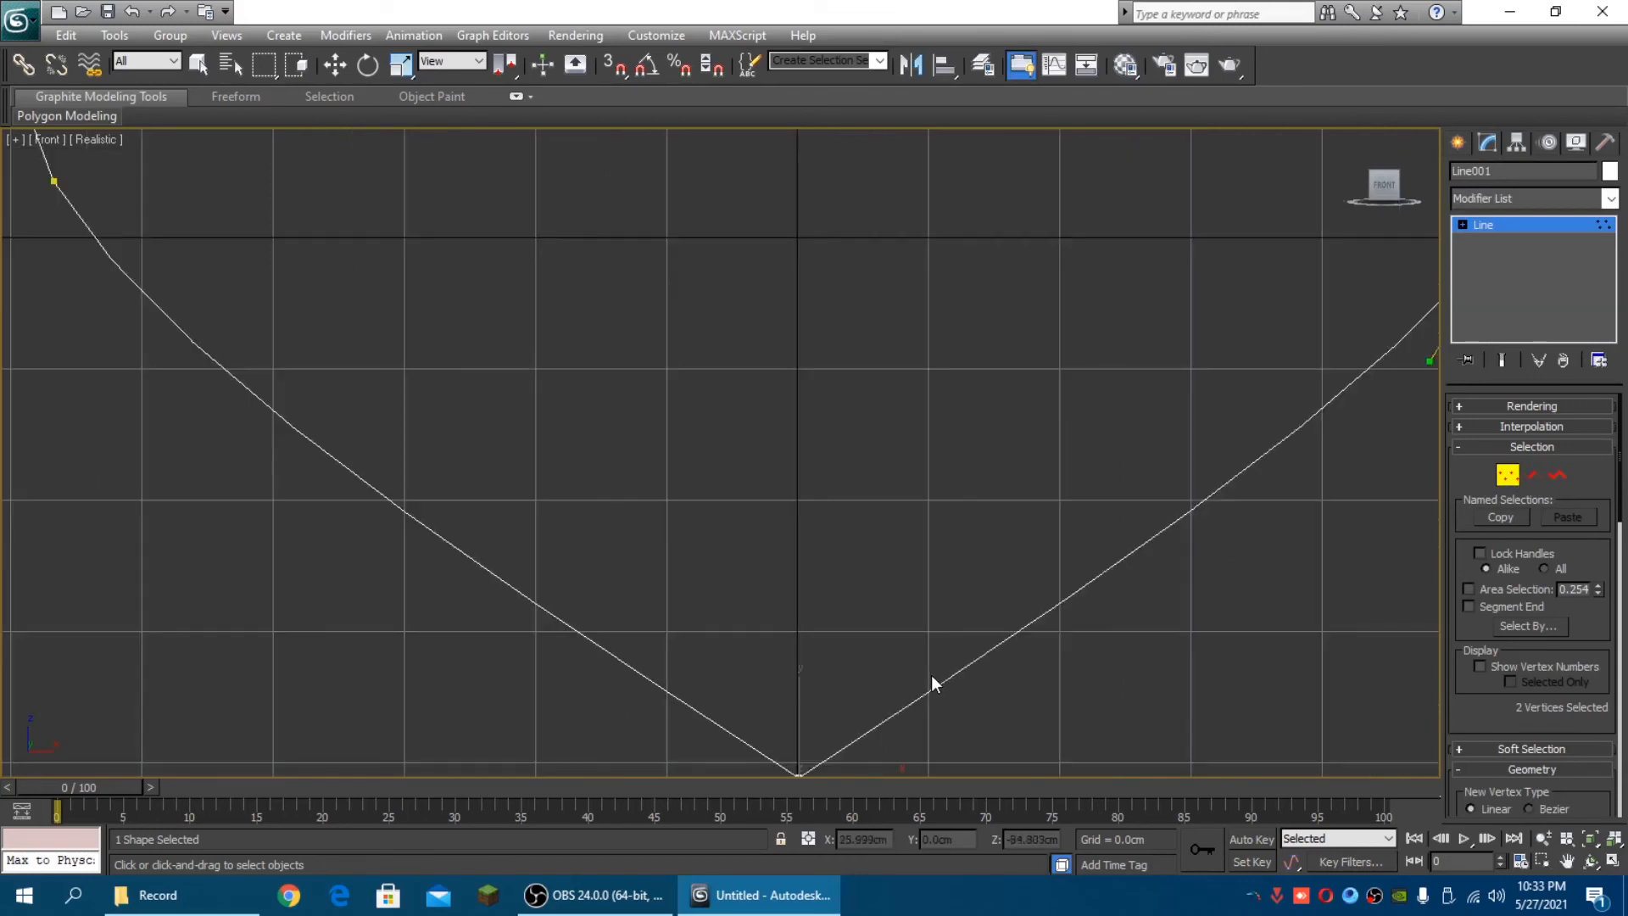
{"action": "scroll", "coordinate": [900, 593], "scroll_direction": "up", "scroll_amount": 3}
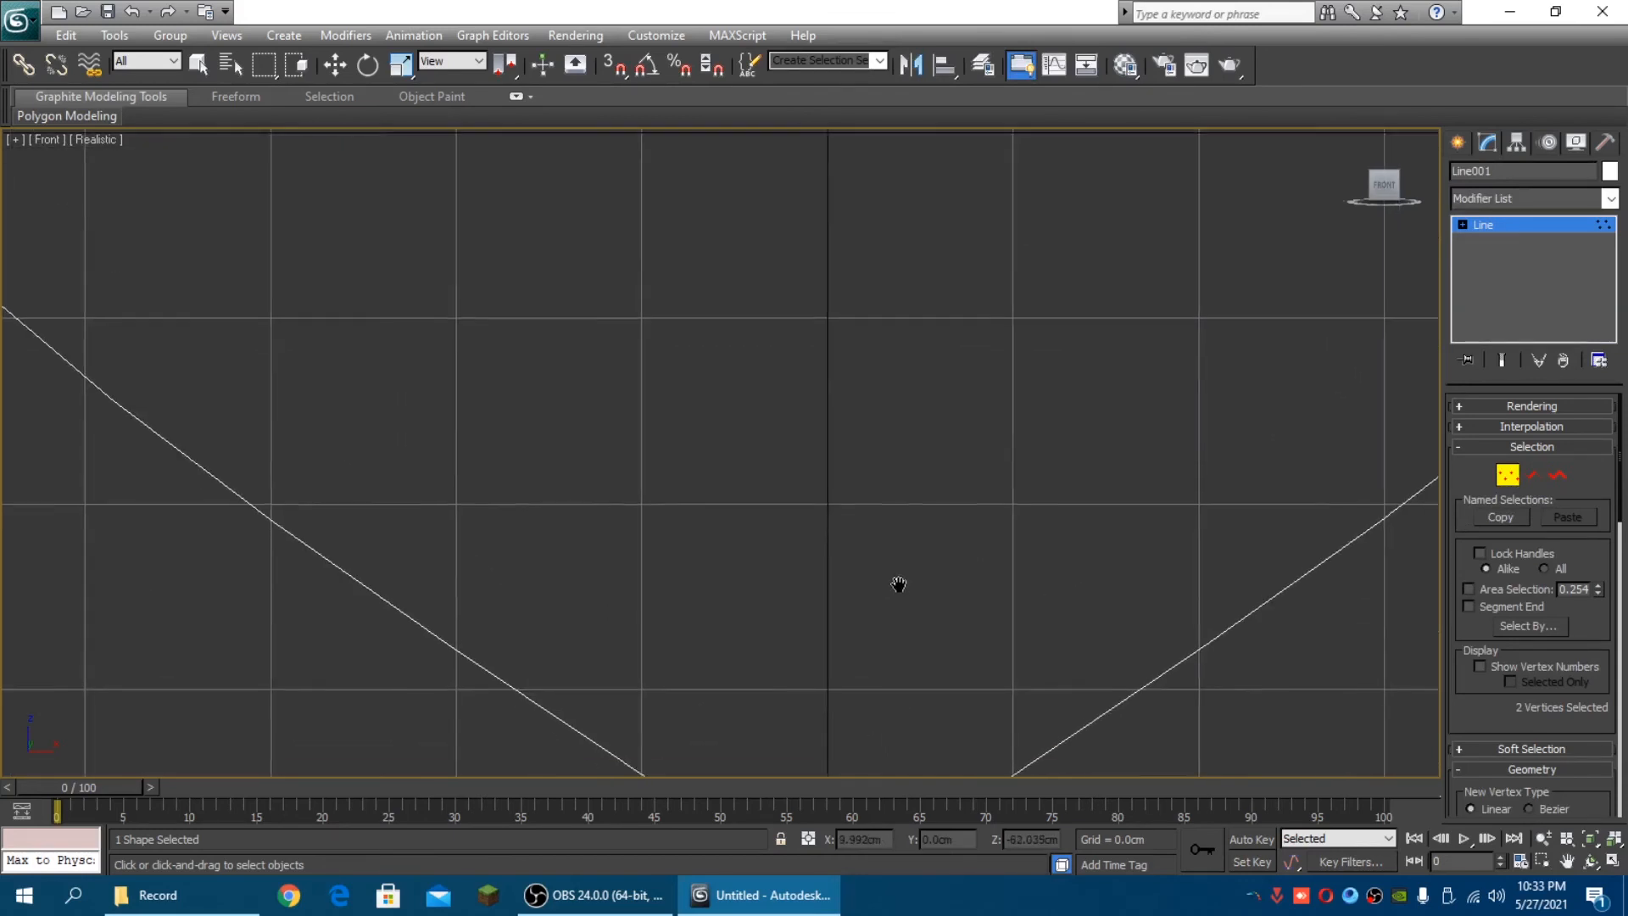
{"action": "middle_click_drag", "start_coordinate": [898, 582], "coordinate": [910, 261]}
{"action": "scroll", "coordinate": [943, 576], "scroll_direction": "up", "scroll_amount": 3}
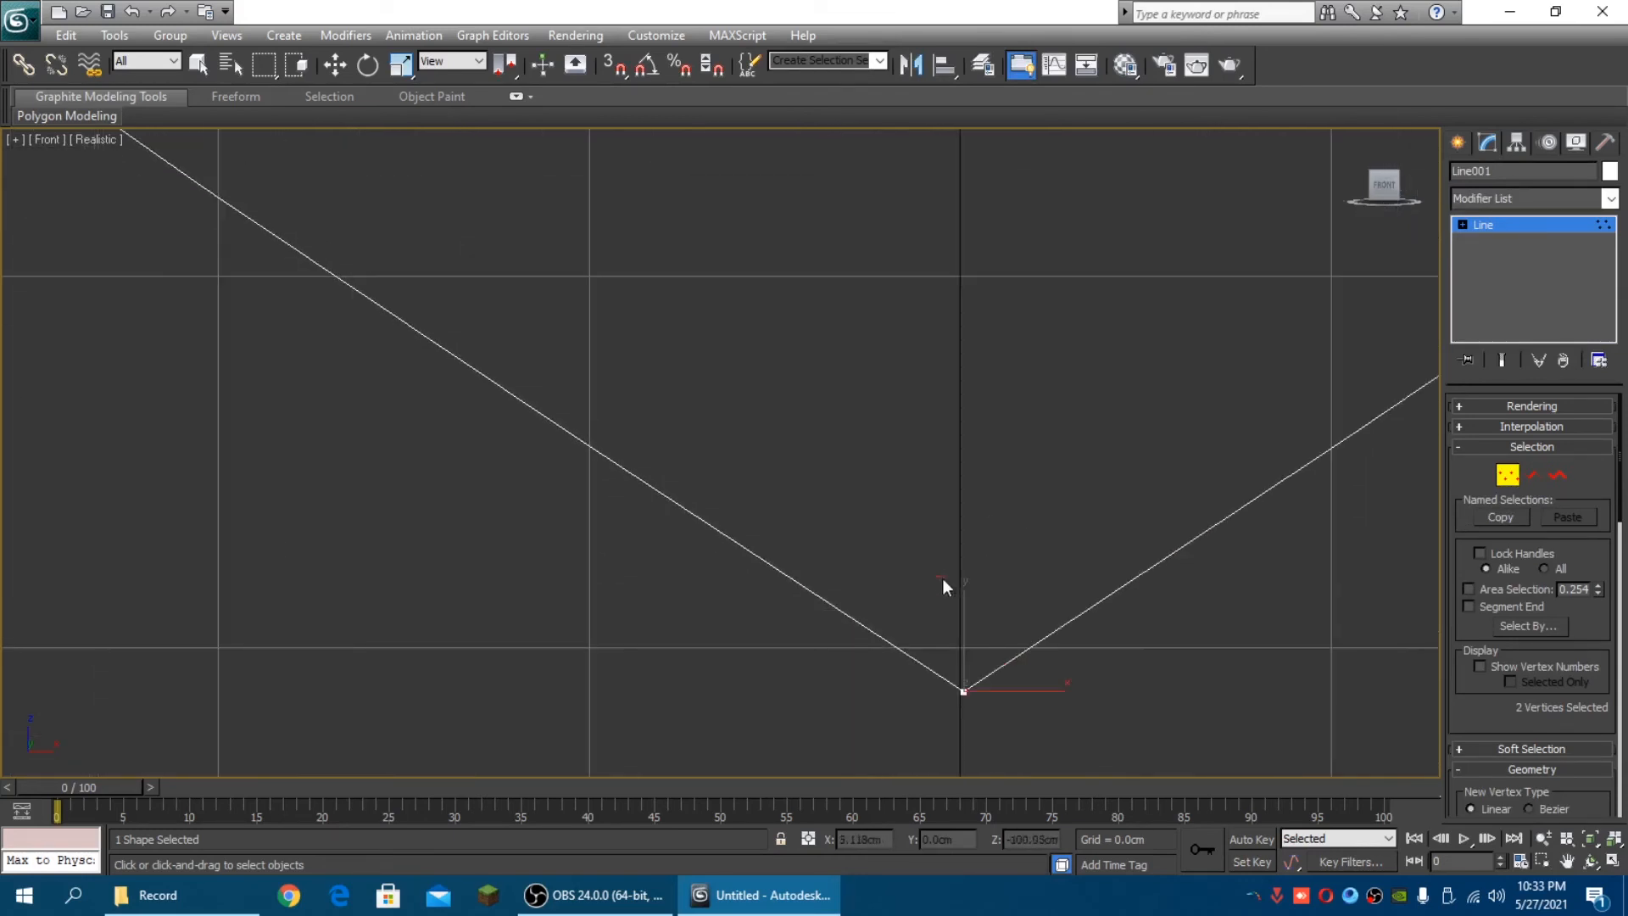
{"action": "scroll", "coordinate": [985, 614], "scroll_direction": "up", "scroll_amount": 3}
{"action": "scroll", "coordinate": [1029, 662], "scroll_direction": "down", "scroll_amount": 5}
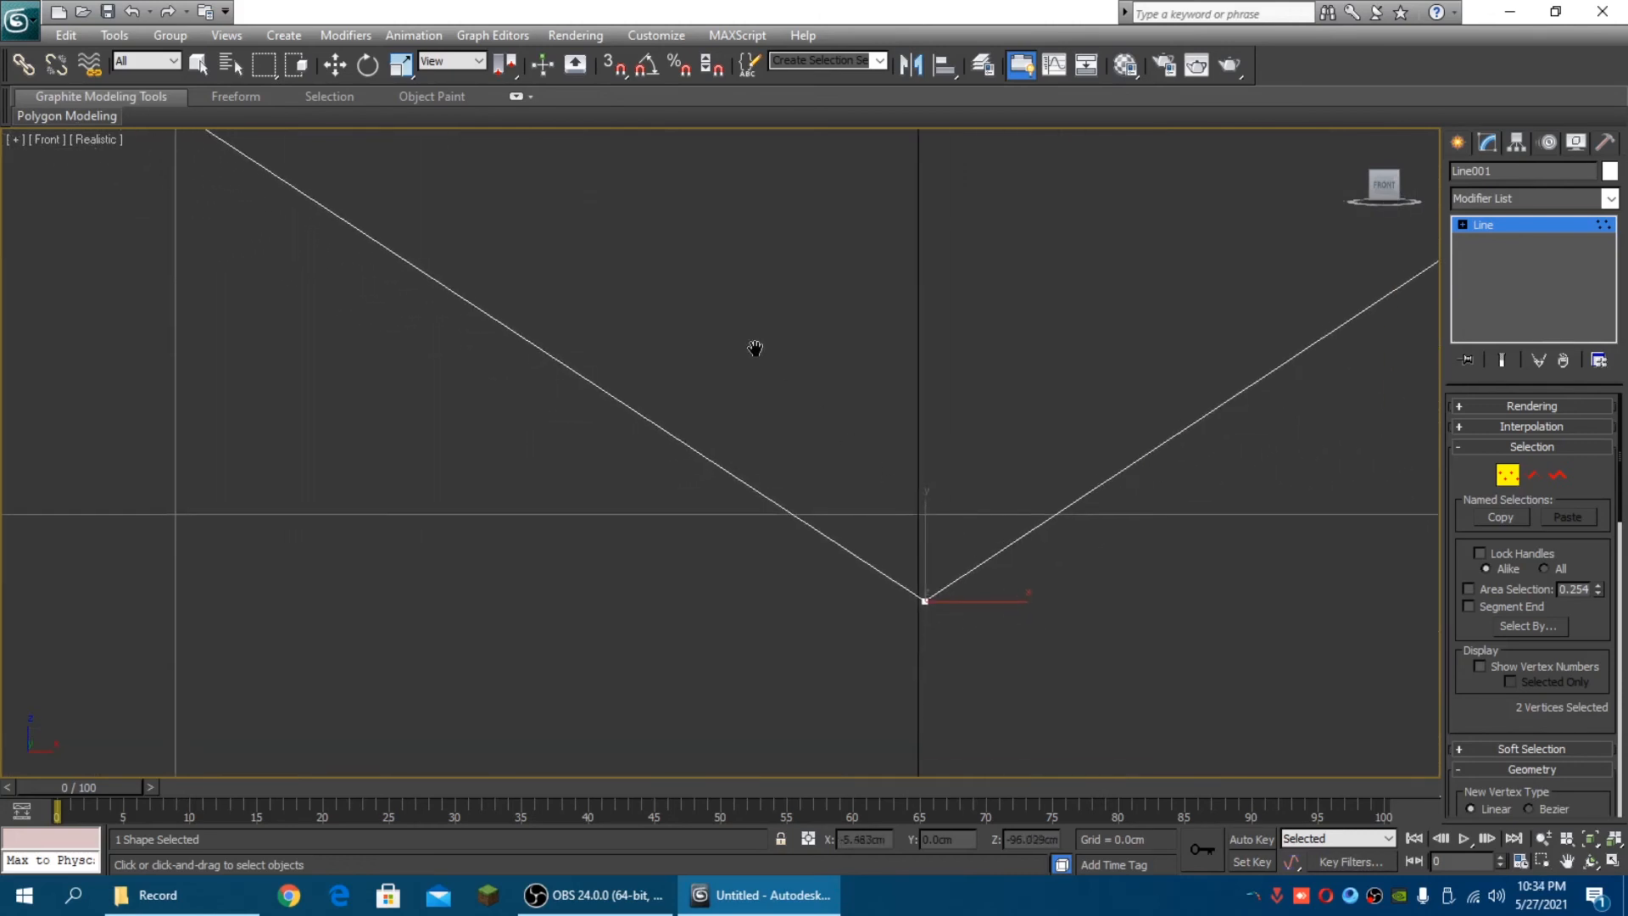
{"action": "scroll", "coordinate": [989, 520], "scroll_direction": "up", "scroll_amount": 2}
{"action": "scroll", "coordinate": [806, 379], "scroll_direction": "up", "scroll_amount": 4}
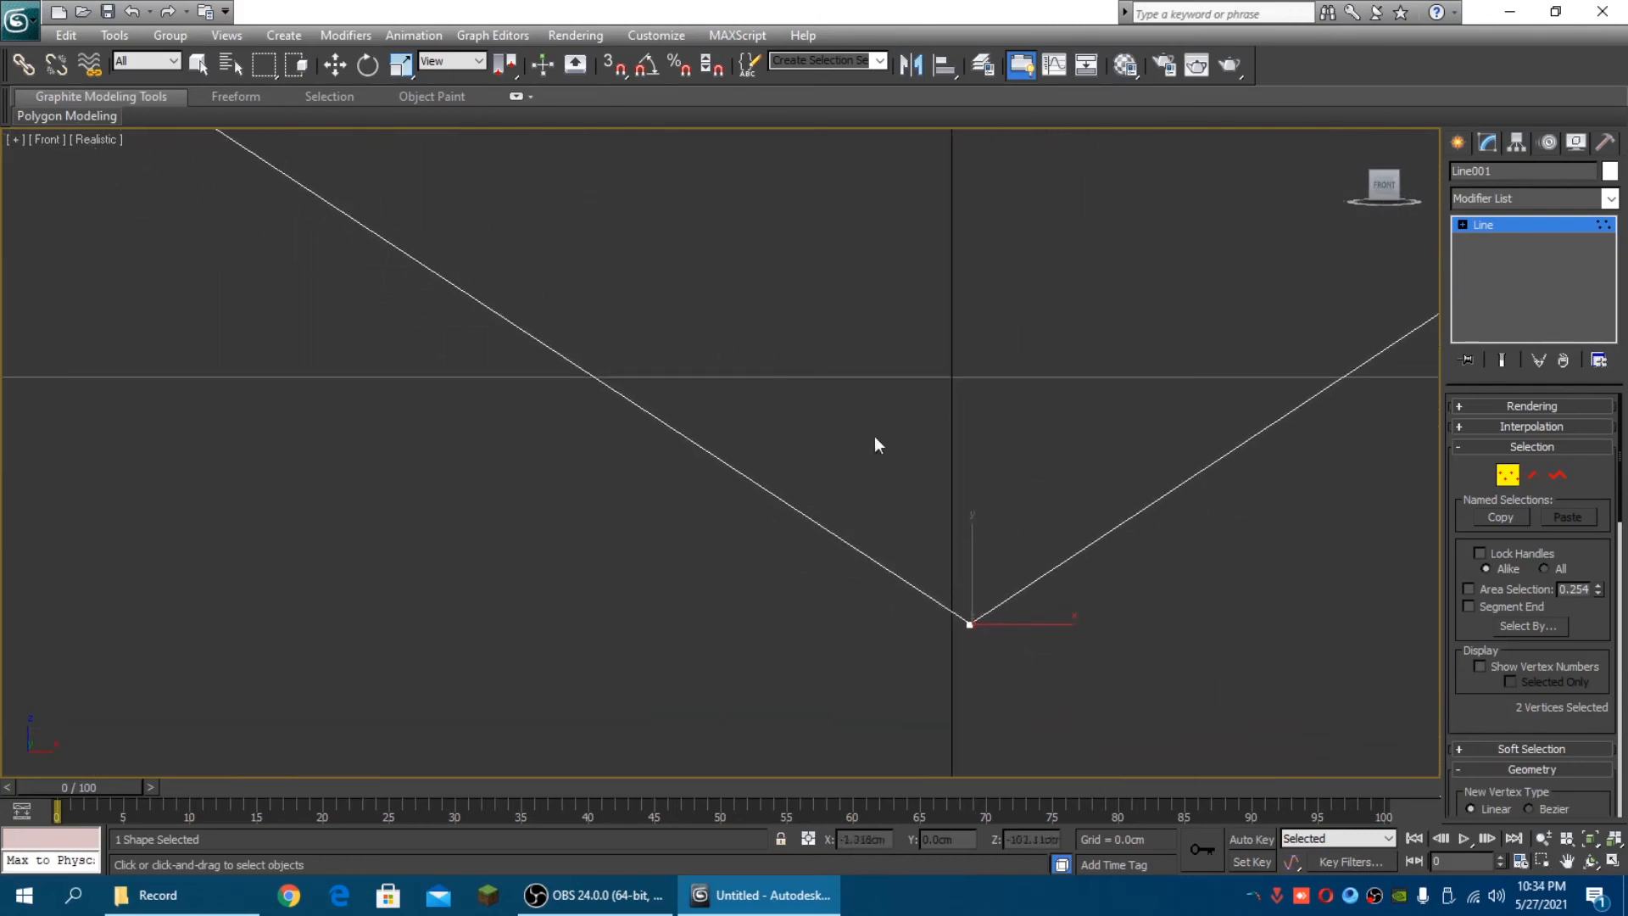
{"action": "middle_click_drag", "start_coordinate": [1101, 578], "coordinate": [934, 490]}
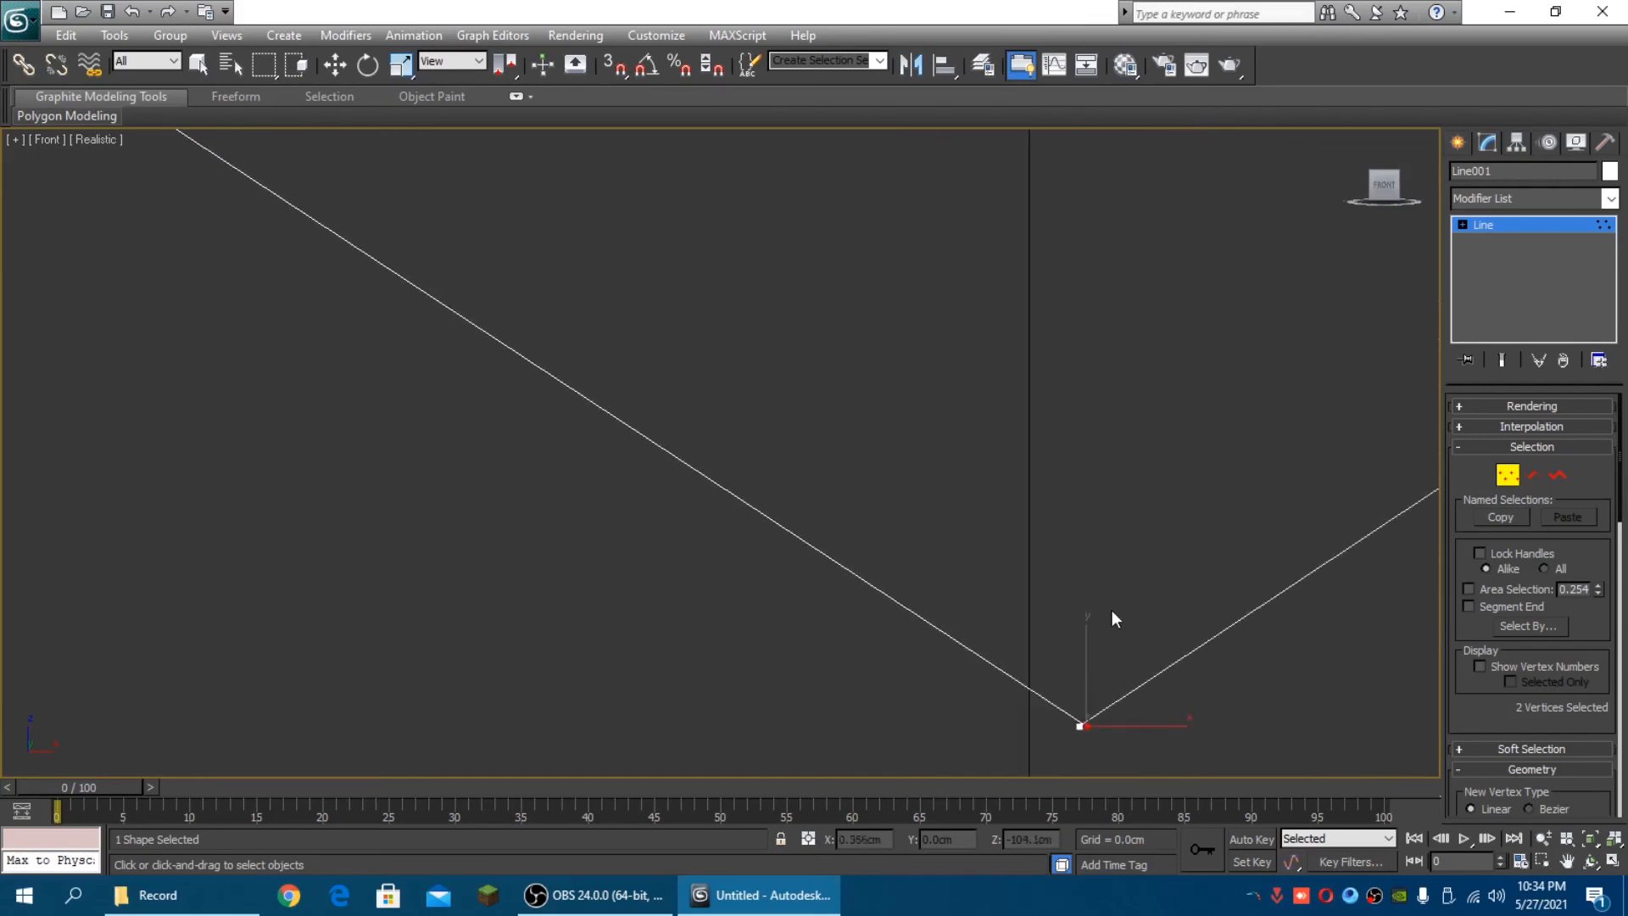
{"action": "middle_click_drag", "start_coordinate": [1110, 609], "coordinate": [940, 465]}
{"action": "scroll", "coordinate": [937, 458], "scroll_direction": "up", "scroll_amount": 5}
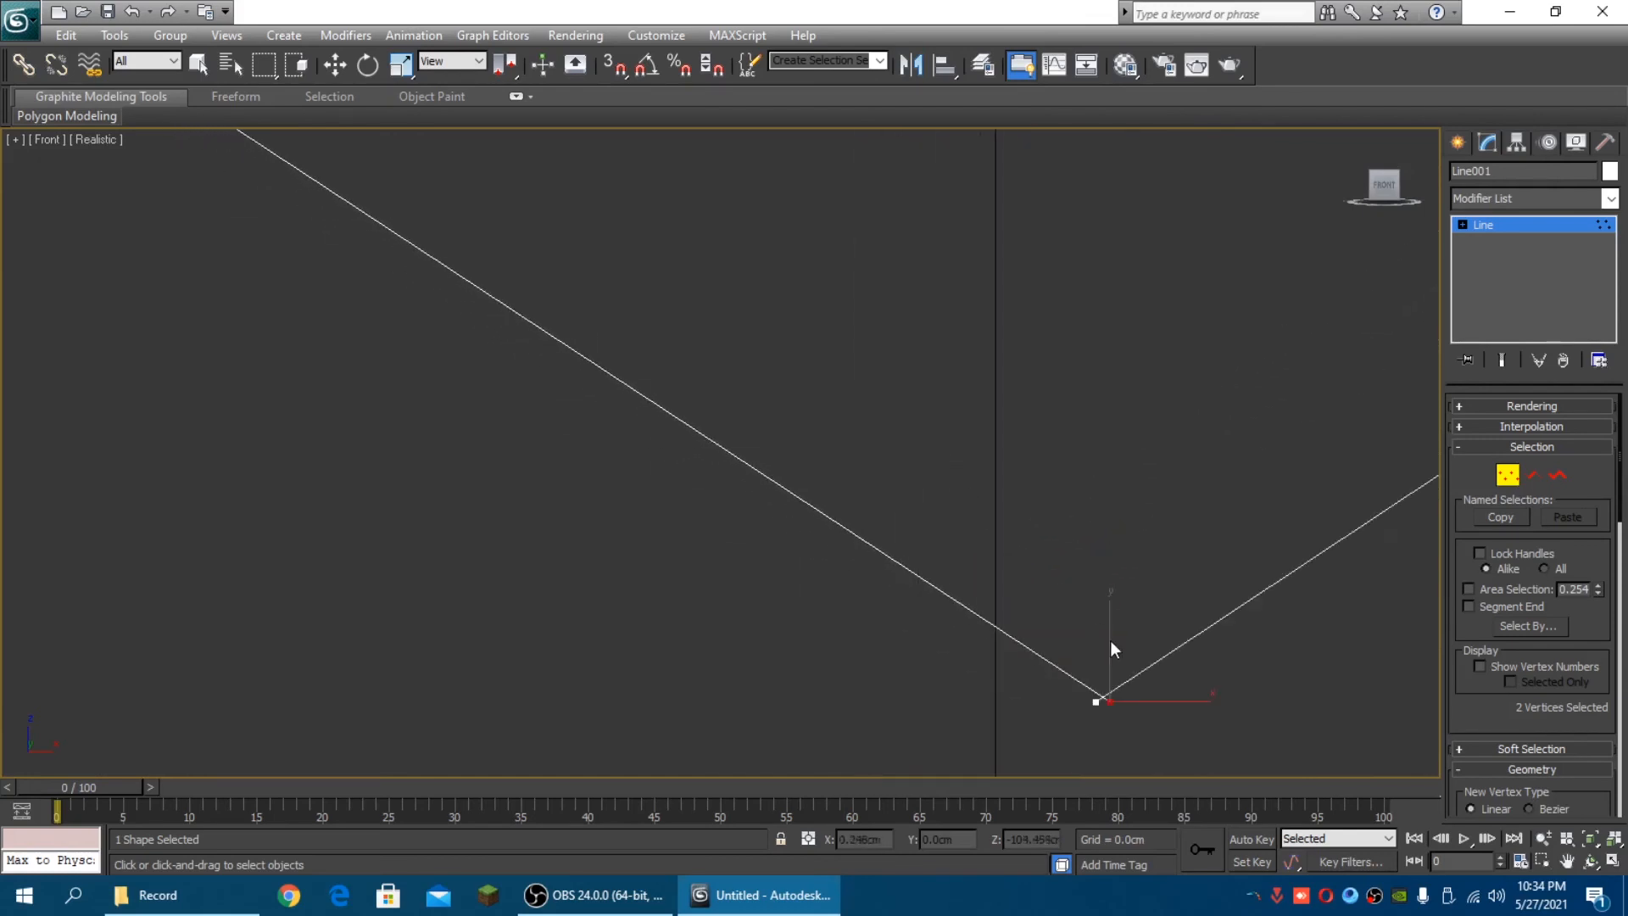
{"action": "middle_click_drag", "start_coordinate": [1112, 647], "coordinate": [924, 483]}
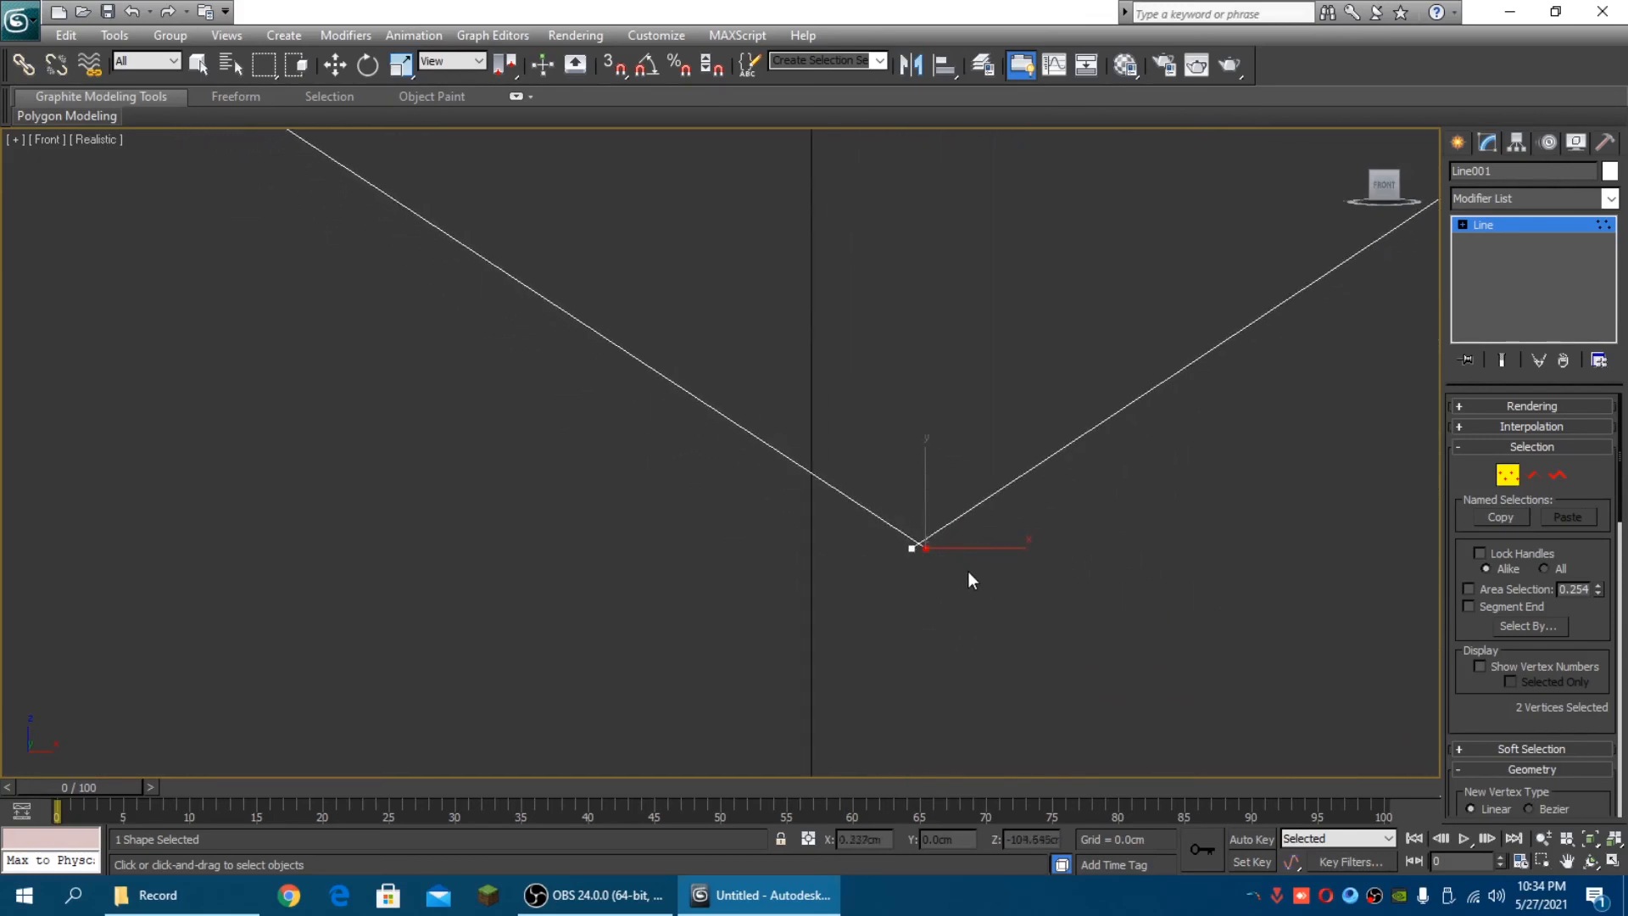
{"action": "left_click", "coordinate": [337, 67]}
{"action": "left_click_drag", "start_coordinate": [1005, 549], "coordinate": [983, 552]}
{"action": "left_click", "coordinate": [965, 593]}
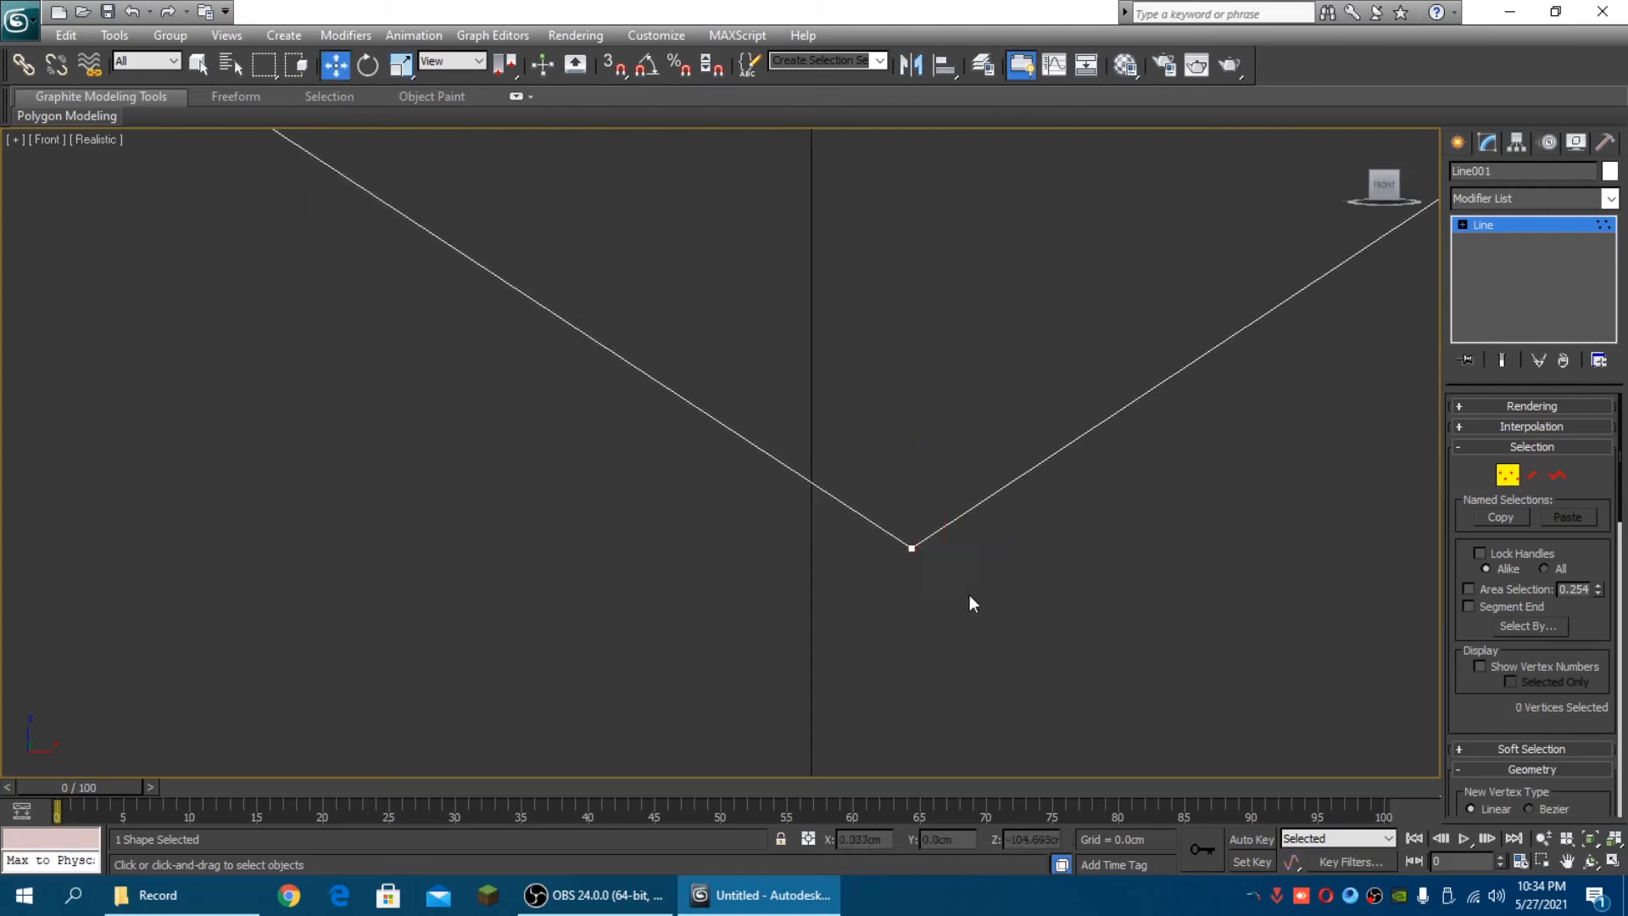
Weld the two overlapping vertices at the heart's bottom tip, then reselect the point to check it
{"action": "left_click_drag", "start_coordinate": [890, 536], "coordinate": [873, 471]}
{"action": "right_click", "coordinate": [914, 549]}
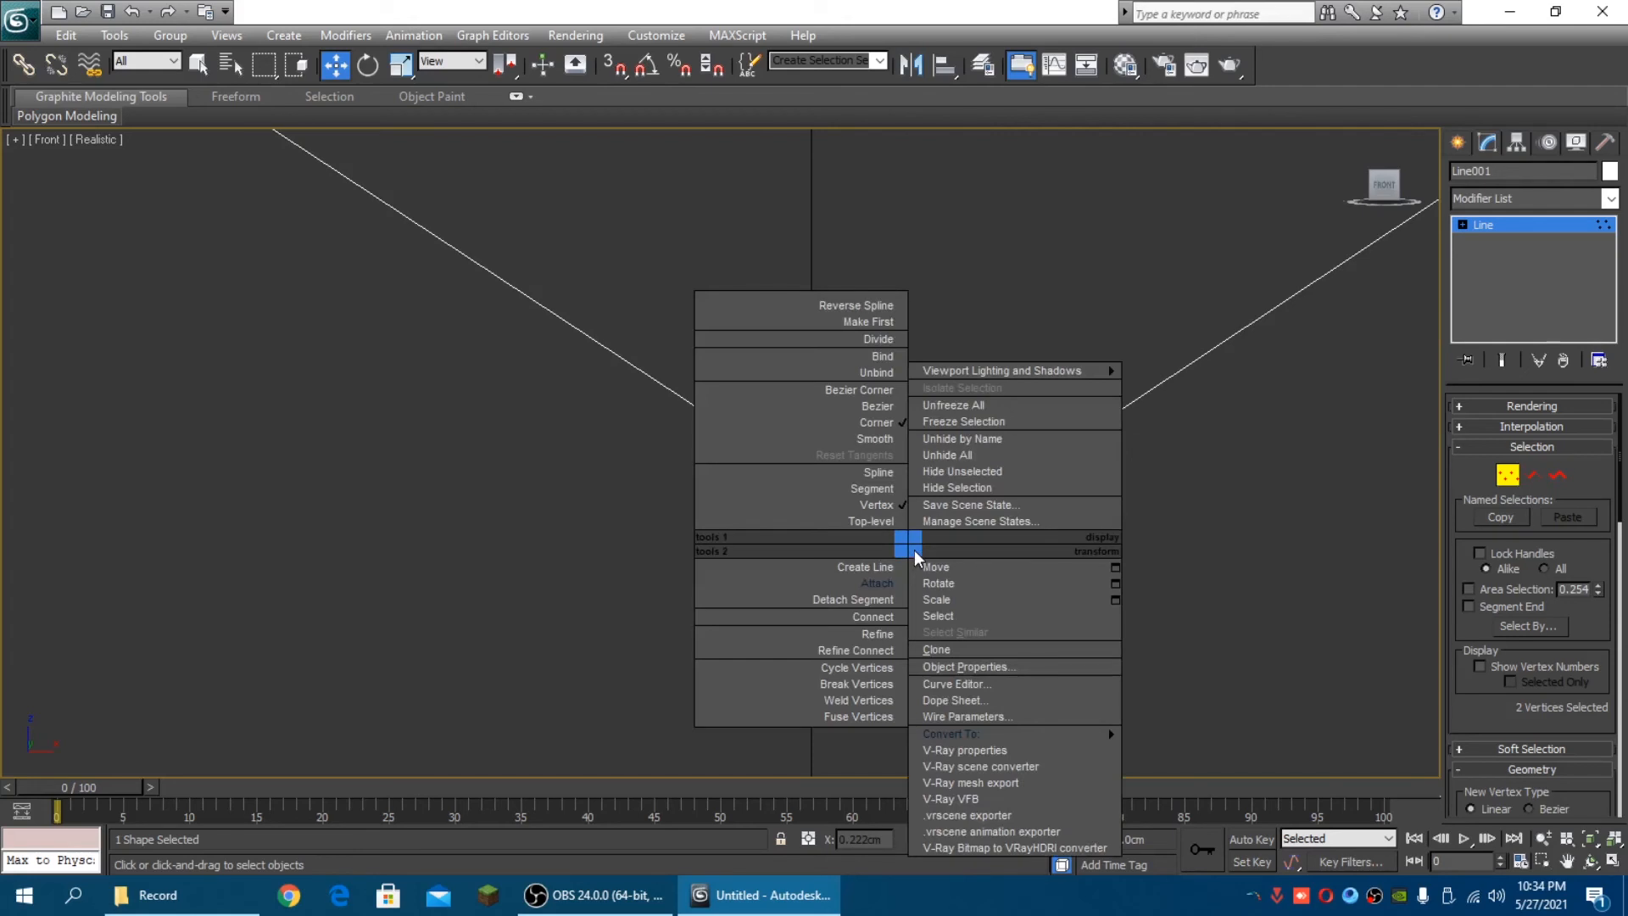
{"action": "left_click", "coordinate": [872, 700]}
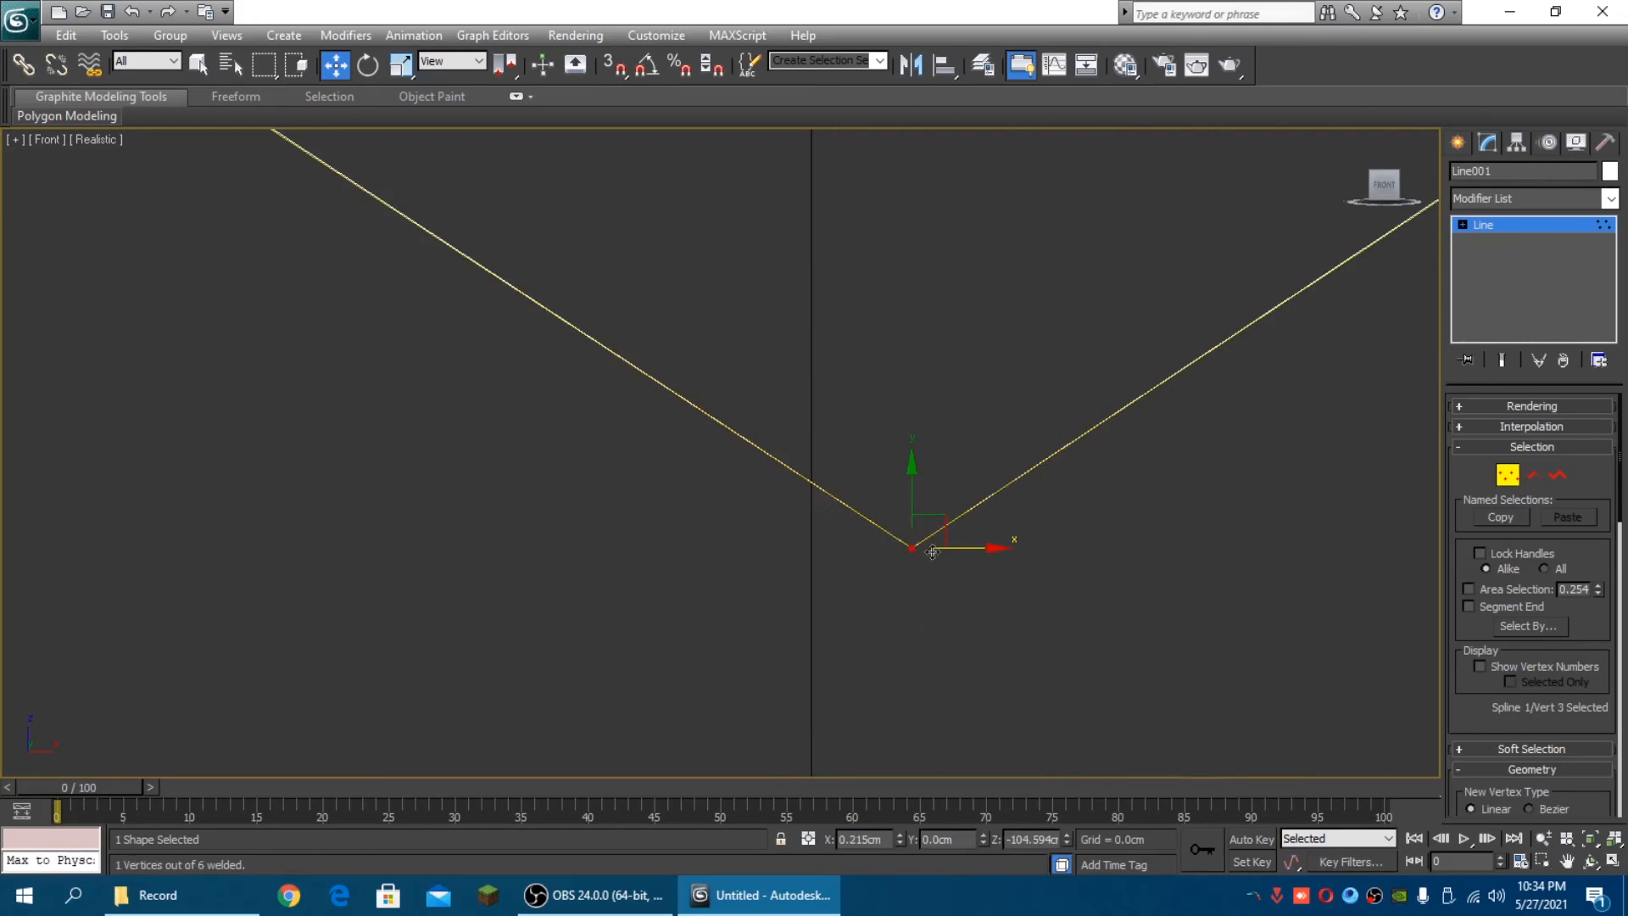
{"action": "left_click", "coordinate": [1010, 586]}
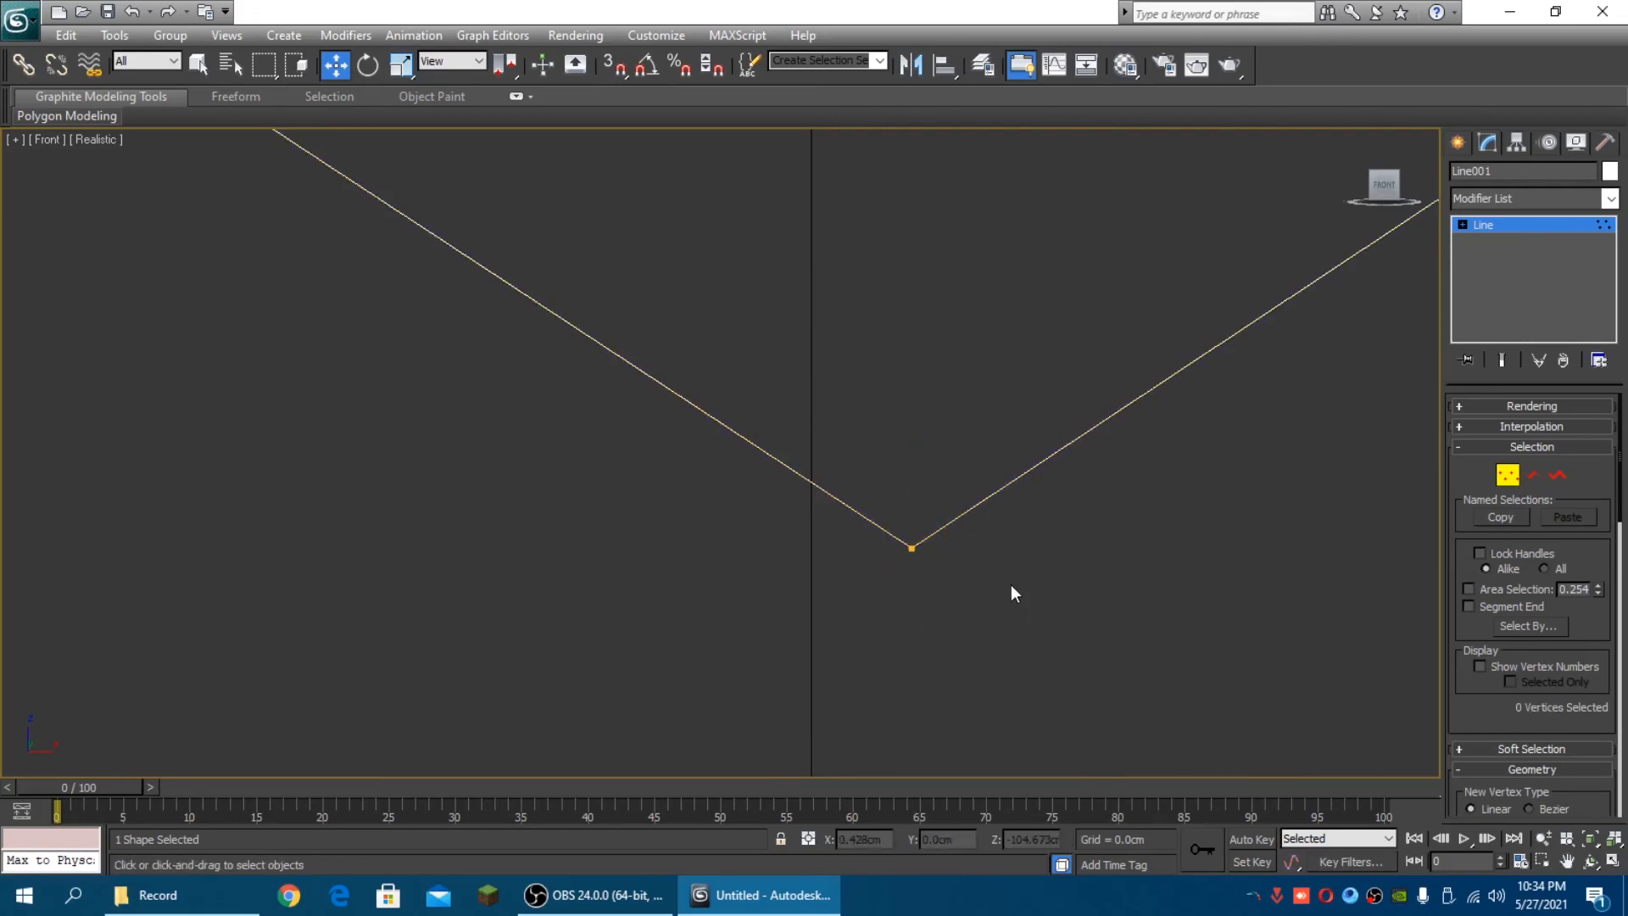
{"action": "left_click_drag", "start_coordinate": [897, 533], "coordinate": [925, 570]}
{"action": "key", "text": "z"}
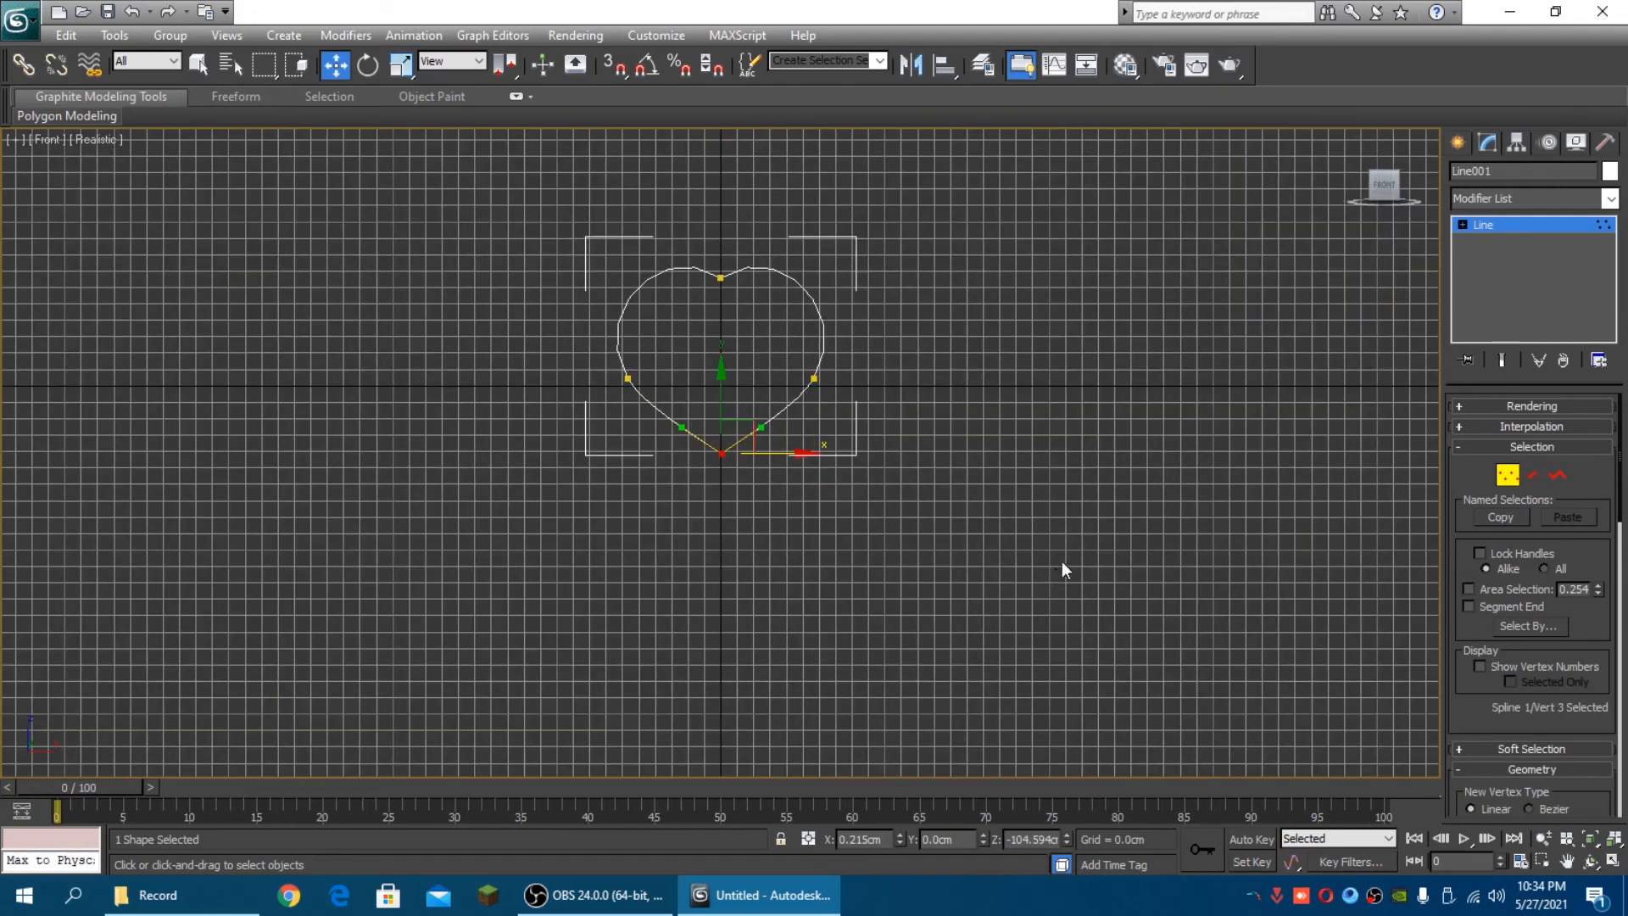
Try to weld the two vertices at the heart's top notch, then leave vertex editing
{"action": "scroll", "coordinate": [950, 529], "scroll_direction": "up", "scroll_amount": 2}
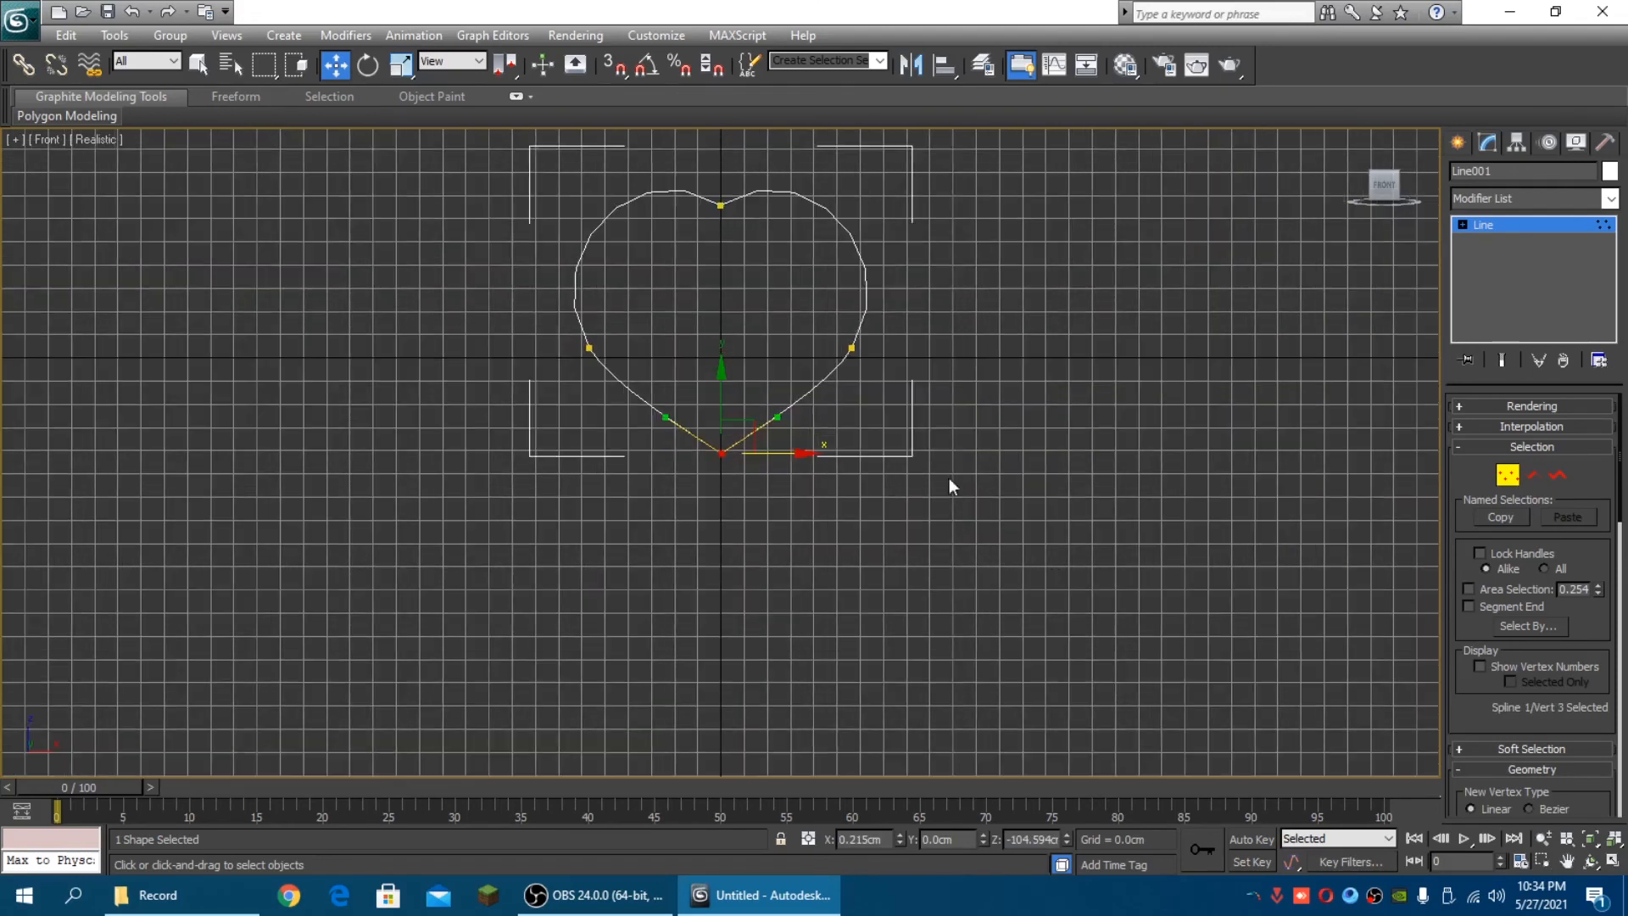
{"action": "left_click", "coordinate": [931, 393]}
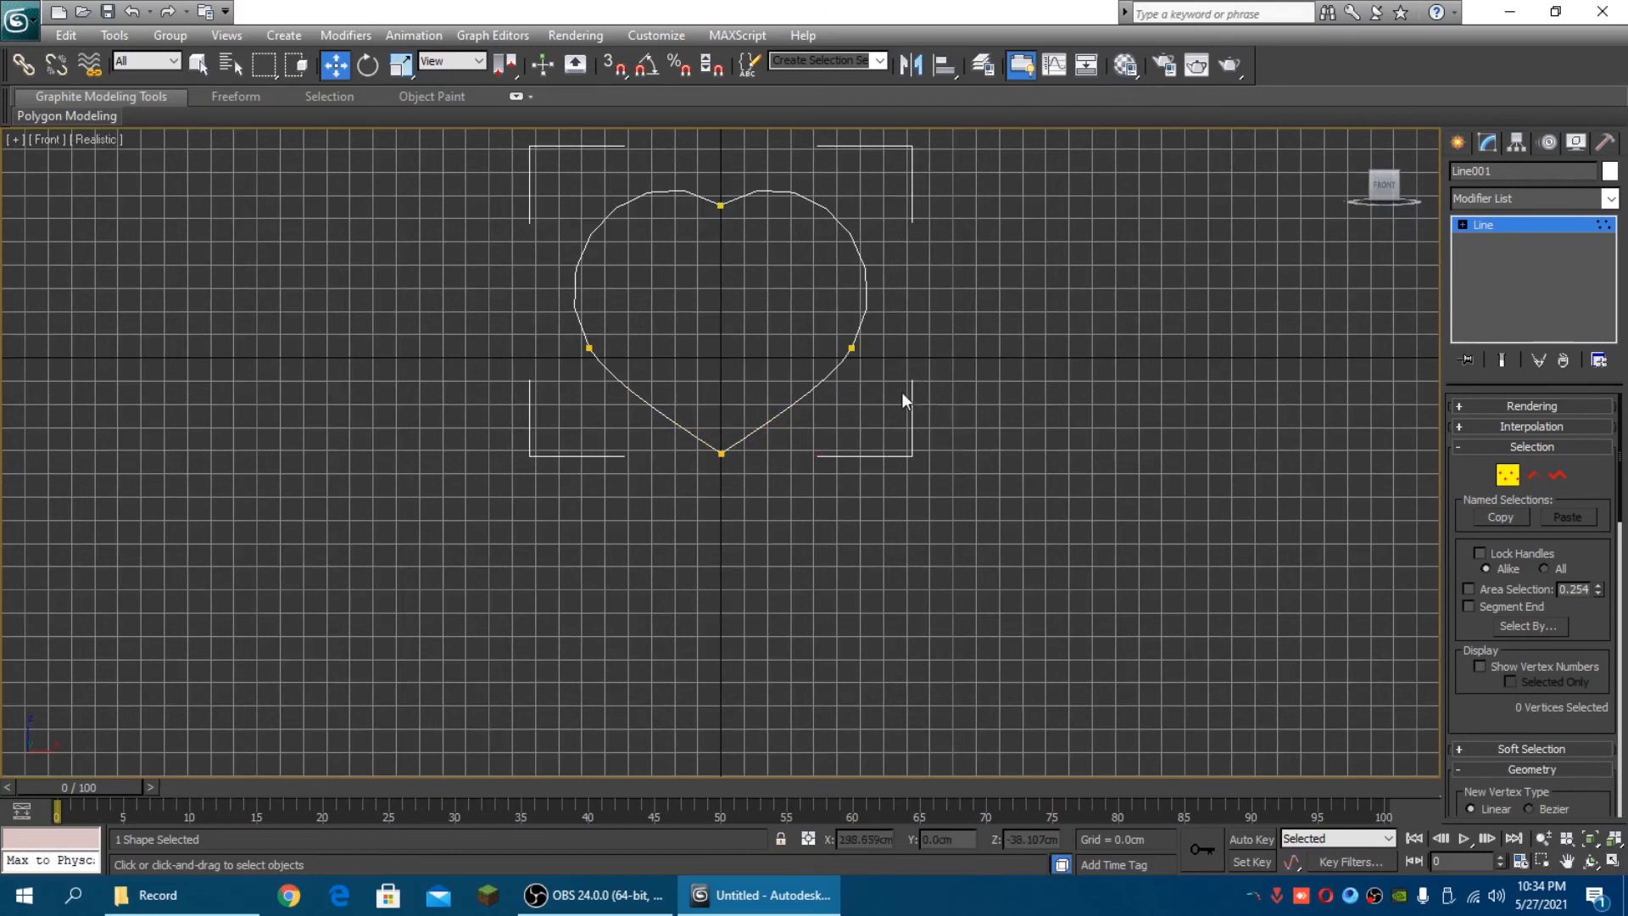
{"action": "scroll", "coordinate": [746, 242], "scroll_direction": "up", "scroll_amount": 2}
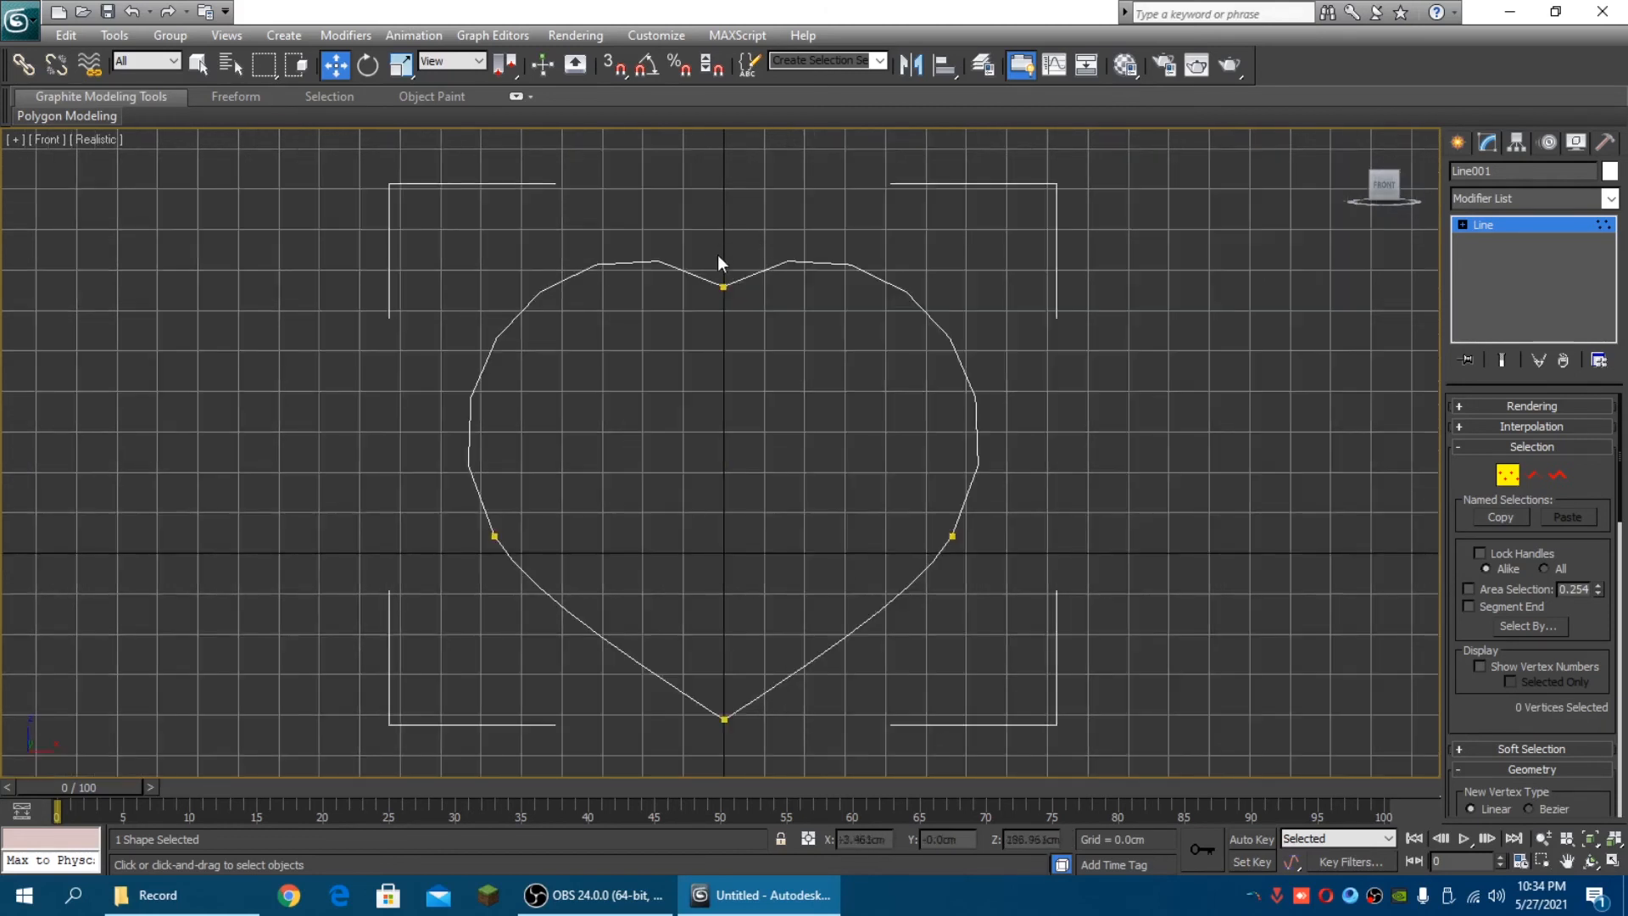
{"action": "mouse_move", "coordinate": [704, 253]}
{"action": "left_mouse_down"}
{"action": "mouse_move", "coordinate": [737, 308]}
{"action": "mouse_move", "coordinate": [710, 280]}
{"action": "left_mouse_up"}
{"action": "left_click", "coordinate": [755, 318]}
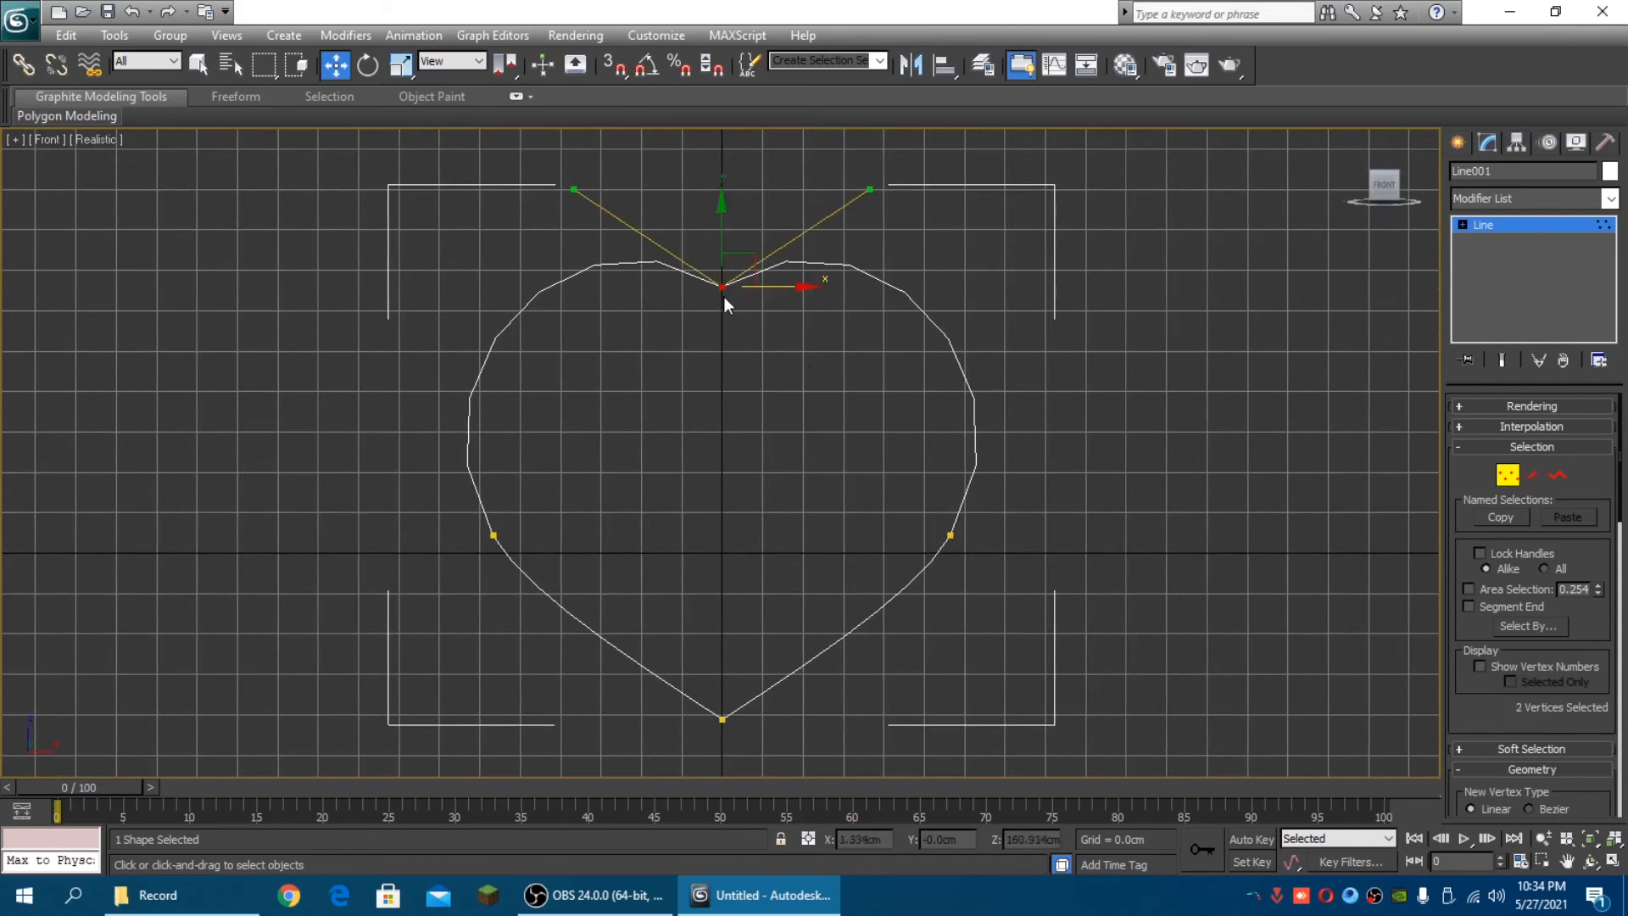
{"action": "right_click", "coordinate": [722, 289]}
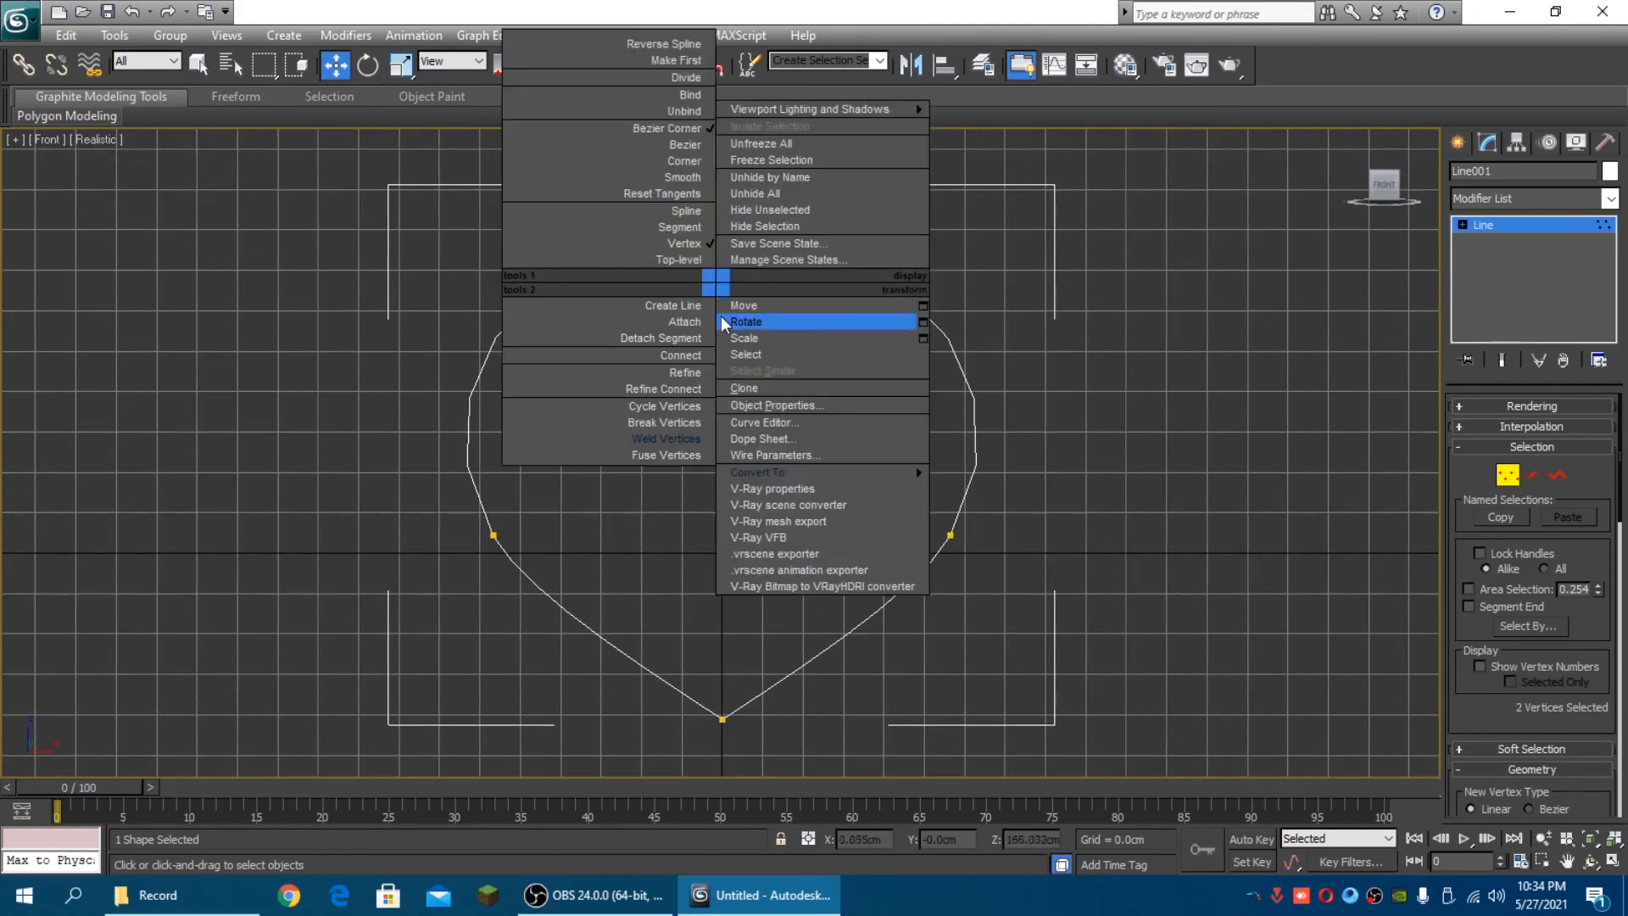
{"action": "left_click", "coordinate": [683, 439]}
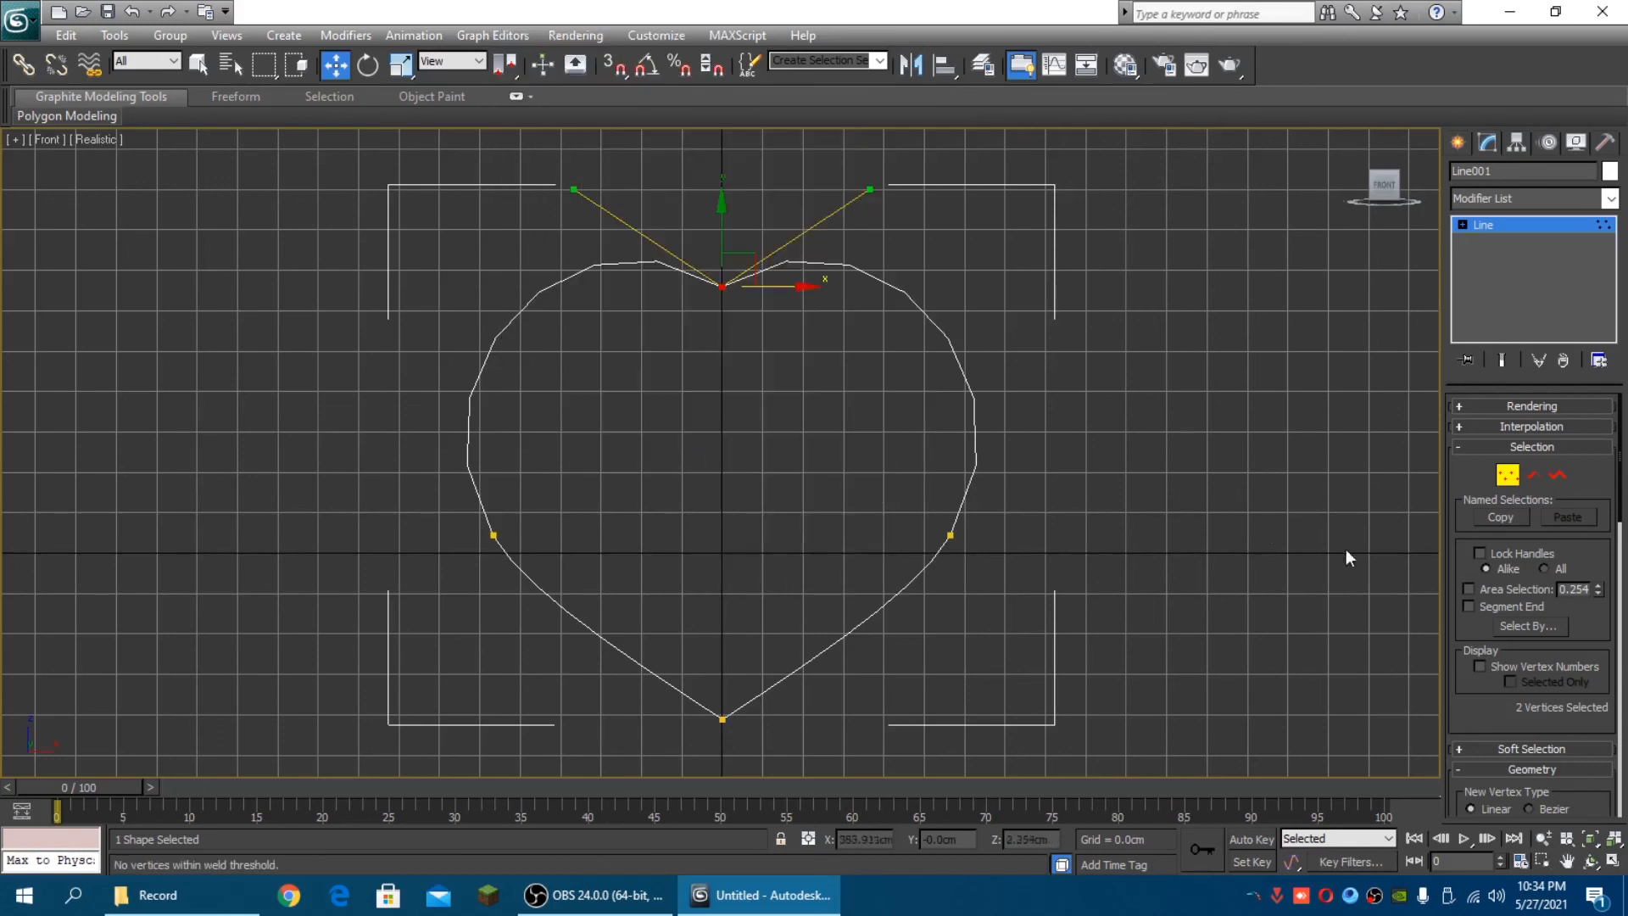
{"action": "left_click", "coordinate": [1508, 482]}
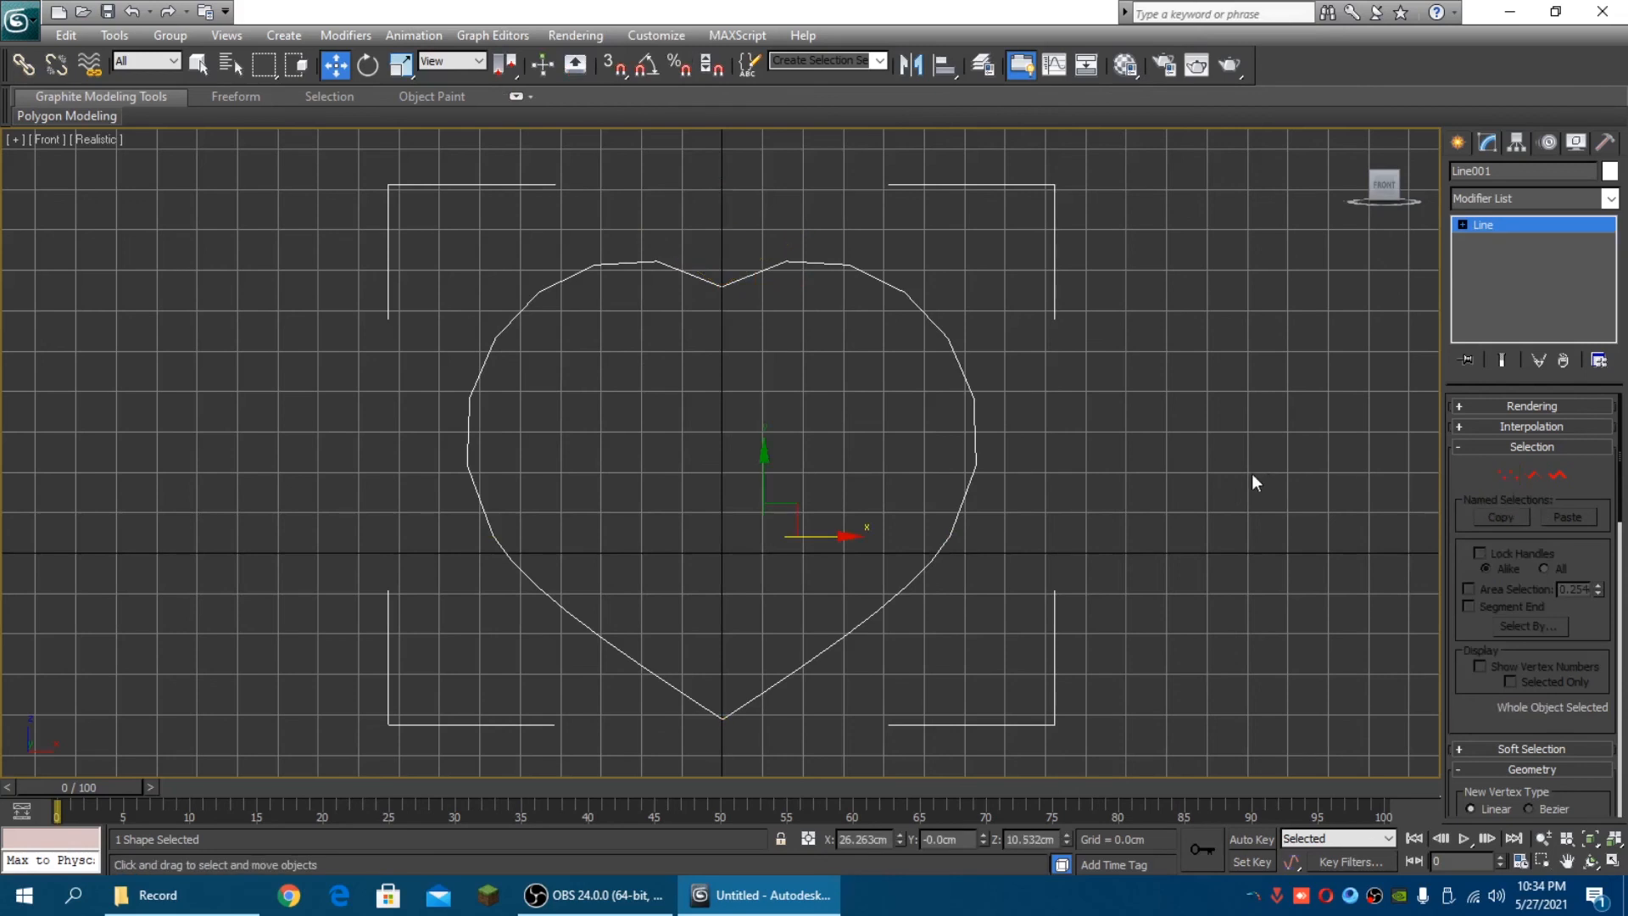
Move the whole heart about 17 cm along X, then delete it
{"action": "left_click", "coordinate": [999, 441]}
{"action": "left_click", "coordinate": [972, 424]}
{"action": "mouse_move", "coordinate": [843, 534]}
{"action": "left_mouse_down"}
{"action": "mouse_move", "coordinate": [1081, 533]}
{"action": "mouse_move", "coordinate": [871, 532]}
{"action": "left_mouse_up"}
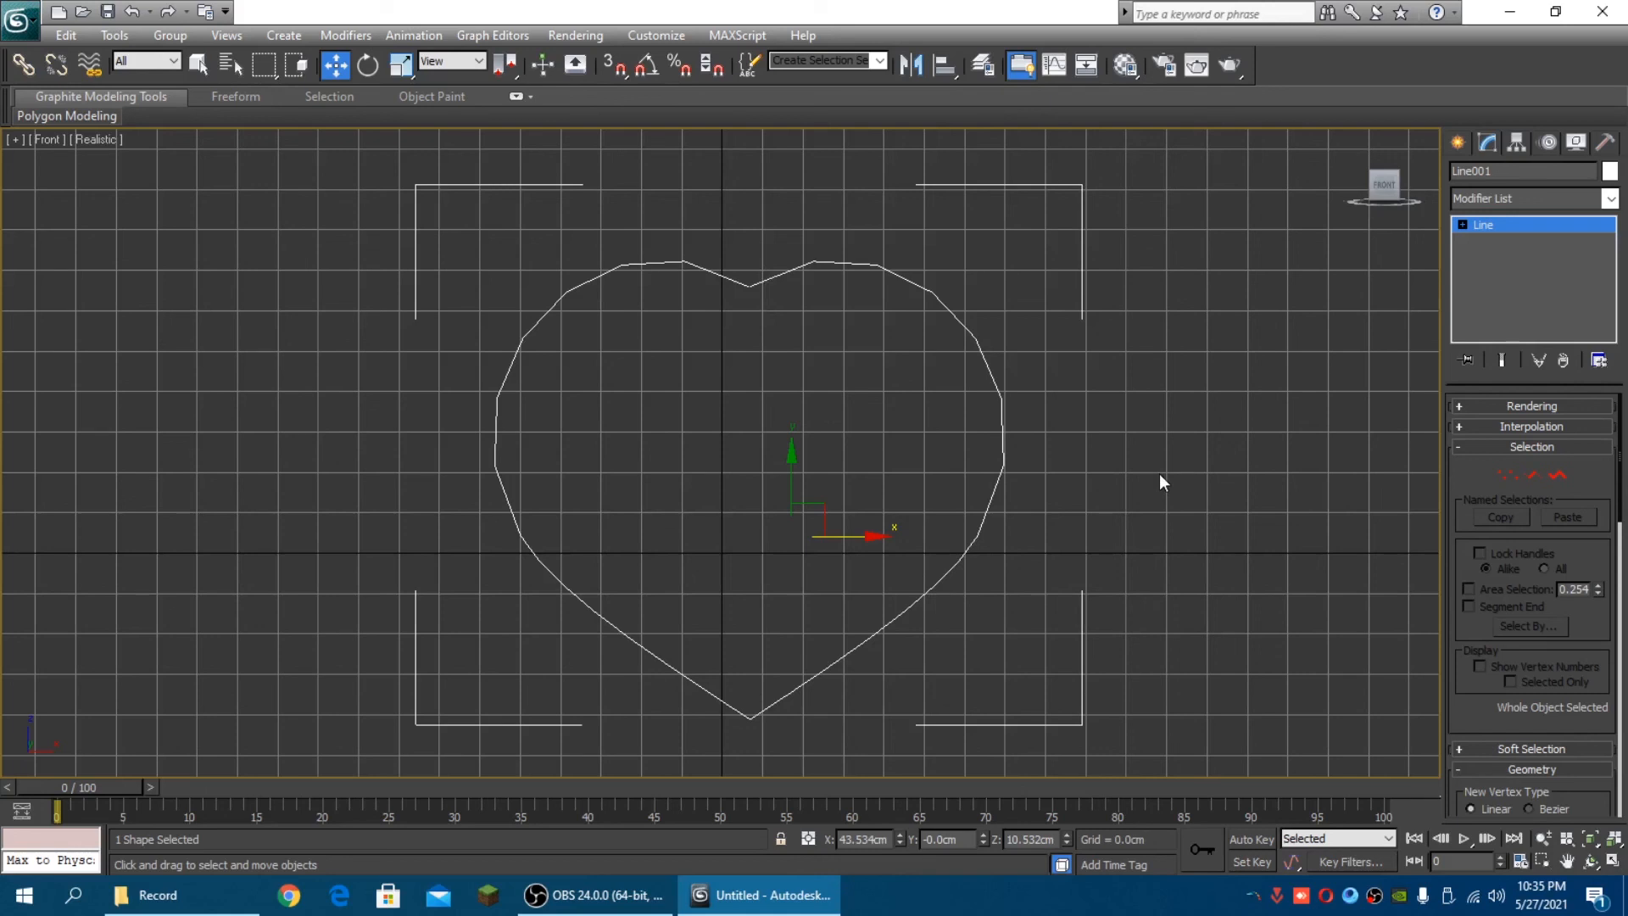
{"action": "key", "text": "Delete"}
Draw a five-point star spline in the Front view with radii of about 130 cm and 62.7 cm
{"action": "left_click", "coordinate": [1459, 143]}
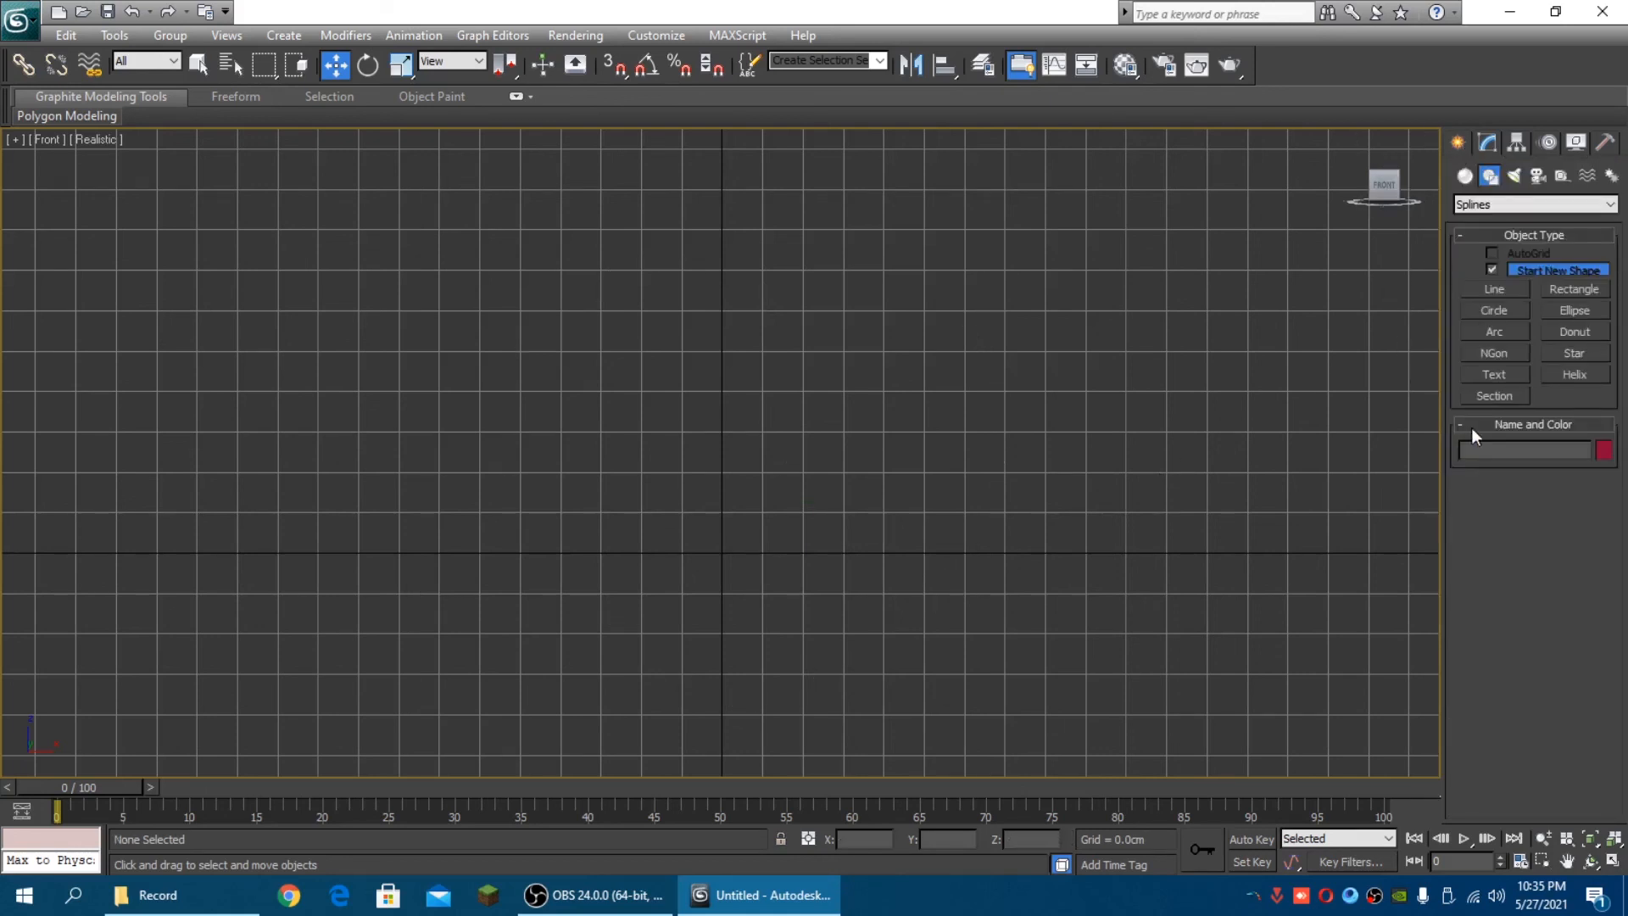
{"action": "left_click", "coordinate": [1575, 352]}
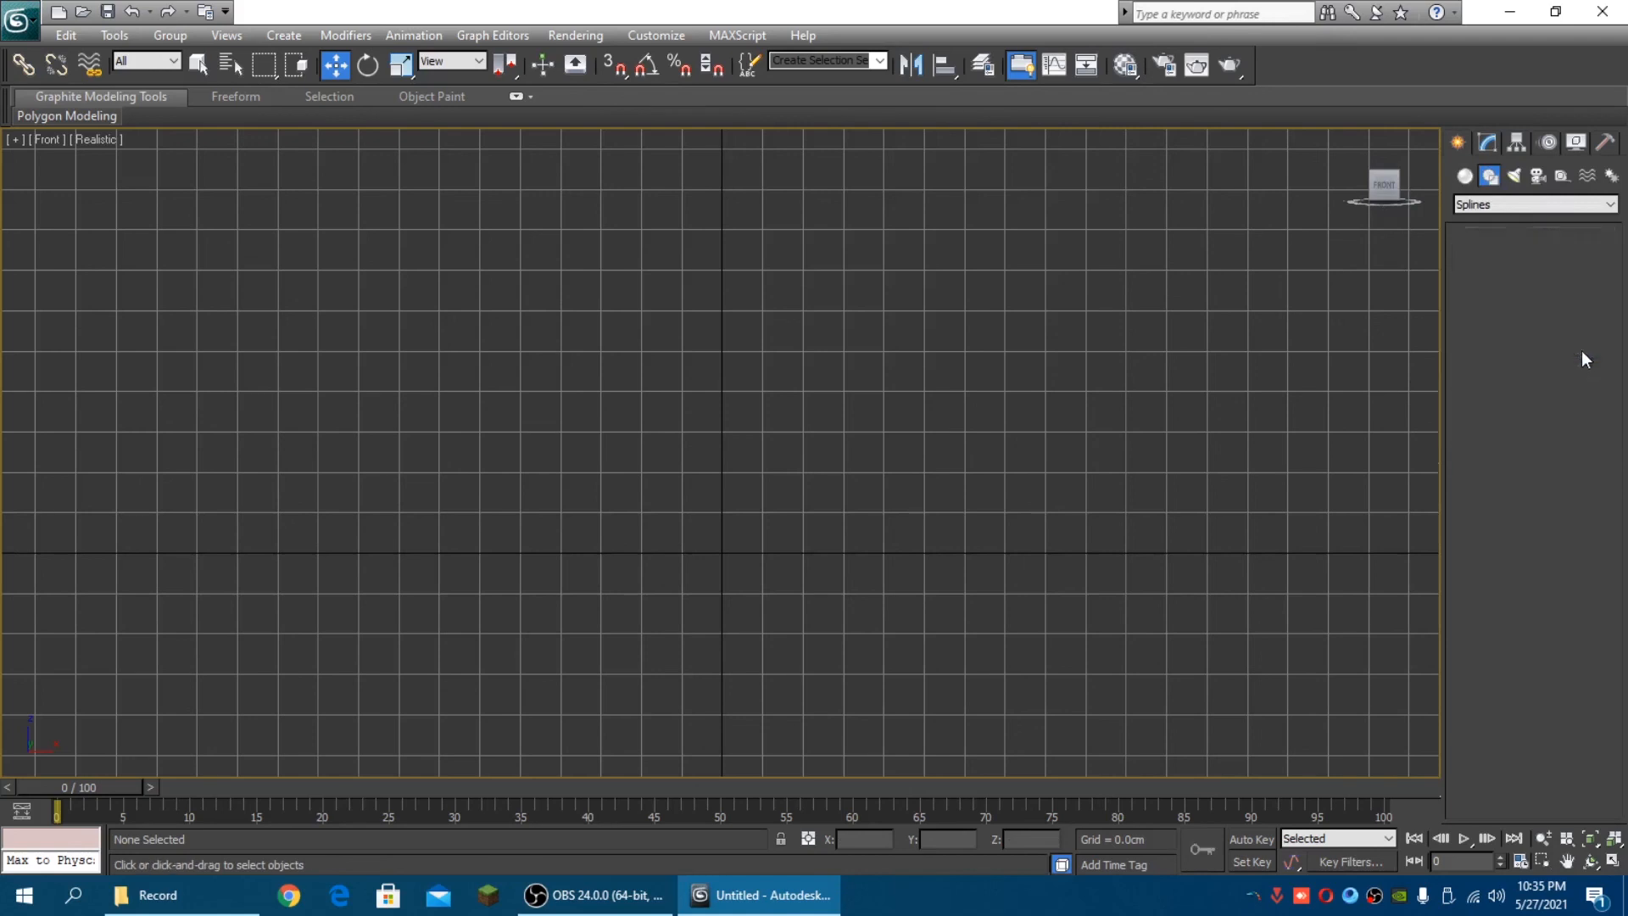
{"action": "left_click", "coordinate": [638, 451]}
{"action": "left_click_drag", "start_coordinate": [638, 451], "coordinate": [804, 570]}
{"action": "left_click", "coordinate": [725, 500]}
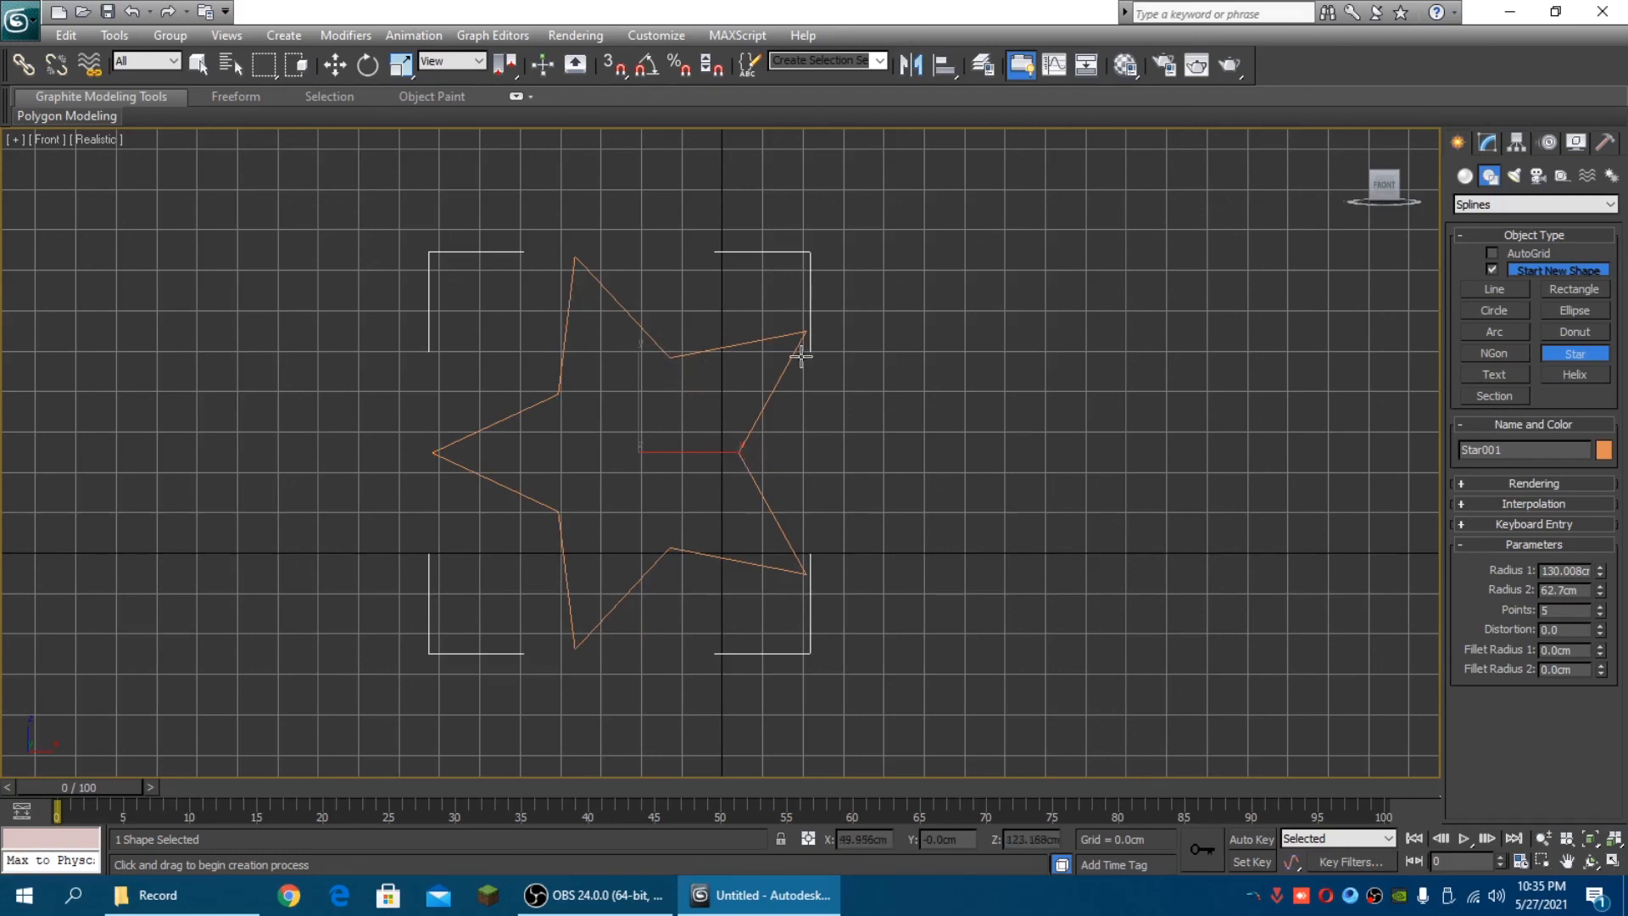
Convert the star to an Editable Spline
{"action": "left_click", "coordinate": [334, 65]}
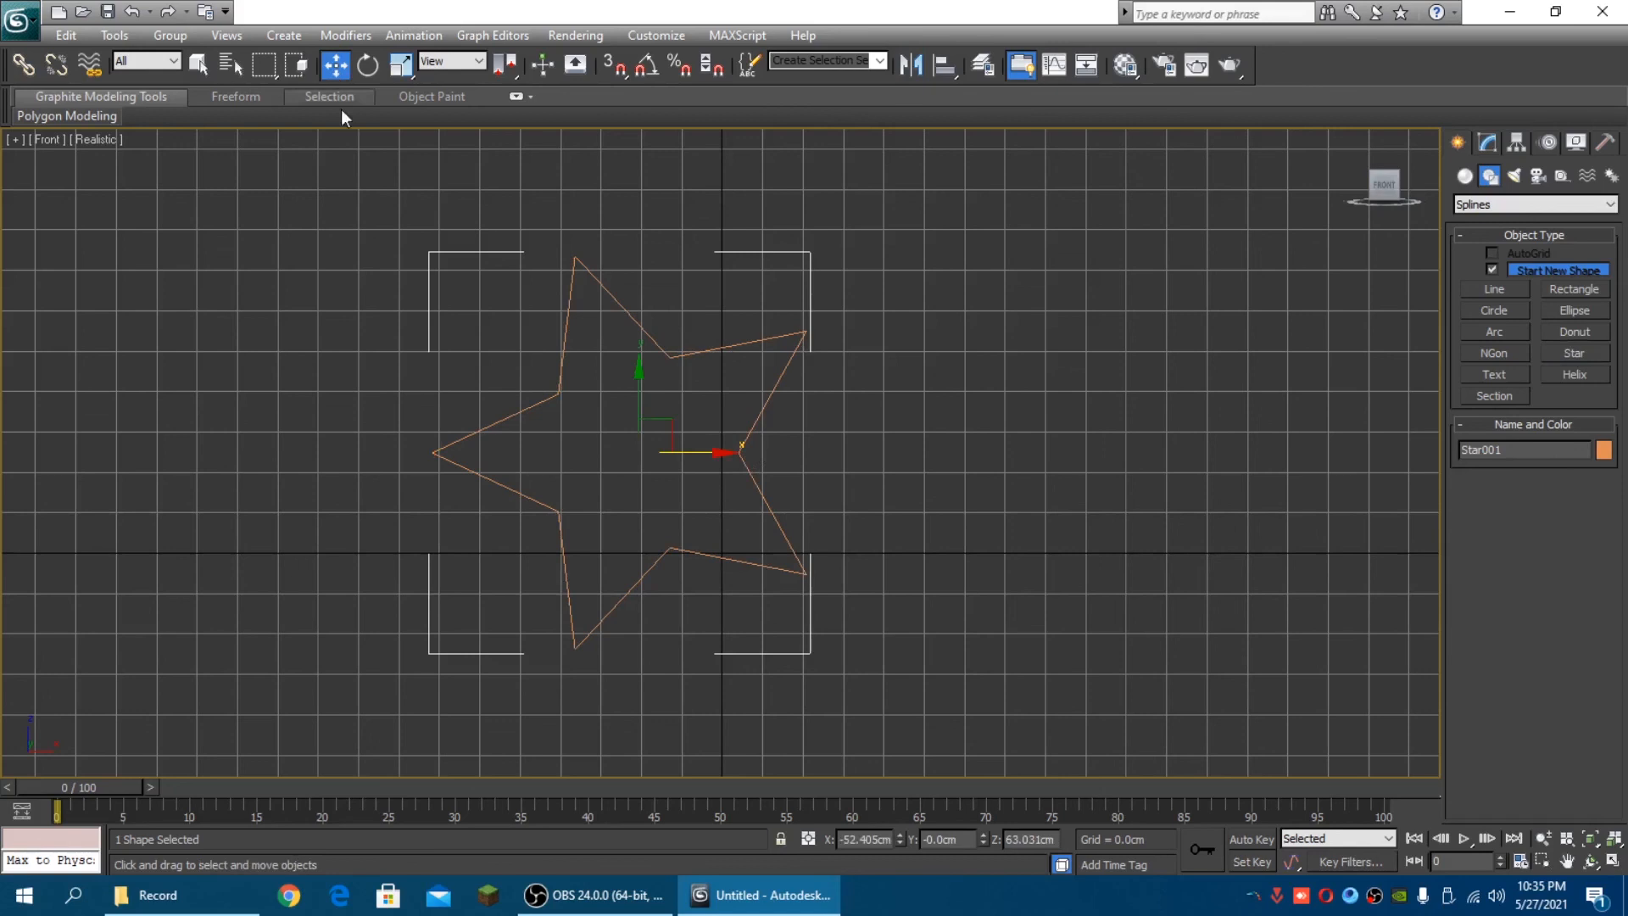
{"action": "right_click", "coordinate": [680, 359]}
{"action": "mouse_move", "coordinate": [756, 543]}
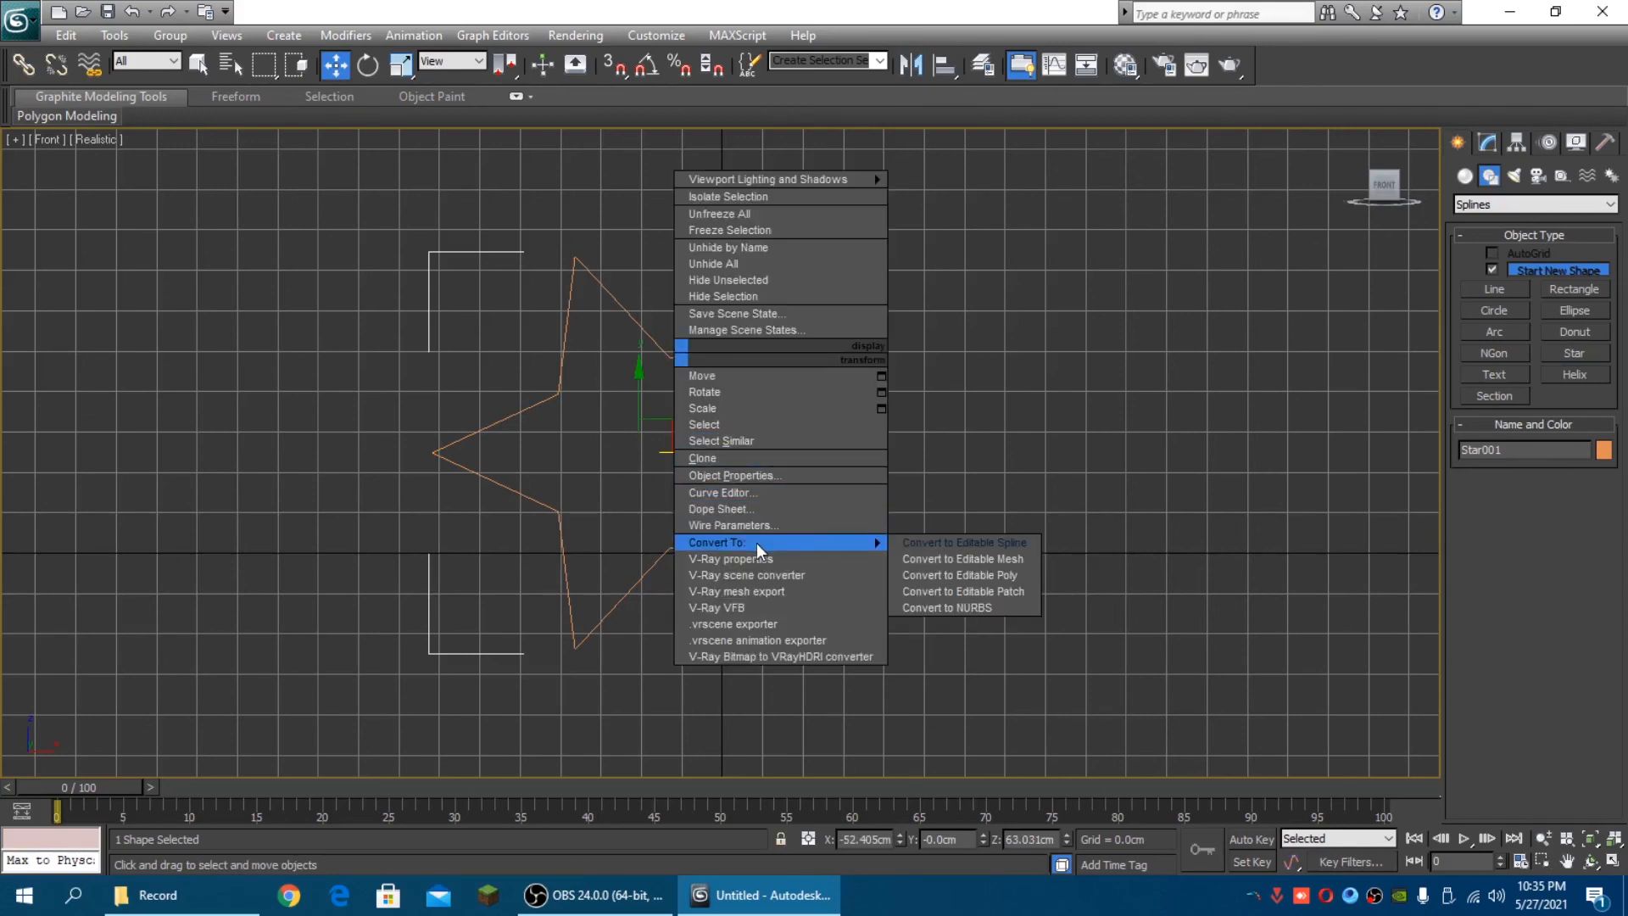
{"action": "left_click", "coordinate": [939, 544]}
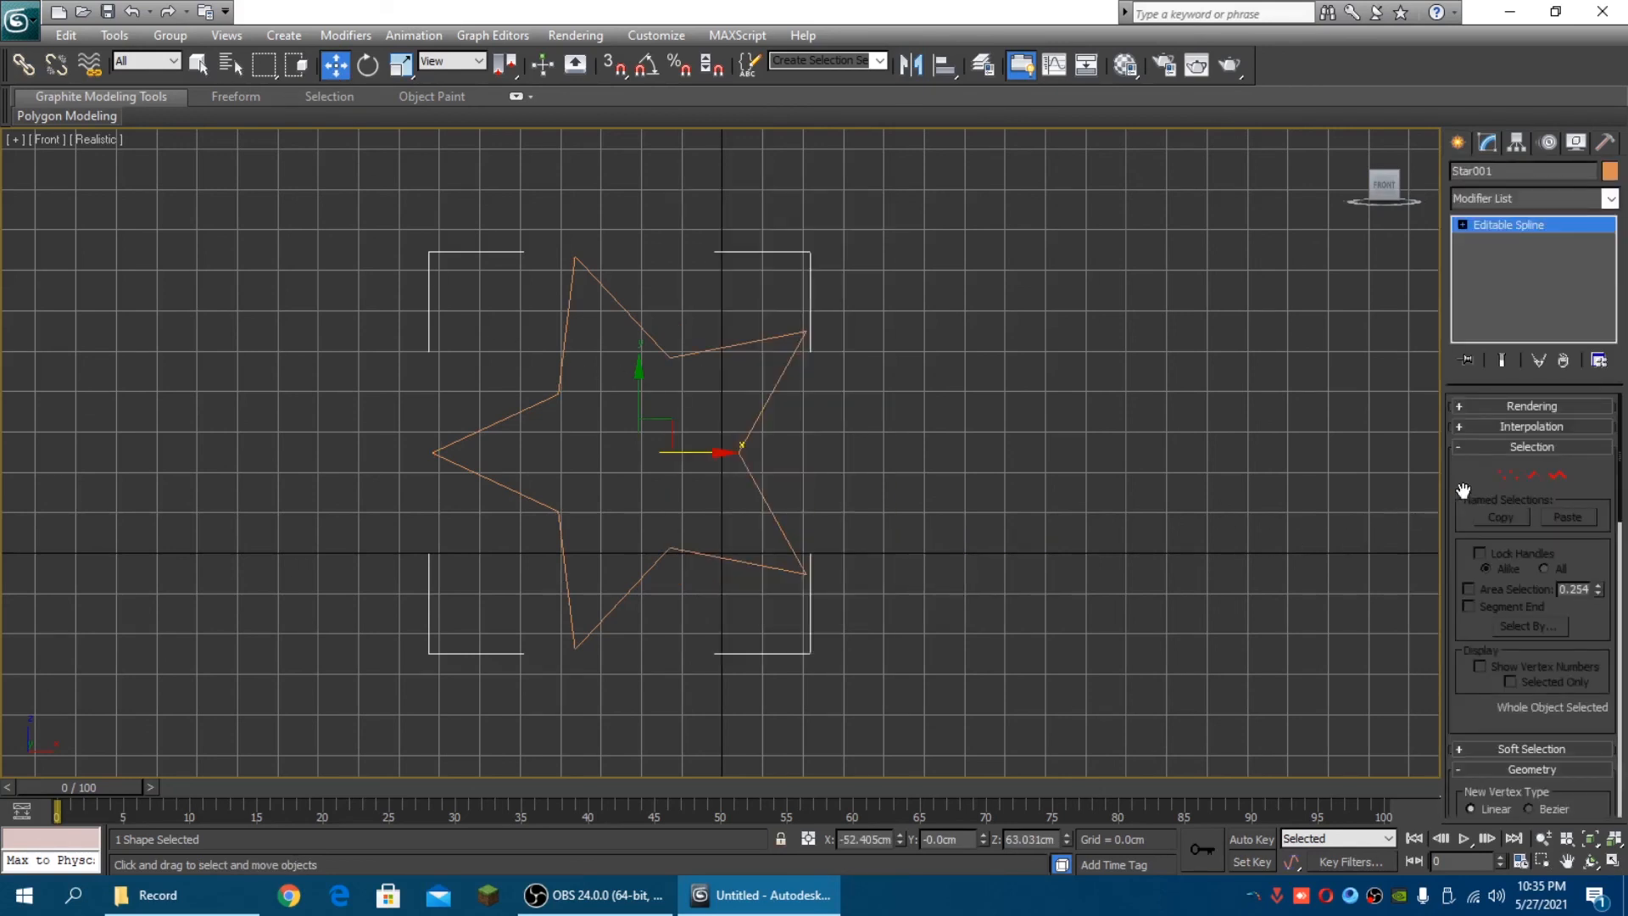
In vertex editing, move the star's upper-right tip outward to about X 144 cm, Z 208 cm
{"action": "left_click", "coordinate": [1505, 475]}
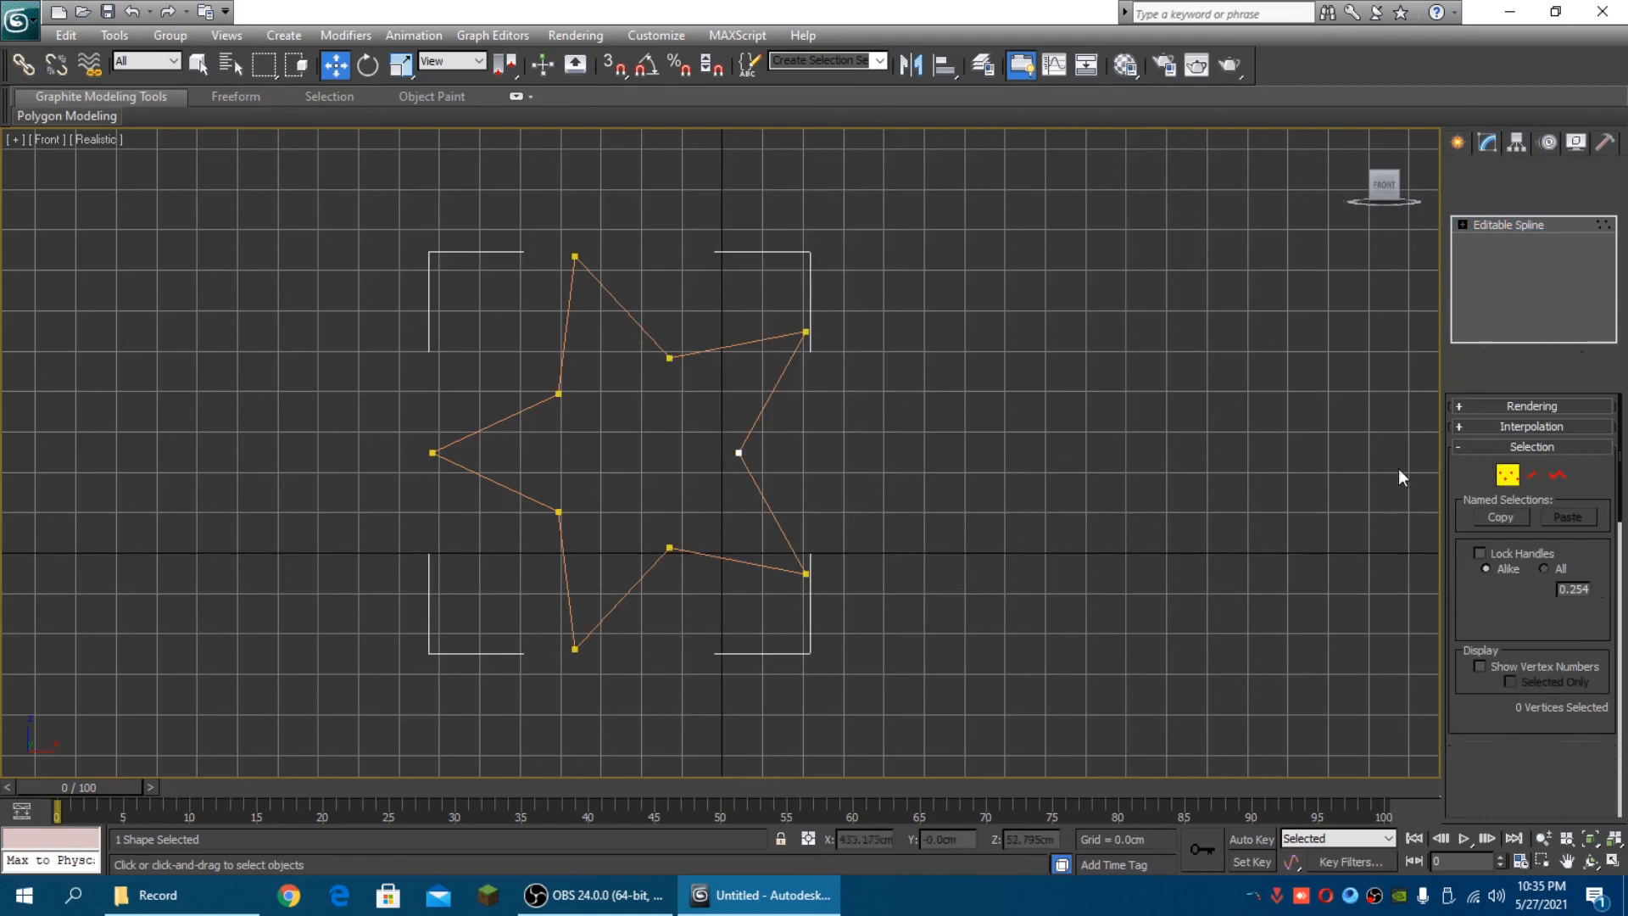
{"action": "left_click", "coordinate": [806, 330]}
{"action": "left_click_drag", "start_coordinate": [809, 331], "coordinate": [981, 212]}
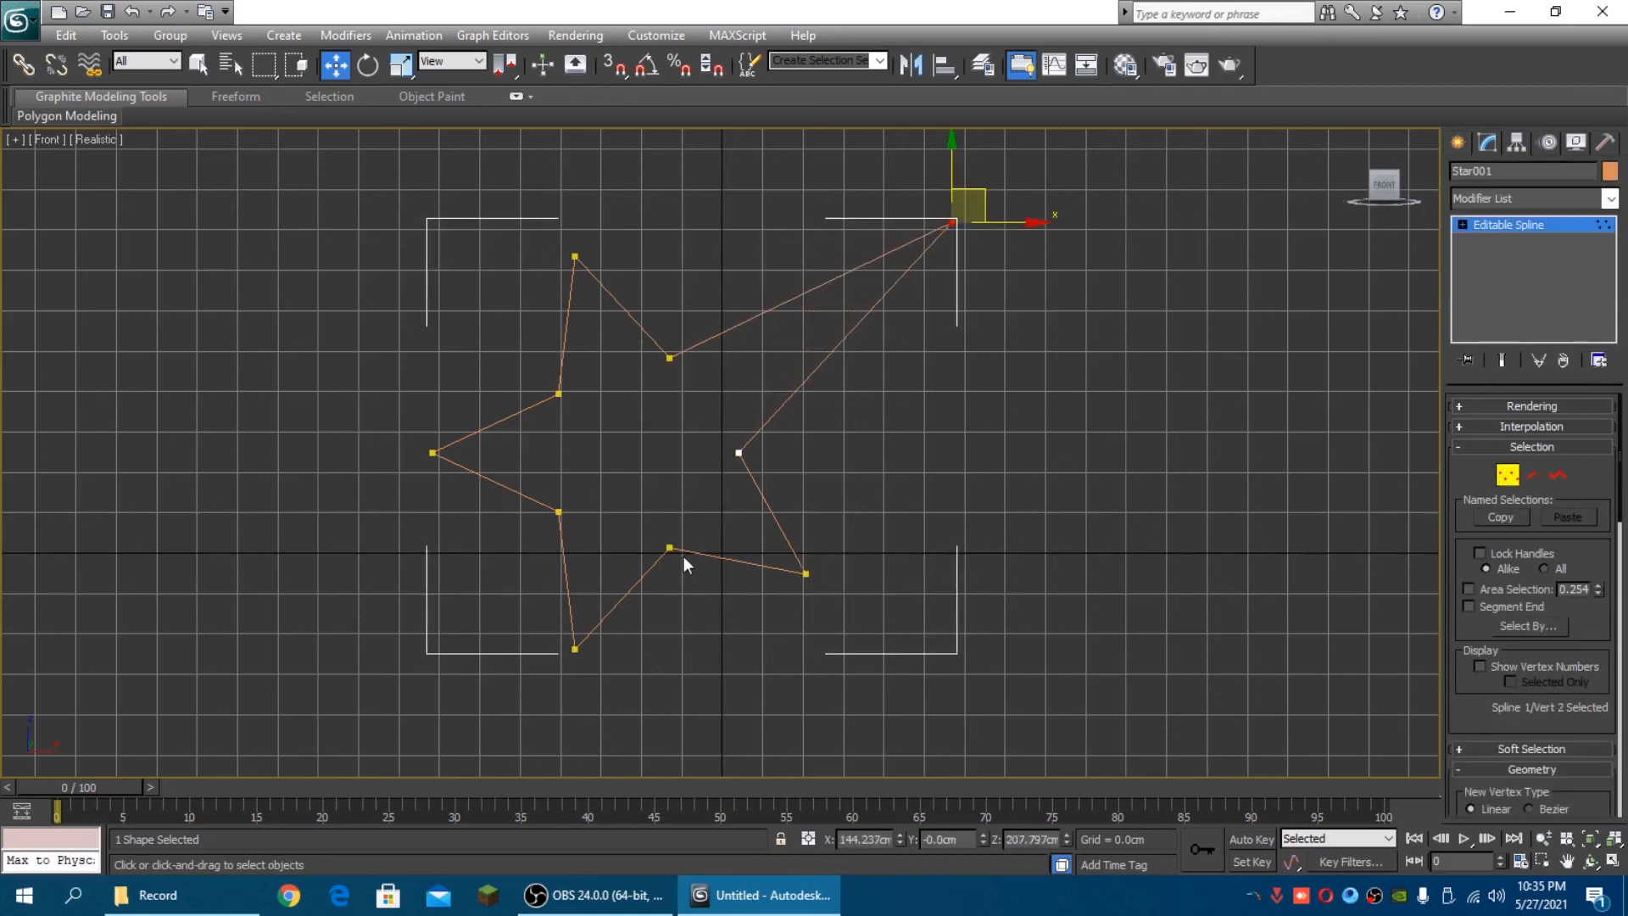
Change the star's lower-right inner vertex to Smooth, then leave vertex editing and deselect the star
{"action": "right_click", "coordinate": [664, 543]}
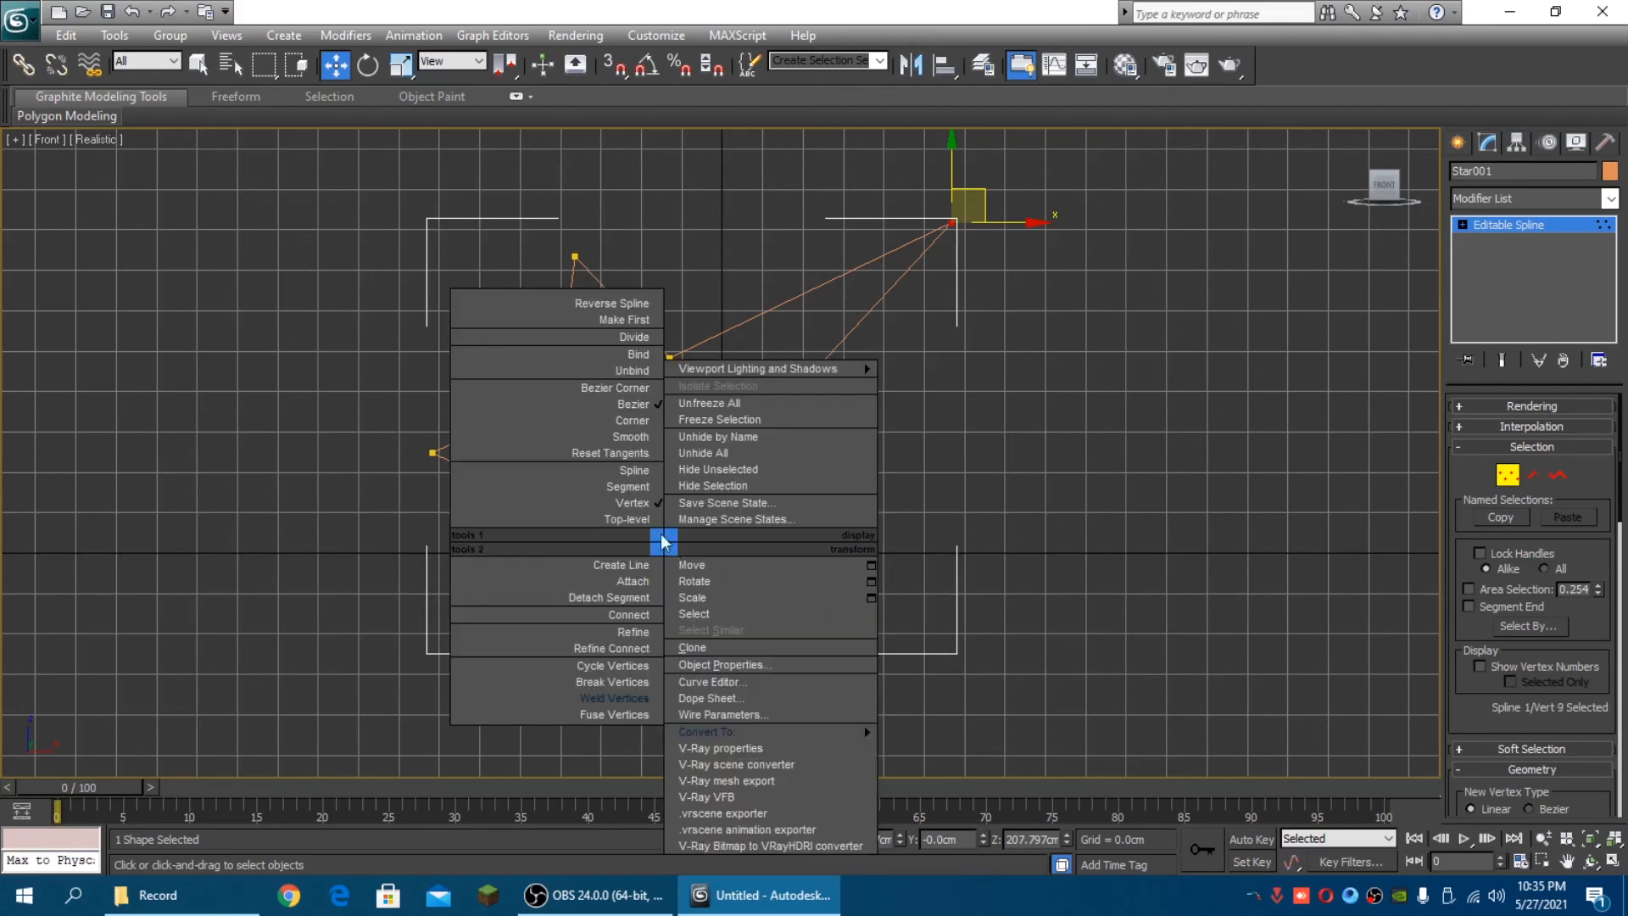
{"action": "left_click", "coordinate": [626, 443]}
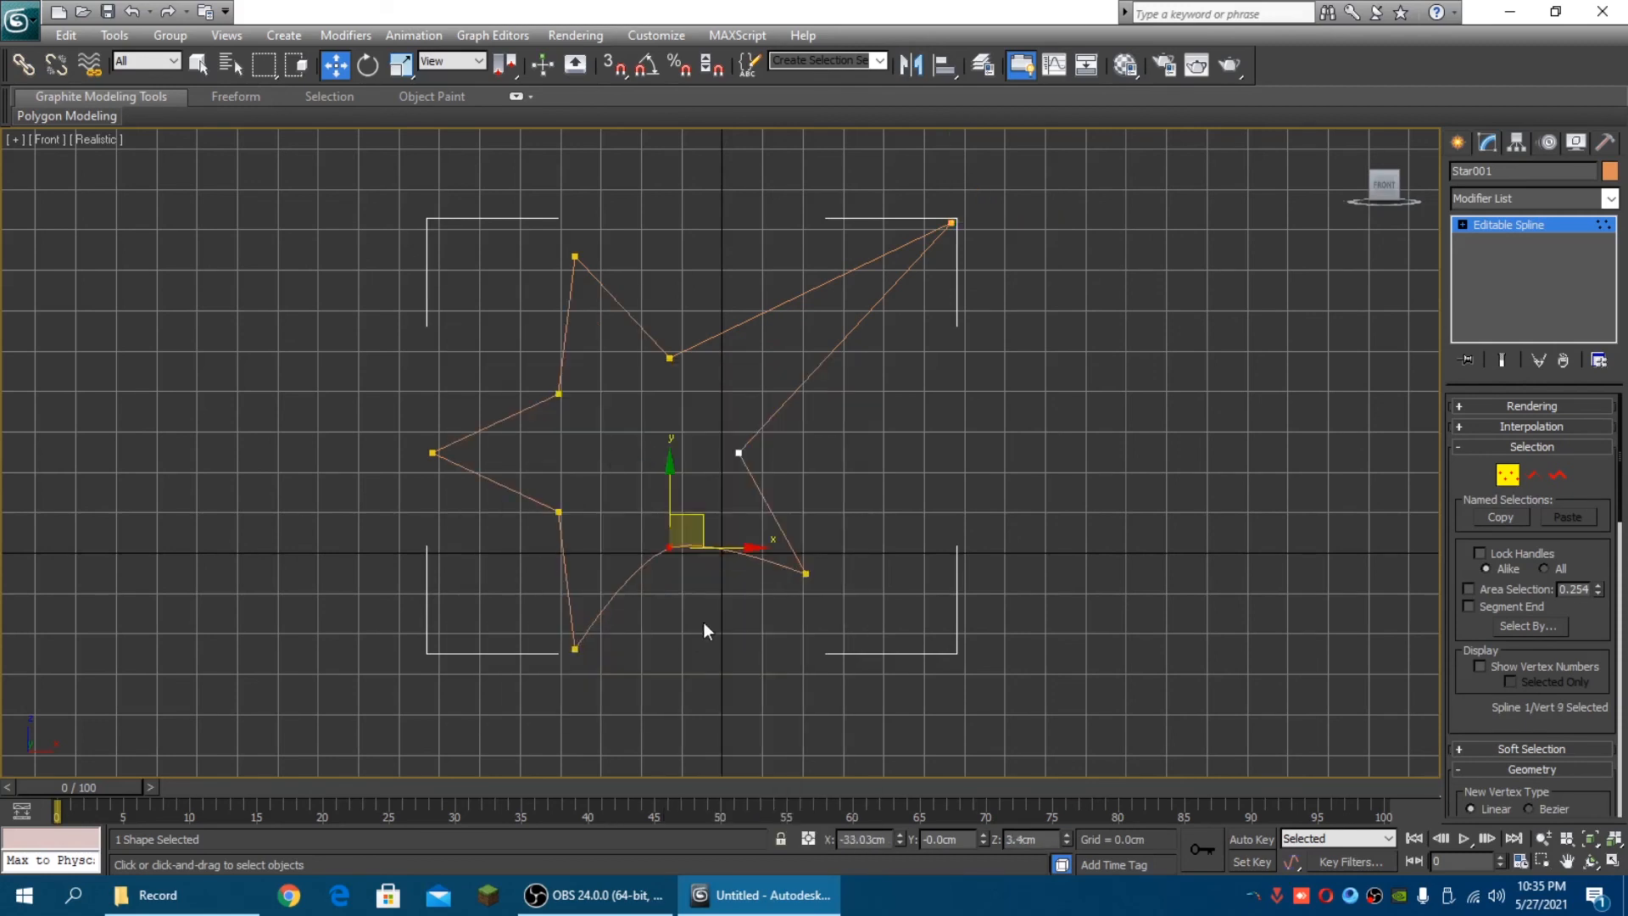
{"action": "left_click", "coordinate": [1523, 225]}
{"action": "left_click", "coordinate": [1017, 399]}
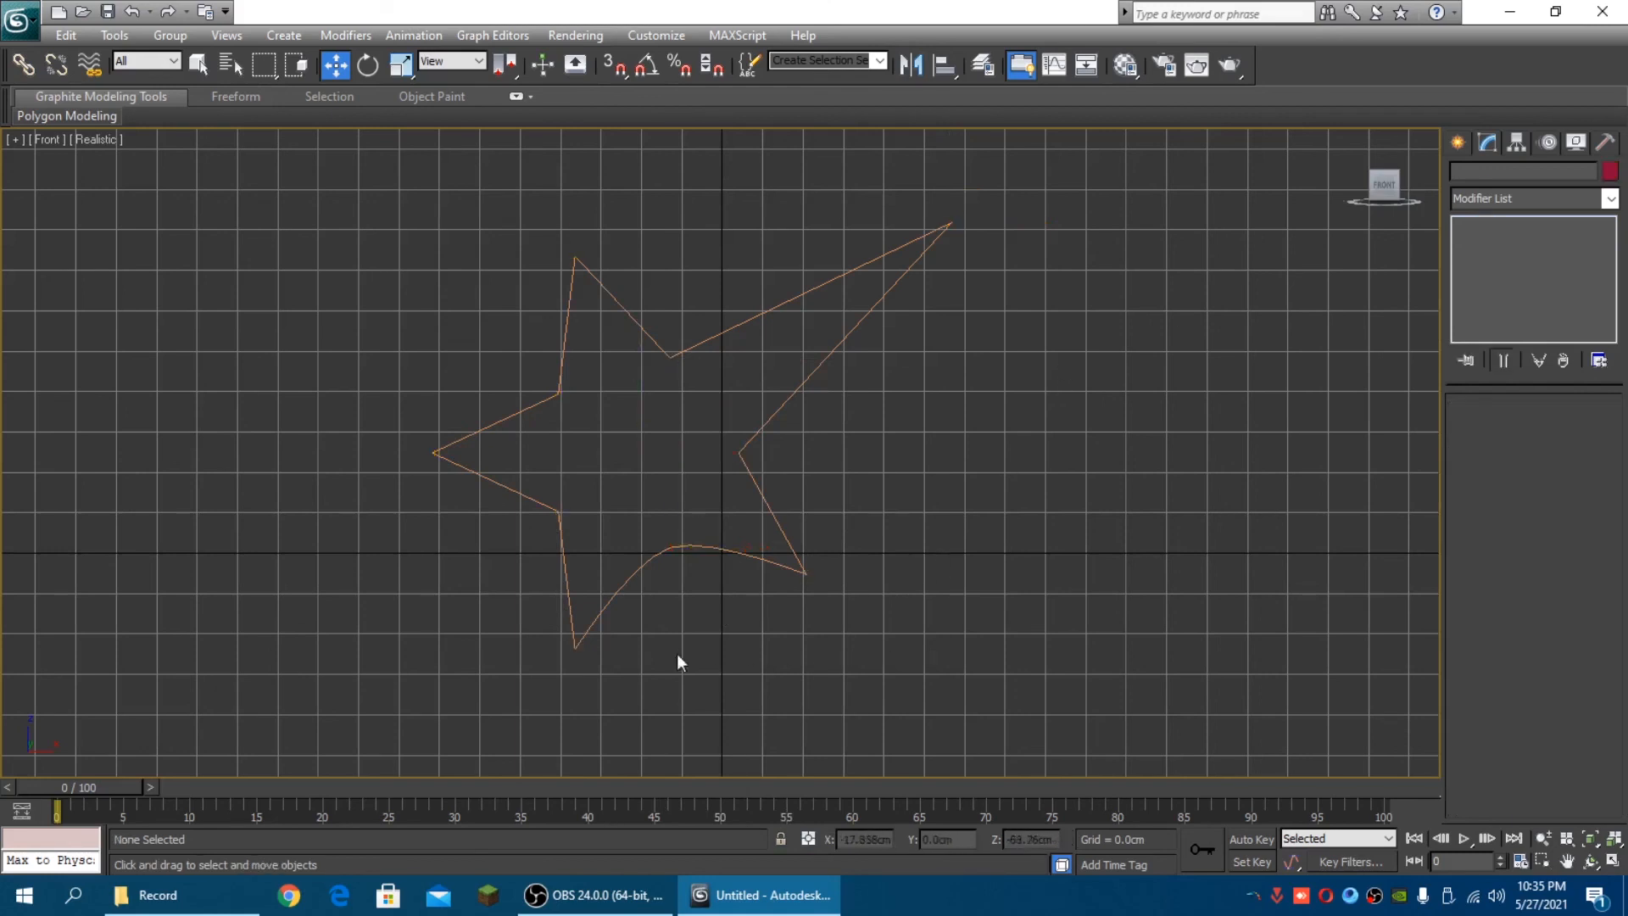
Select the whole star and return to the spline shape creation tools
{"action": "left_click", "coordinate": [805, 381]}
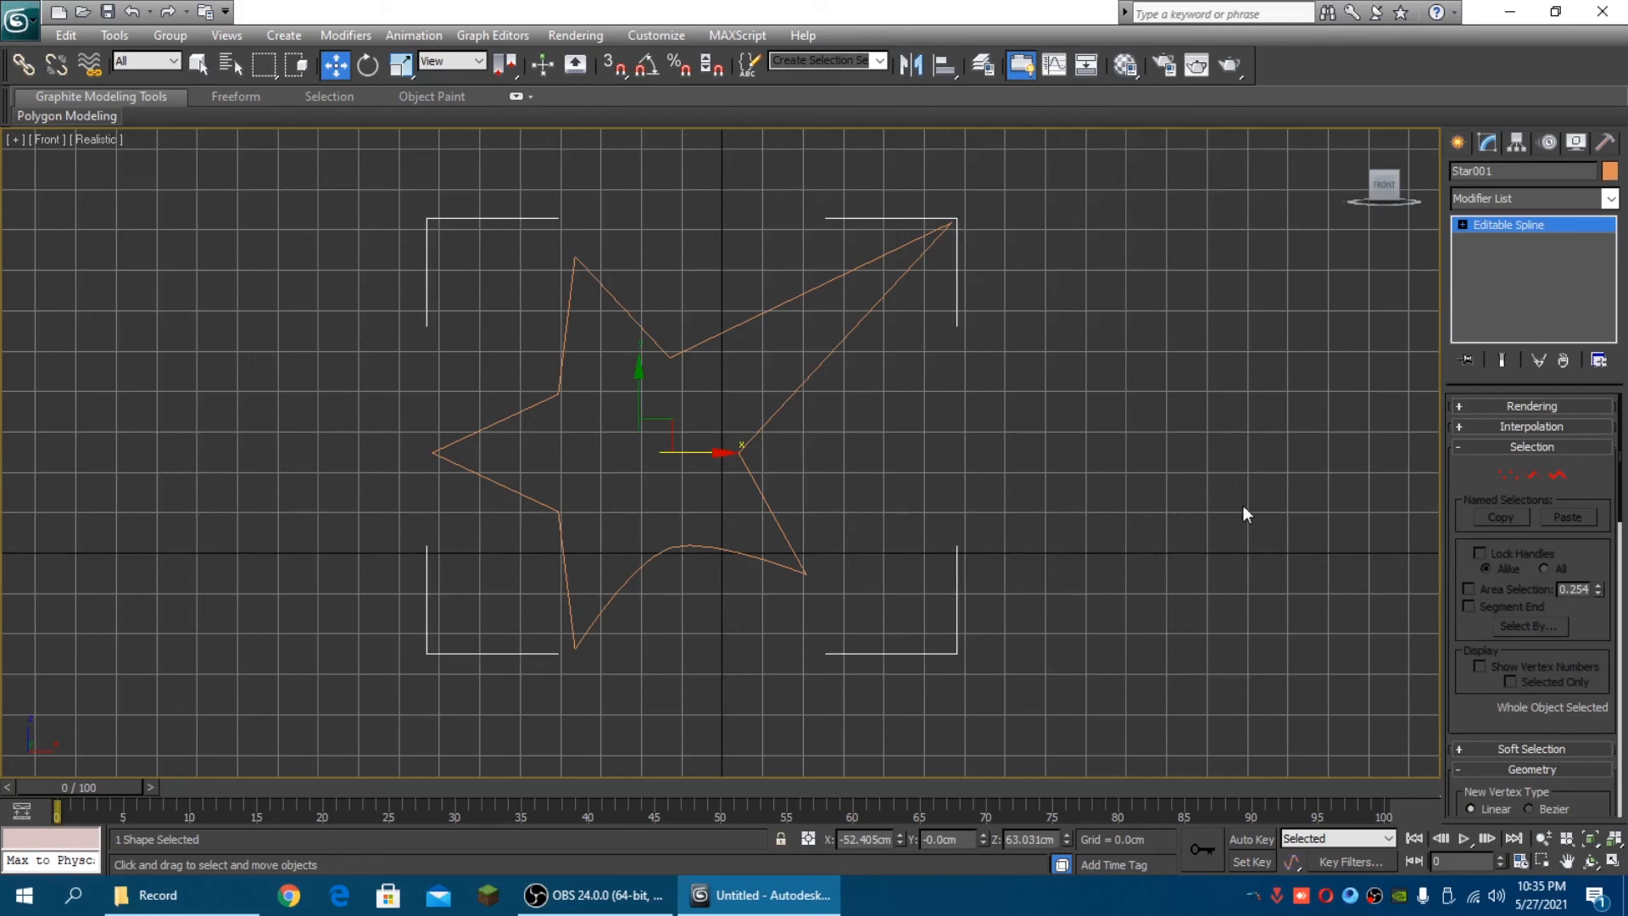
{"action": "left_click", "coordinate": [1457, 144]}
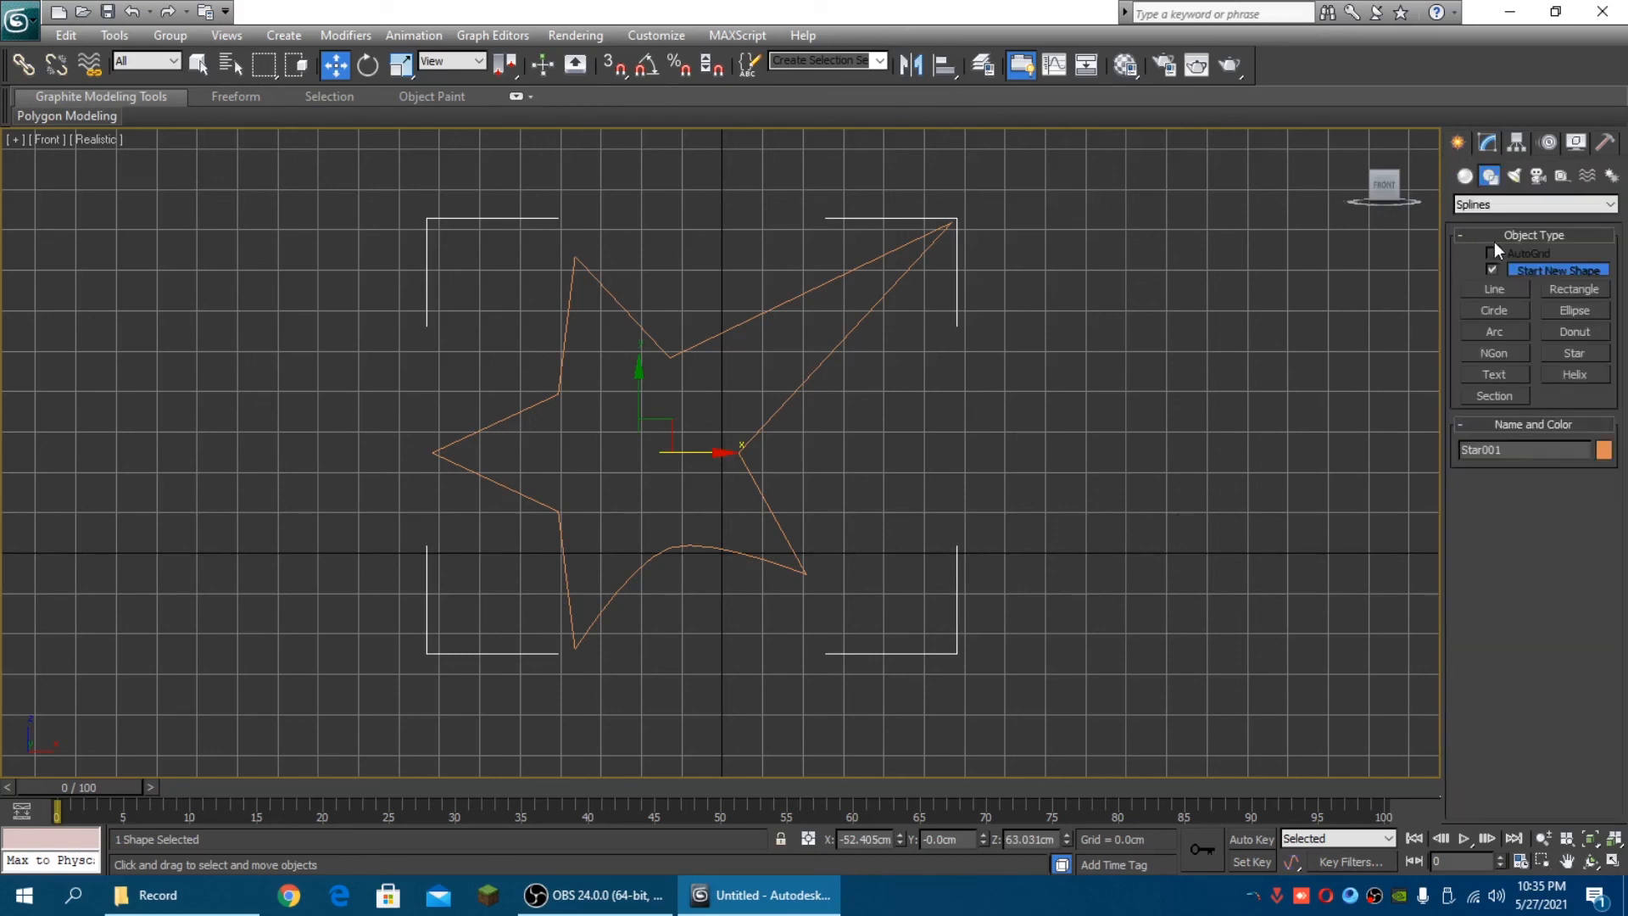